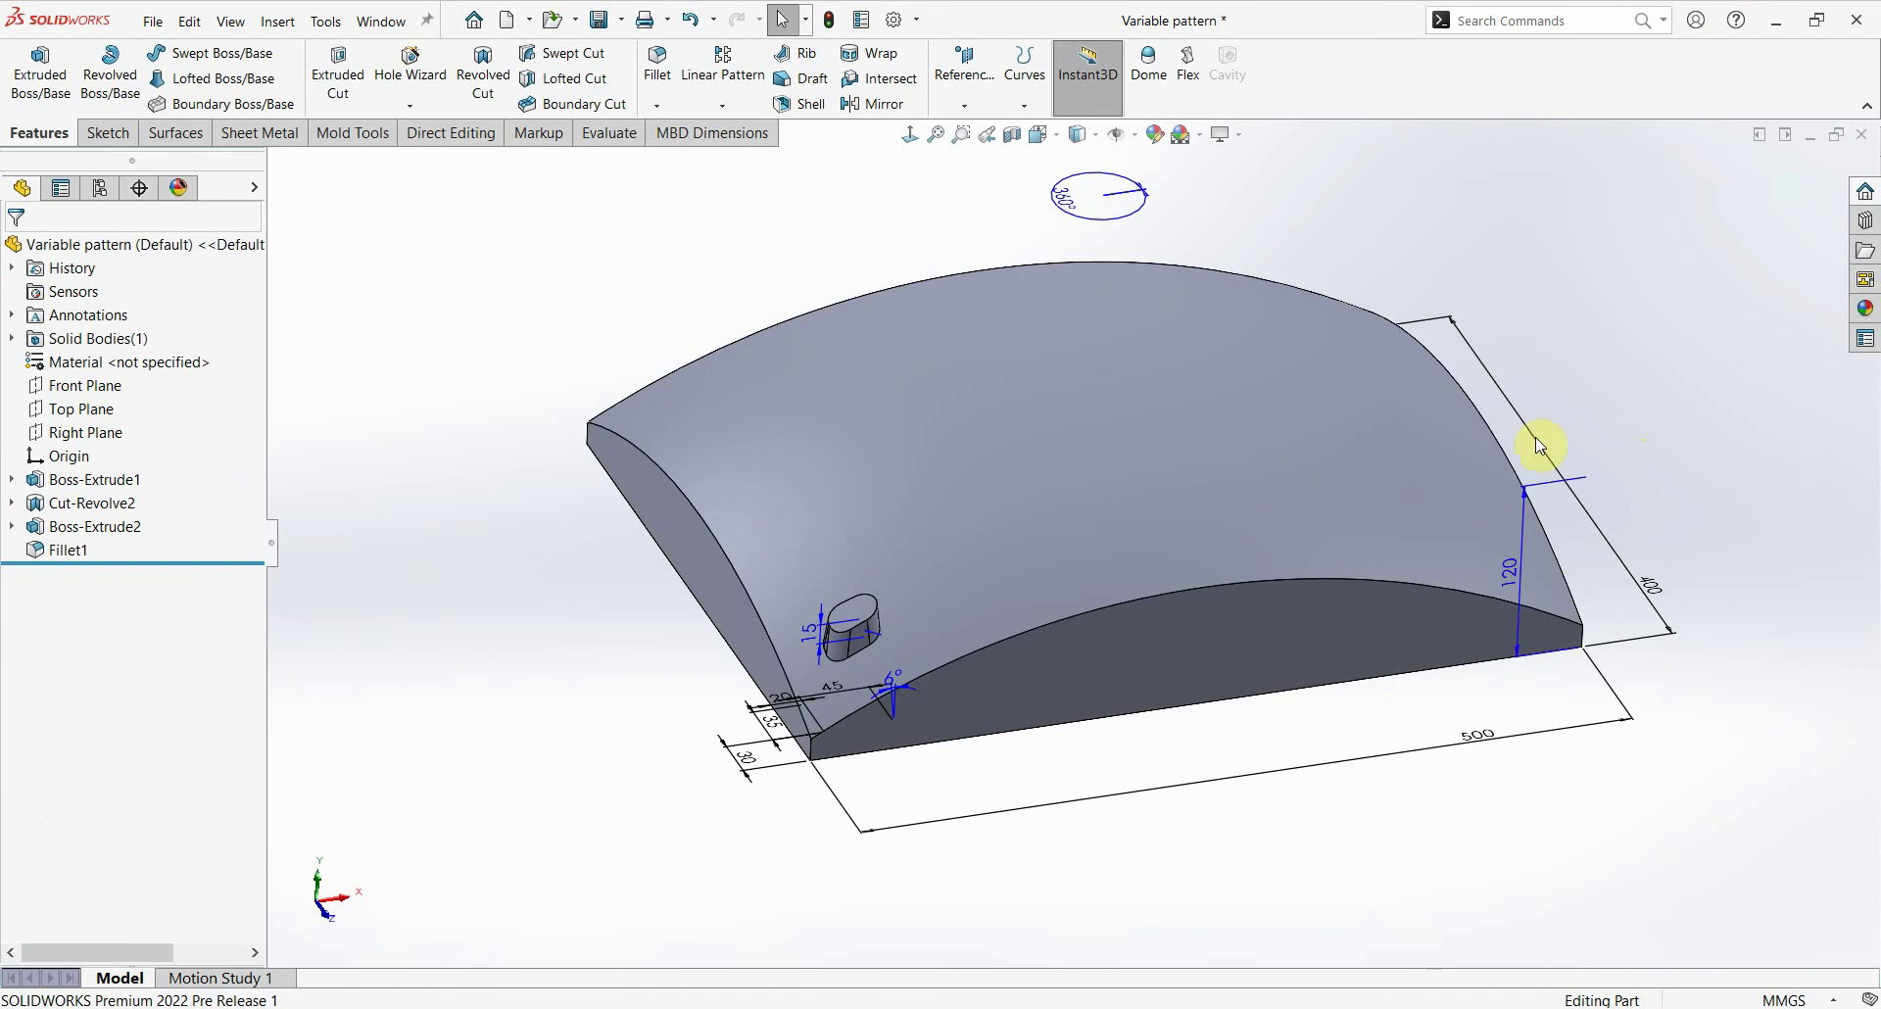
Step: Select the slot feature and orbit the model to look down onto the slot
scroll(970, 602, up, 5)
scroll(924, 617, up, 3)
click(672, 529)
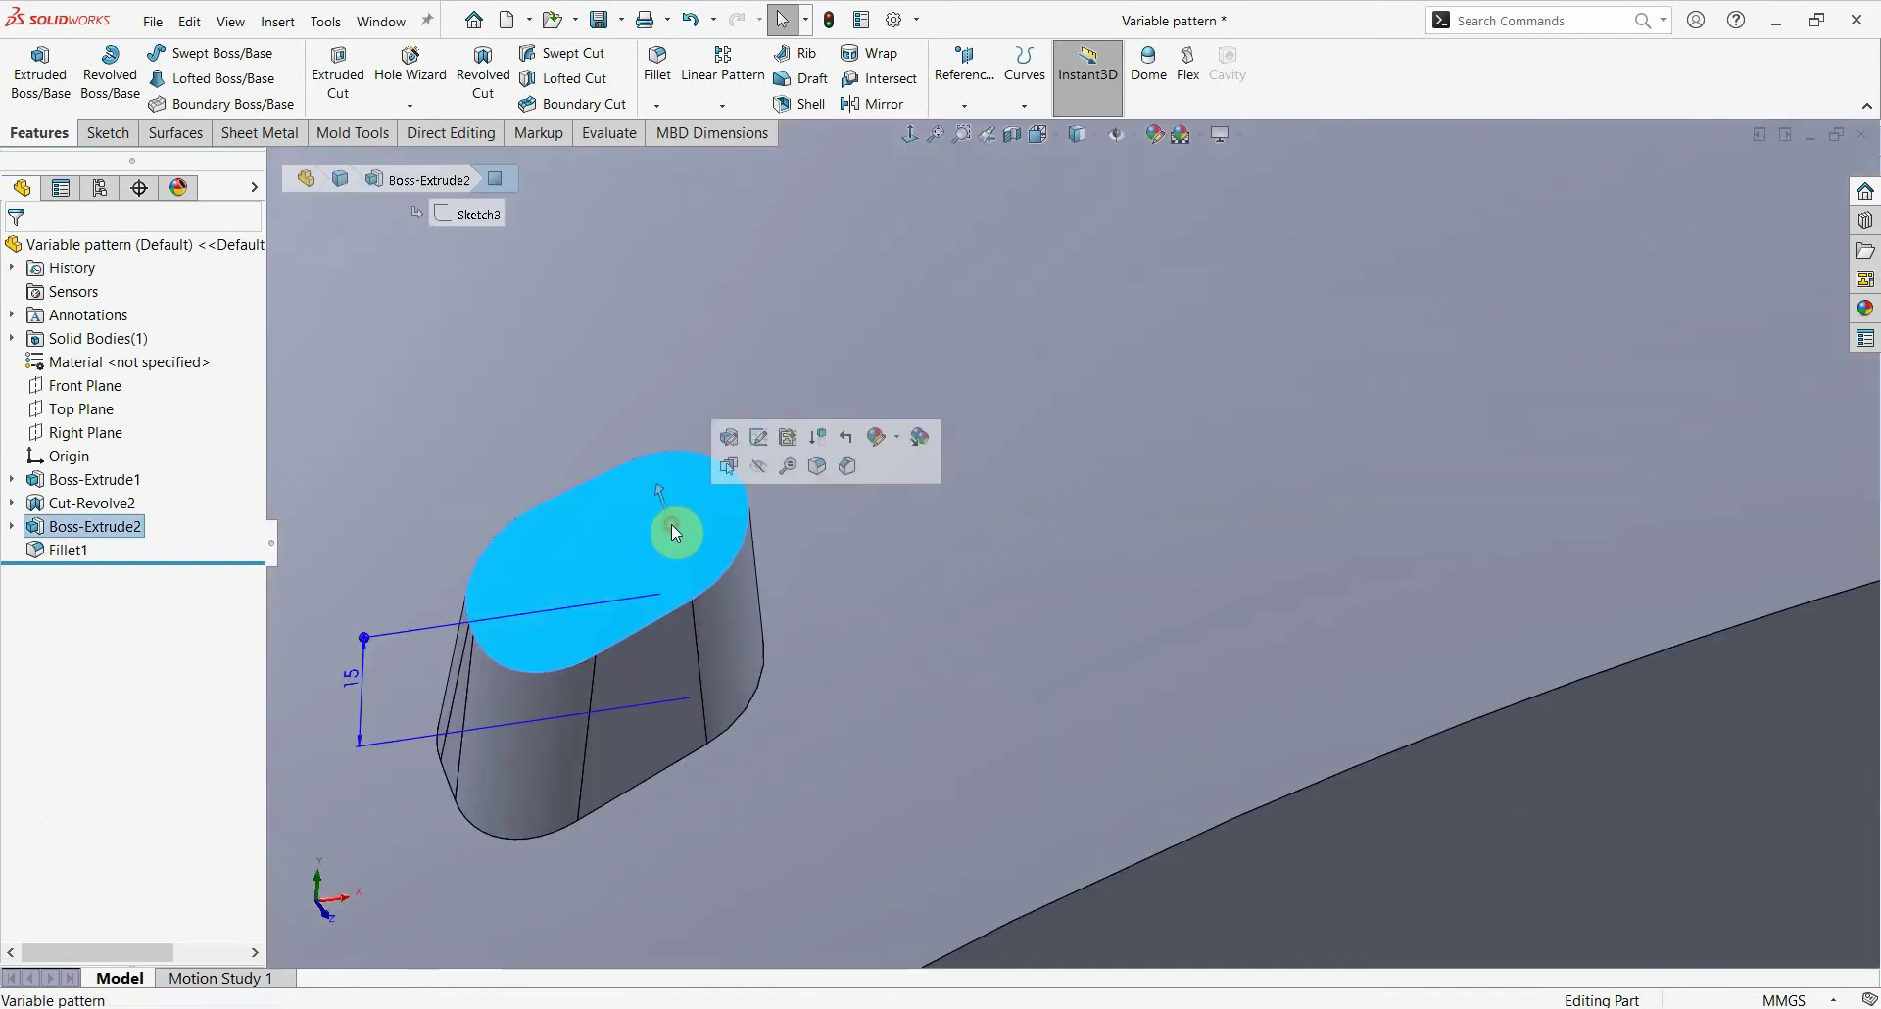
scroll(684, 560, down, 2)
scroll(683, 561, down, 3)
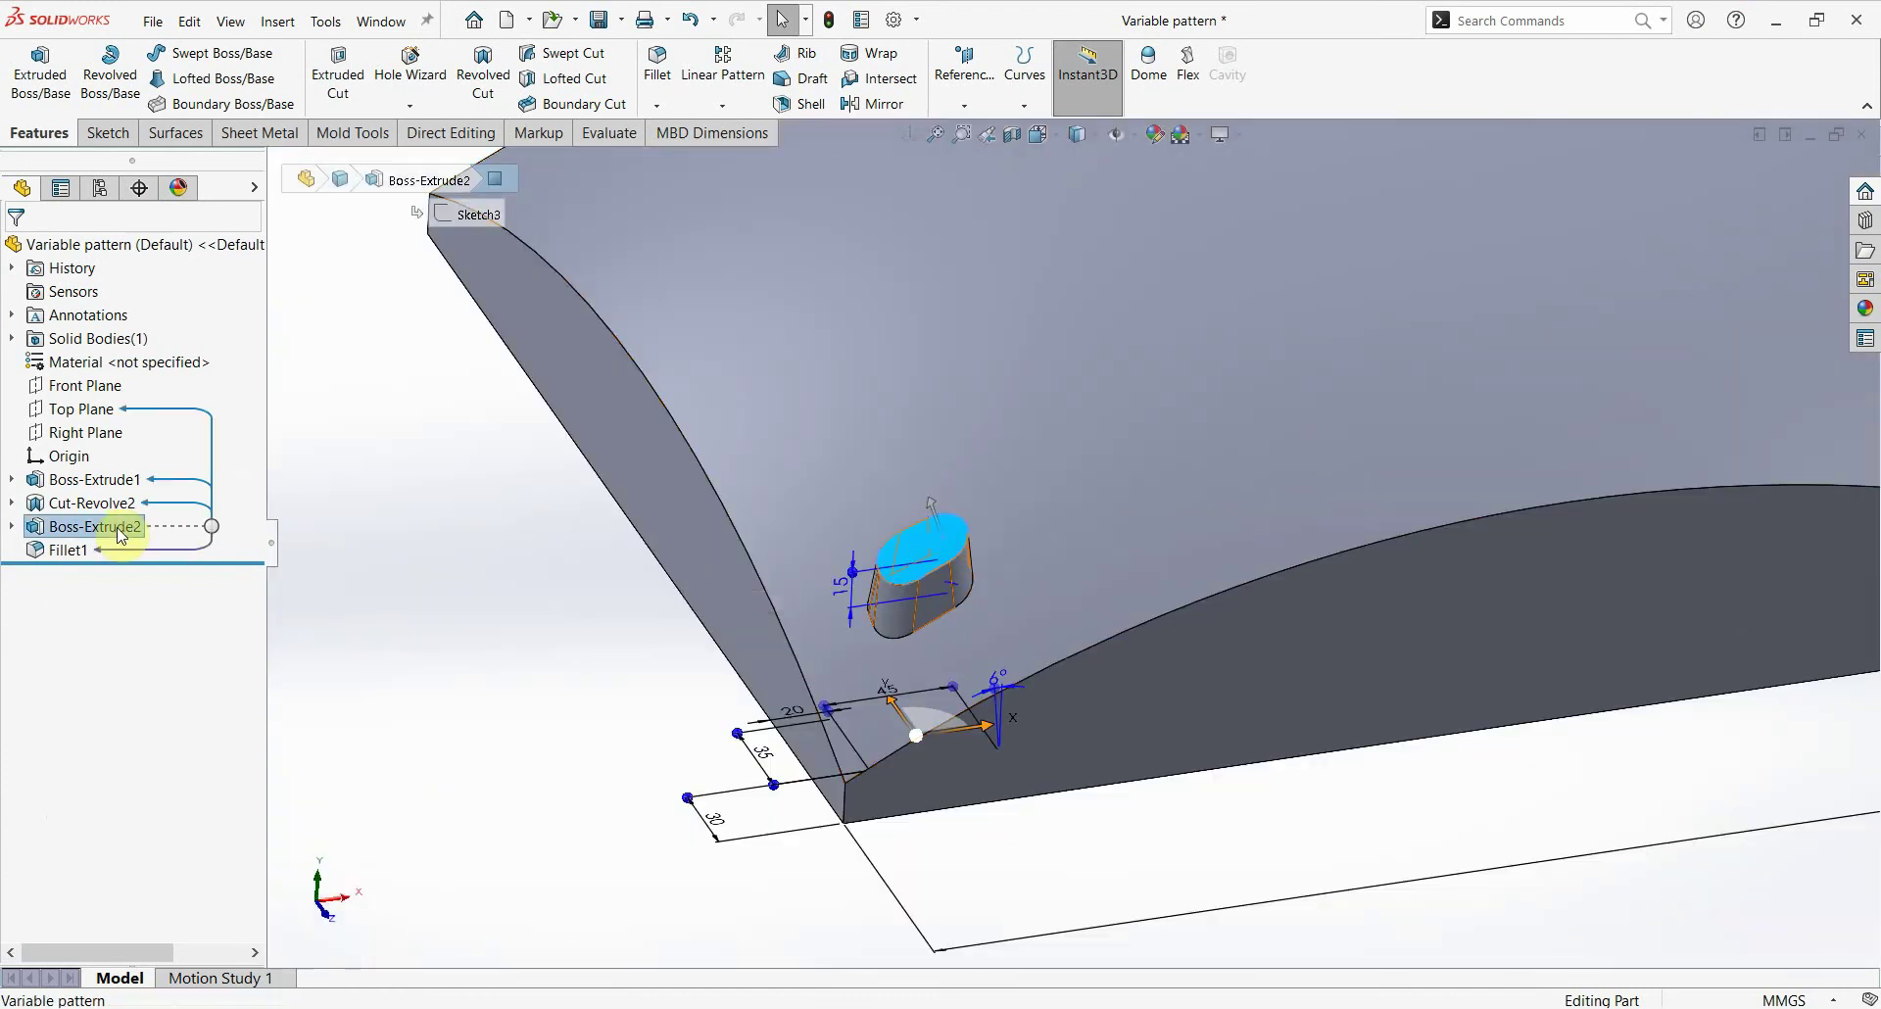
mouse_move(1078, 649)
middle_down()
mouse_move(1043, 640)
mouse_move(999, 693)
mouse_move(1008, 601)
mouse_move(974, 475)
mouse_move(940, 478)
mouse_move(924, 378)
middle_up()
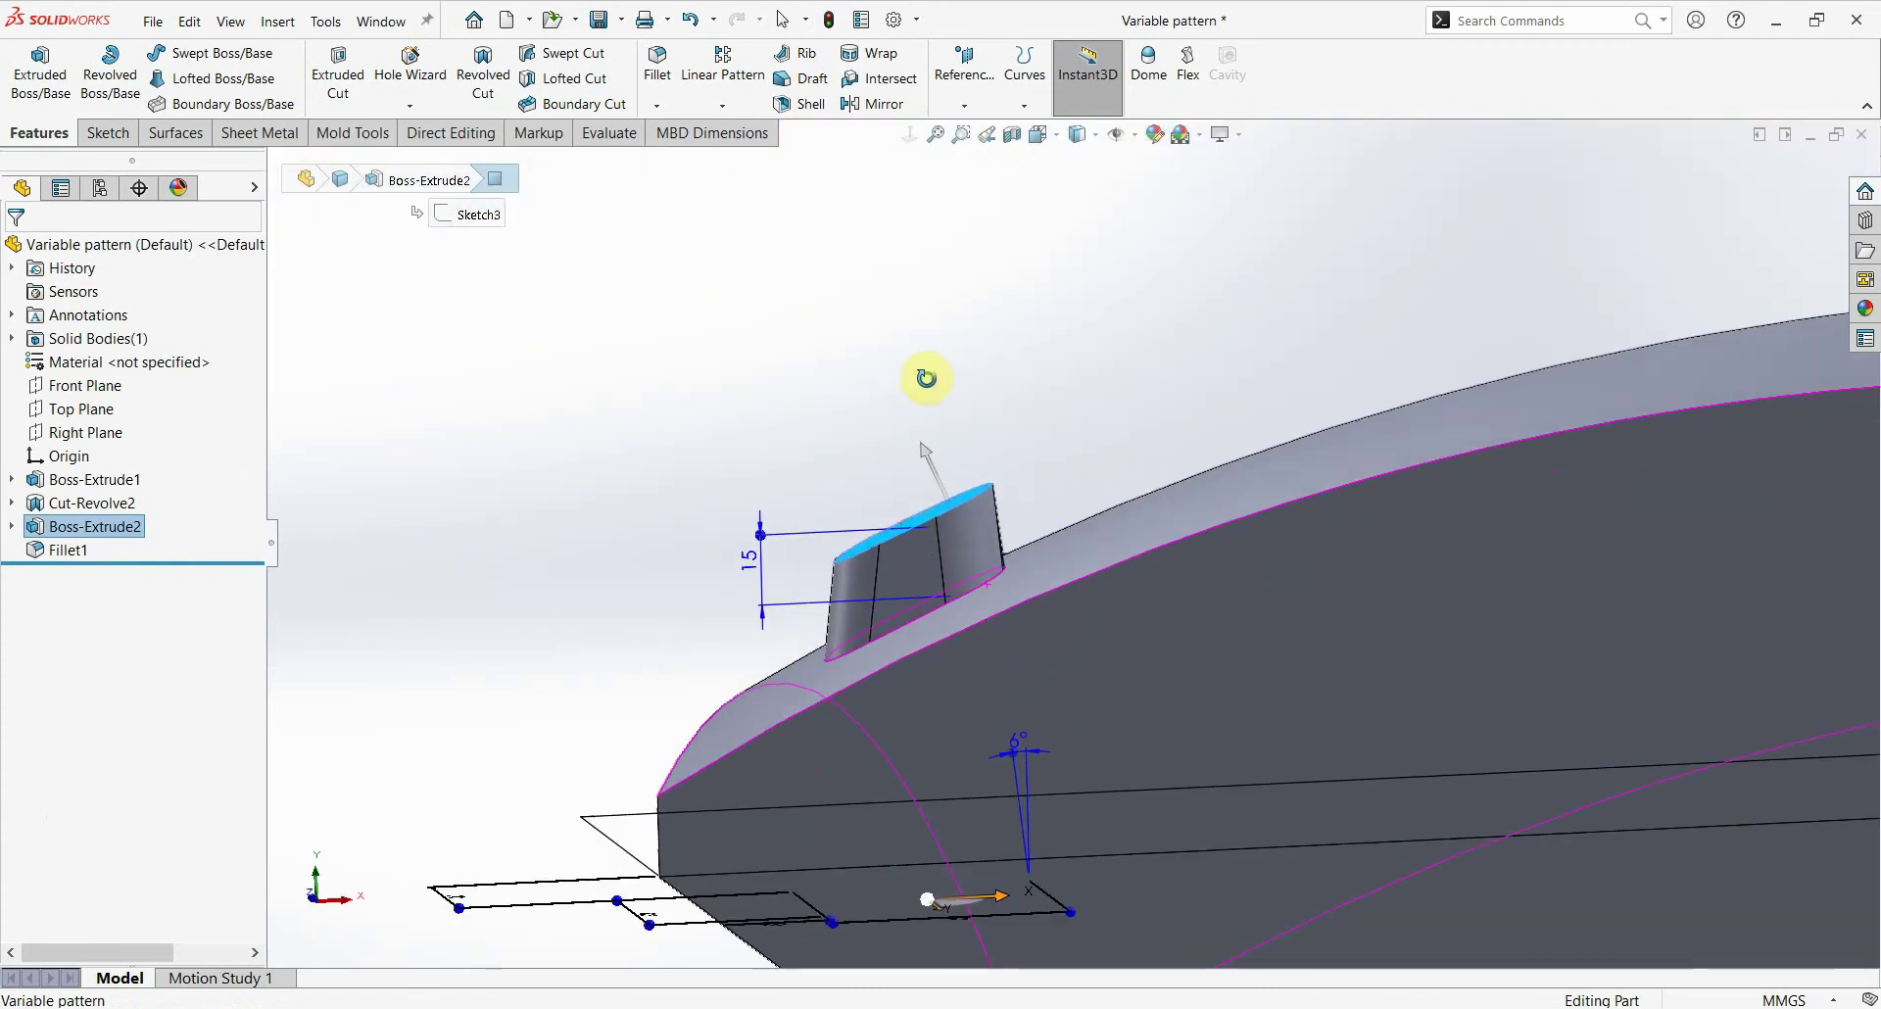
click(1077, 566)
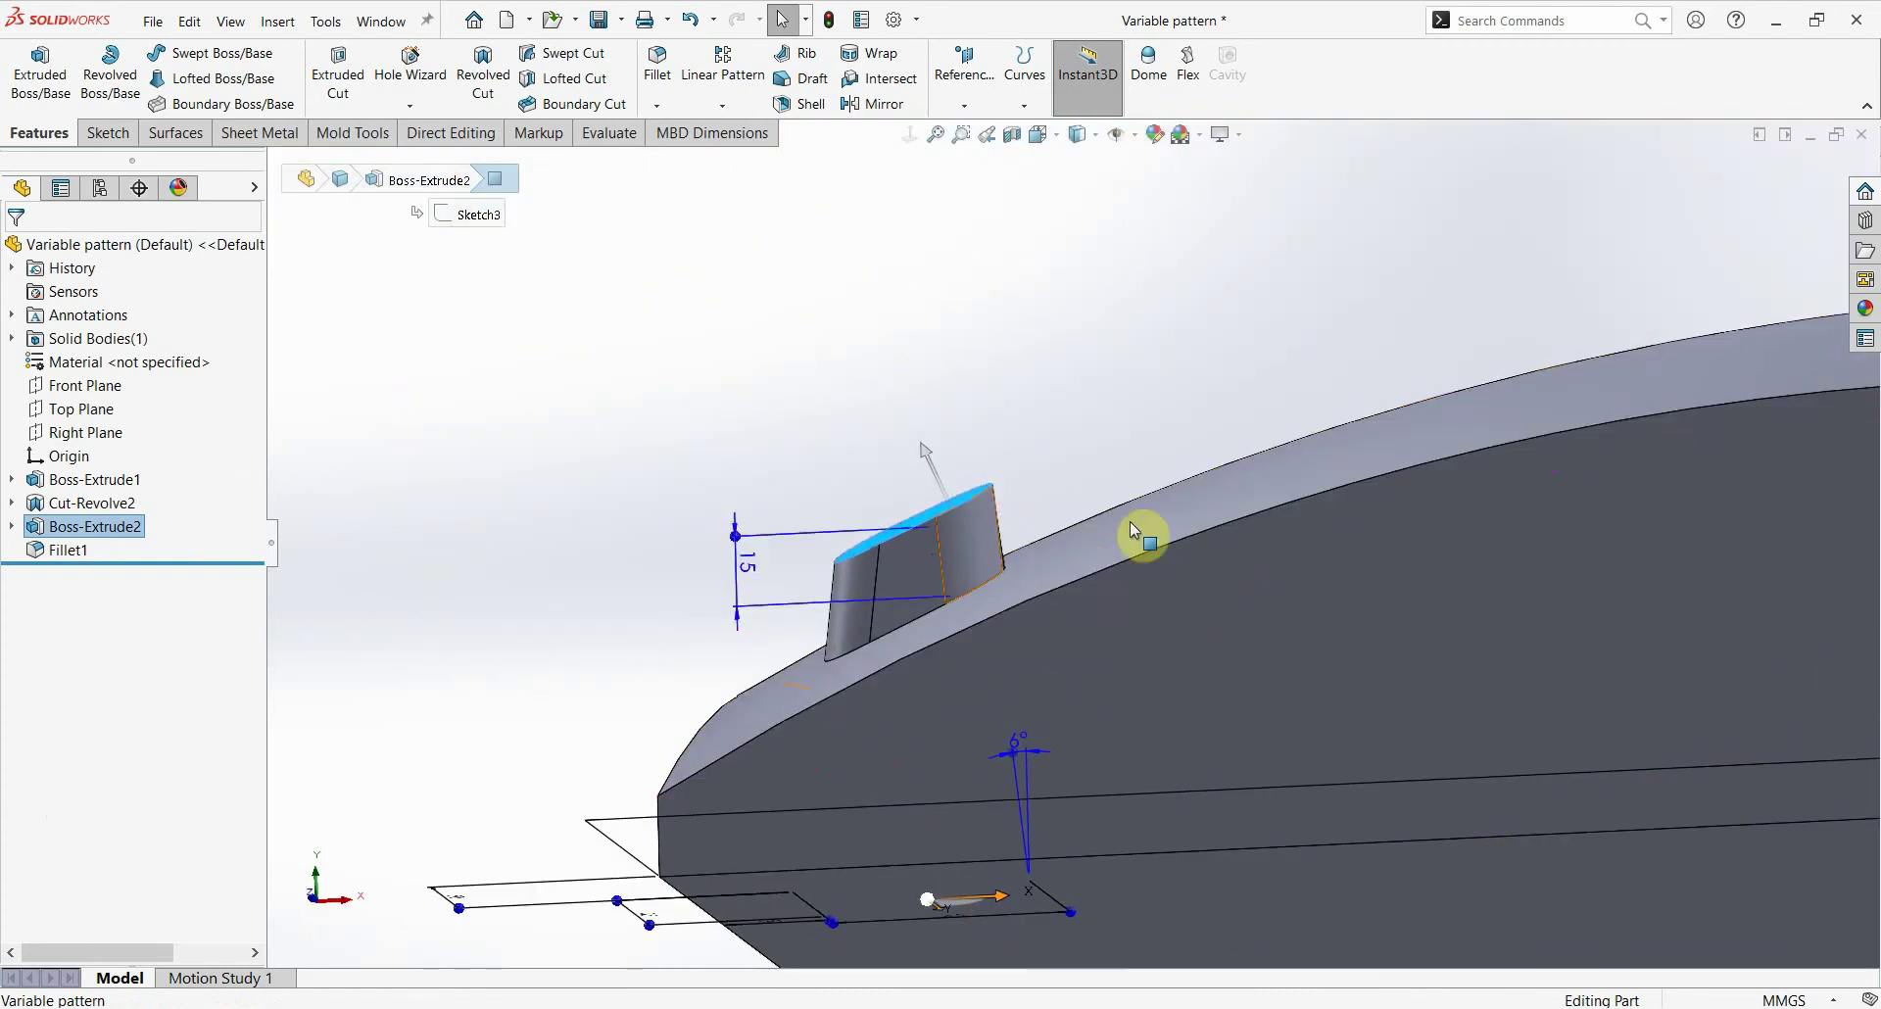
mouse_move(1130, 521)
middle_down()
mouse_move(1101, 723)
mouse_move(1128, 945)
mouse_move(1133, 861)
mouse_move(1120, 891)
middle_up()
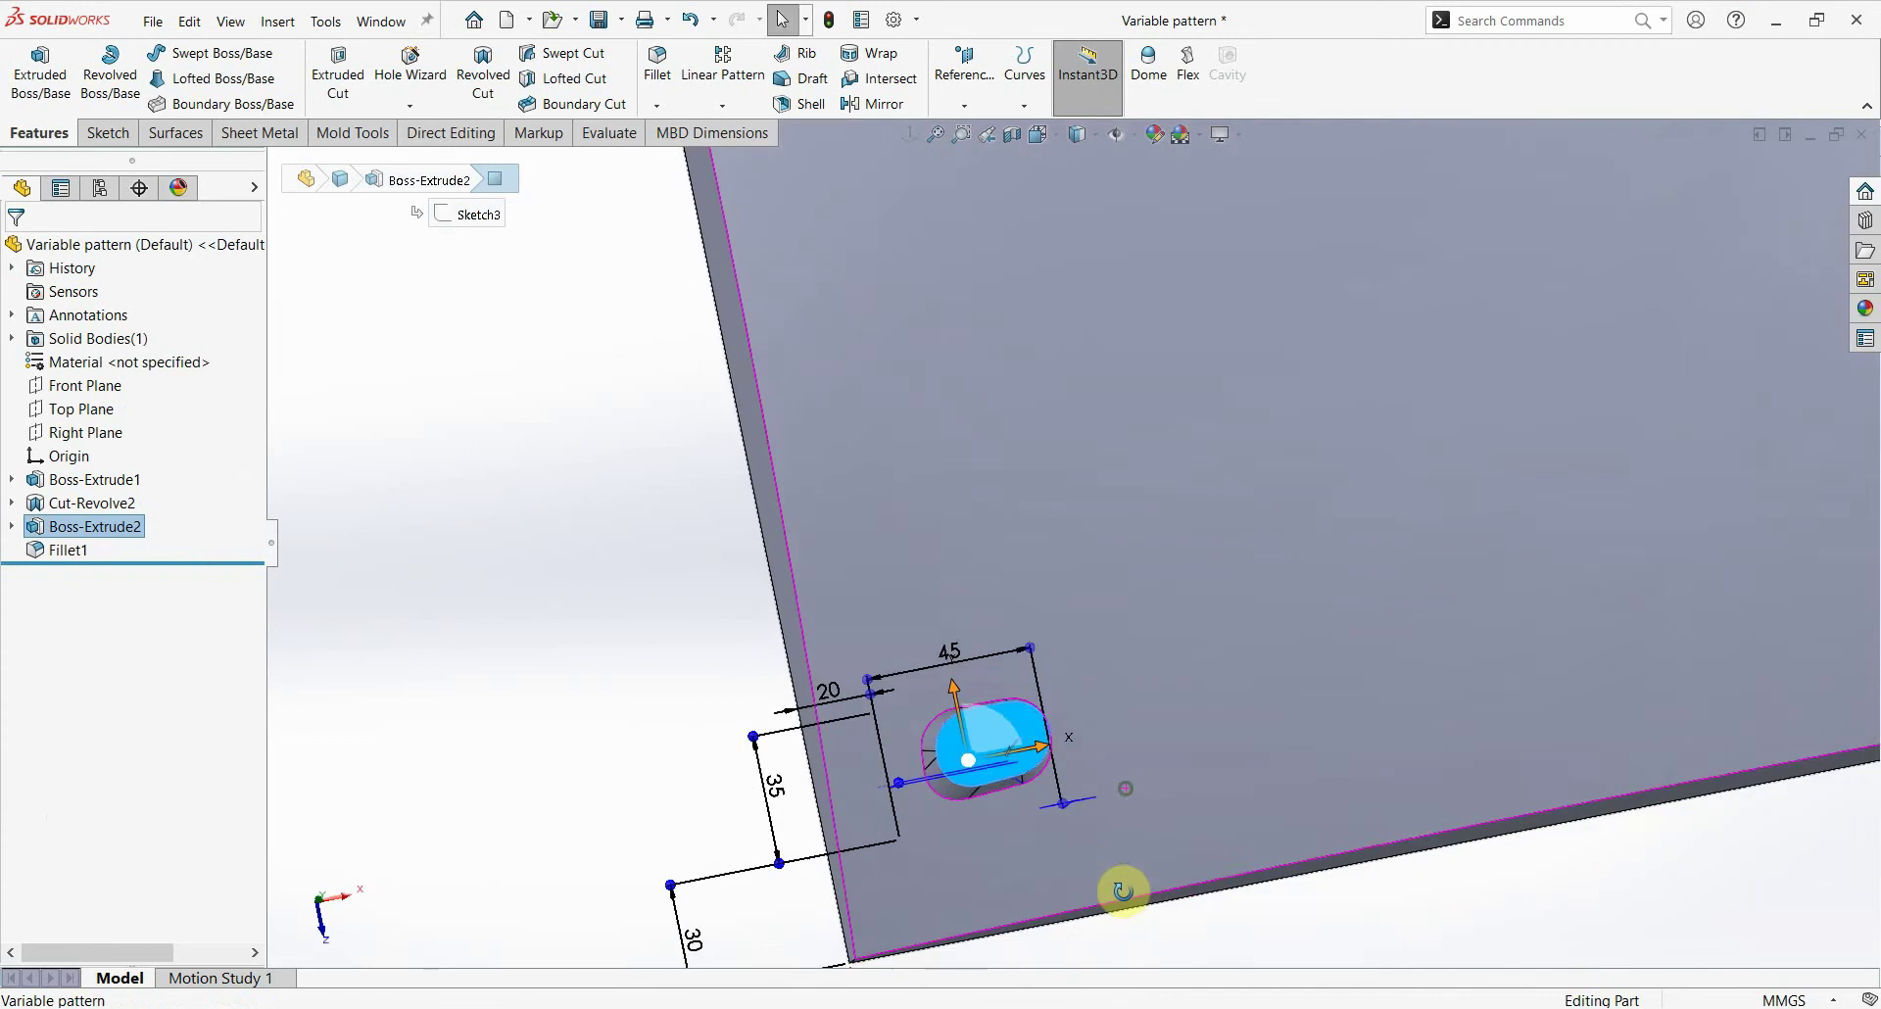
mouse_move(952, 703)
middle_down()
mouse_move(901, 721)
mouse_move(993, 599)
middle_up()
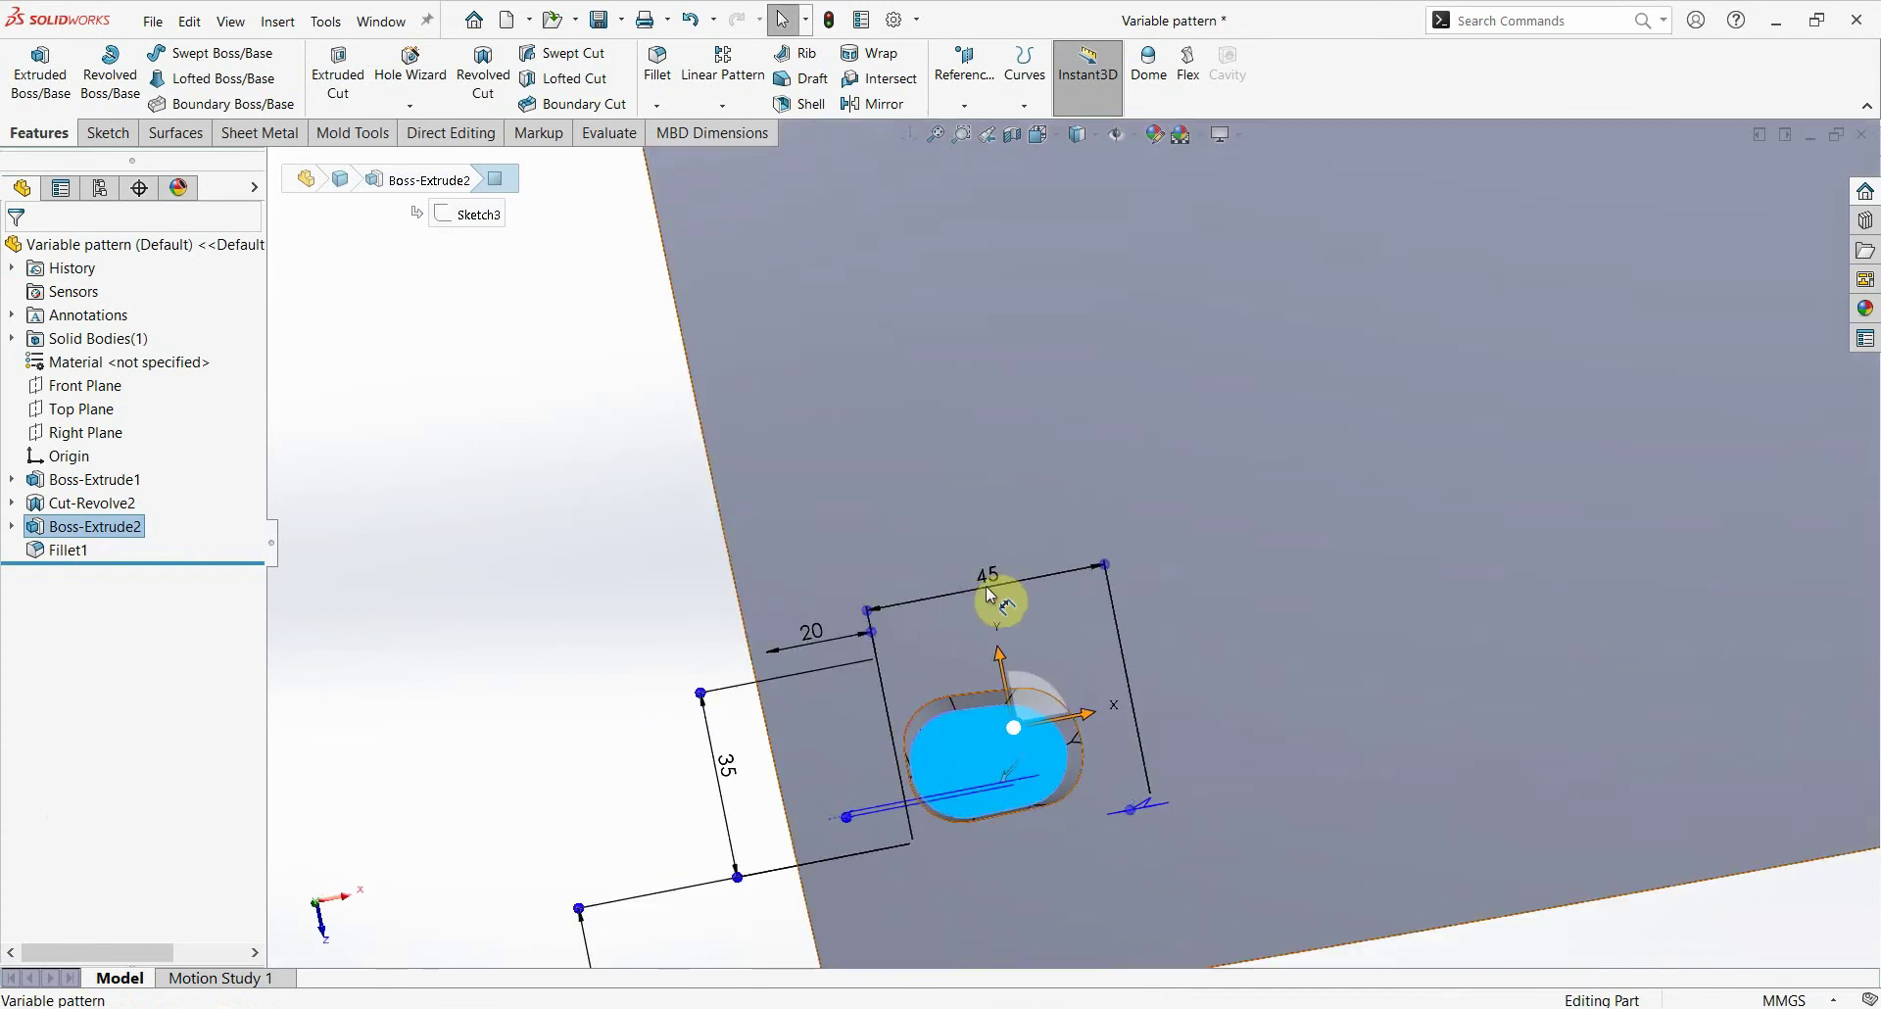
mouse_move(769, 784)
middle_down()
mouse_move(999, 706)
mouse_move(982, 550)
middle_up()
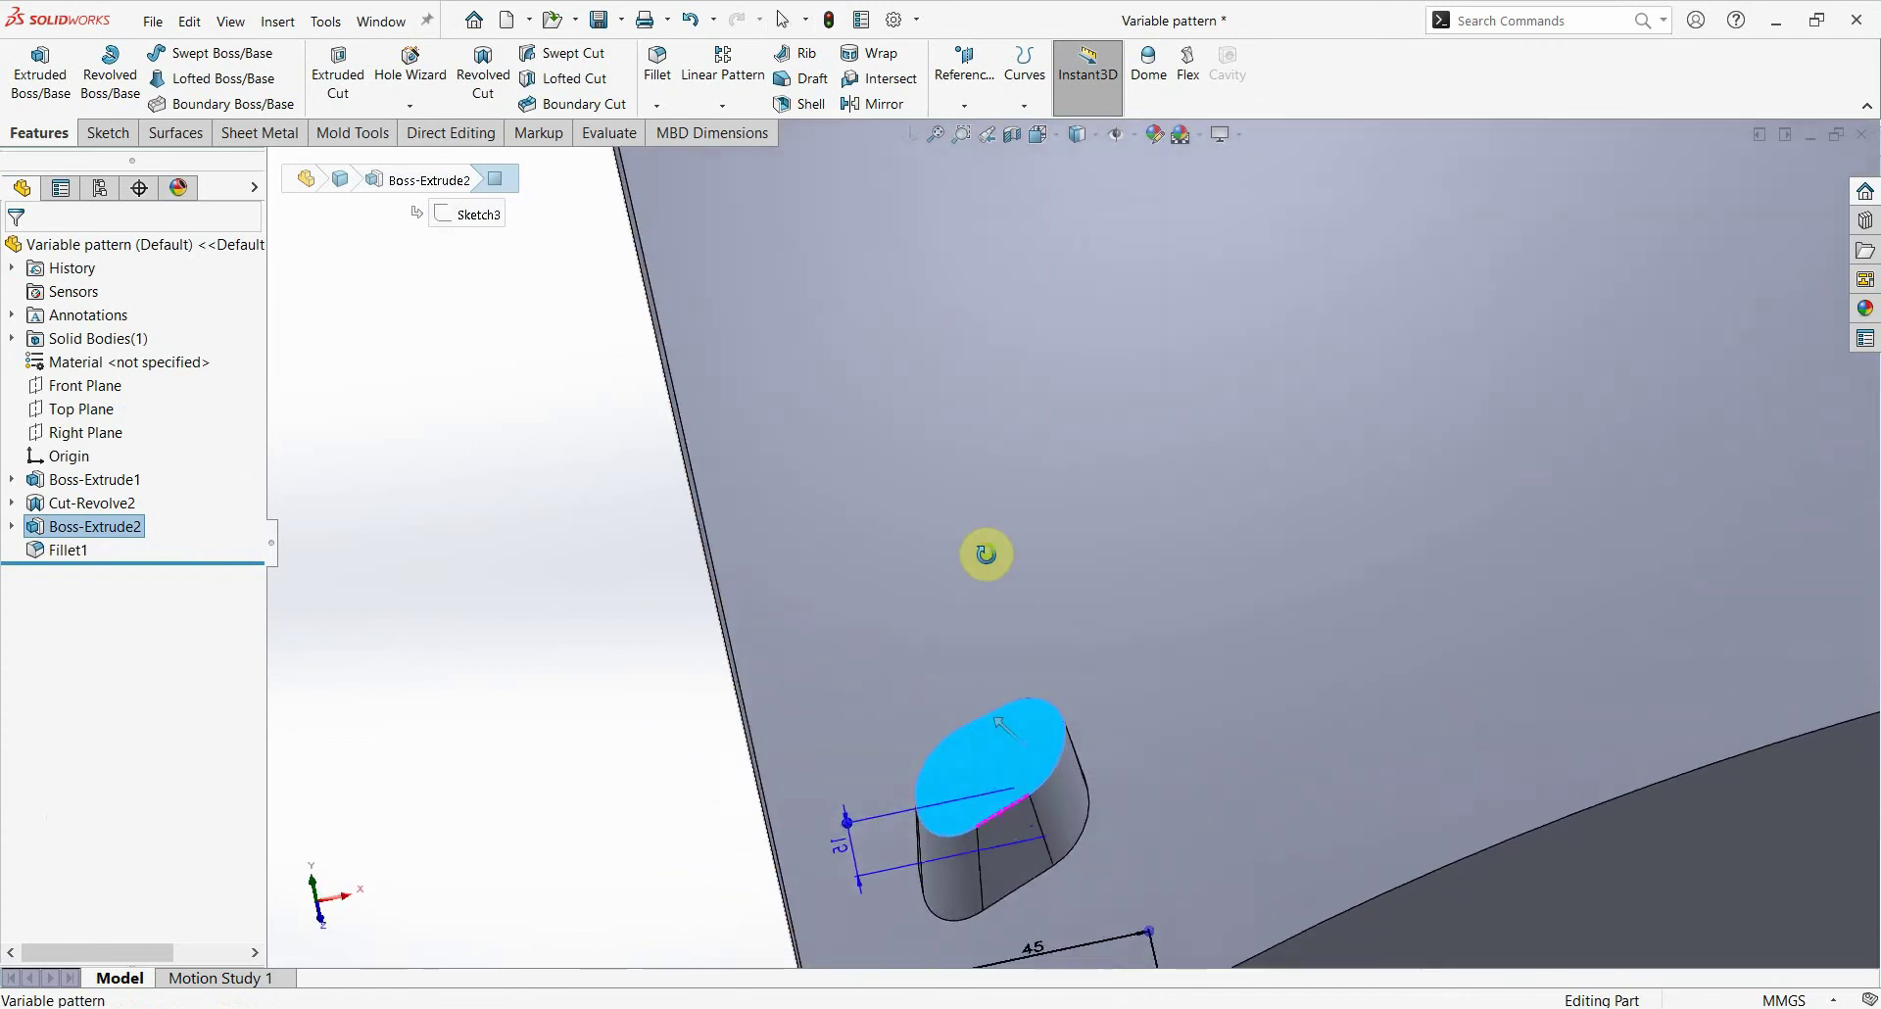
middle_drag(1016, 852, 1110, 725)
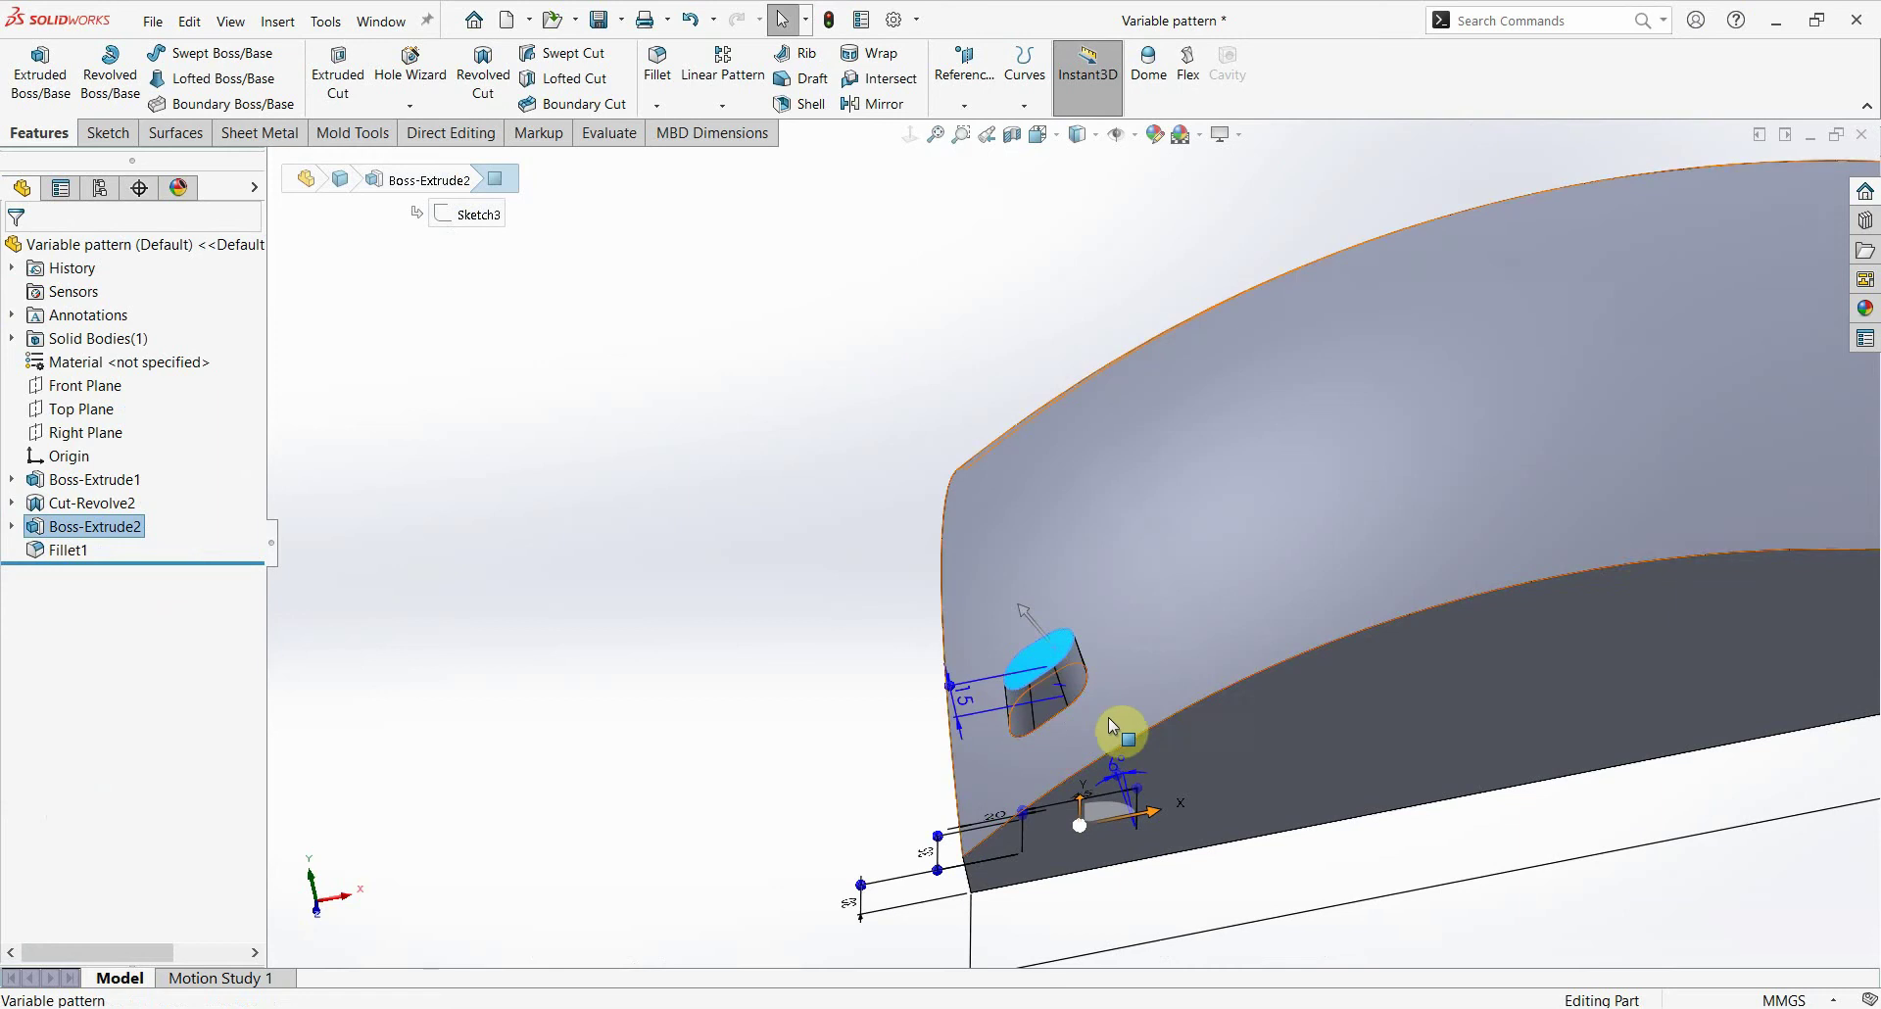
Step: Edit the Boss-Extrude2 slot feature, review it, and confirm to rebuild the part
right_click(61, 546)
right_click(53, 529)
click(128, 480)
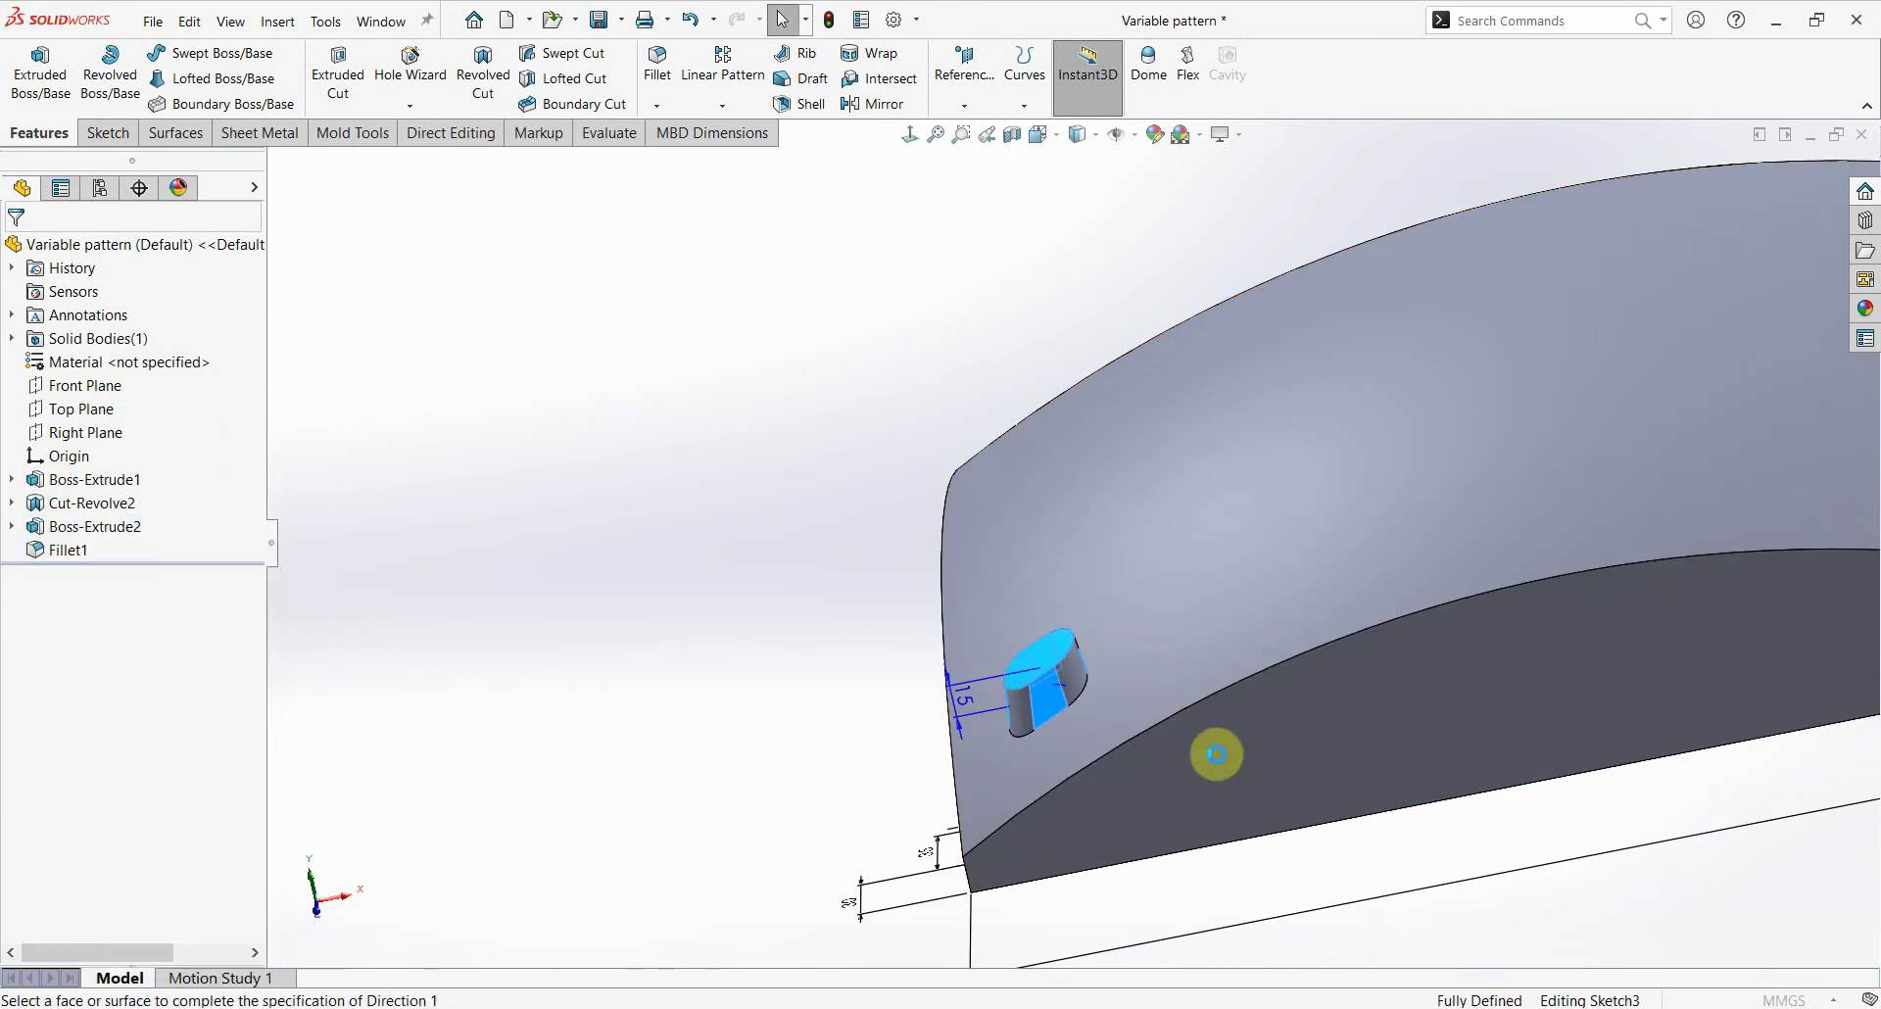
mouse_move(1143, 793)
middle_down()
mouse_move(1208, 784)
mouse_move(1154, 665)
mouse_move(1191, 825)
middle_up()
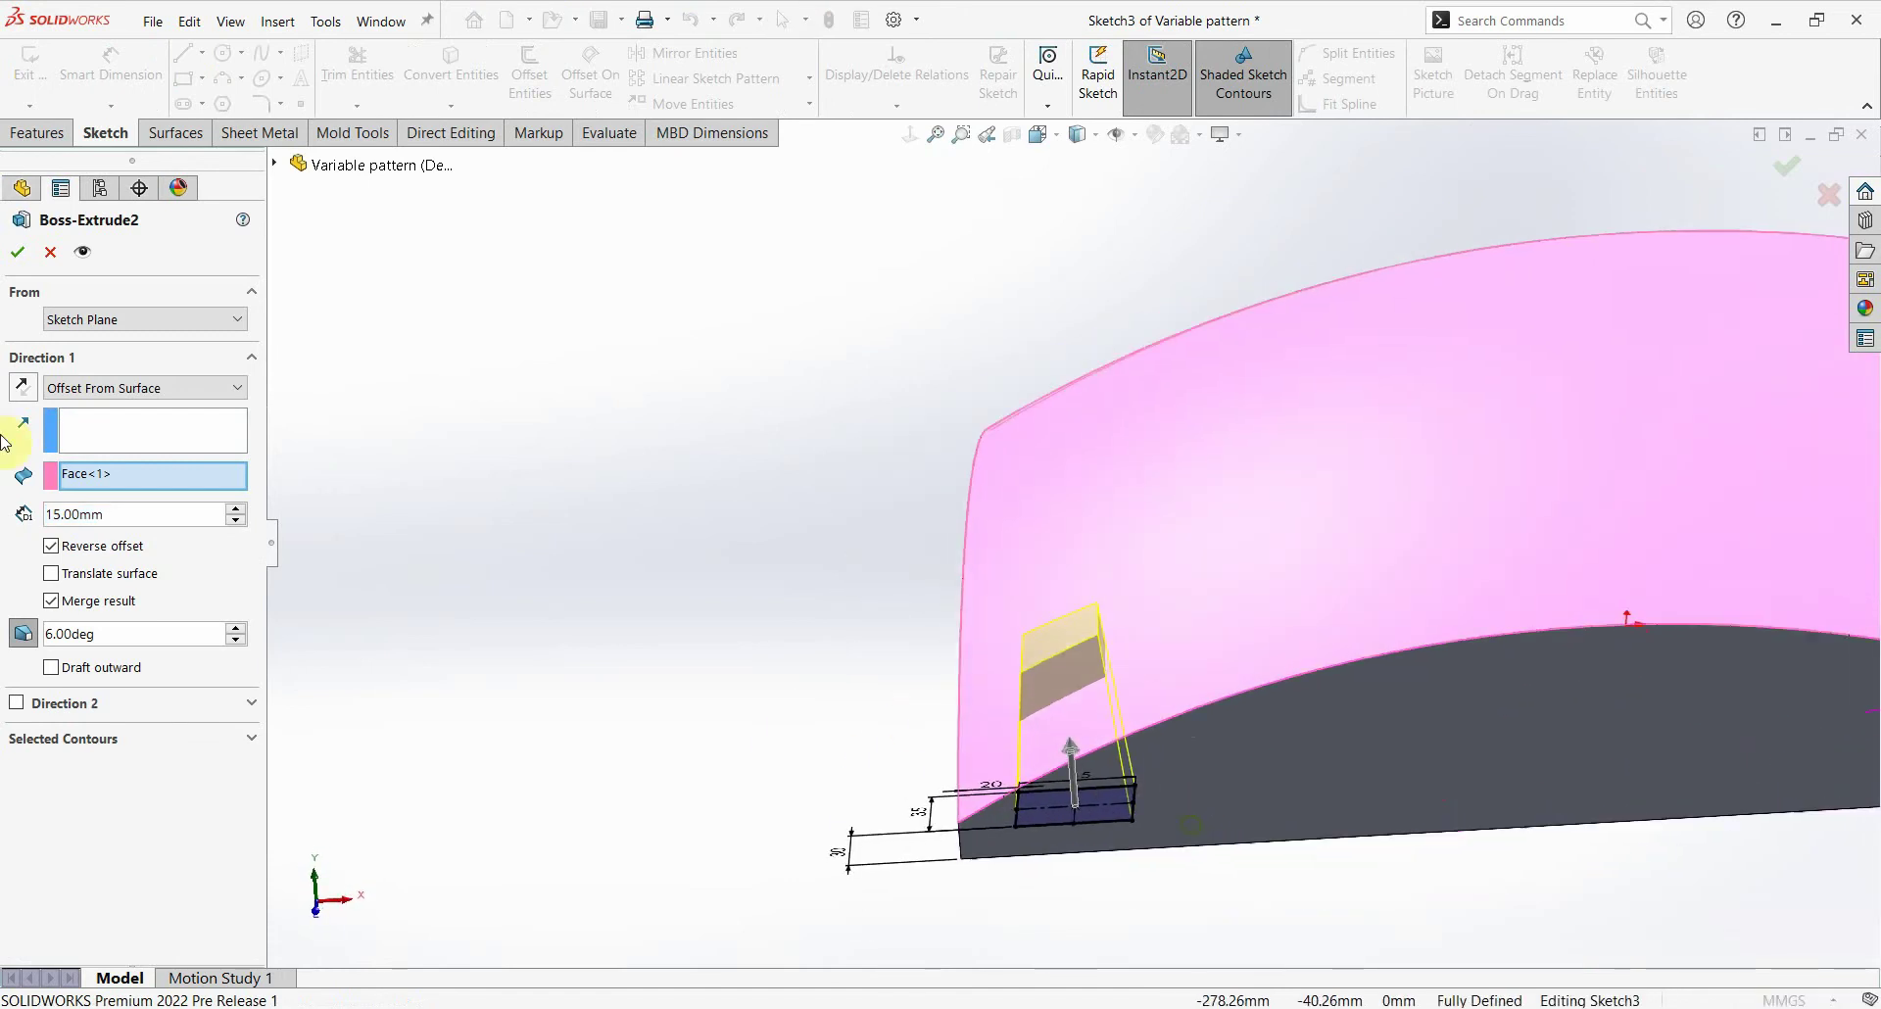
click(46, 255)
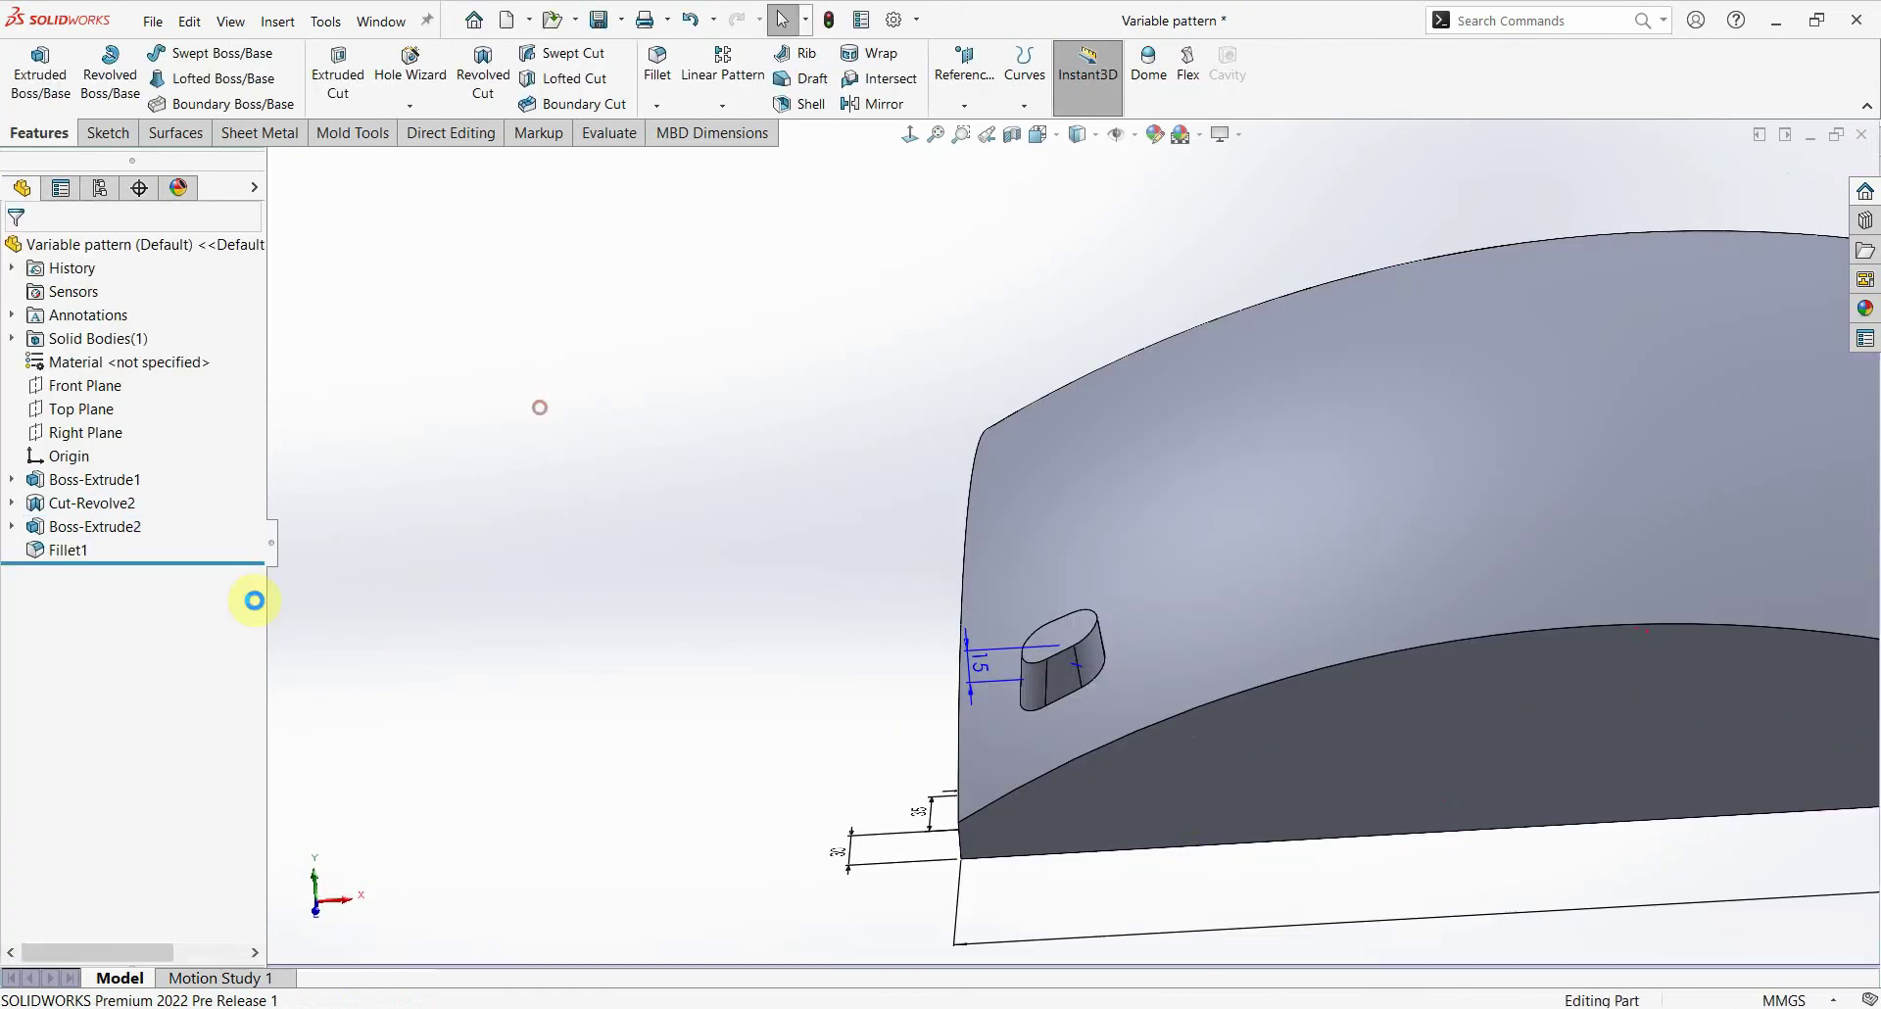
Step: Orbit to a side view, clear the selection, and select the slot's 15 mm height dimension
middle_drag(1344, 784, 1114, 655)
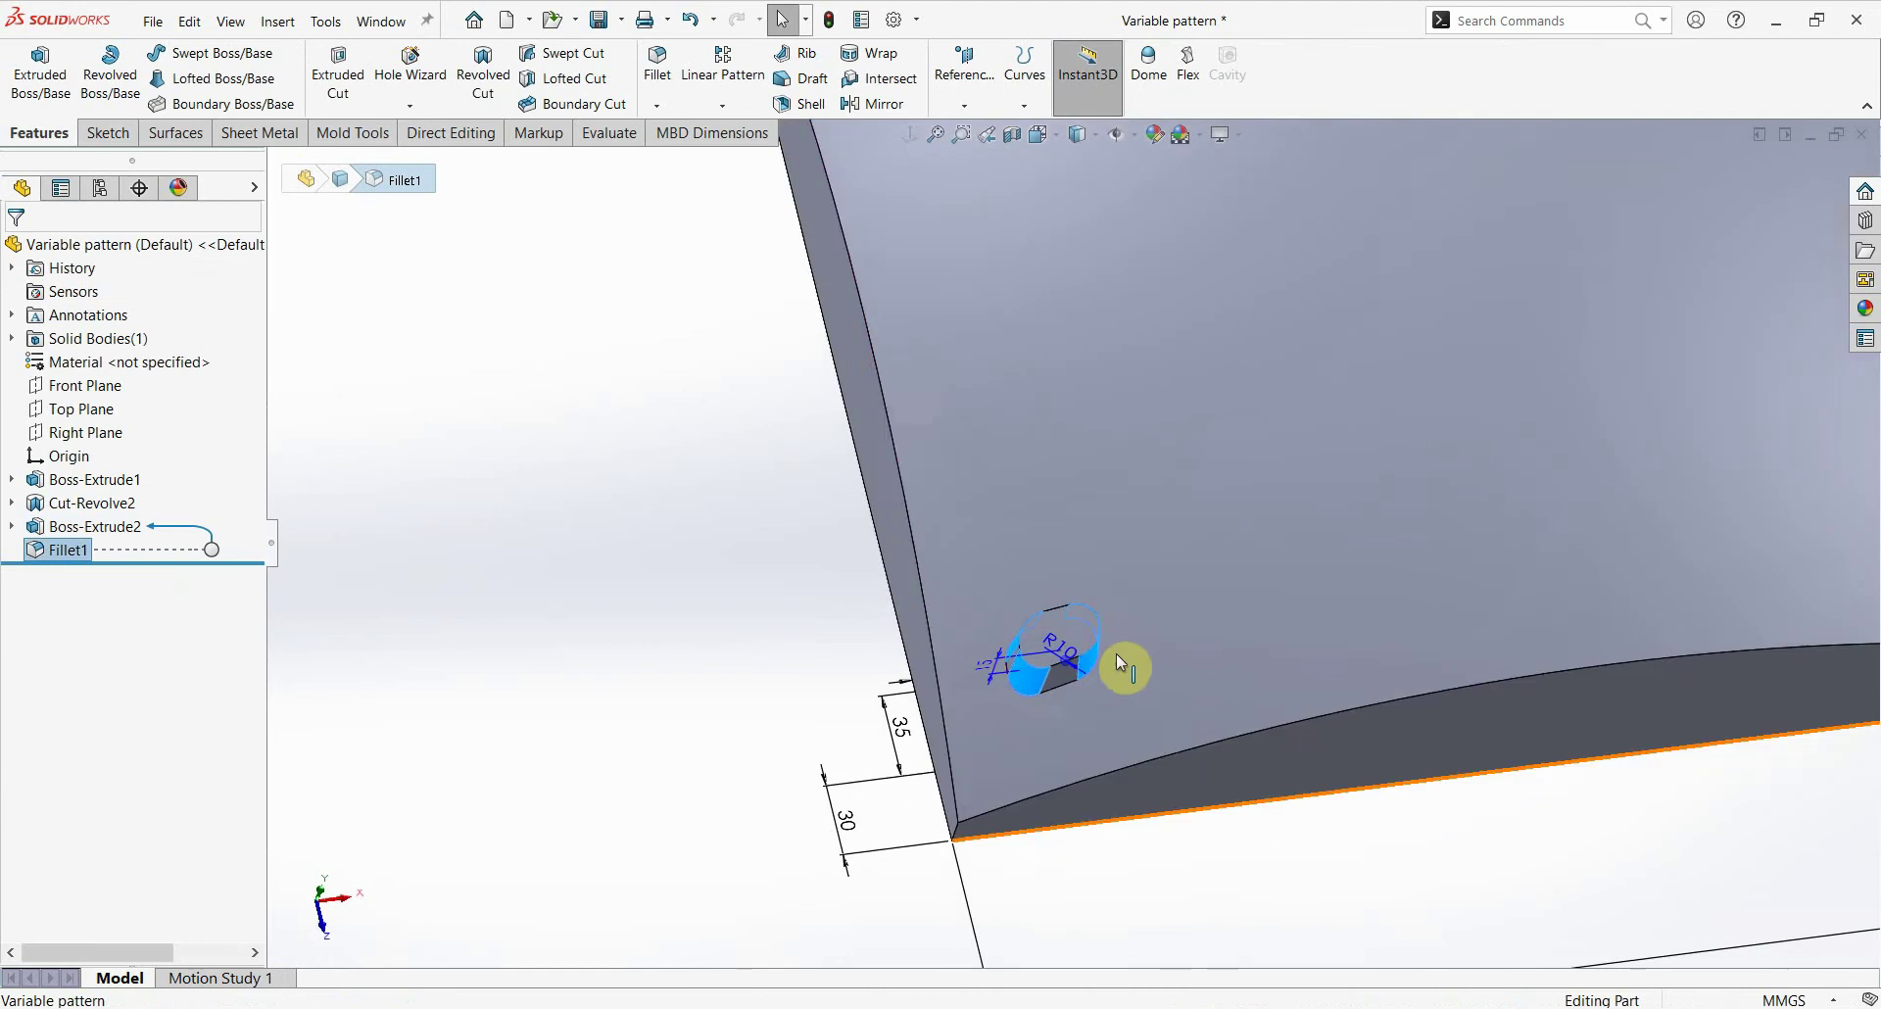
scroll(1114, 655, down, 3)
scroll(1057, 612, down, 2)
mouse_move(1063, 538)
middle_down()
mouse_move(1041, 387)
mouse_move(1038, 609)
mouse_move(1324, 535)
middle_up()
scroll(1033, 609, up, 3)
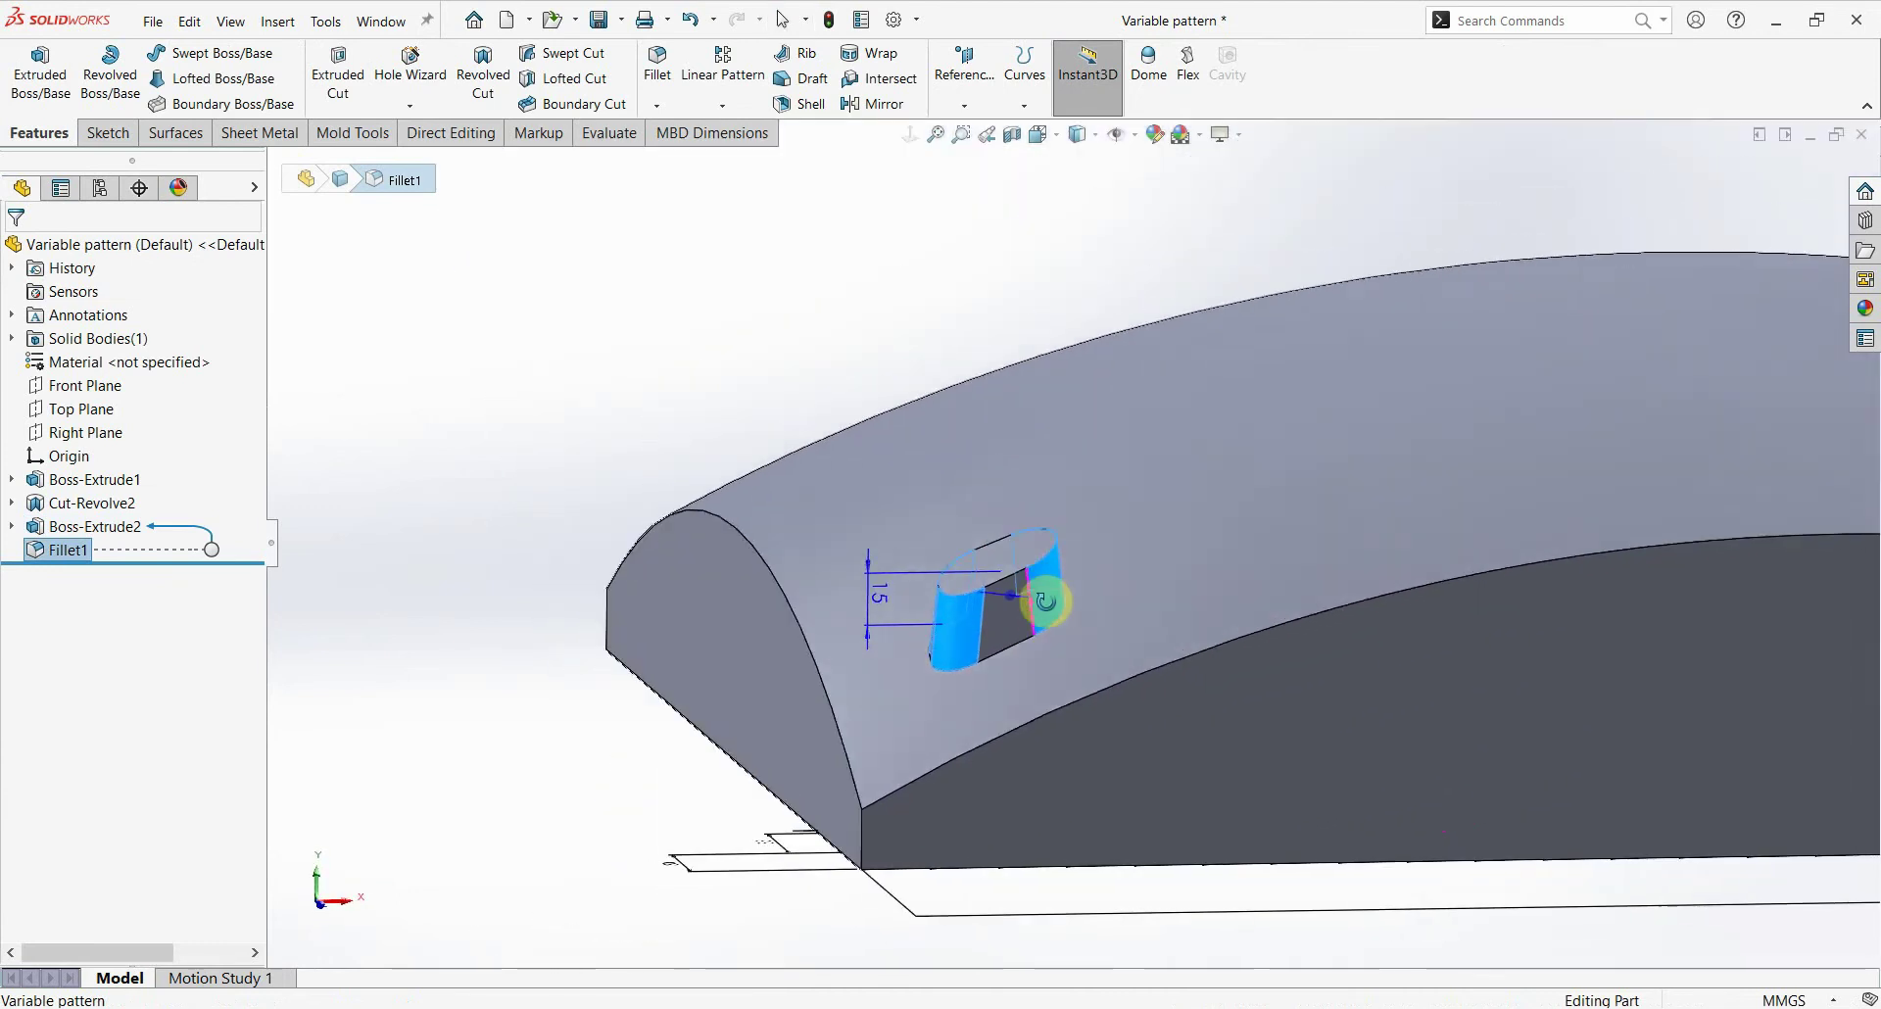
middle_drag(1091, 606, 980, 621)
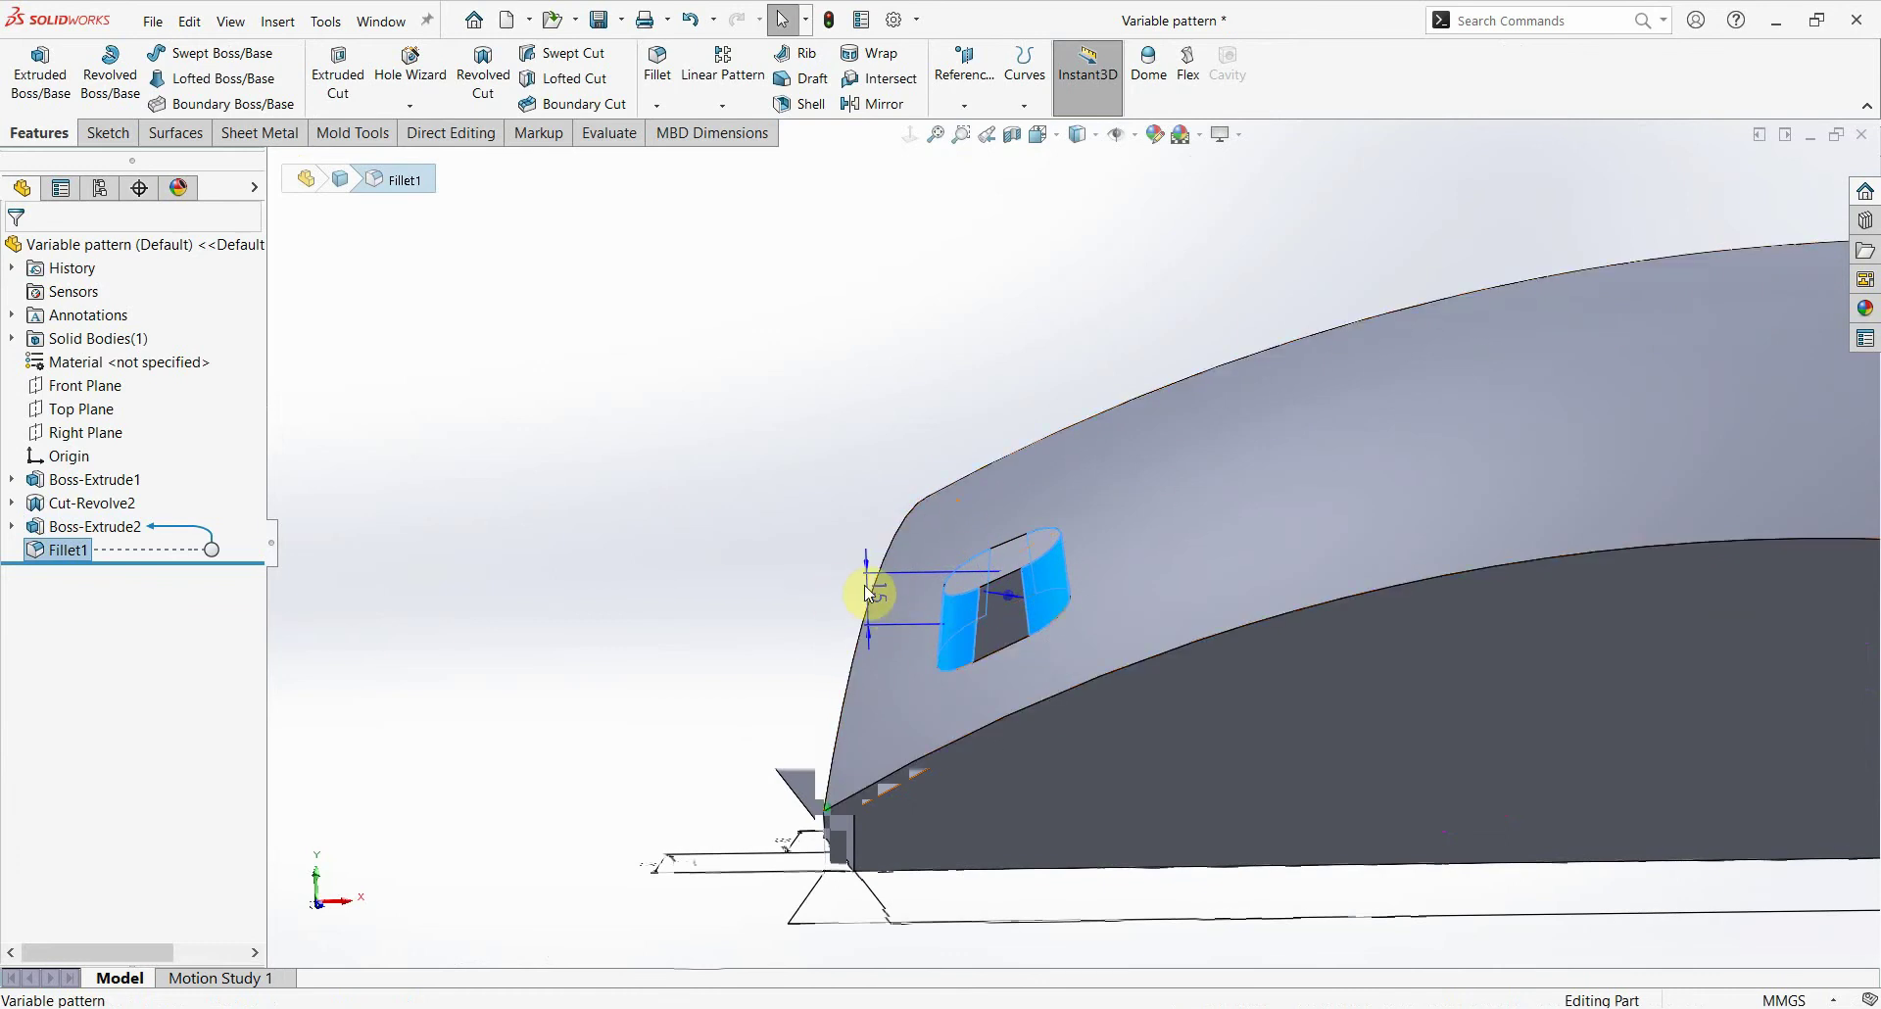
click(685, 592)
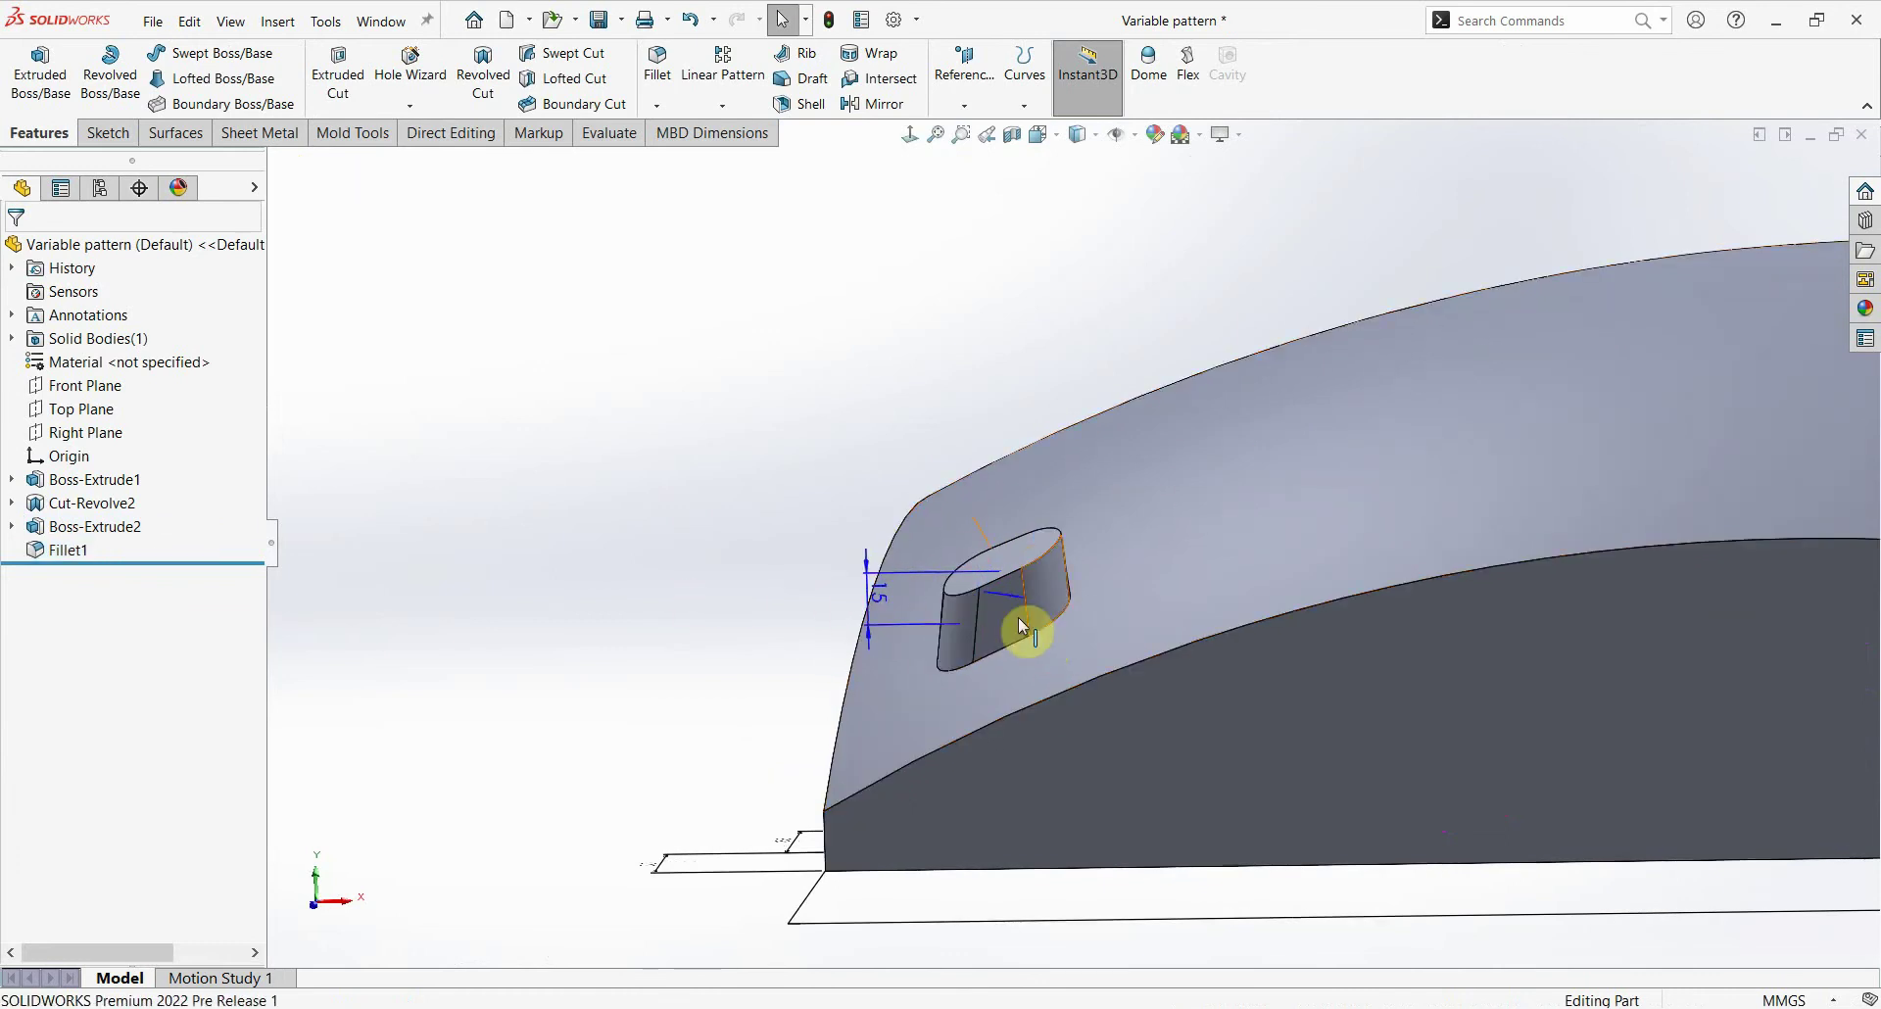
click(848, 612)
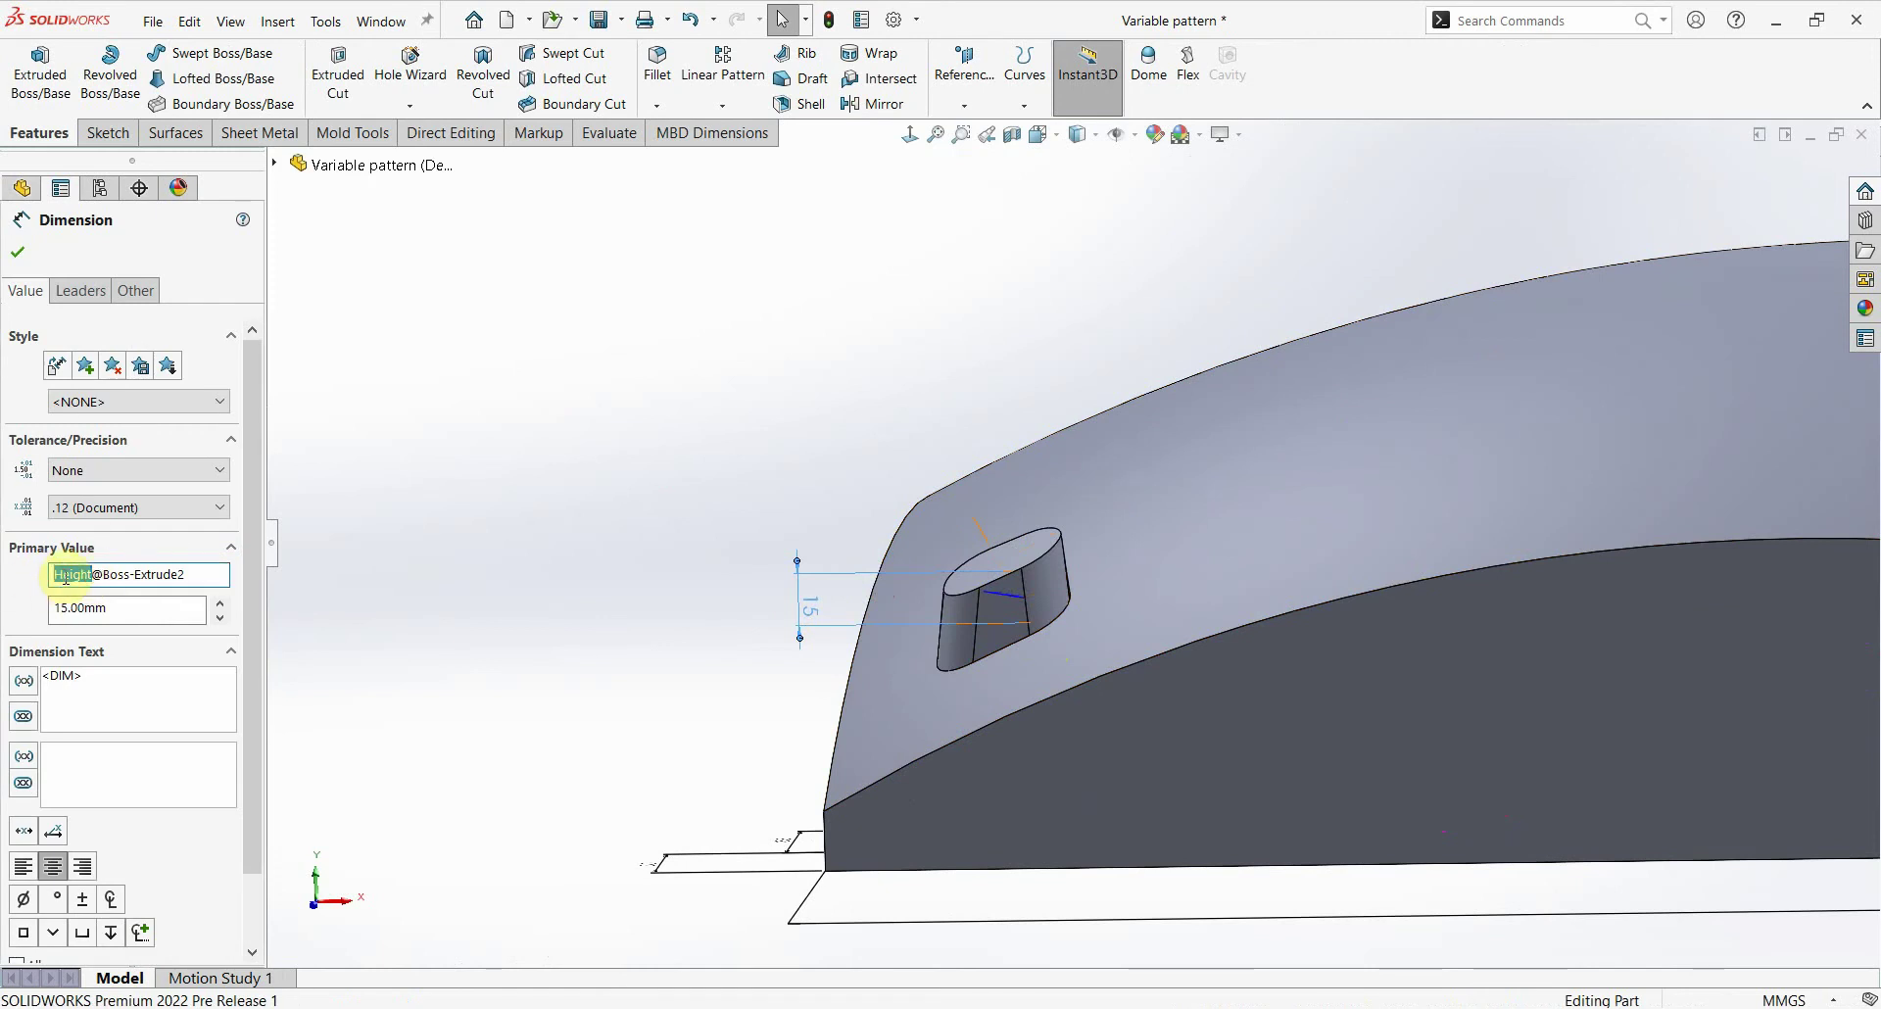
Step: Inspect the 35 mm Chieu Rong dimension and show the slot's sketch dimensions
click(482, 553)
middle_drag(873, 790, 720, 730)
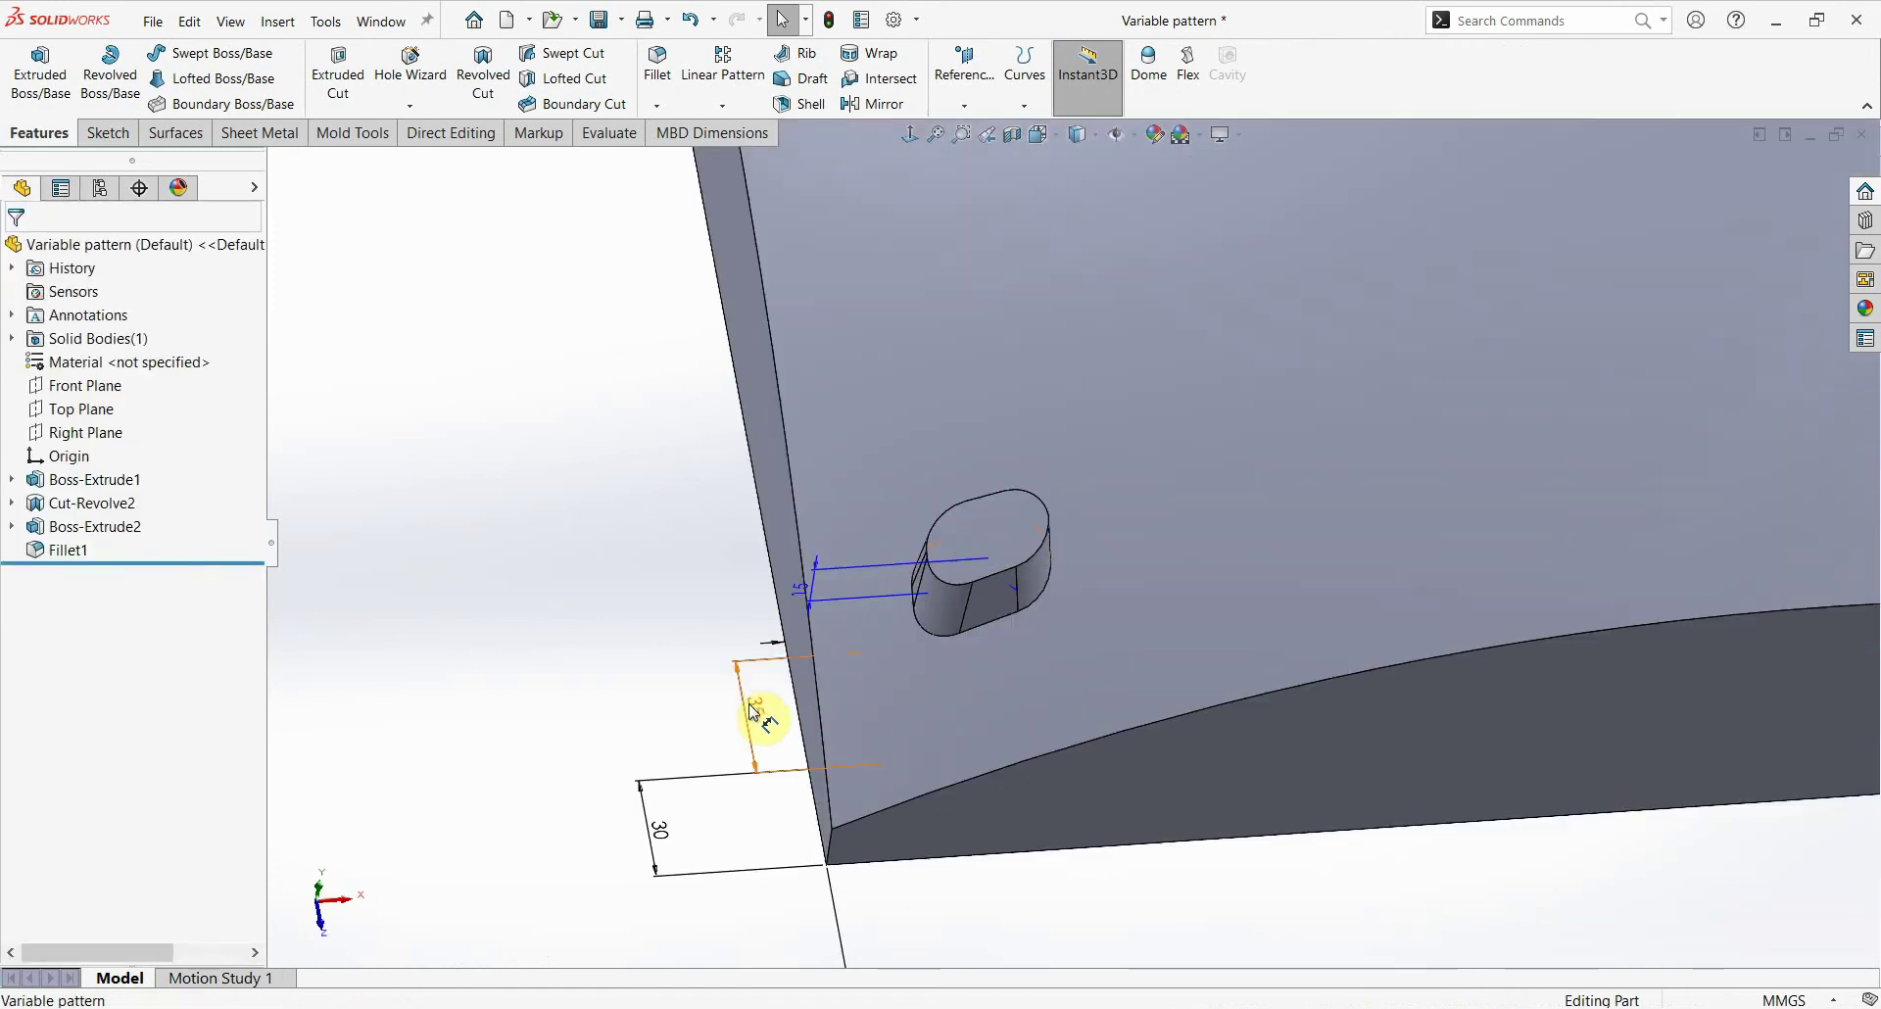
click(725, 732)
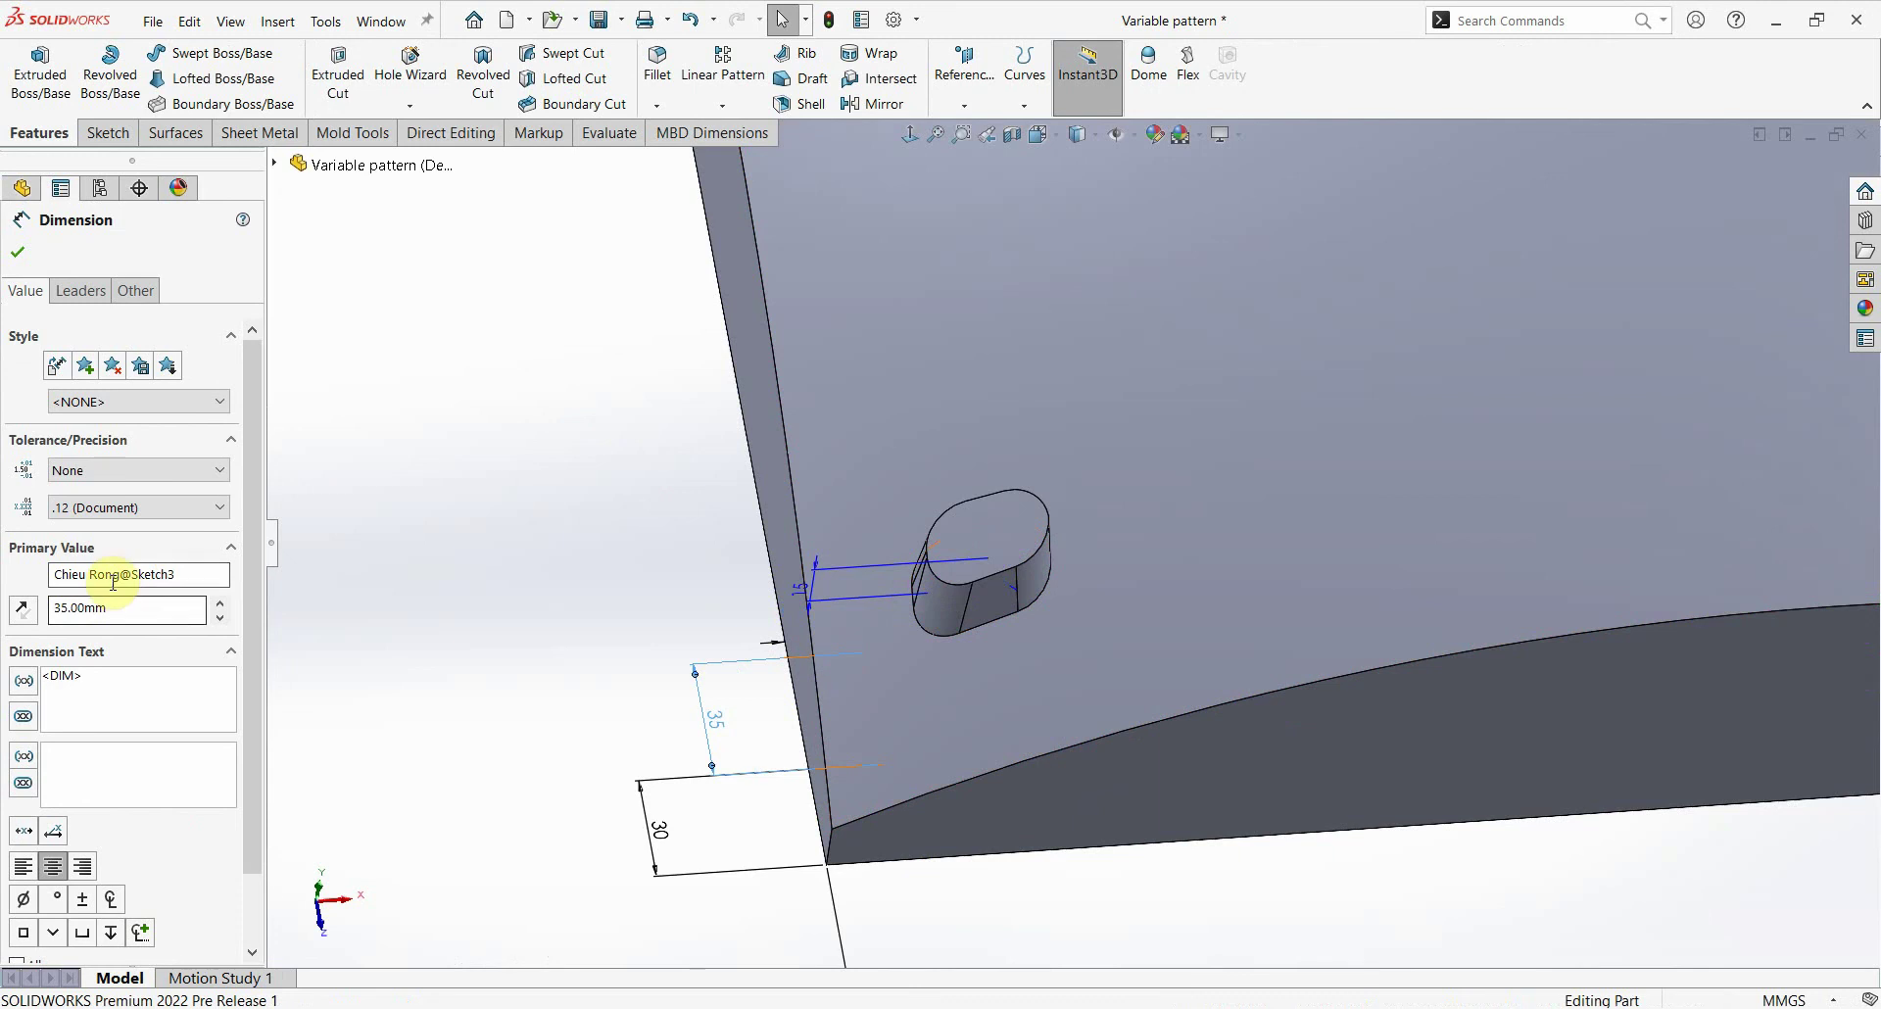
click(995, 519)
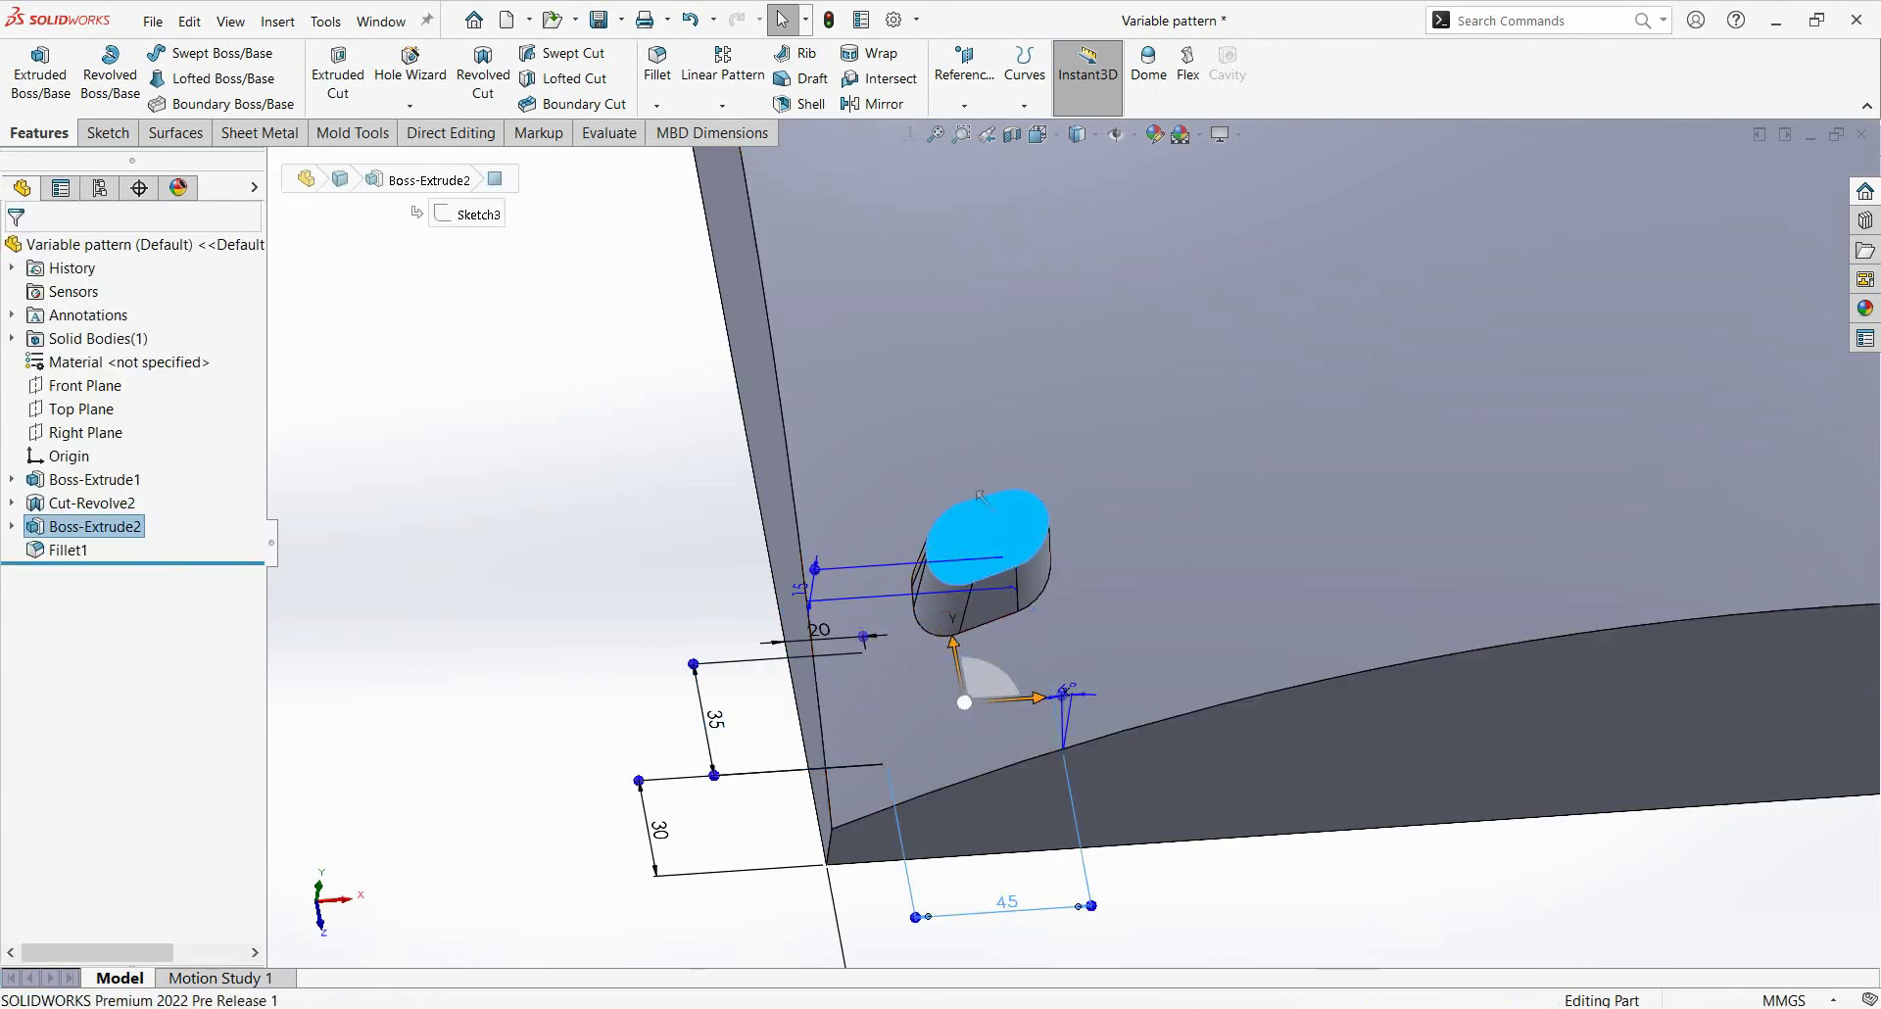
Step: Check the 45 mm dimension's name, Chieu Dai, then open the pattern-type list
click(1007, 901)
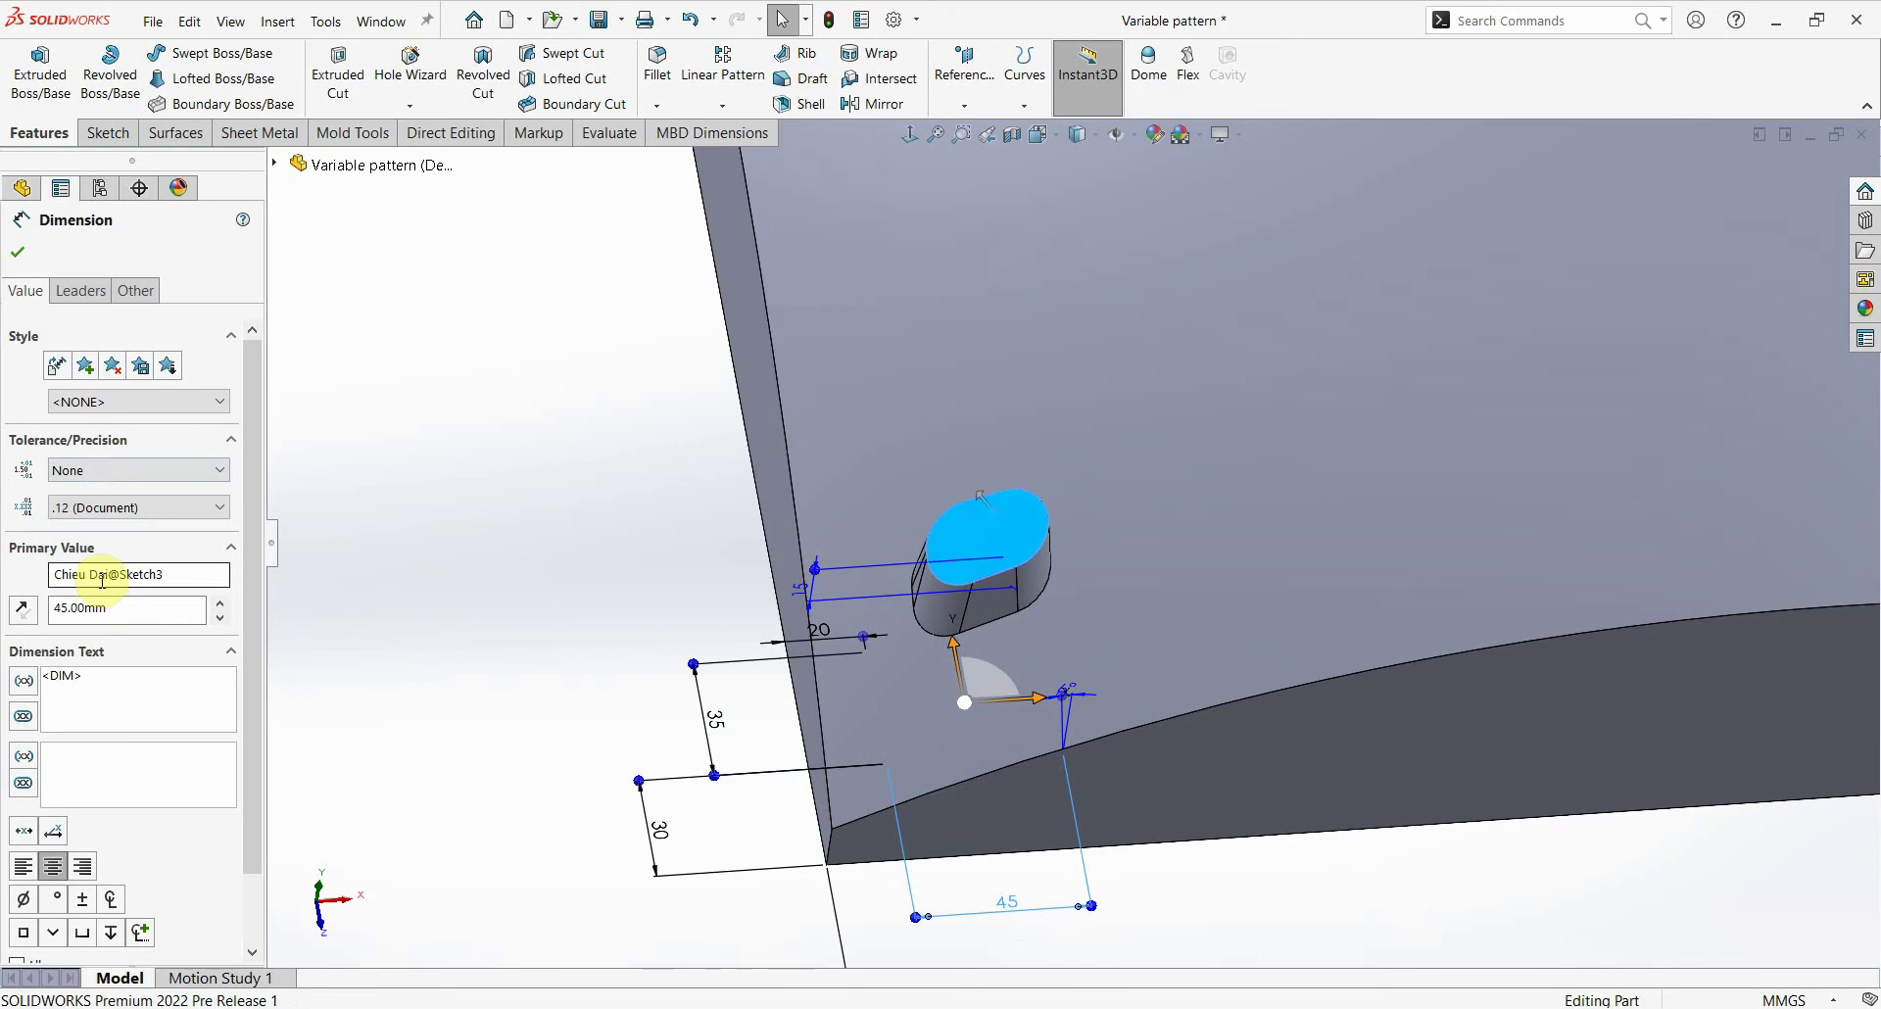
click(123, 578)
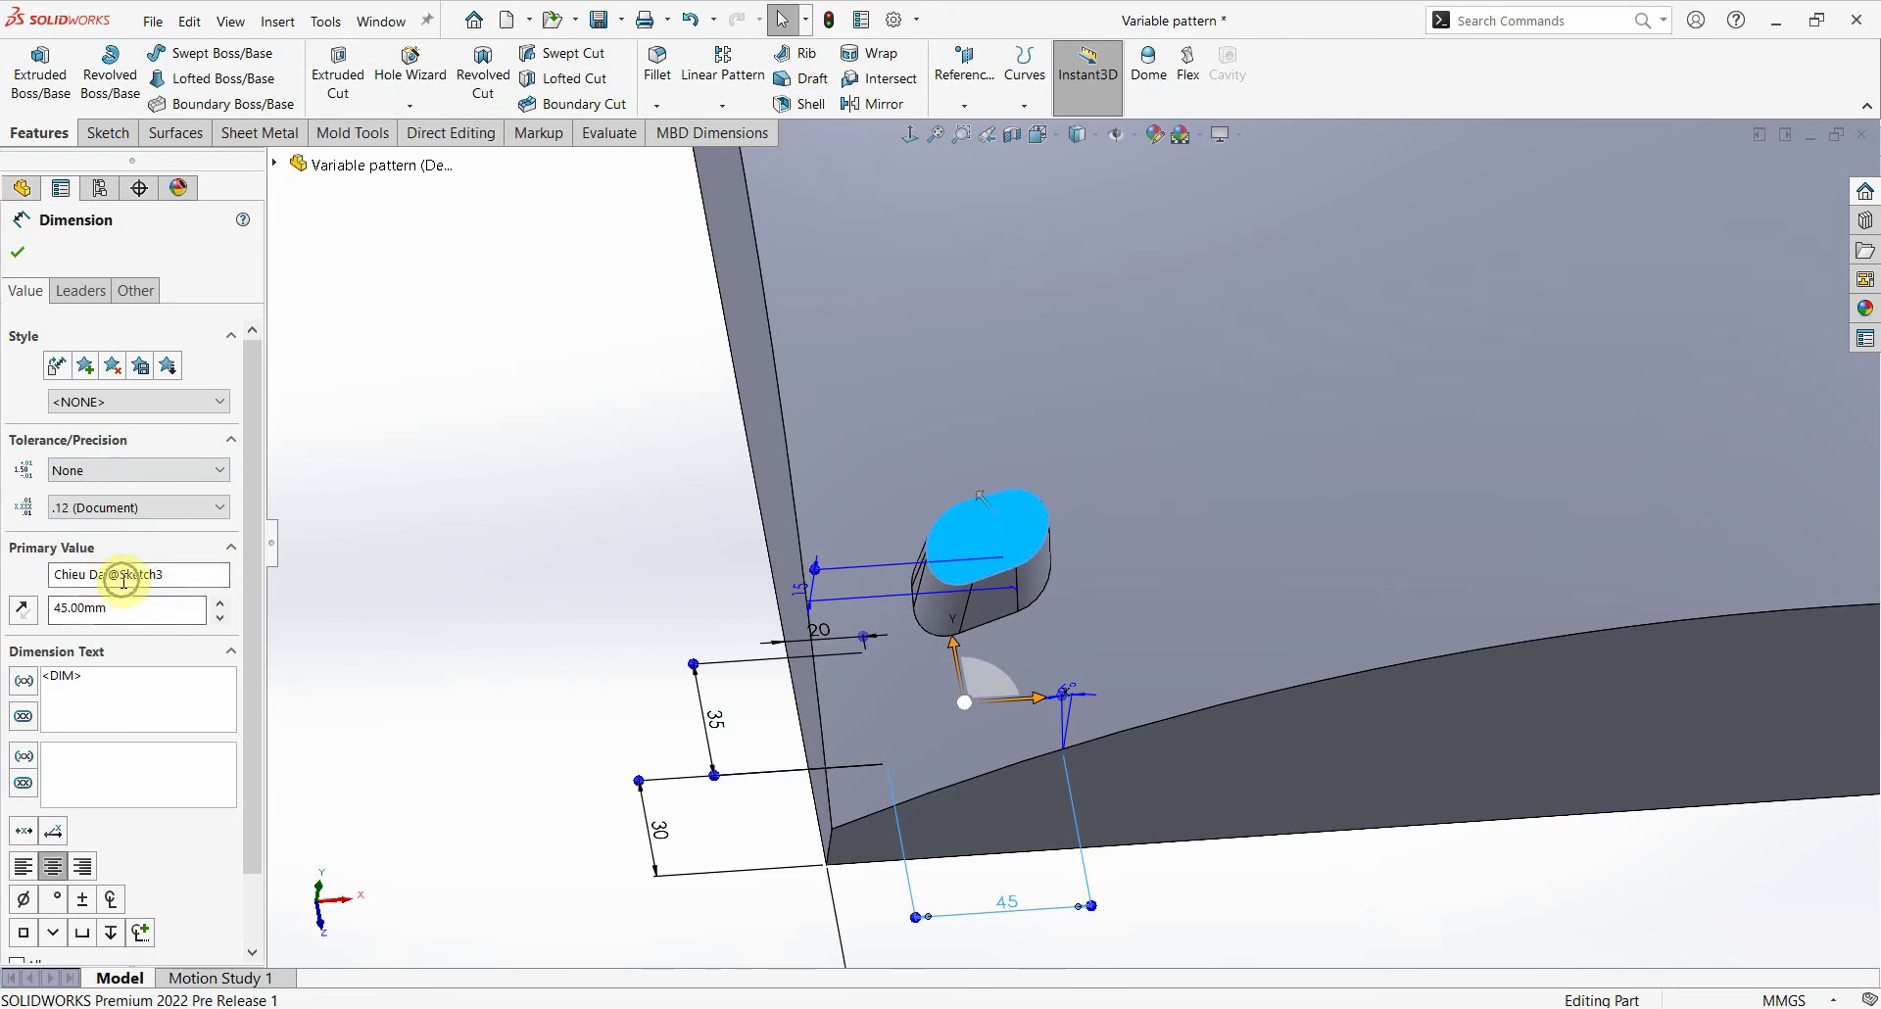
click(127, 578)
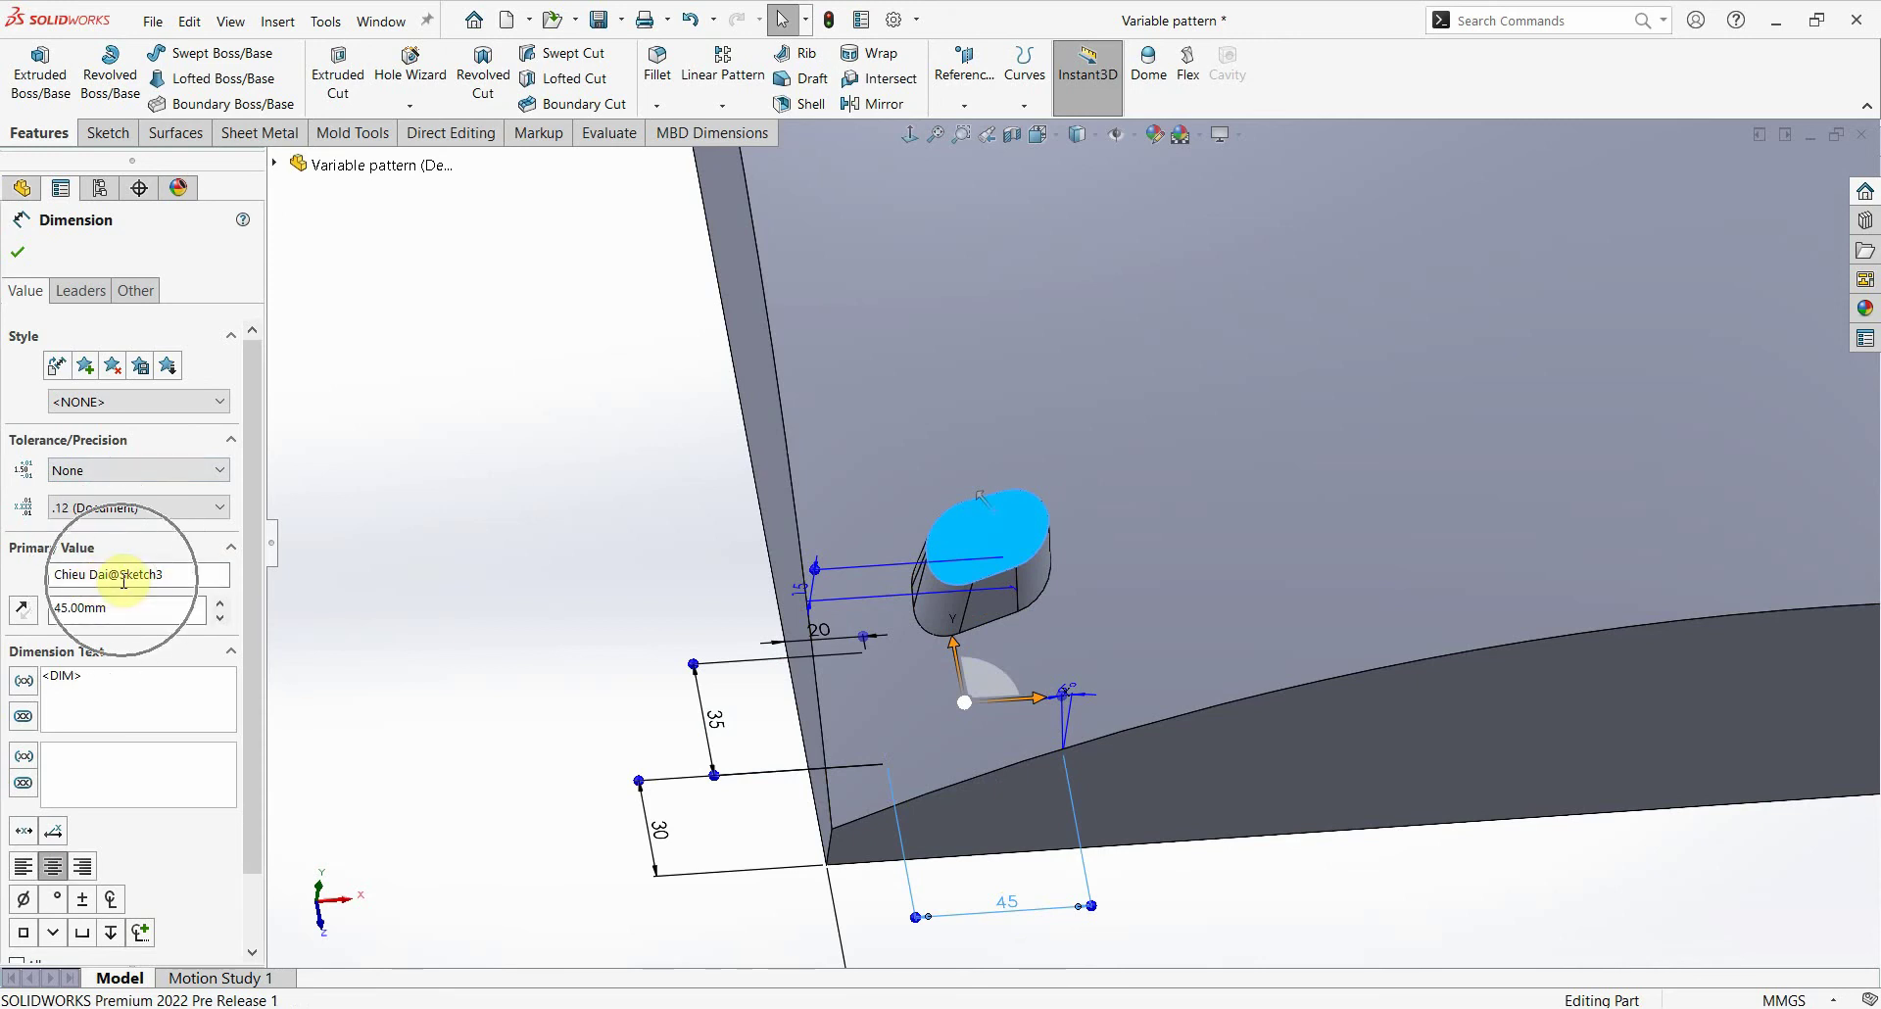
click(510, 586)
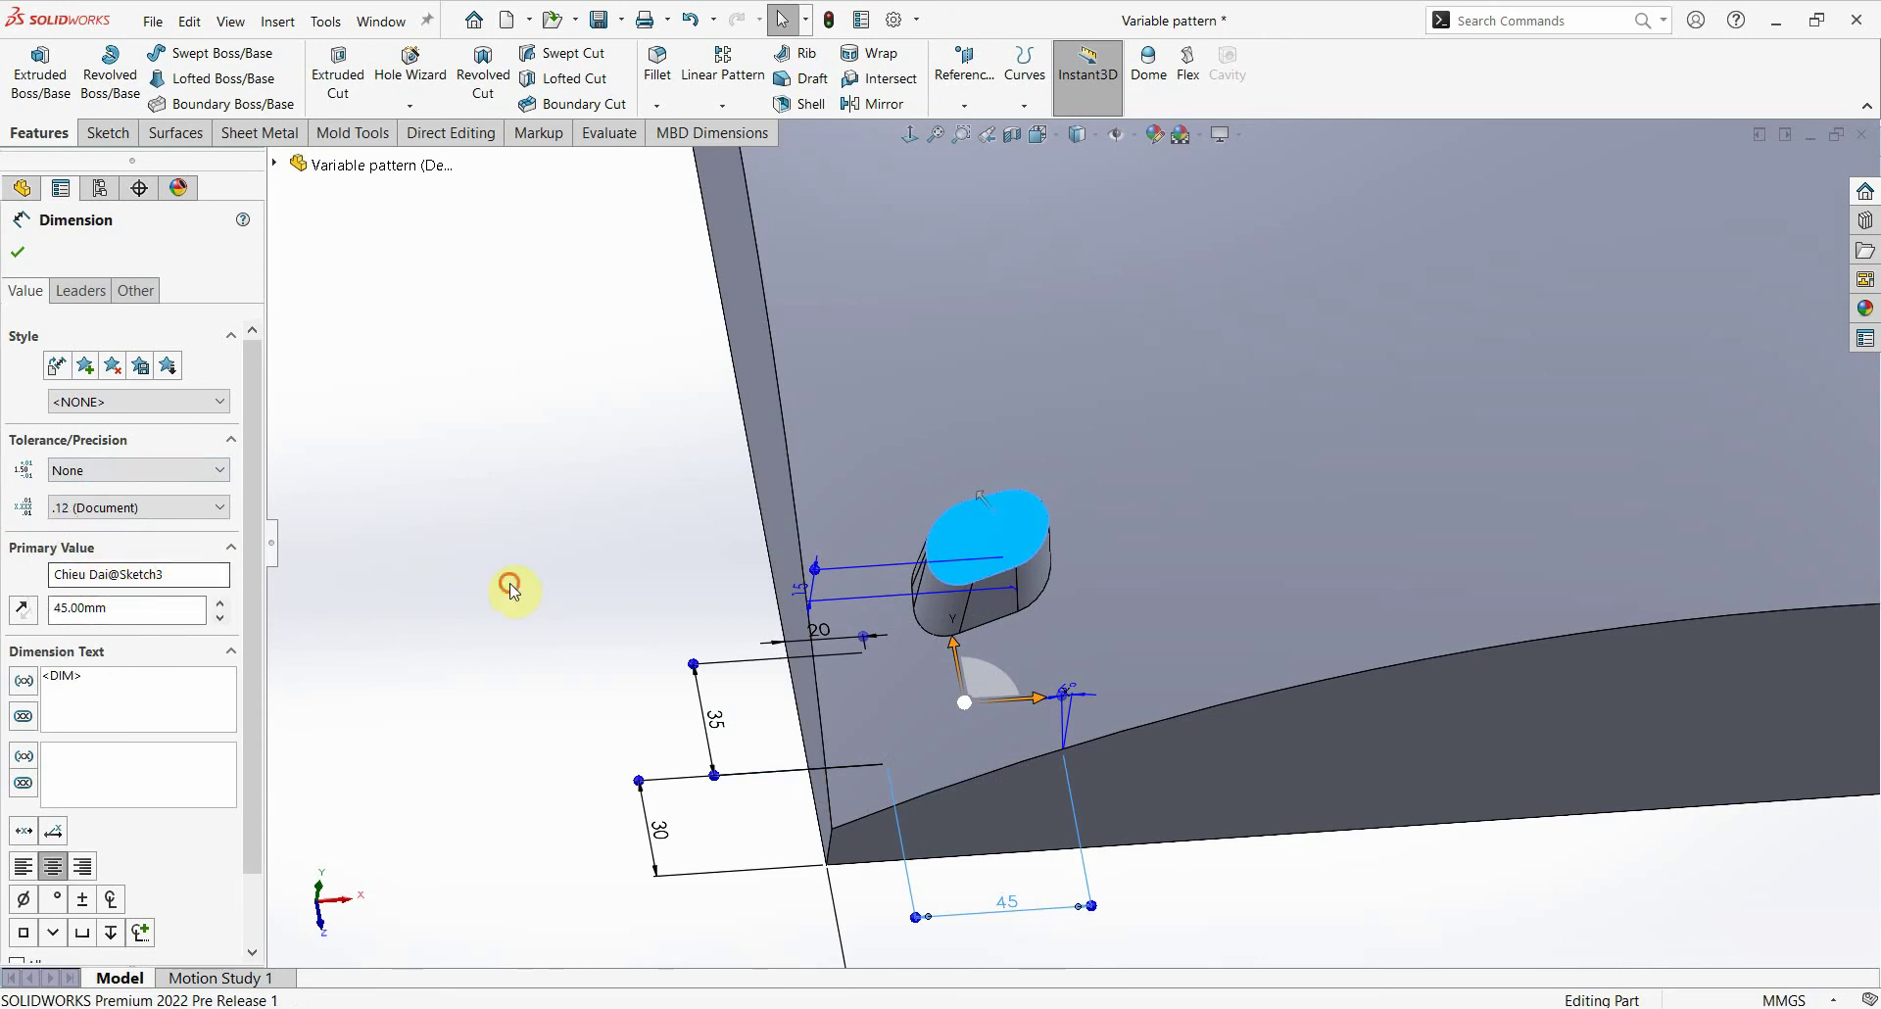
click(724, 106)
Step: Start a variable pattern with Boss-Extrude2 and Fillet1 as the features to pattern
click(761, 301)
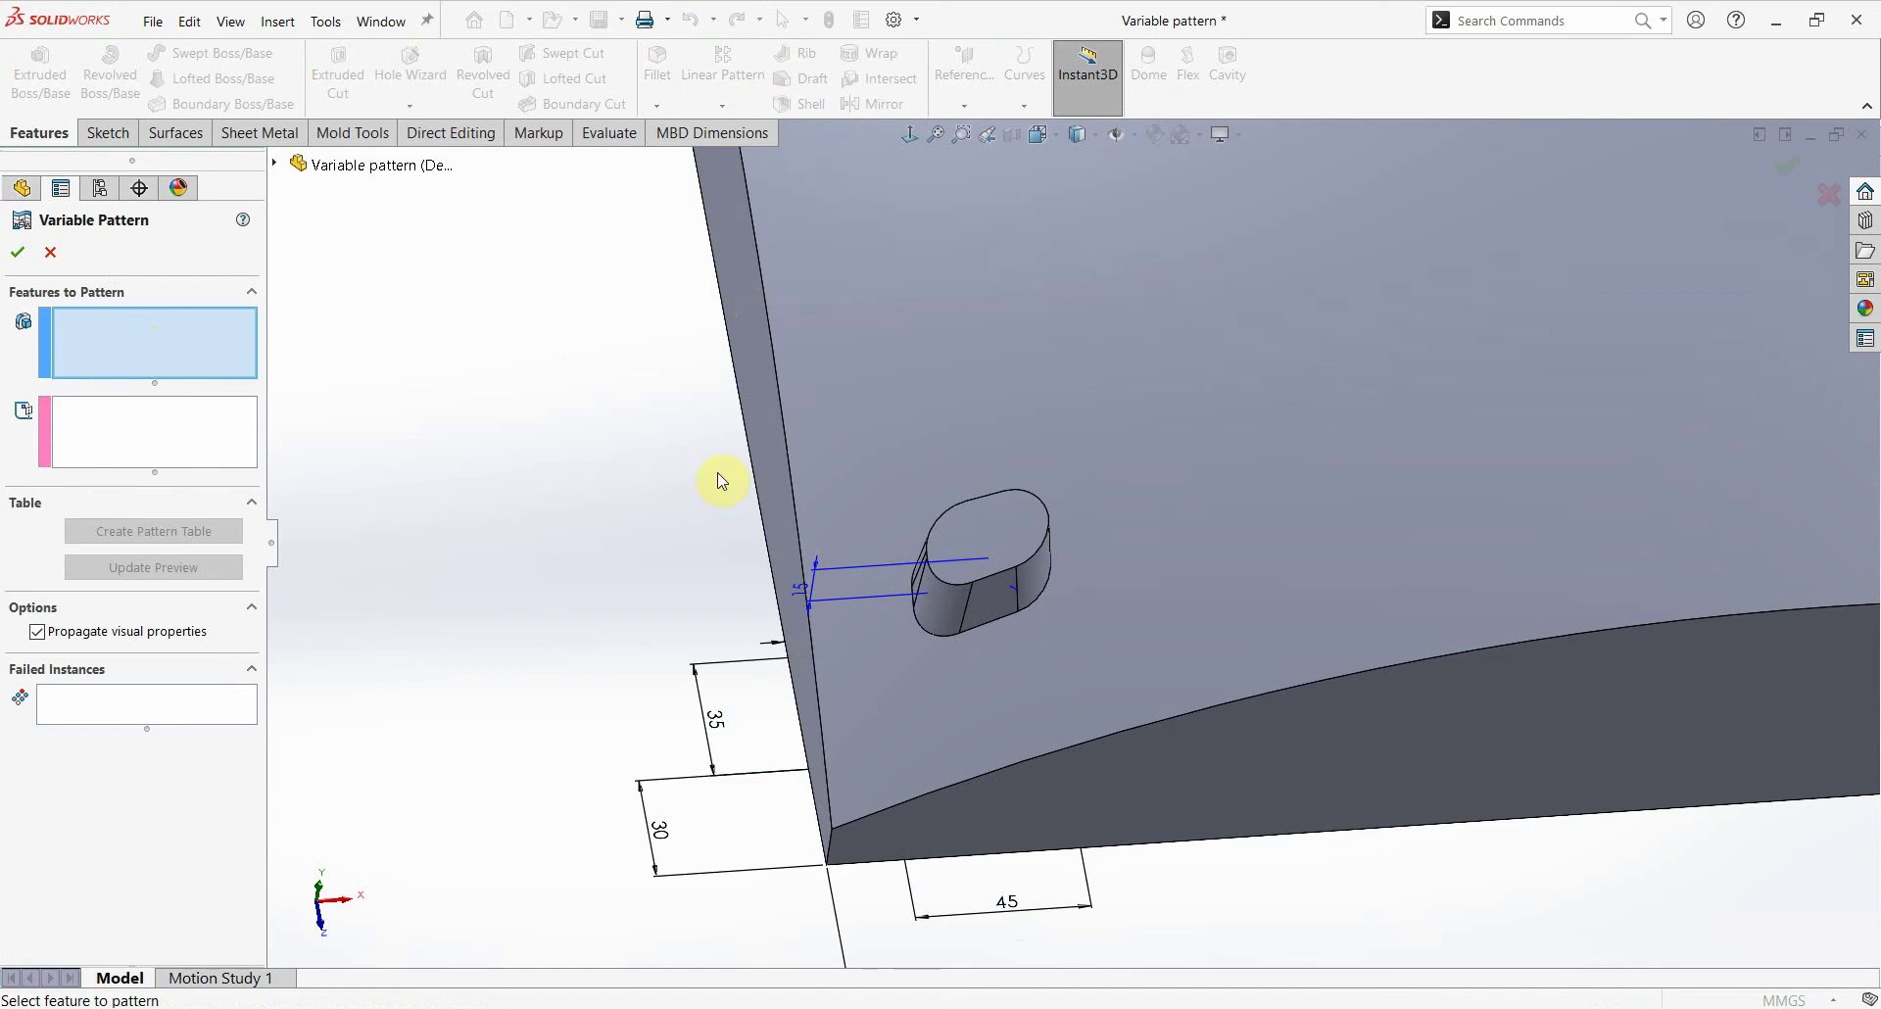
scroll(695, 421, down, 2)
scroll(965, 421, down, 3)
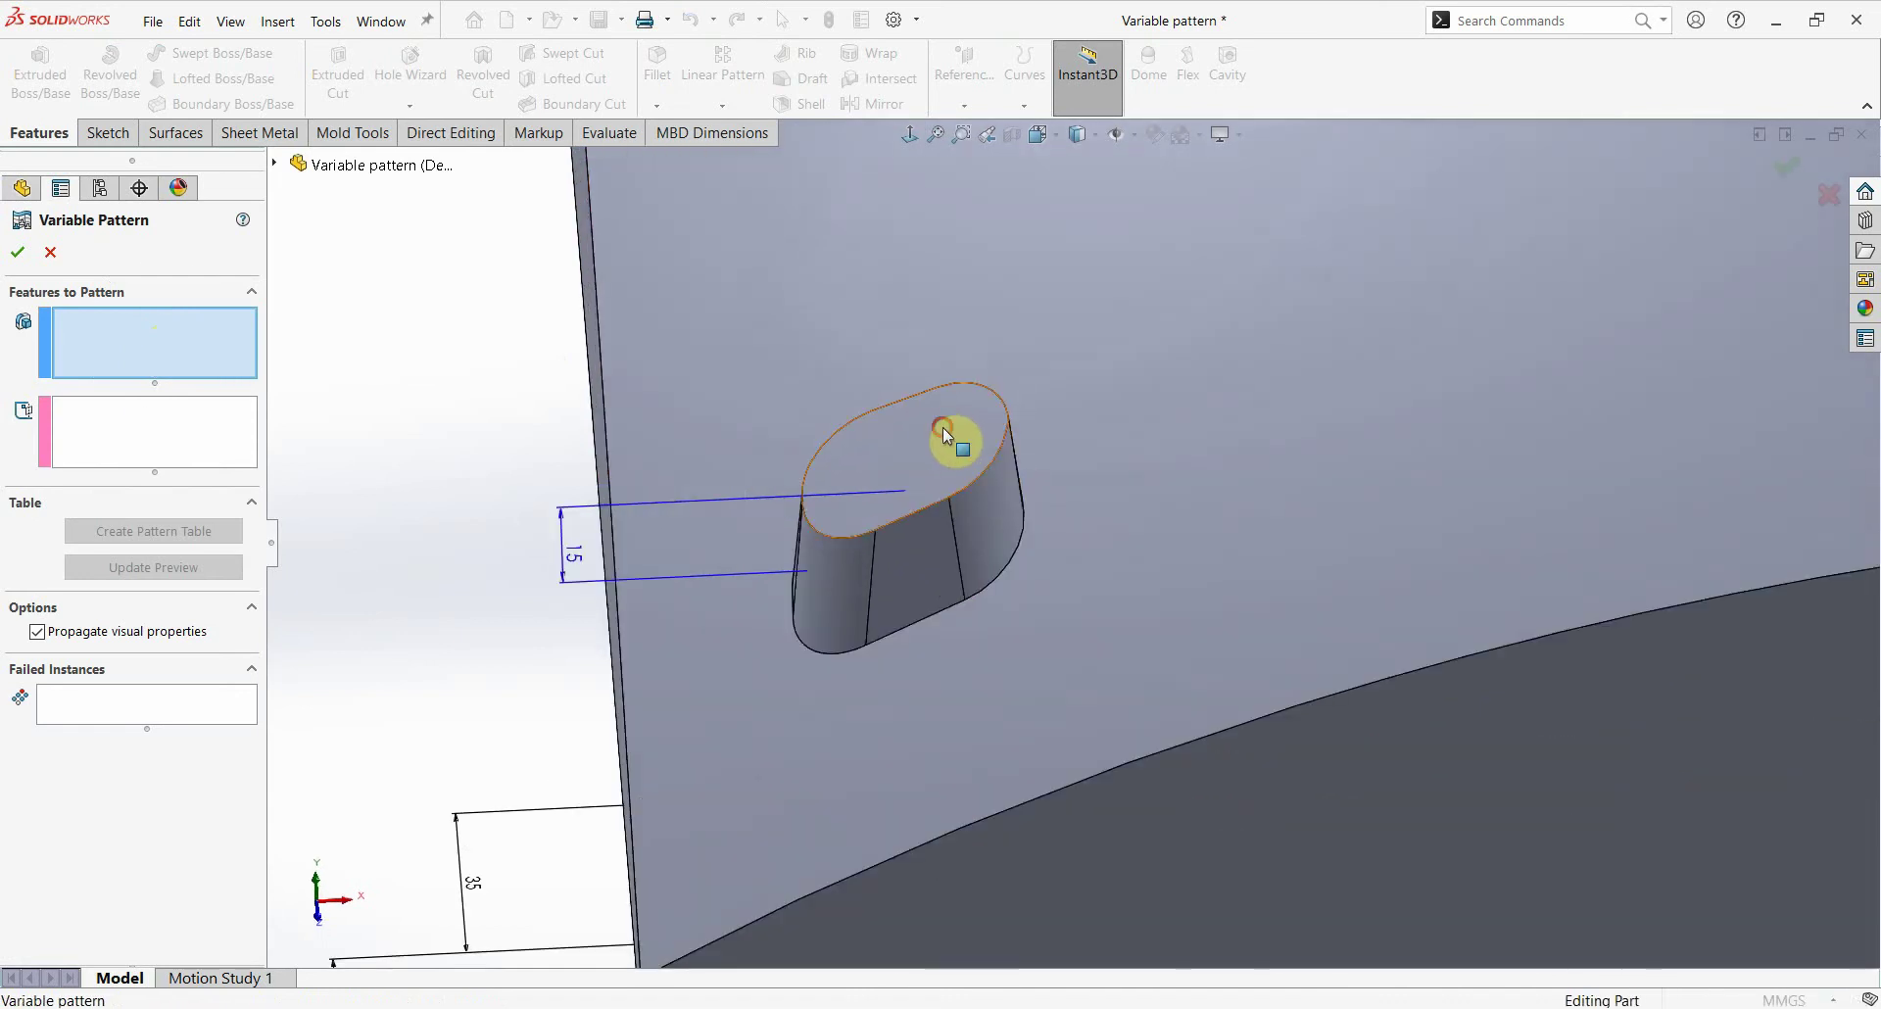
click(942, 431)
middle_drag(960, 467, 940, 453)
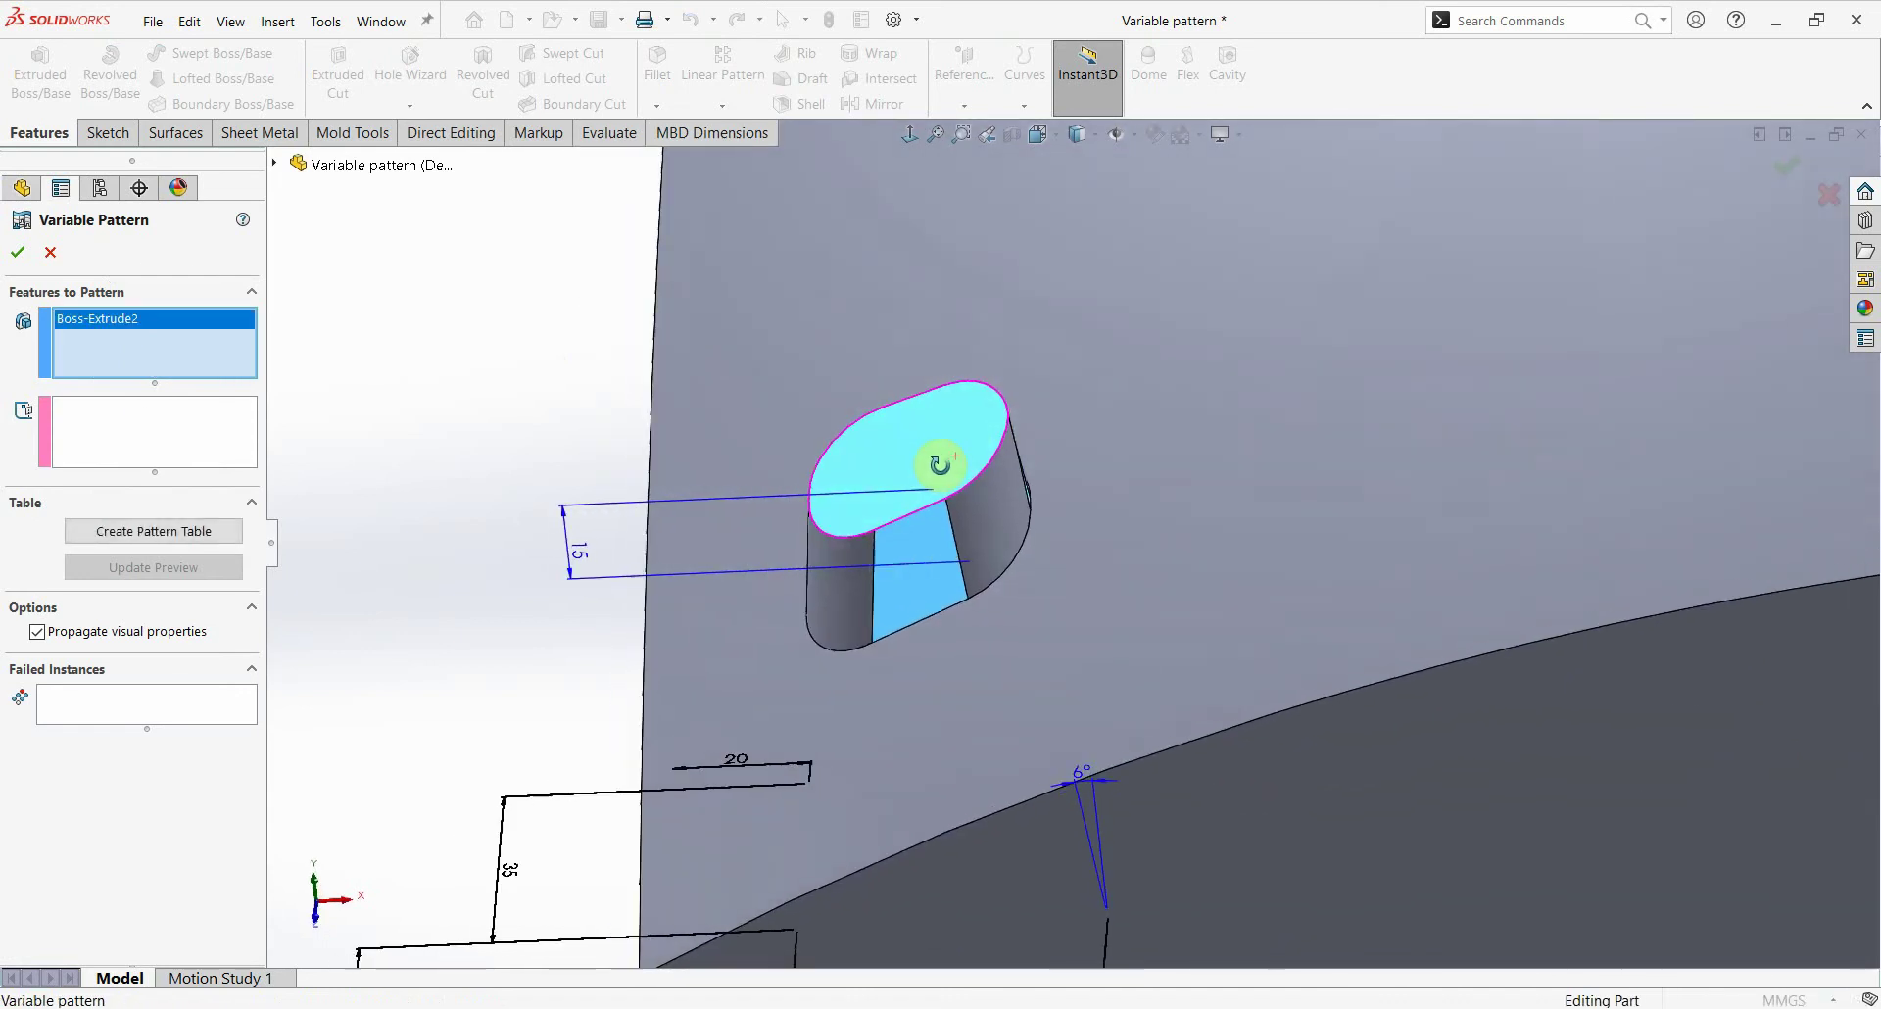
click(994, 513)
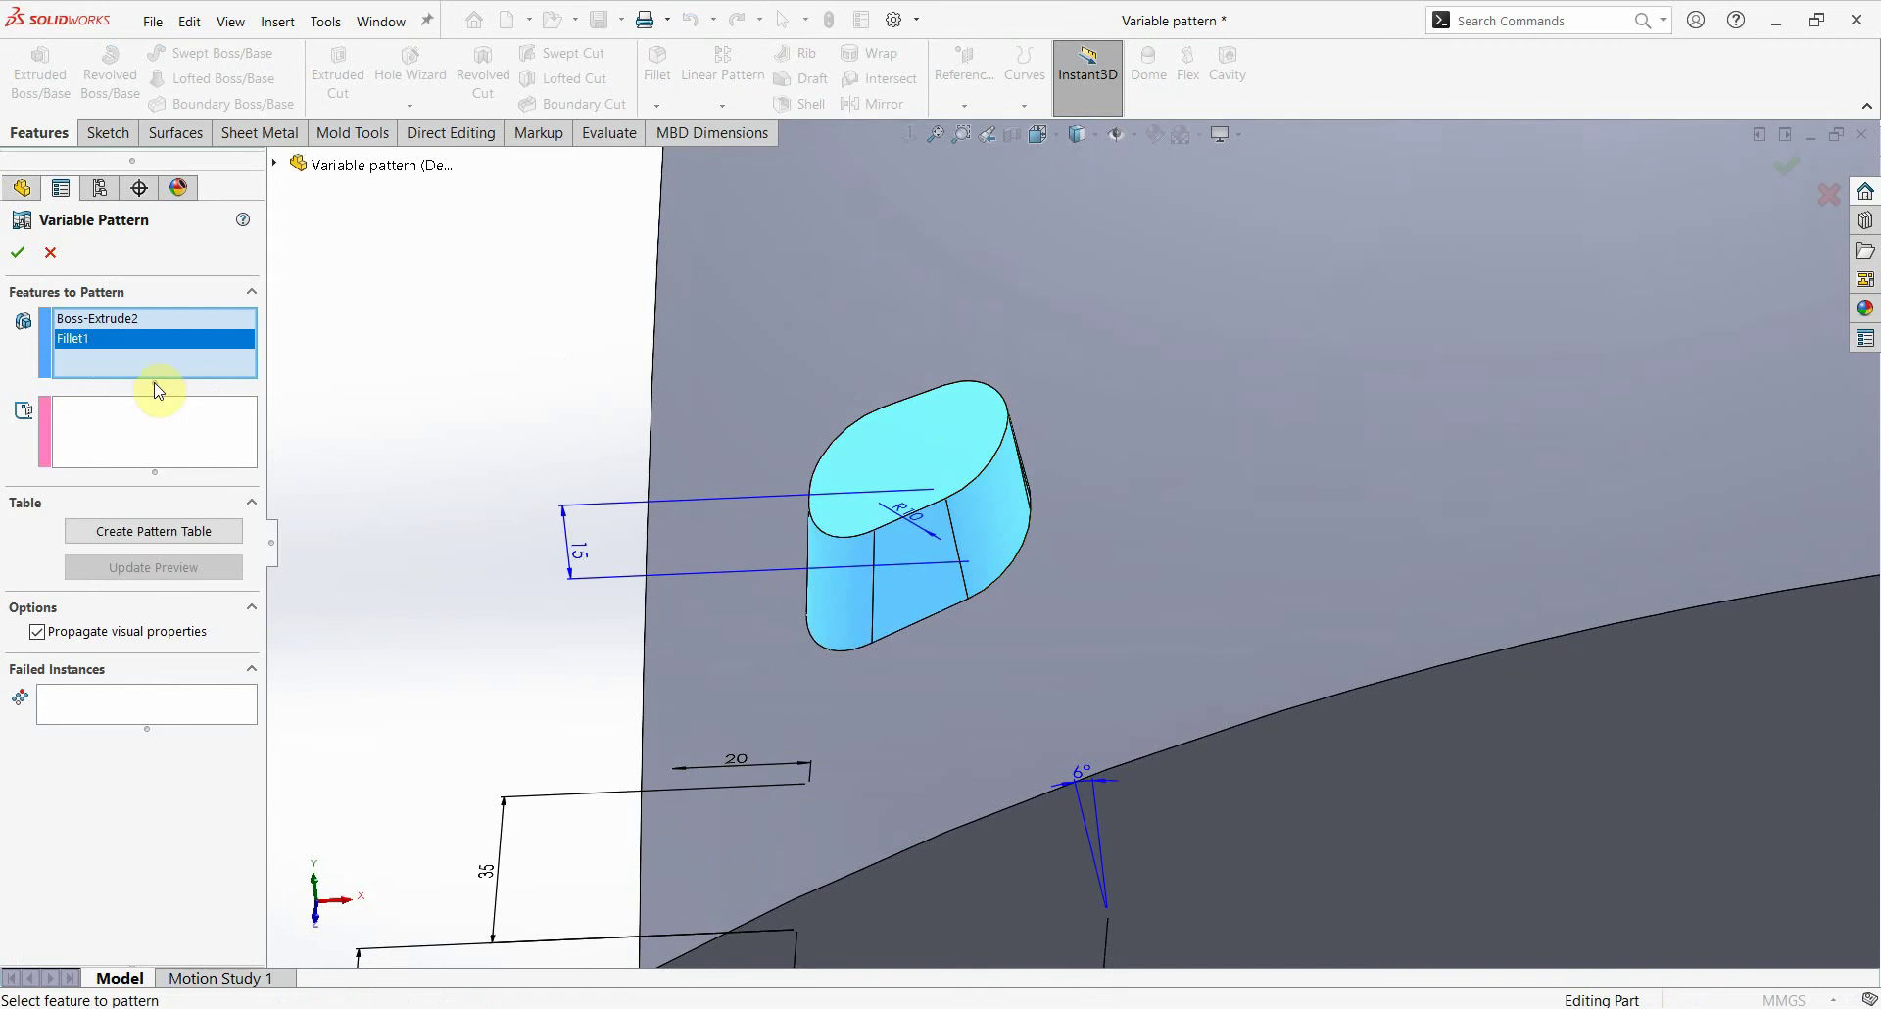
middle_drag(617, 478, 628, 447)
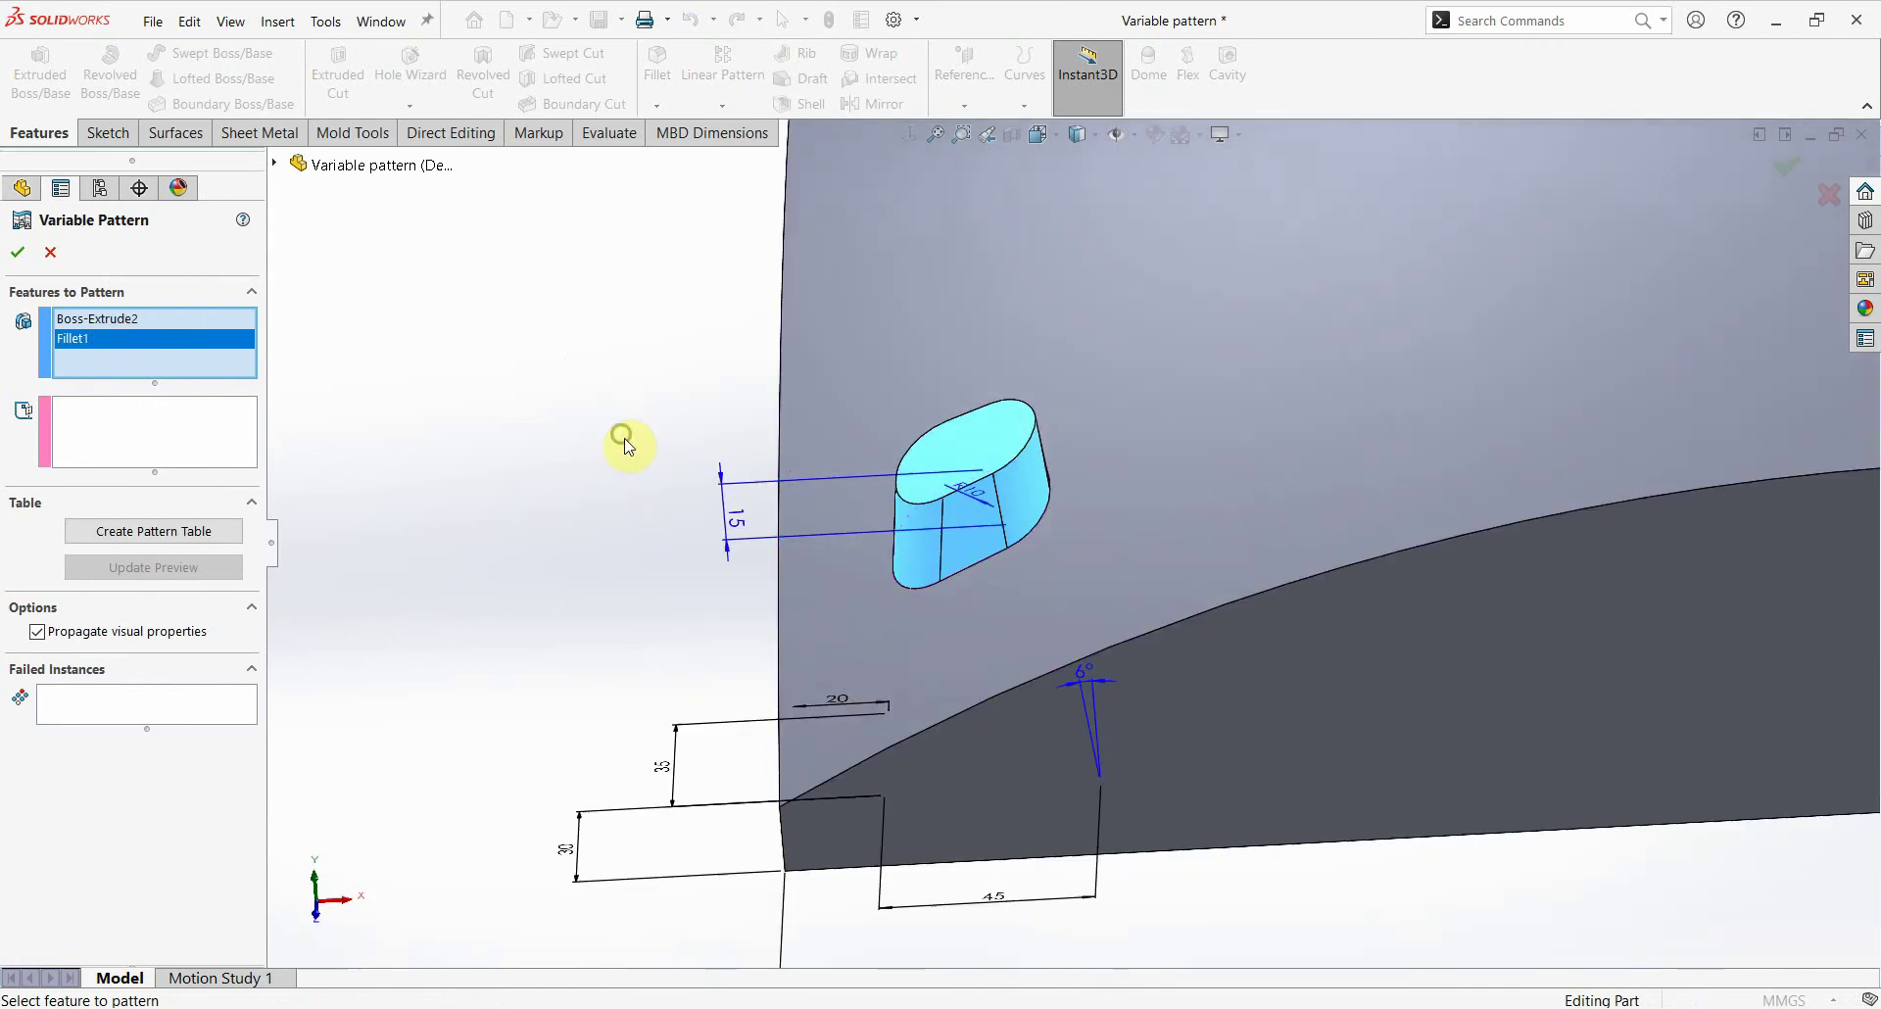
mouse_move(771, 458)
middle_down()
mouse_move(781, 525)
mouse_move(1331, 803)
mouse_move(1067, 756)
mouse_move(1039, 685)
mouse_move(702, 676)
middle_up()
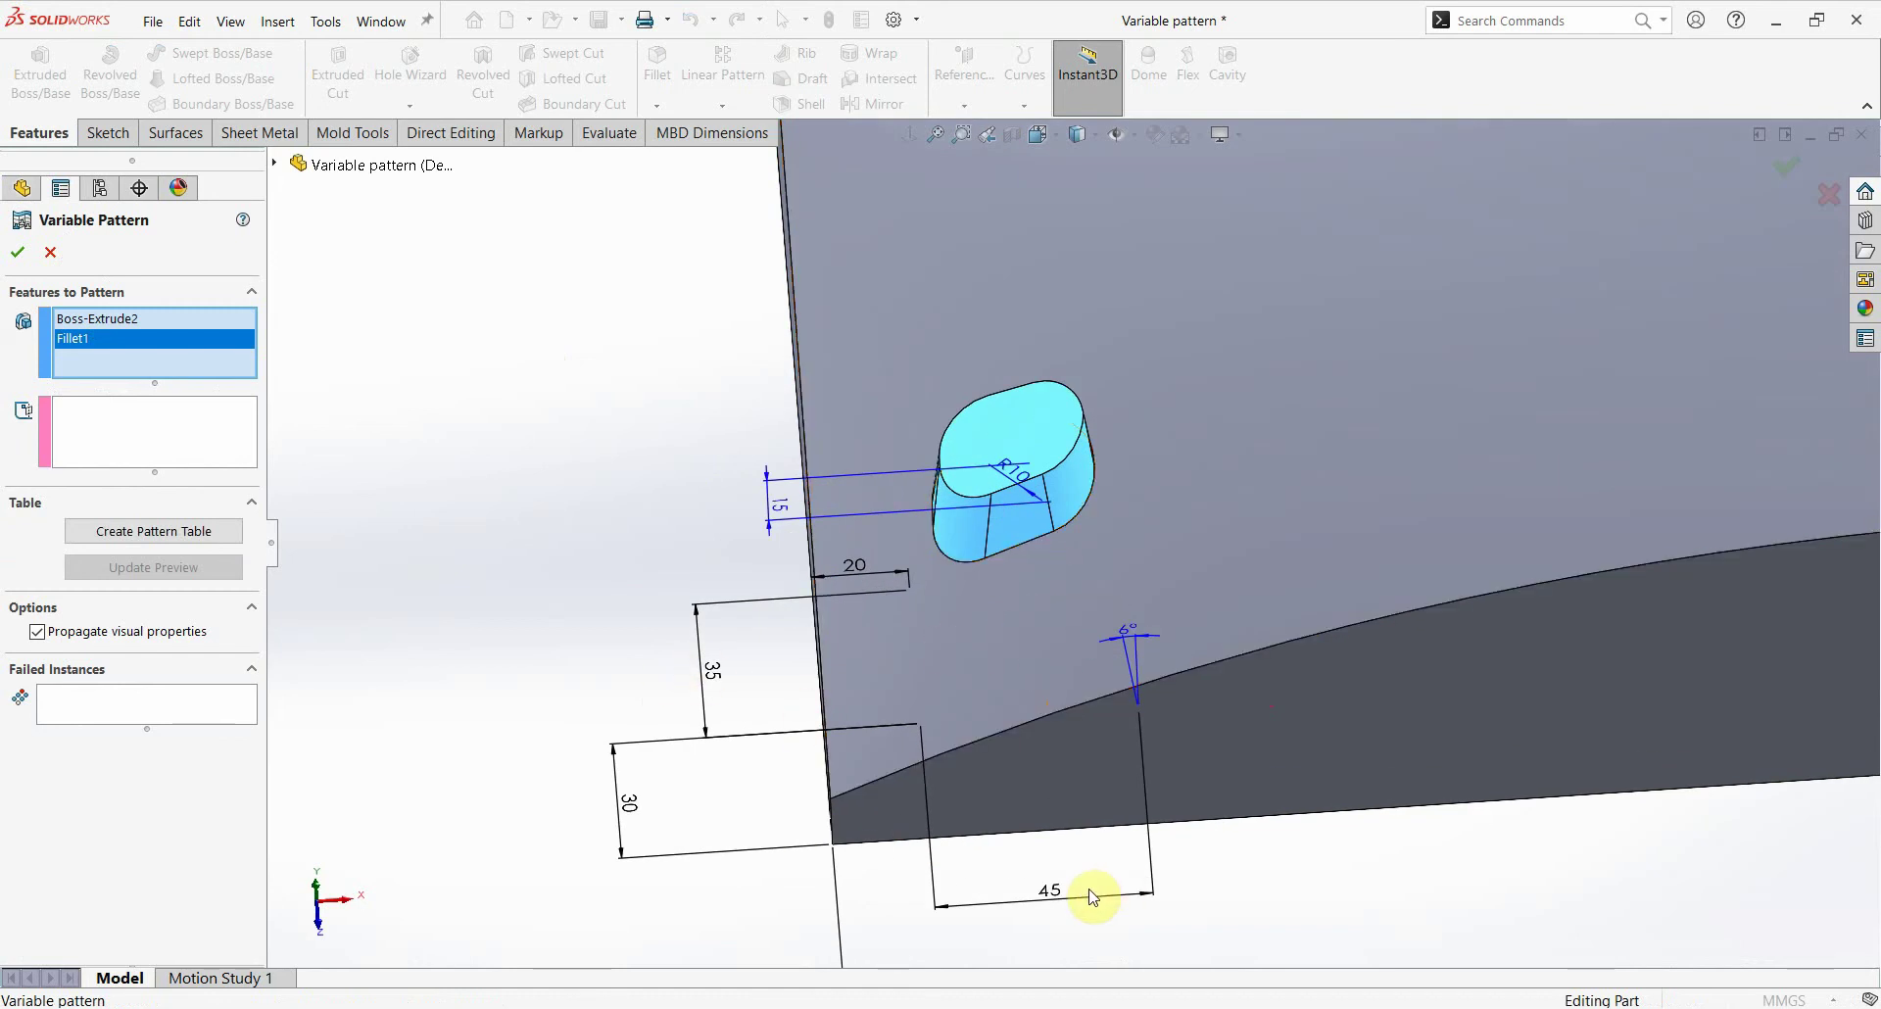
Step: Set Sketch3 under Boss-Extrude2 as the pattern's reference geometry
click(156, 434)
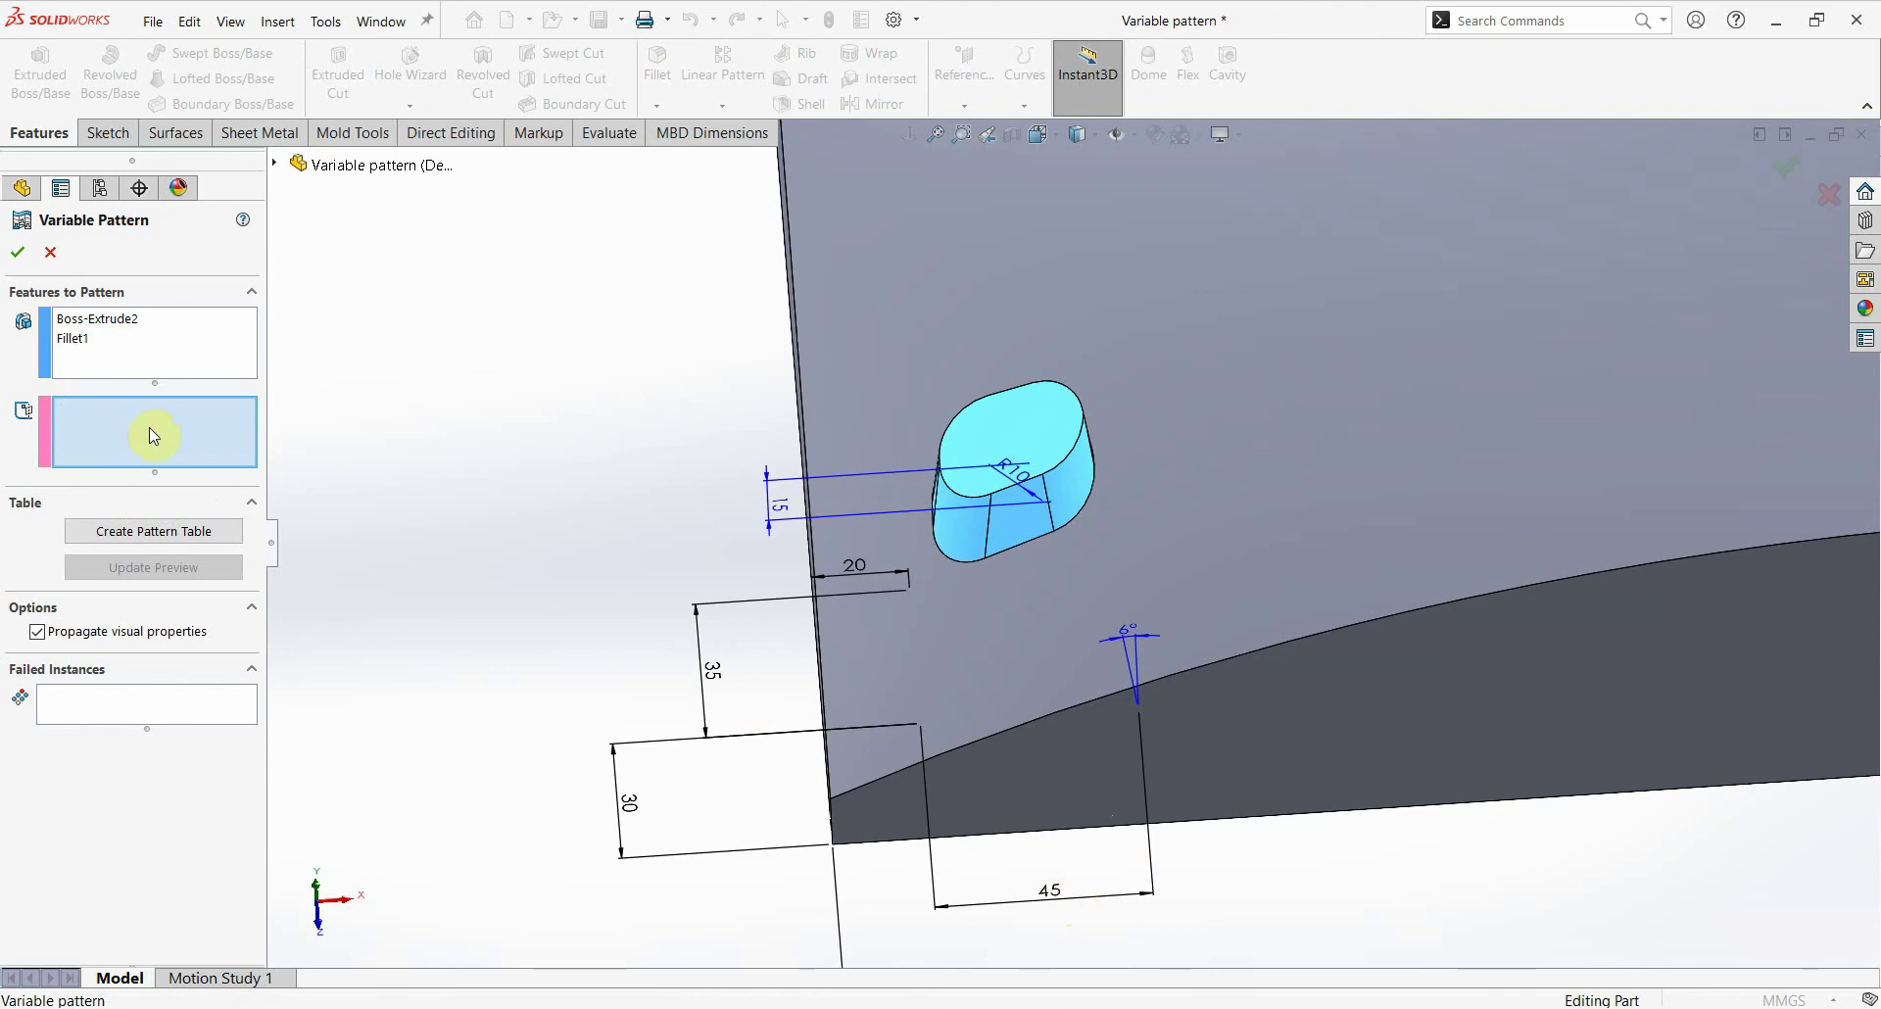
click(275, 163)
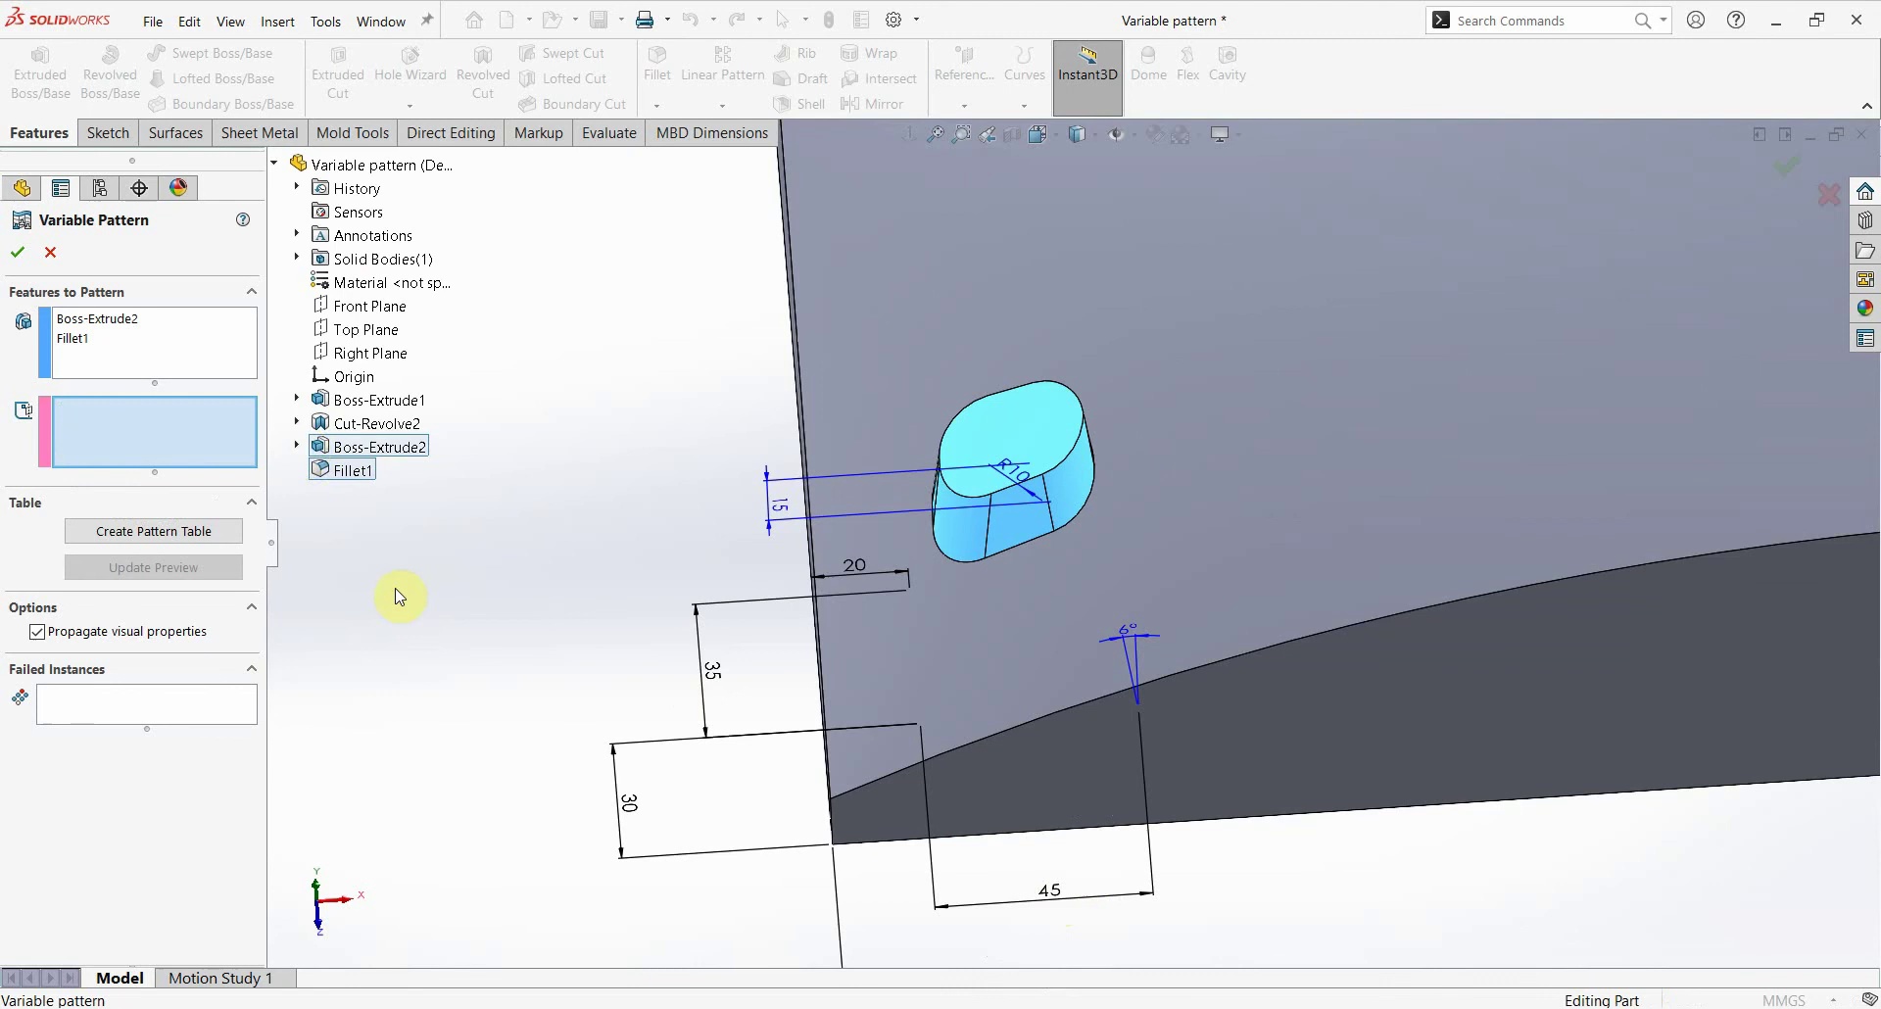
click(297, 446)
click(391, 472)
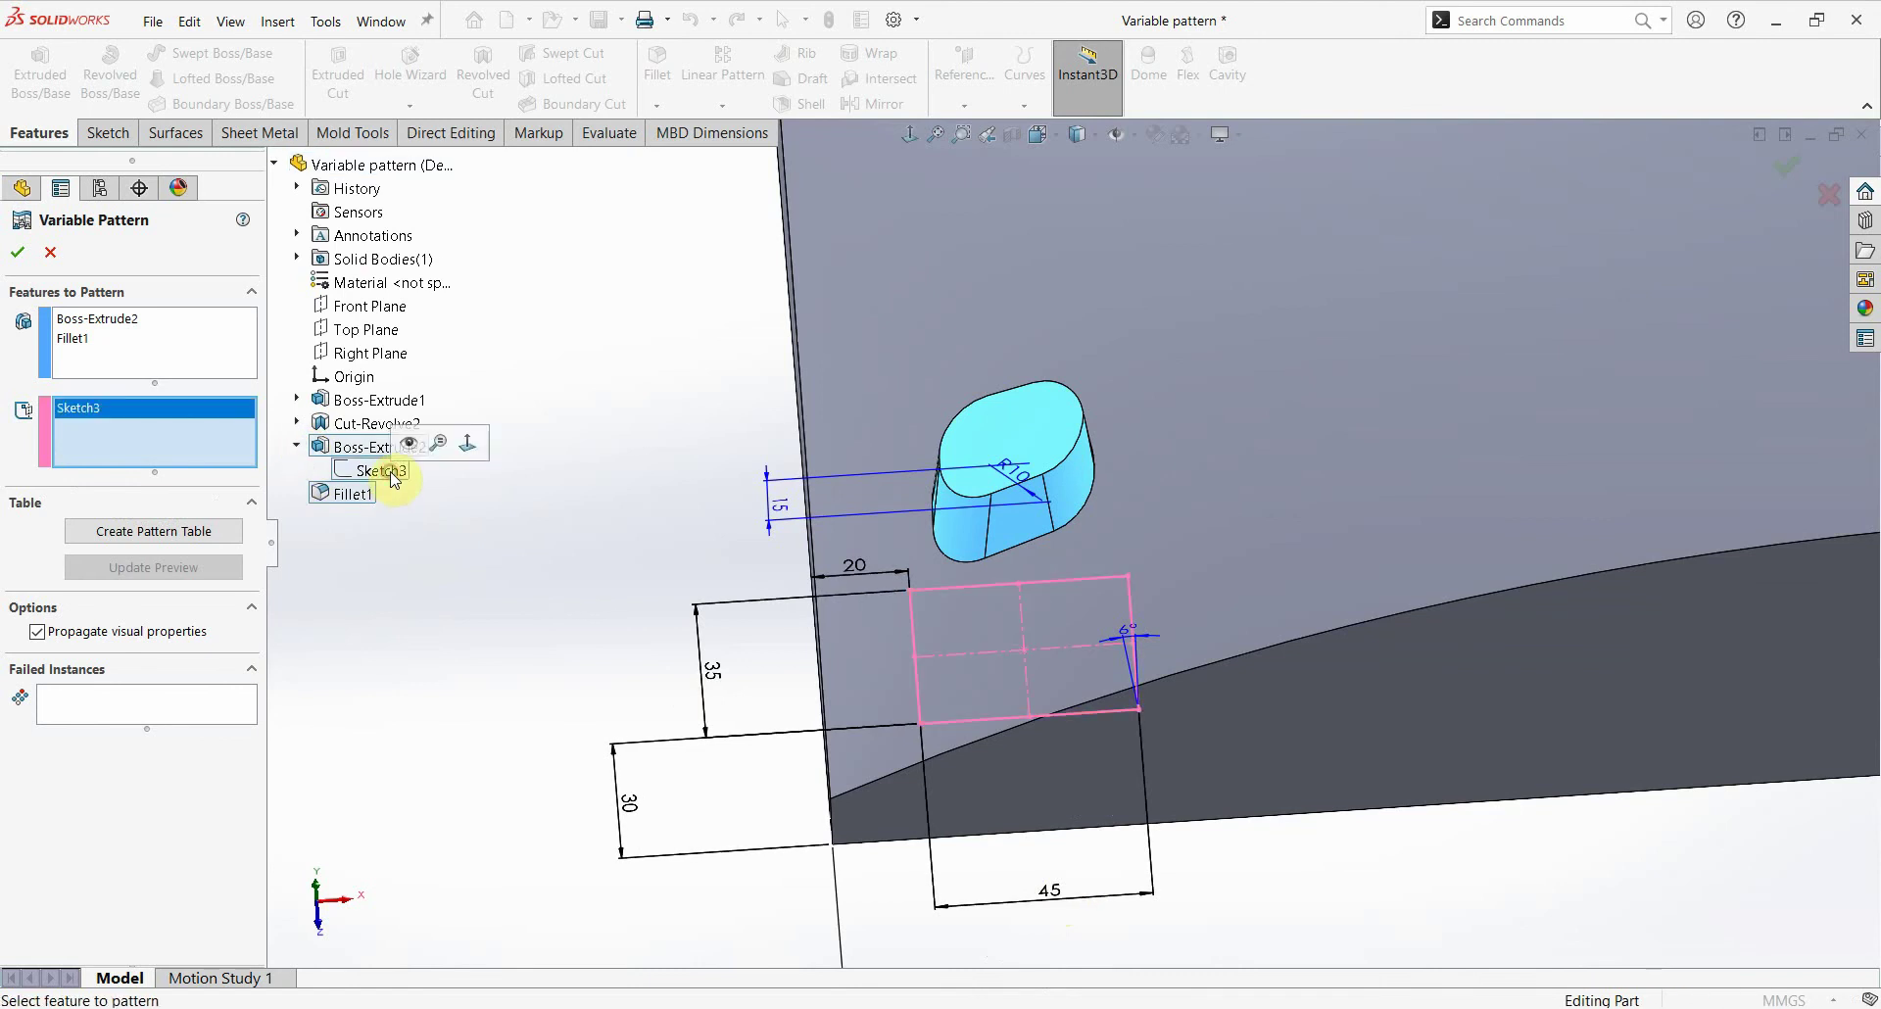
Step: Adjust the Variable Pattern selections and create the pattern table
click(98, 428)
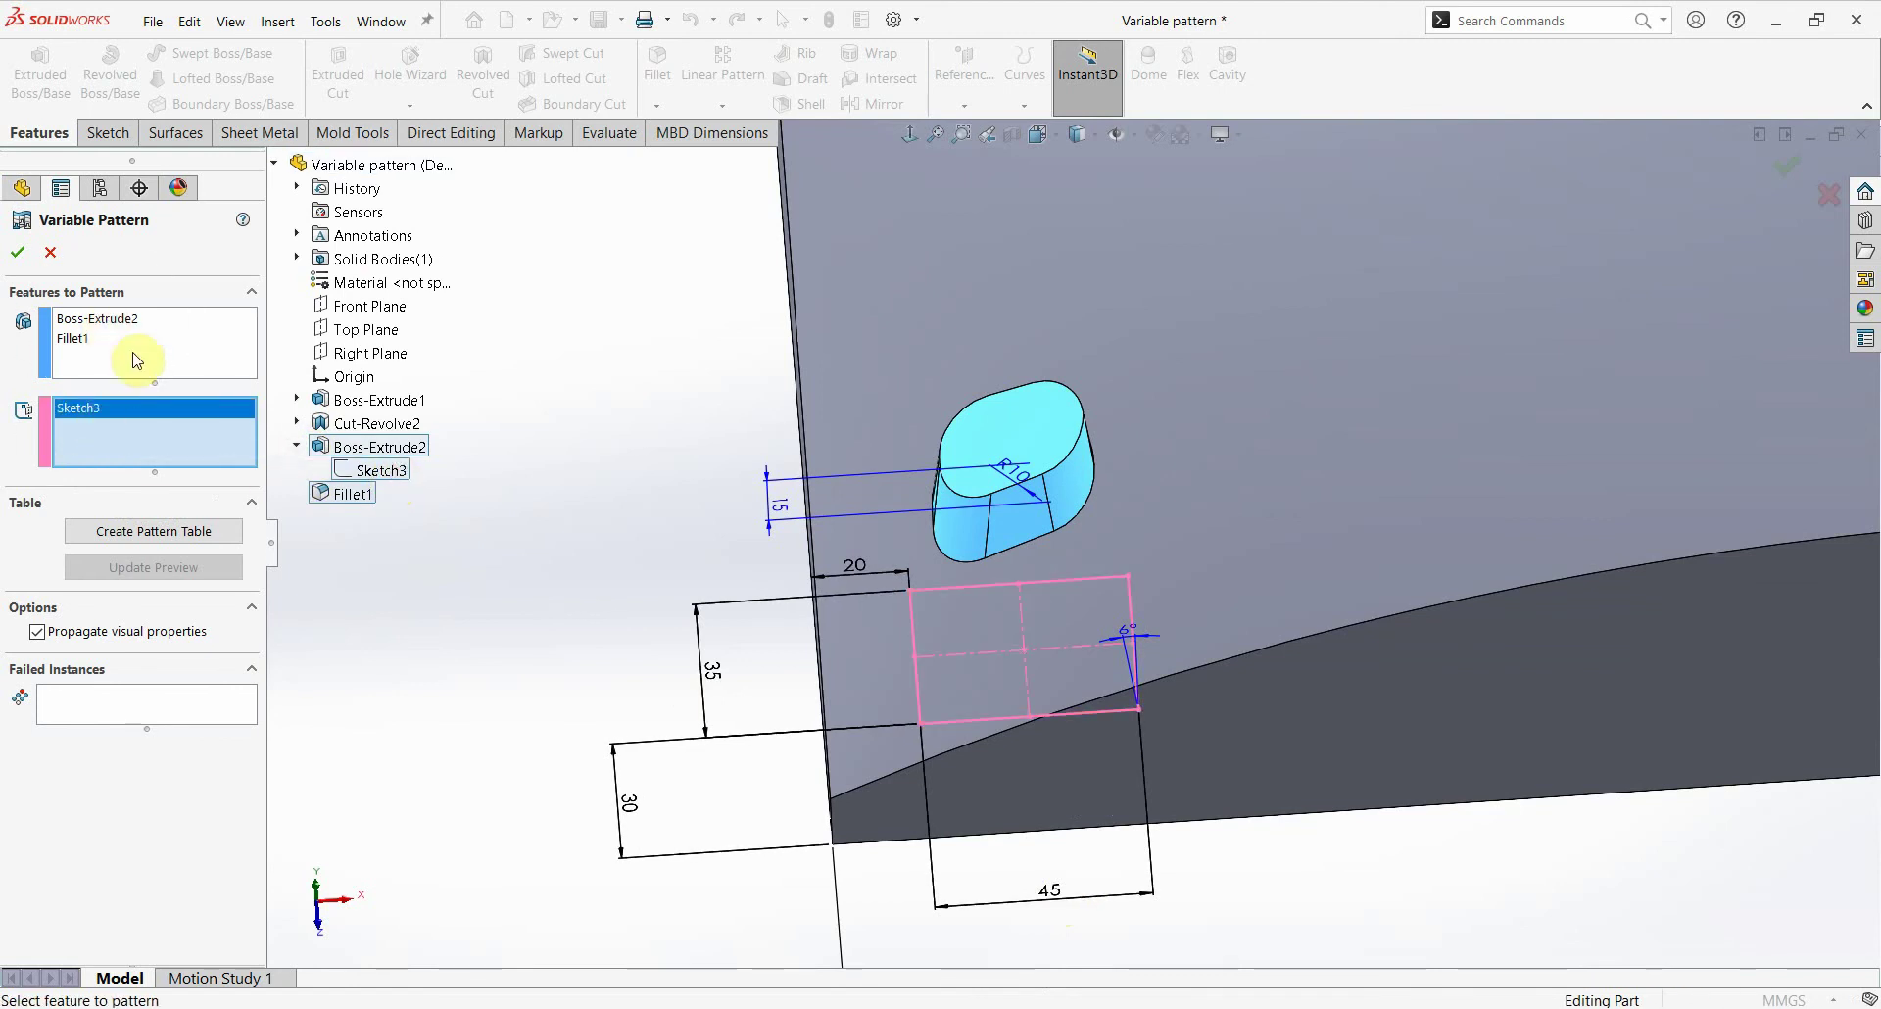
click(100, 415)
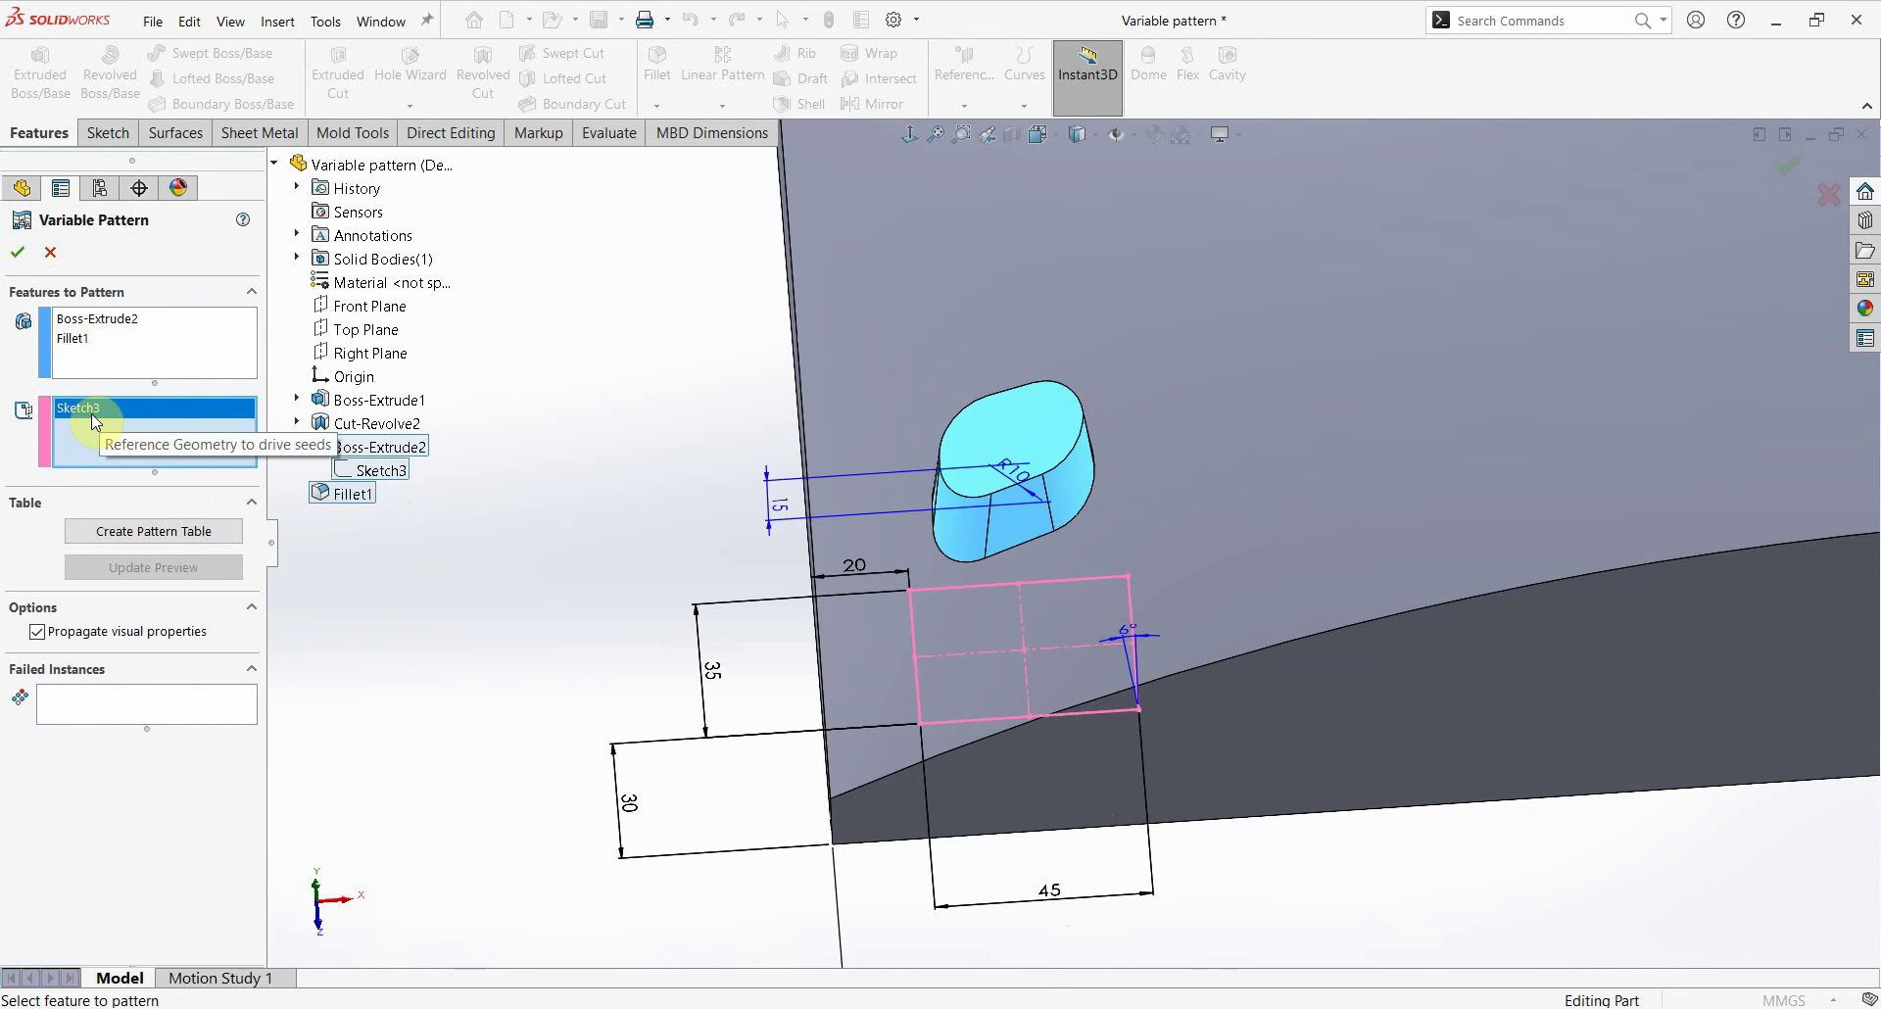
click(92, 414)
click(109, 416)
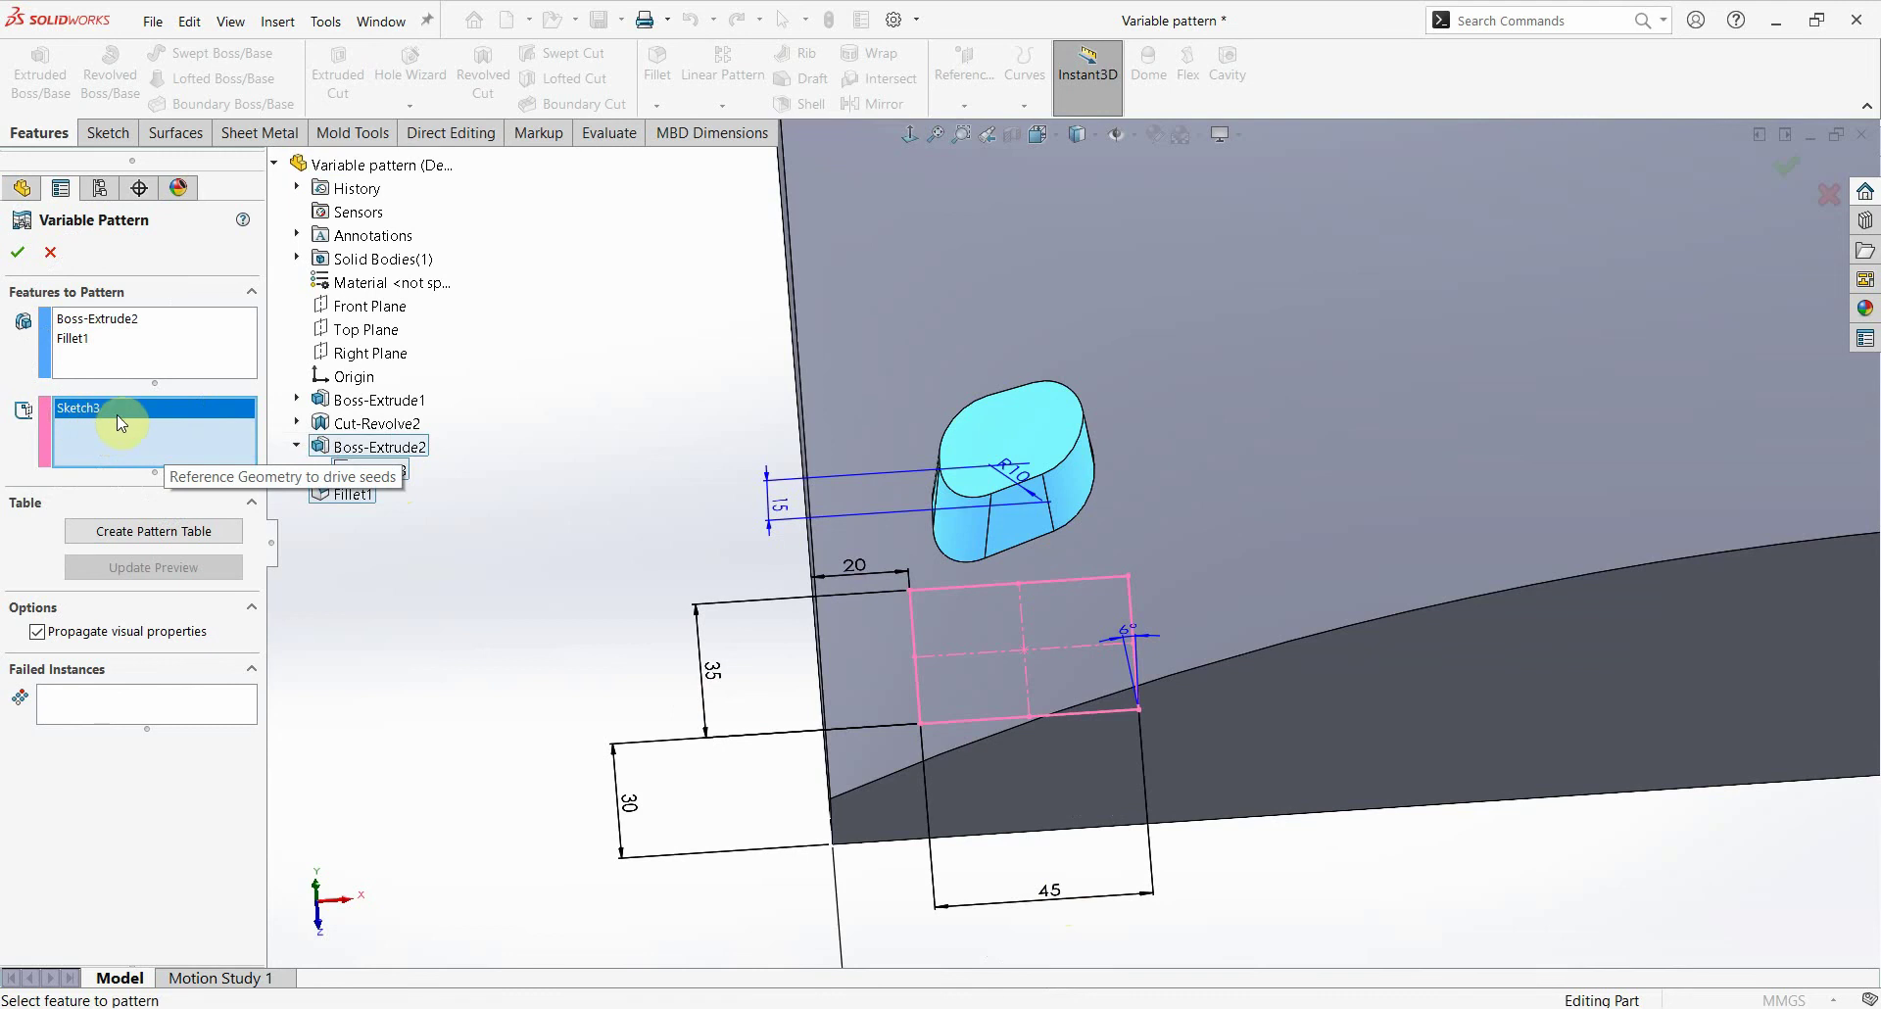
click(1018, 703)
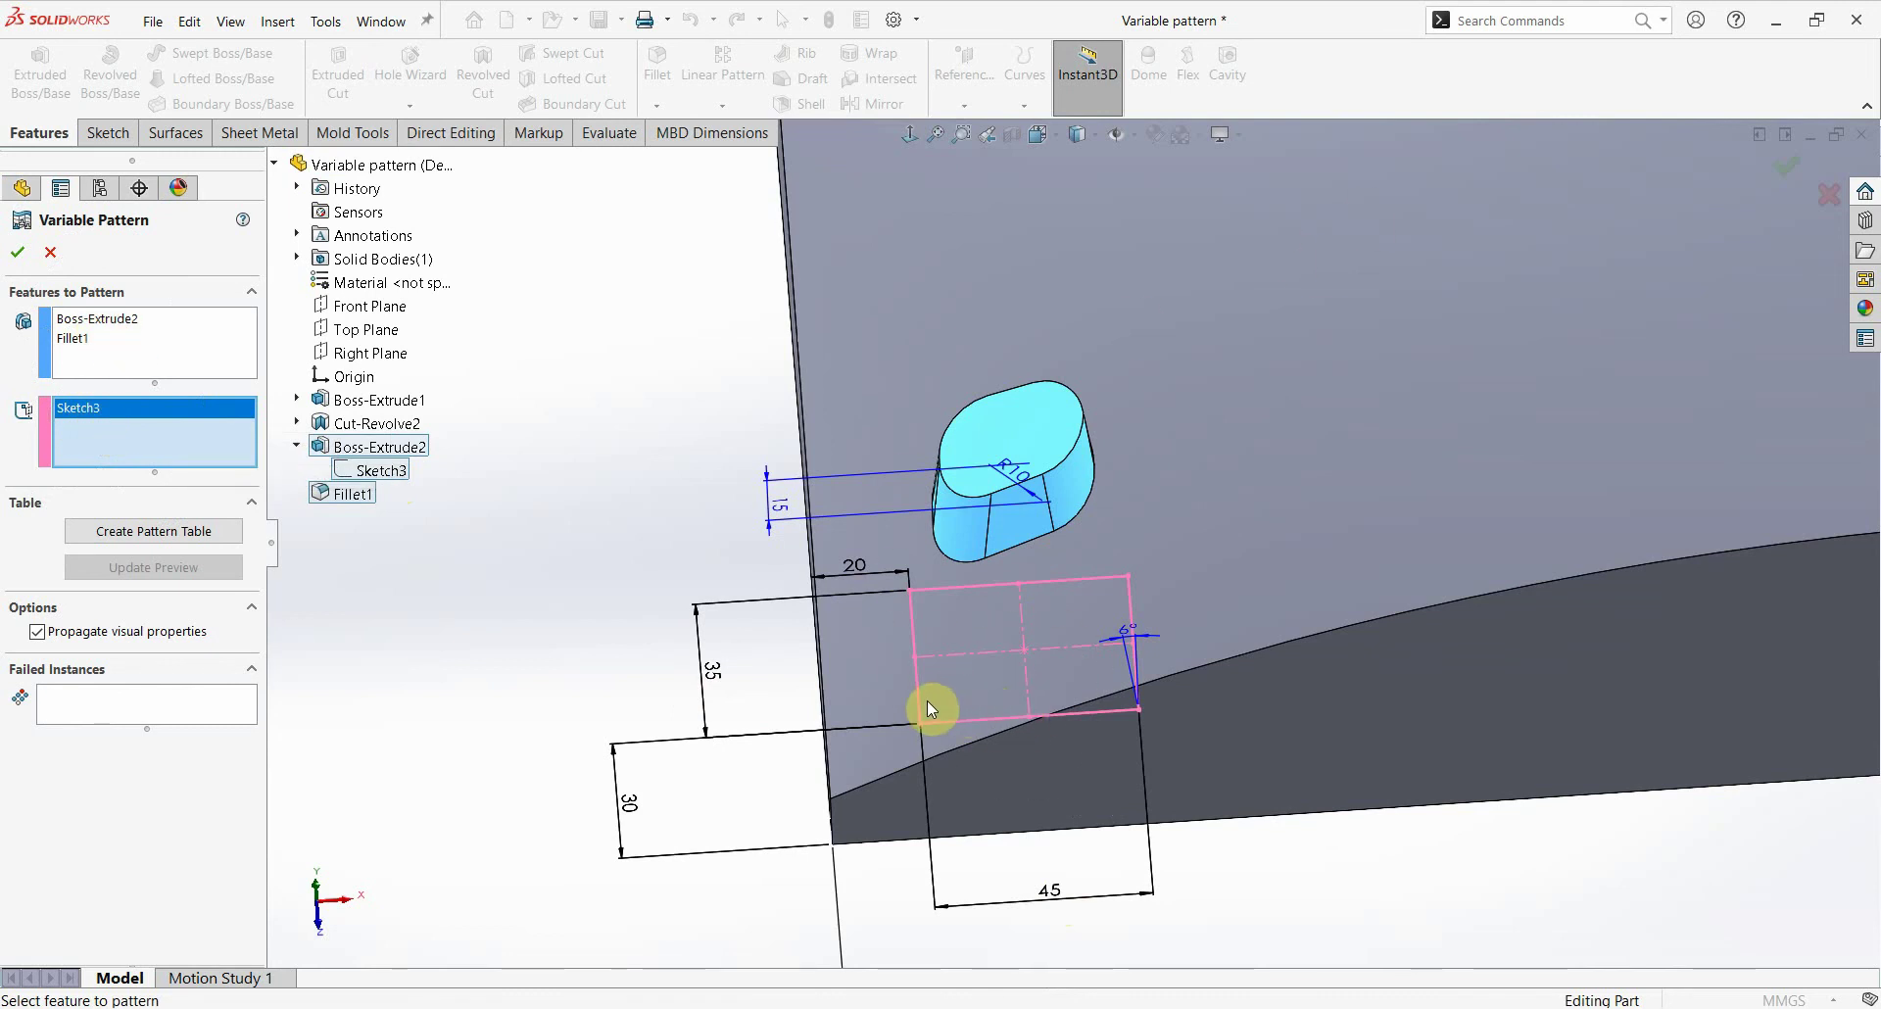
click(977, 707)
click(92, 420)
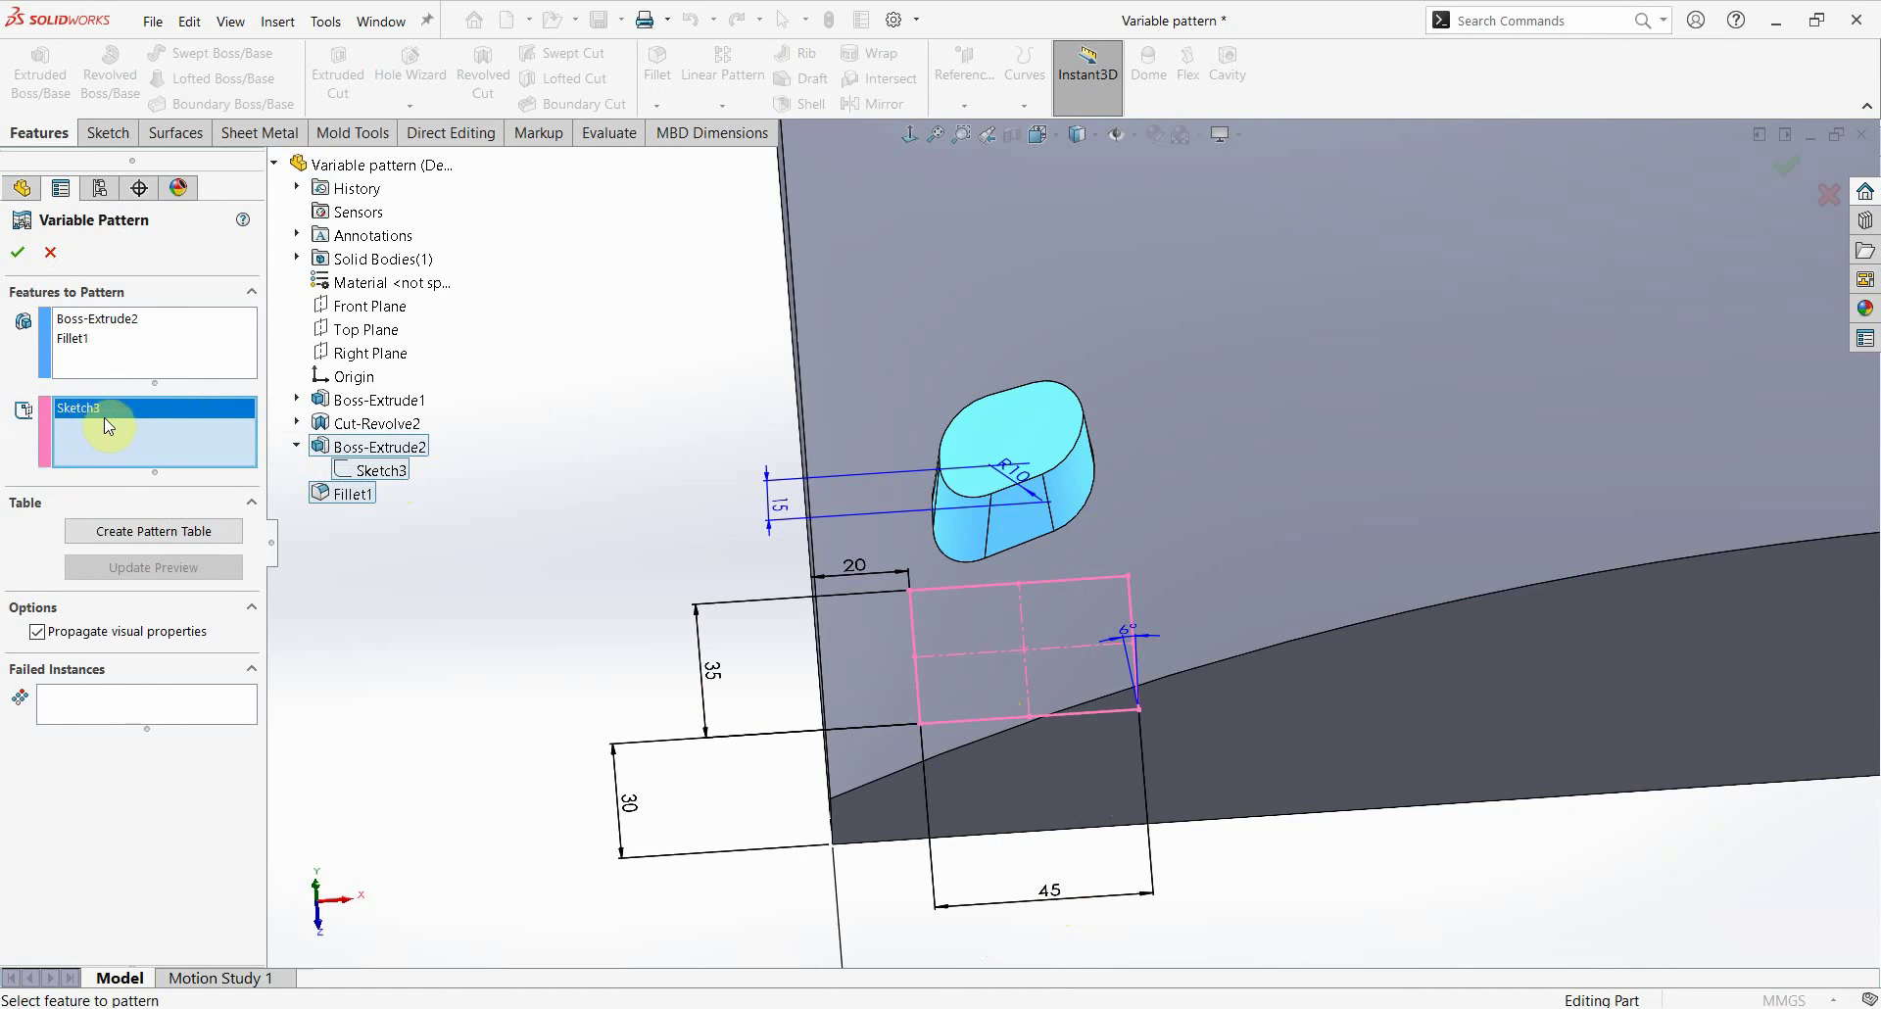
click(154, 533)
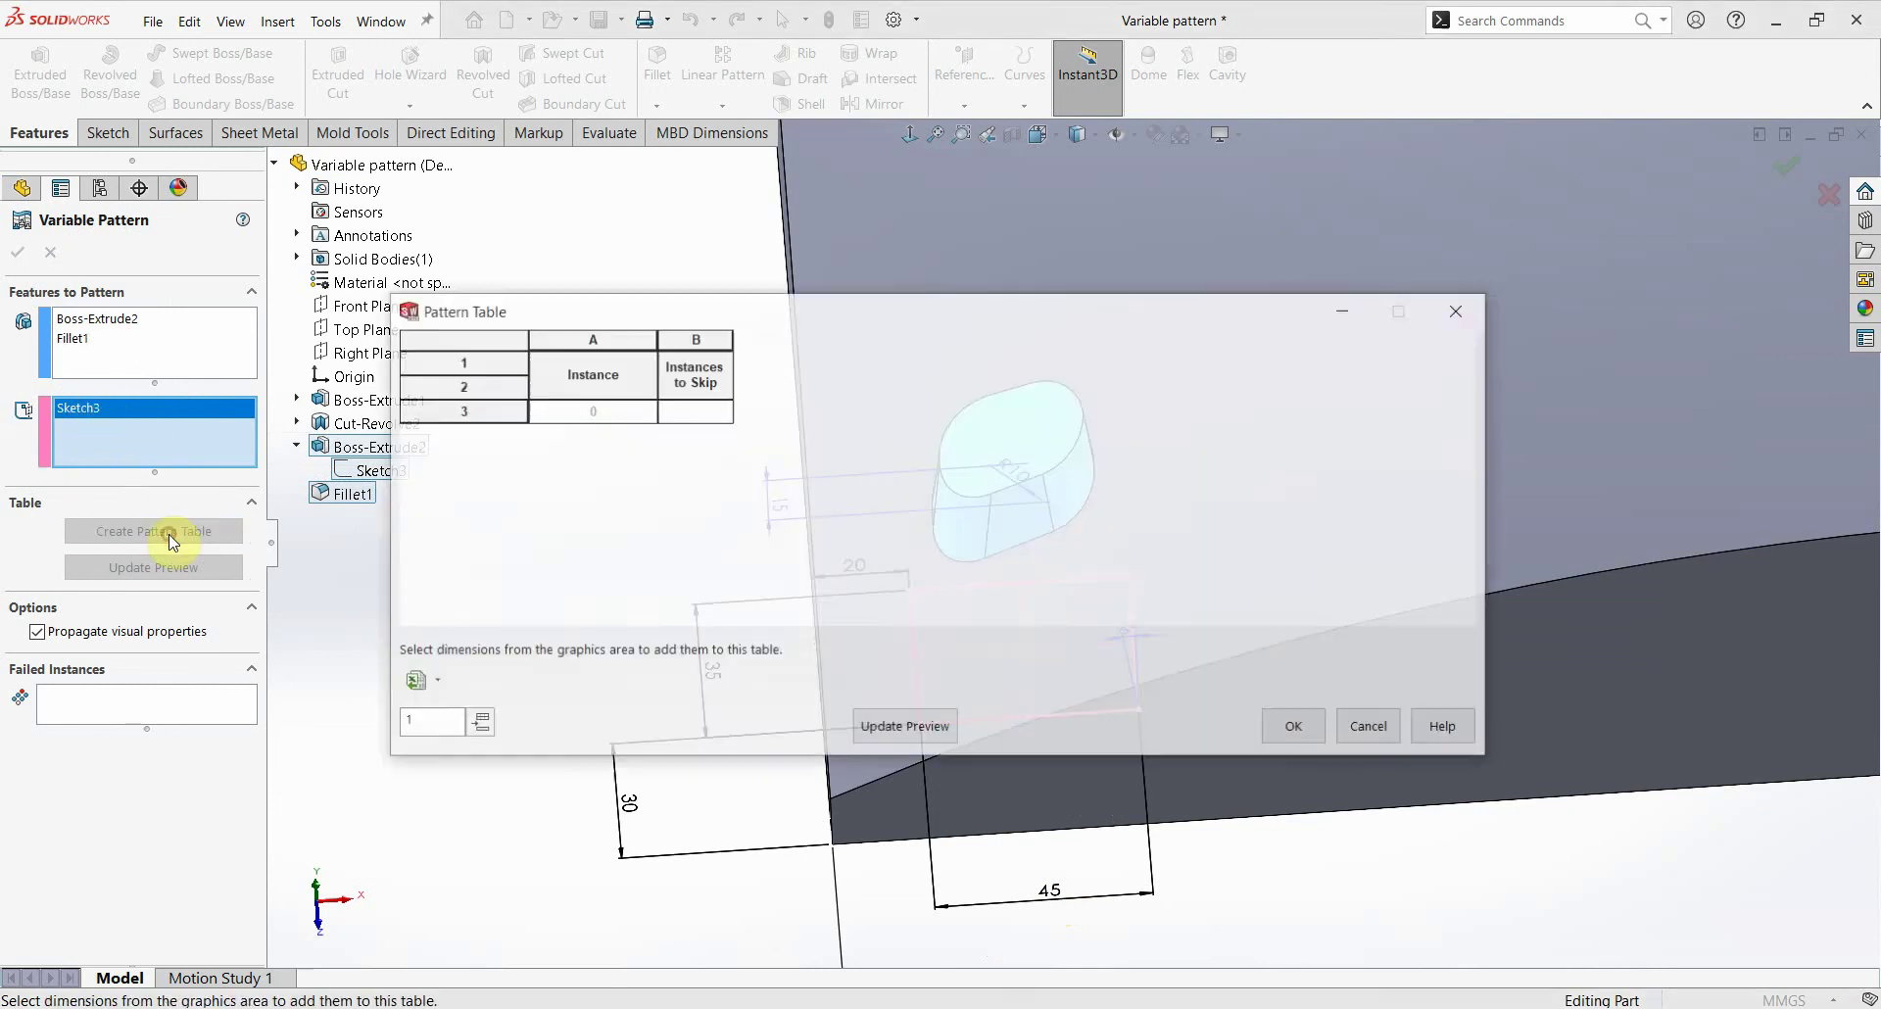
Step: Add the 45, 15, 35, 20 and 30 mm dimensions as Pattern Table columns
mouse_move(580, 312)
mouse_down()
mouse_move(1263, 181)
mouse_move(1356, 306)
mouse_up()
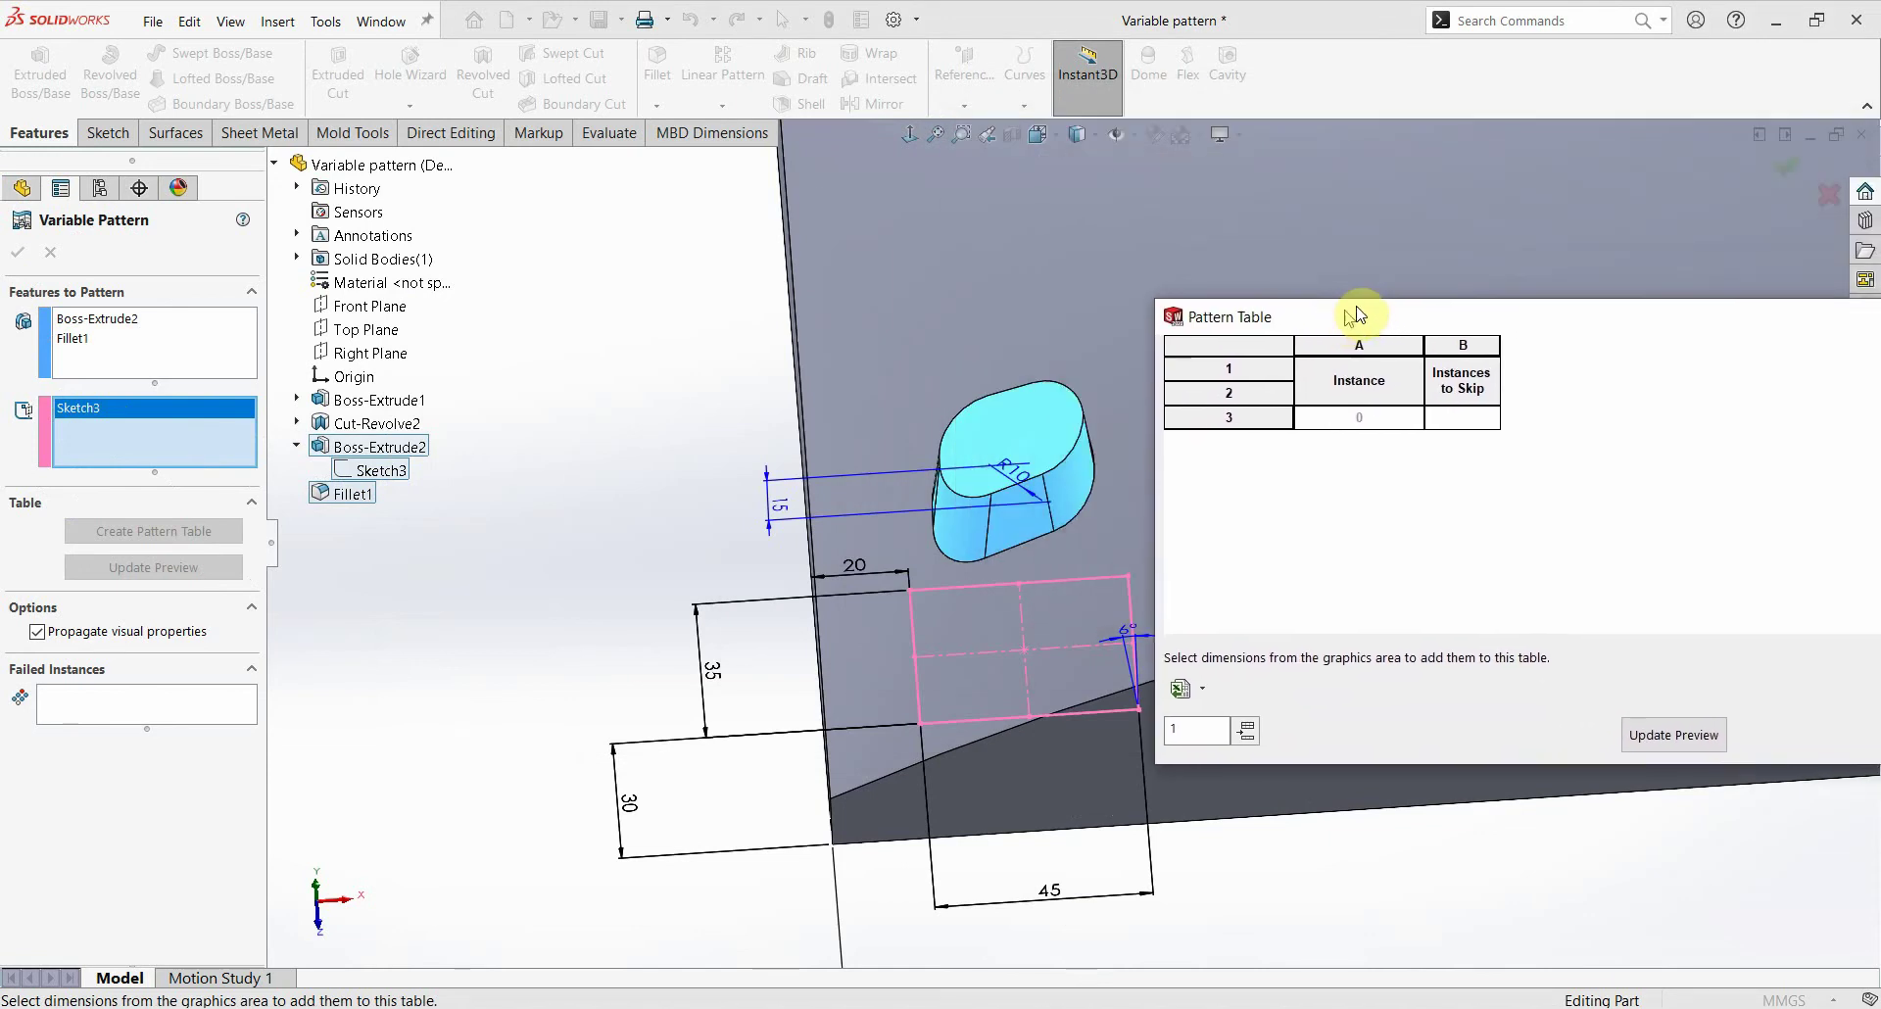
click(1053, 903)
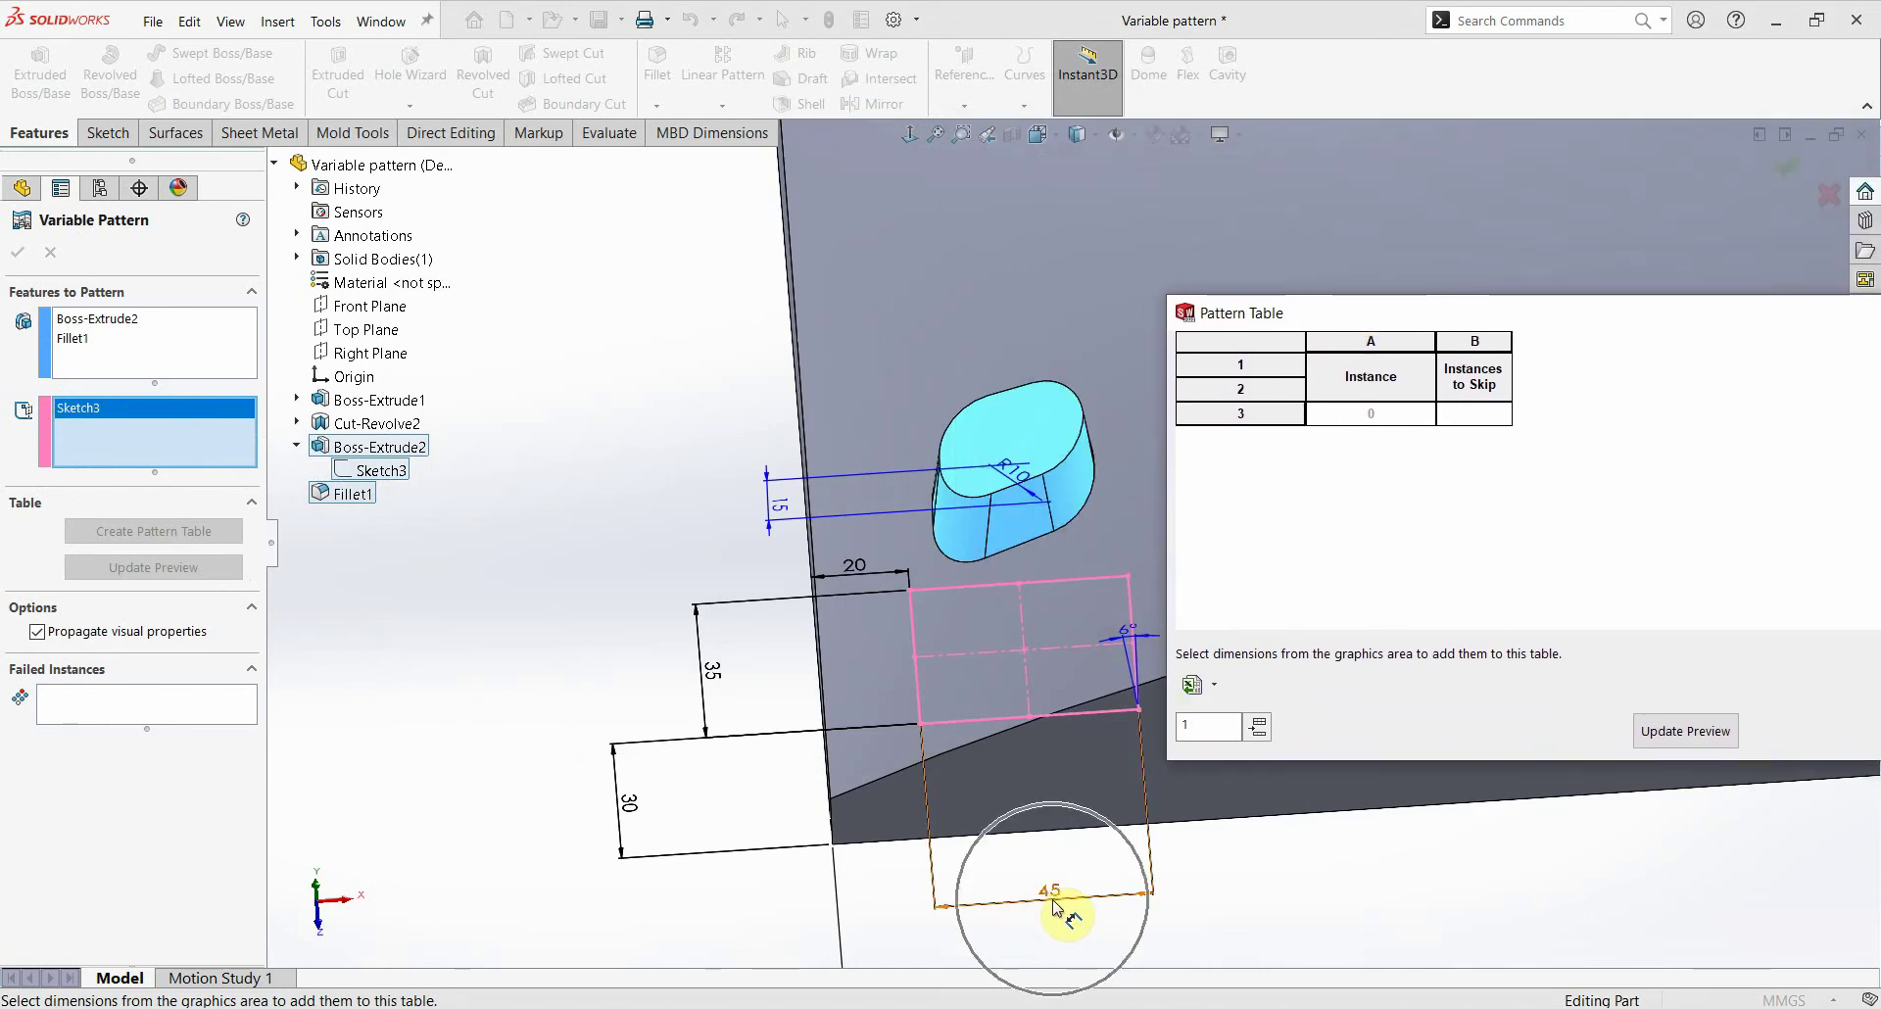
click(1052, 902)
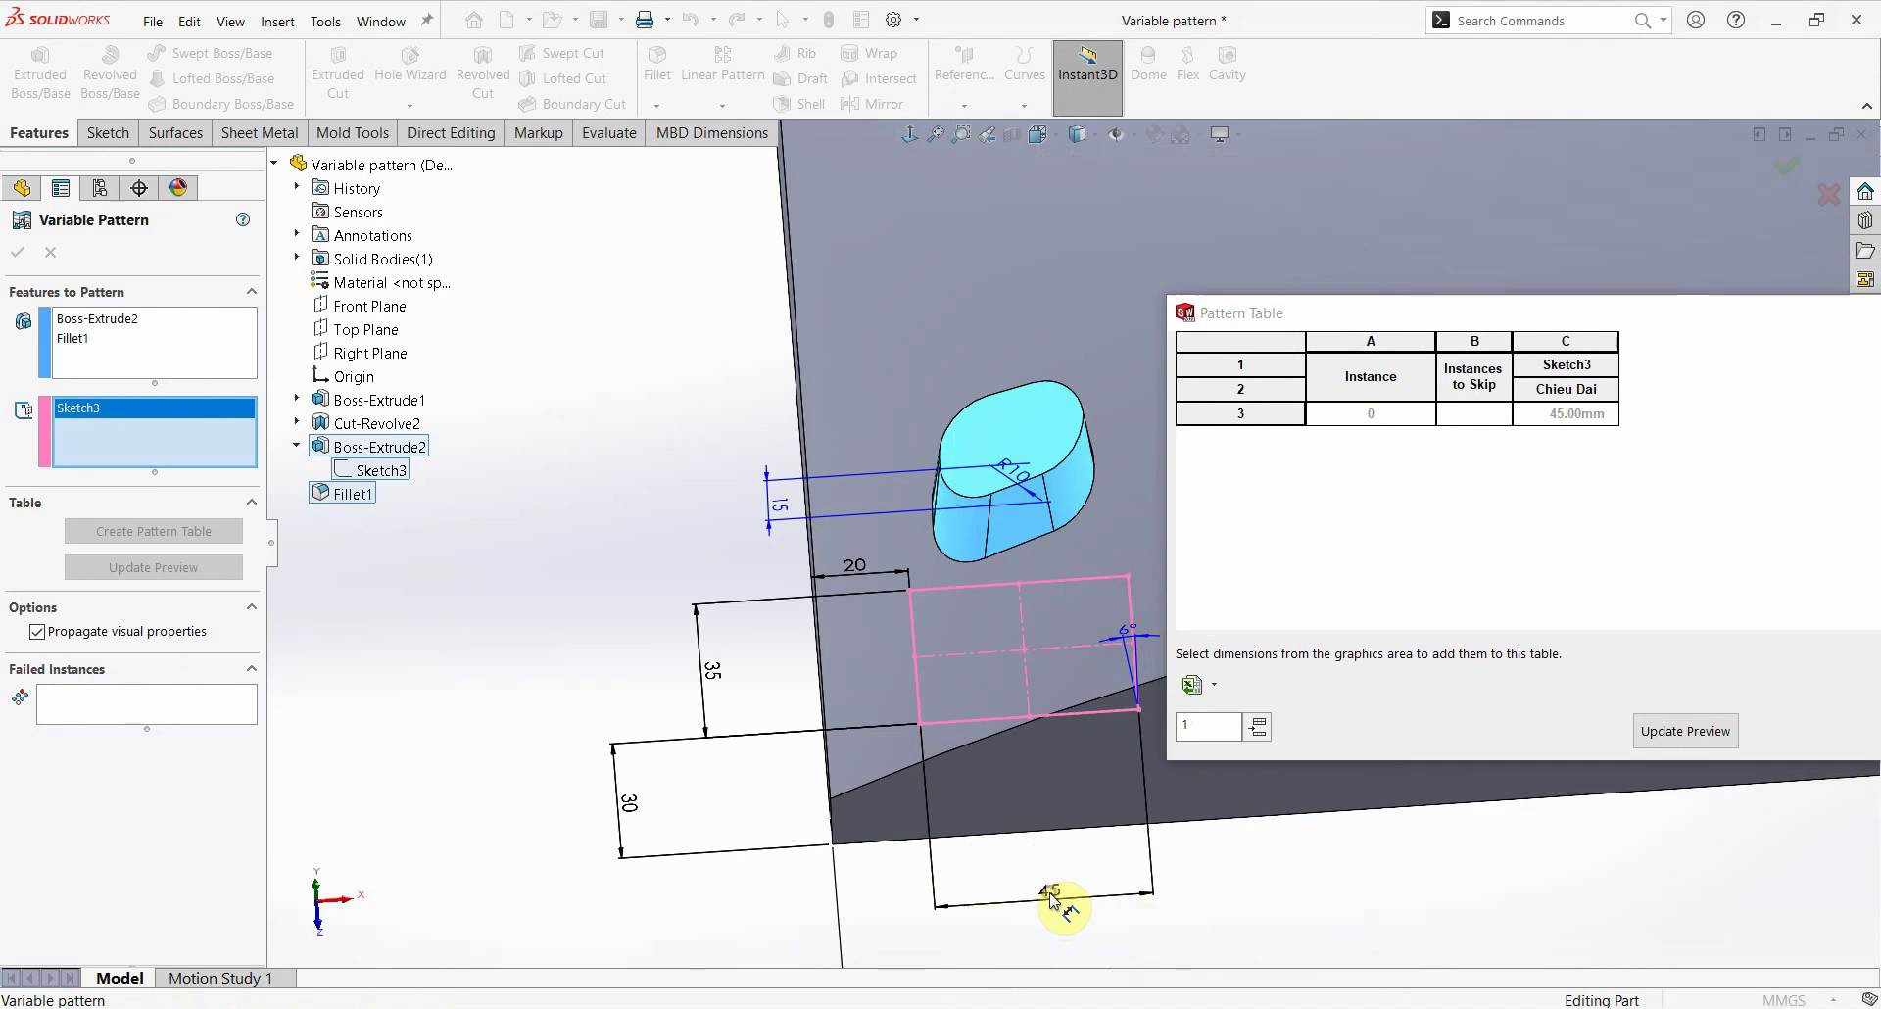
click(787, 516)
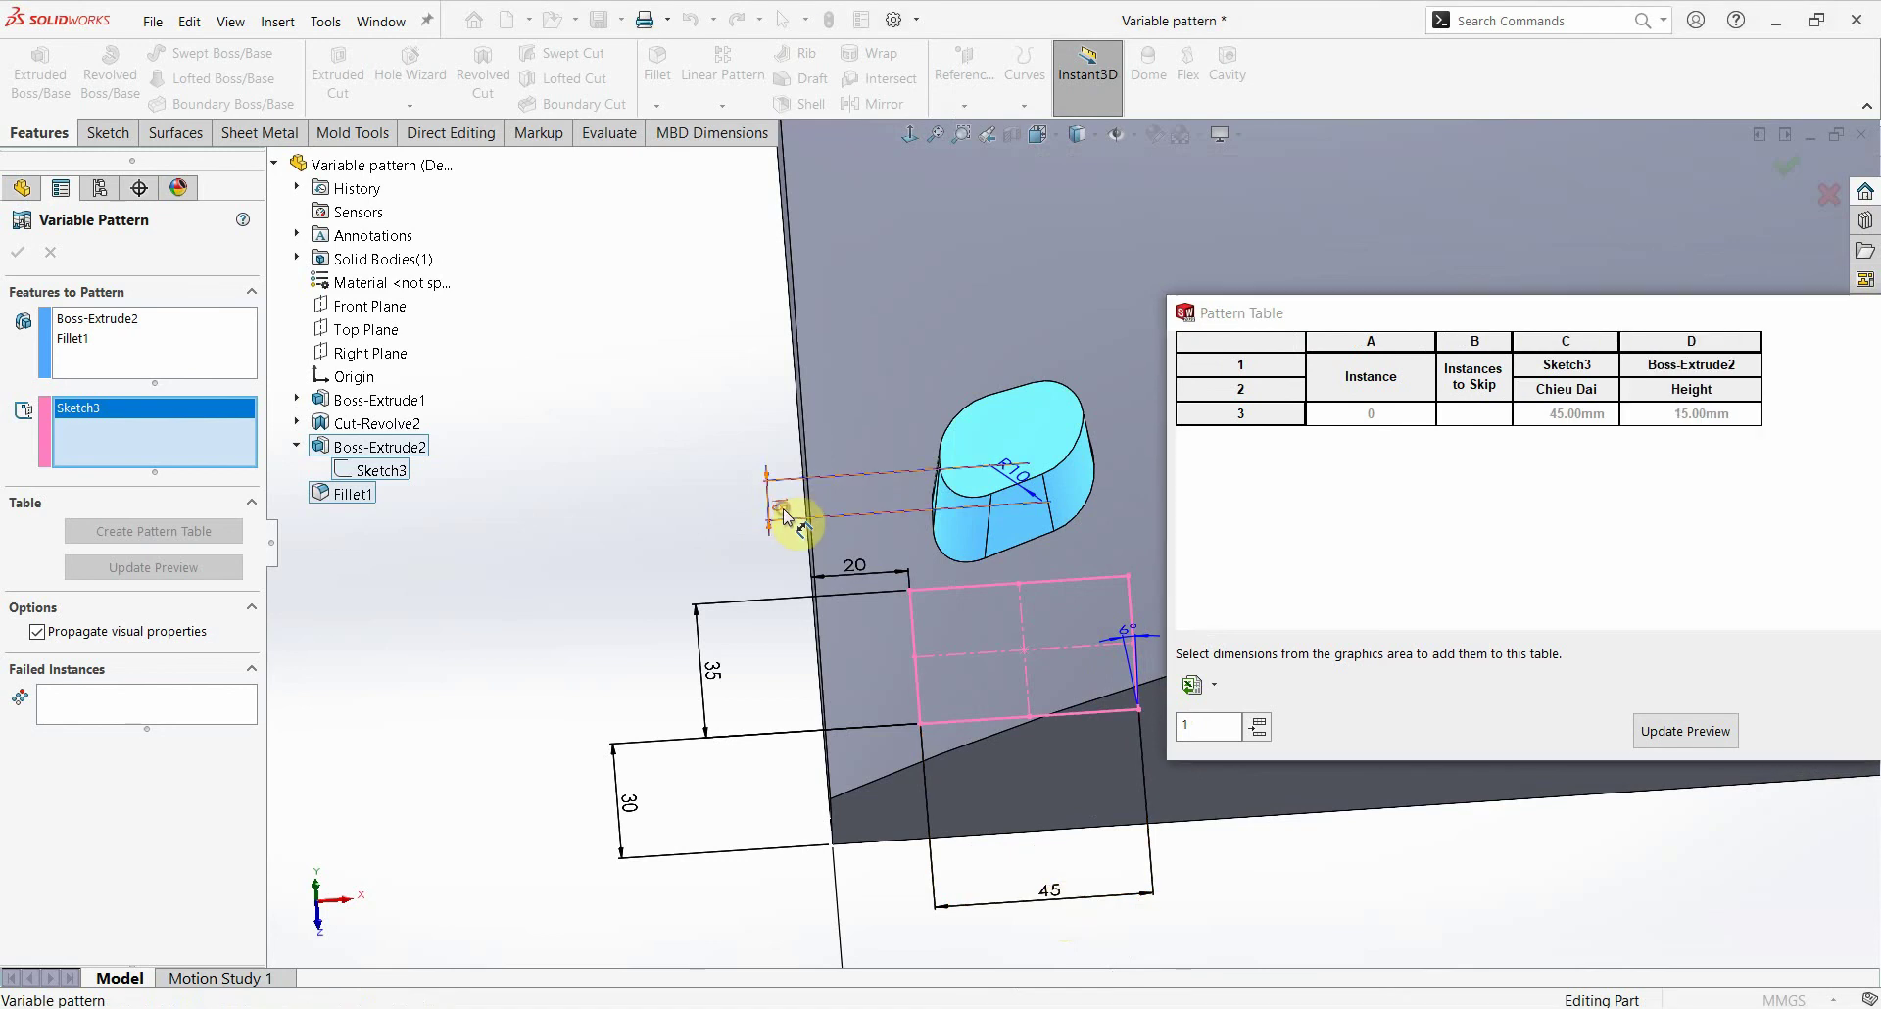
click(713, 674)
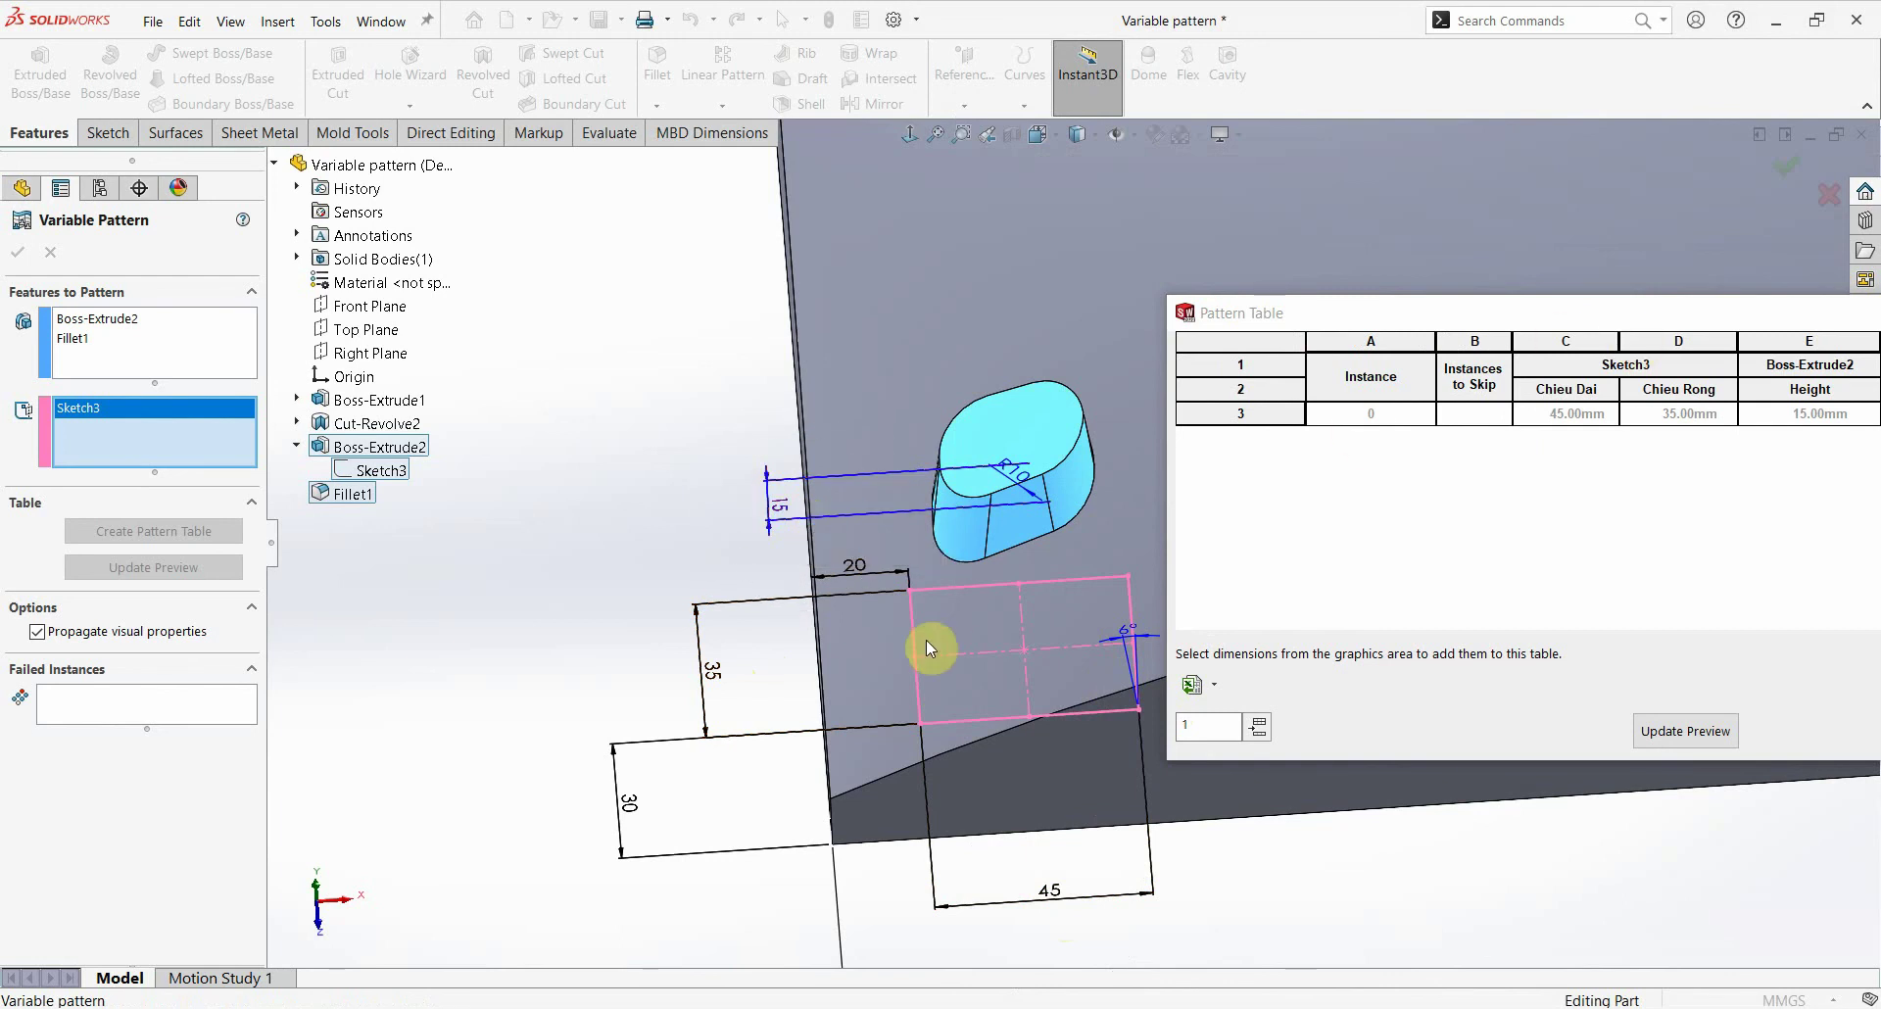
click(865, 573)
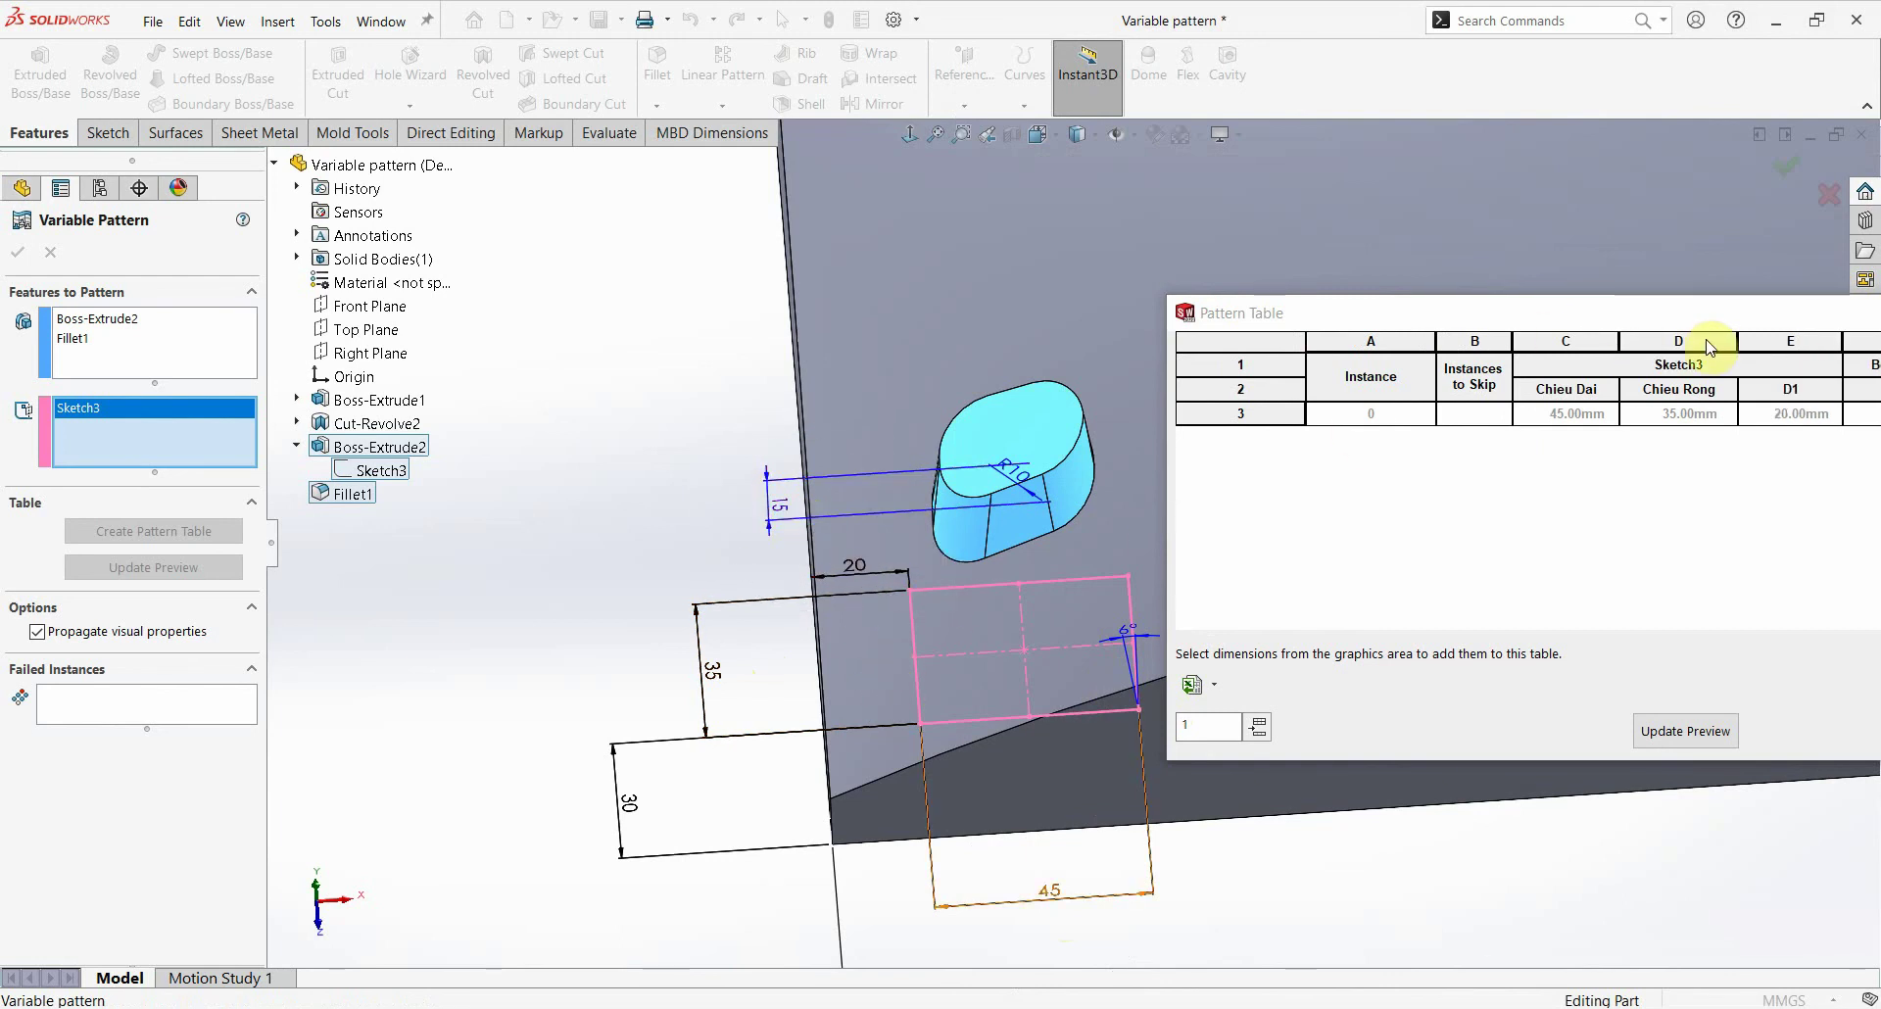
mouse_move(1655, 322)
mouse_down()
mouse_move(1084, 314)
mouse_move(1274, 181)
mouse_up()
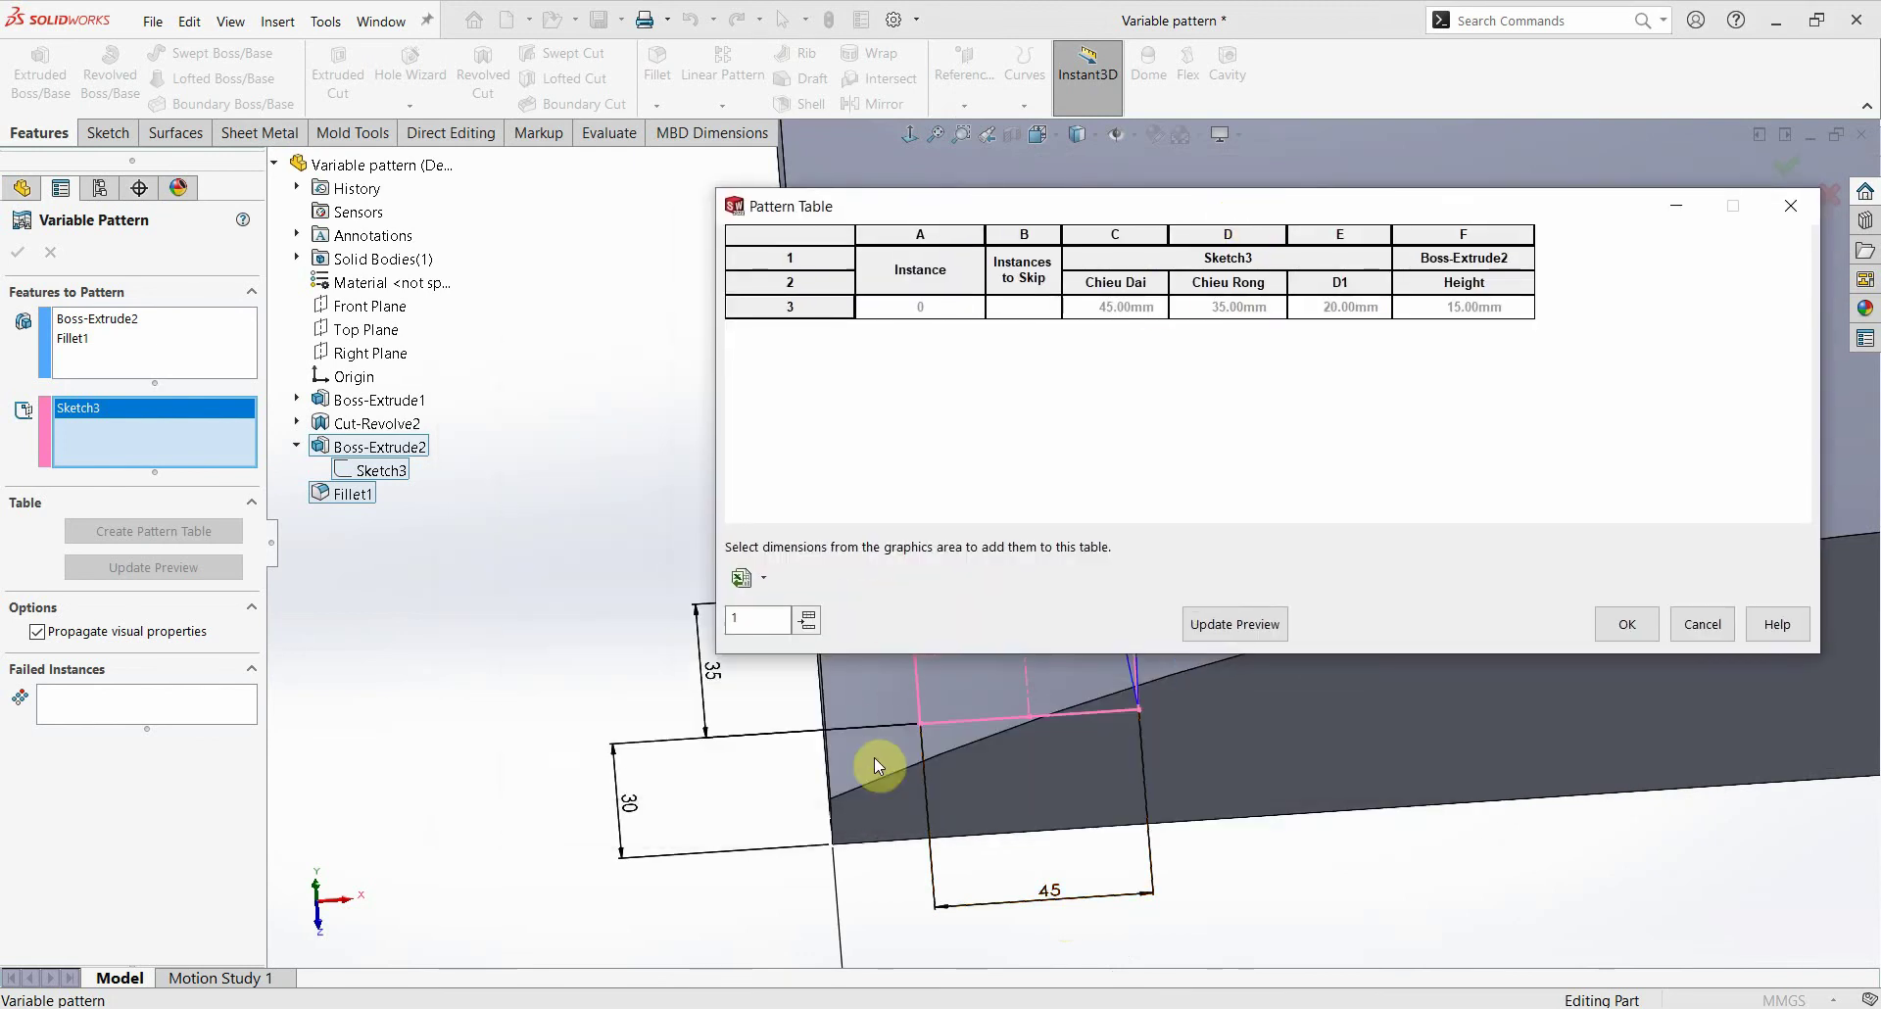
mouse_move(874, 761)
middle_down()
mouse_move(967, 686)
mouse_move(955, 732)
middle_up()
click(720, 771)
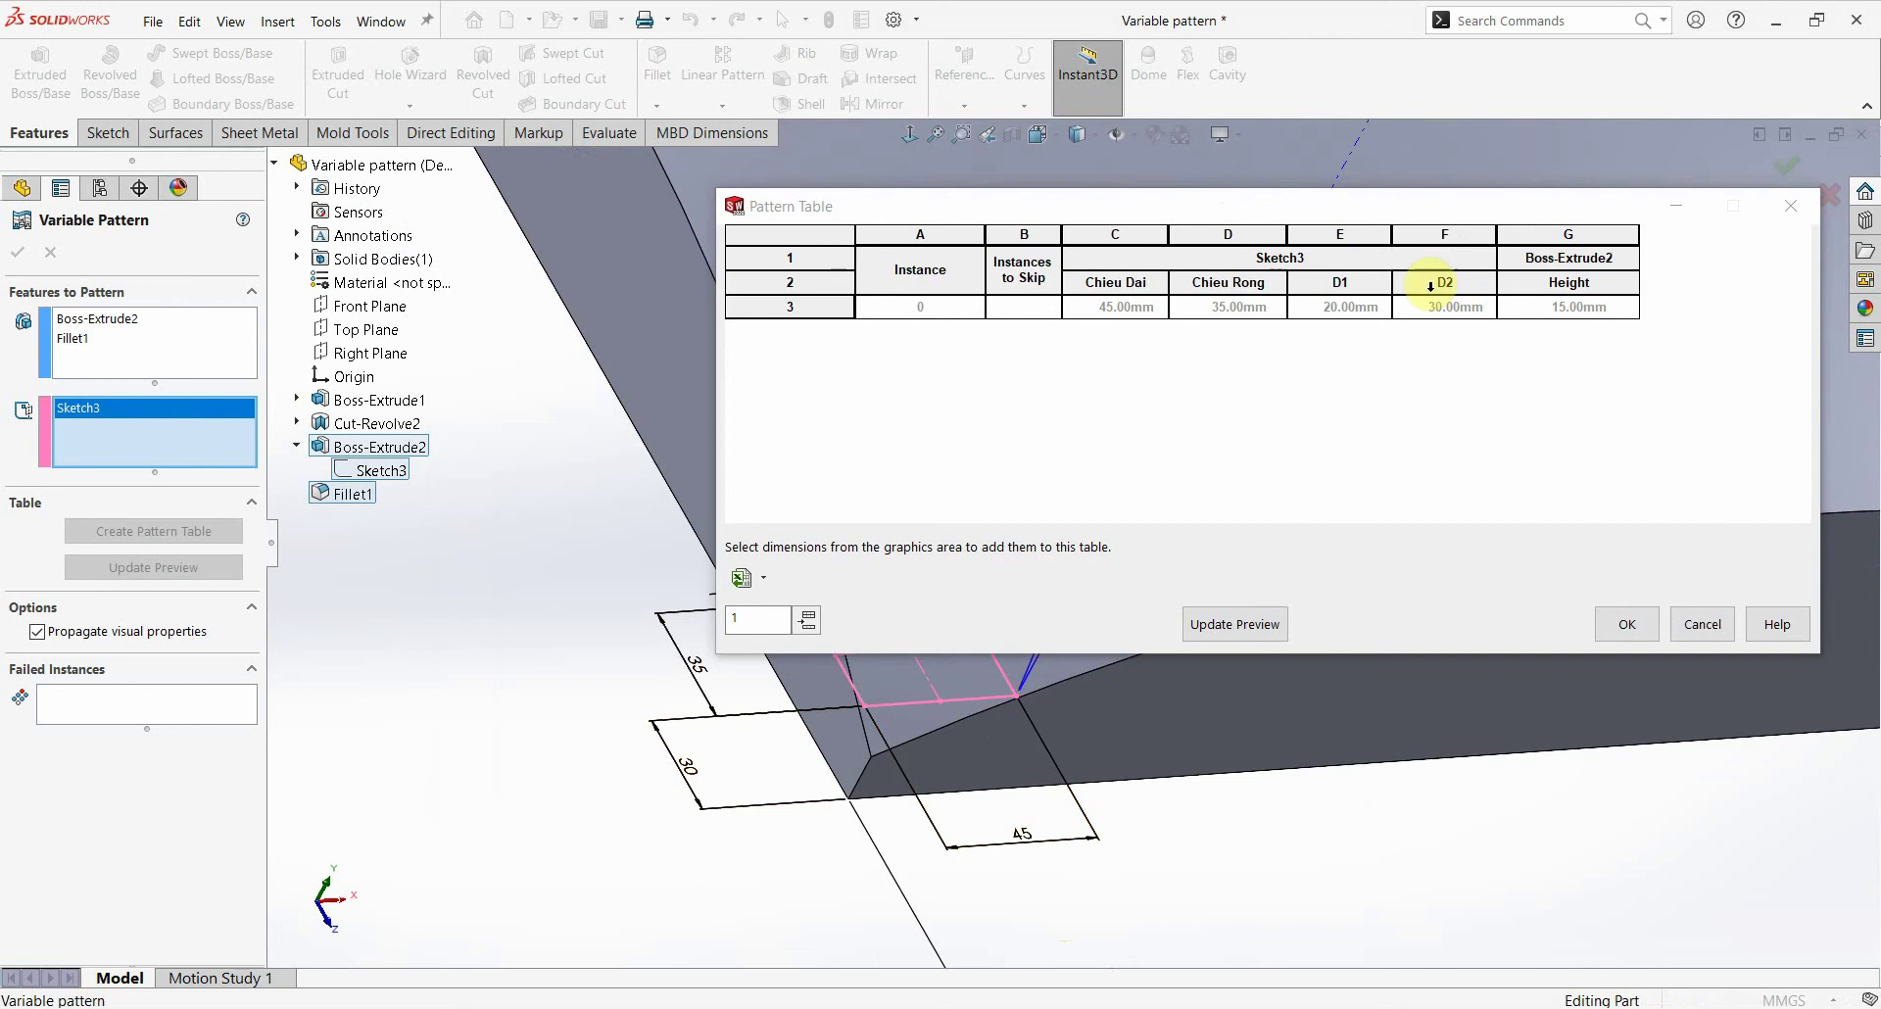
drag(1444, 203, 1257, 391)
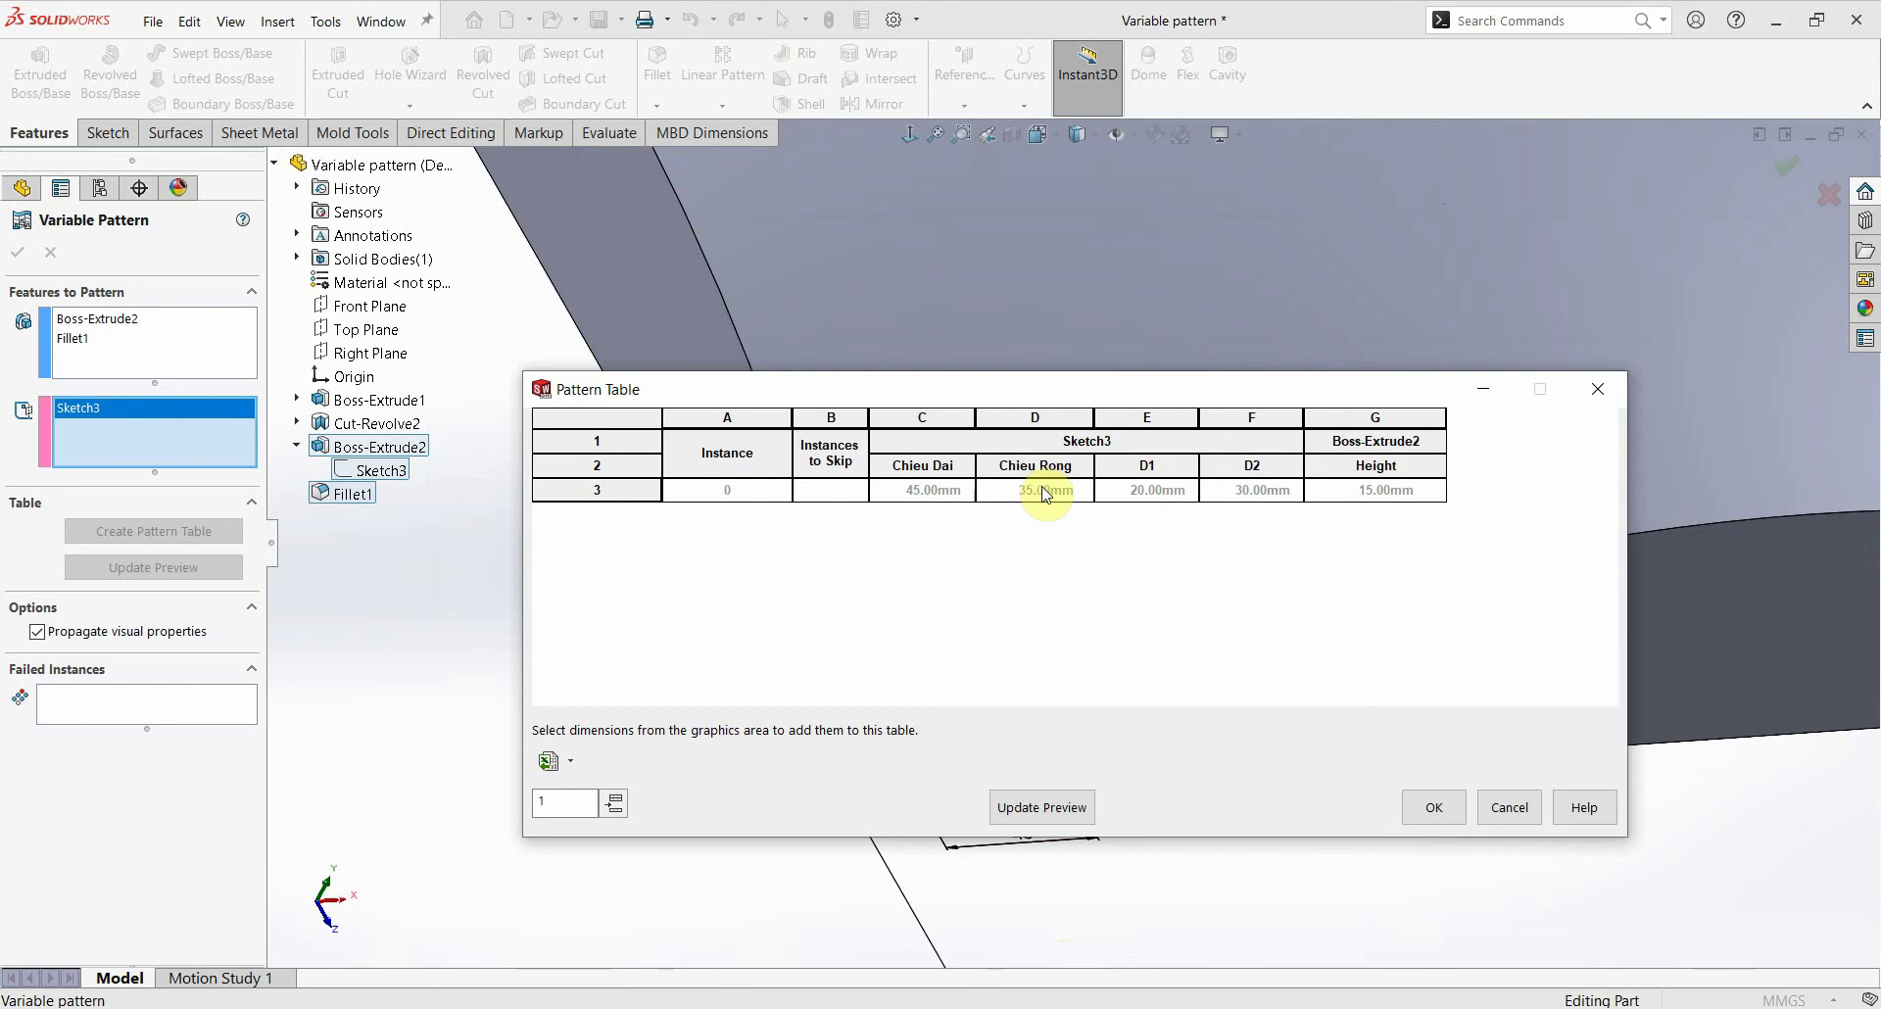
Step: Add an instance 1 row to the Pattern Table and select its value cells
click(615, 805)
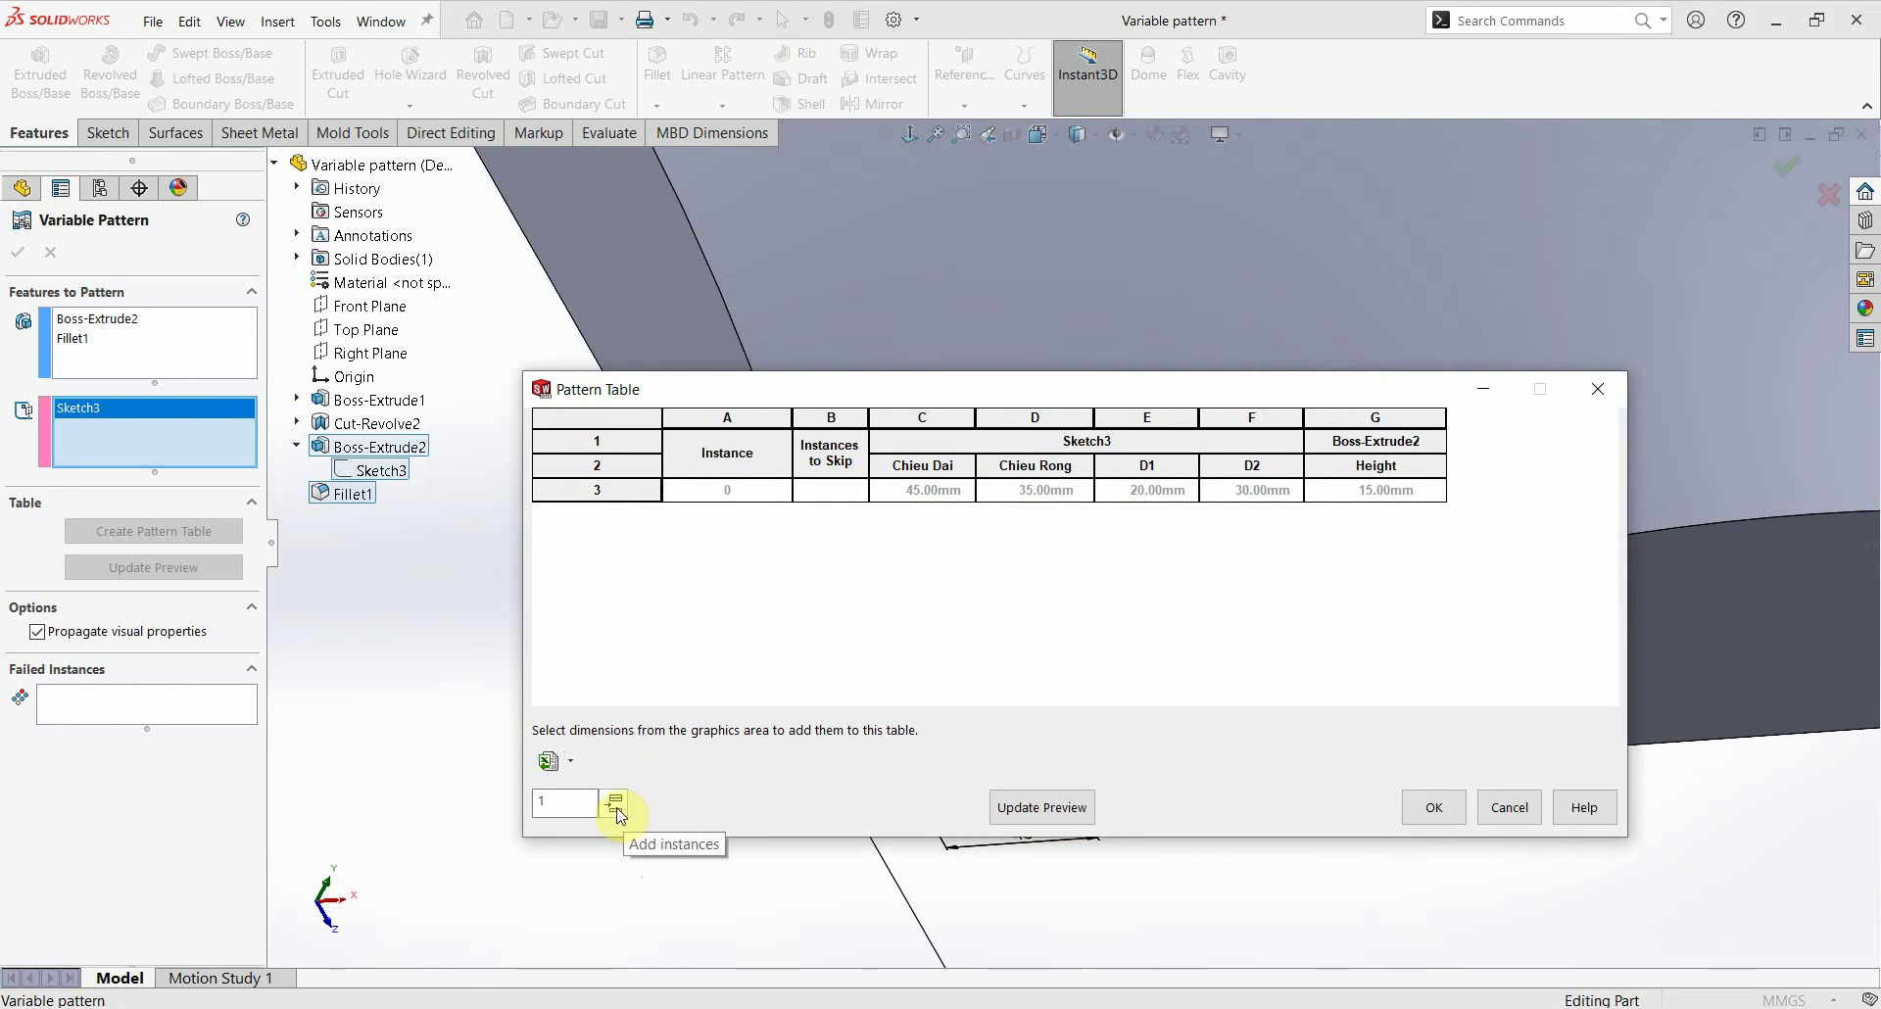
click(615, 807)
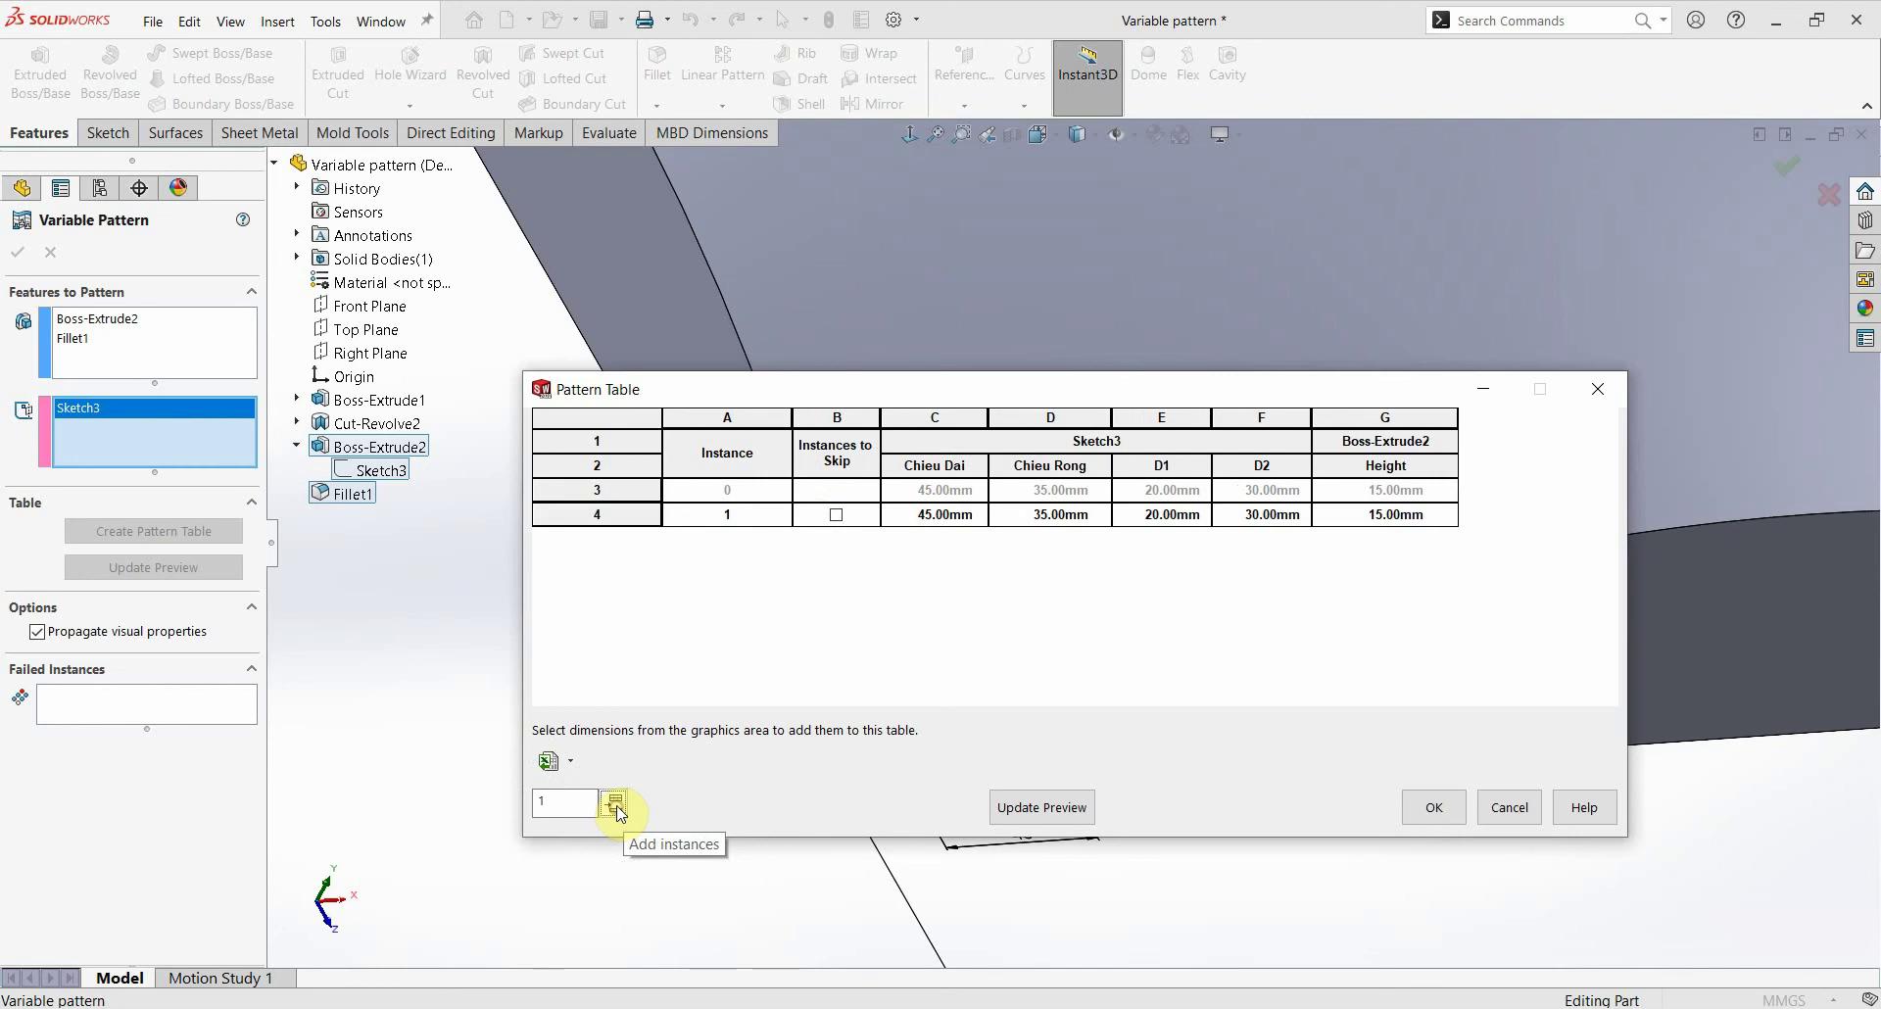
click(952, 526)
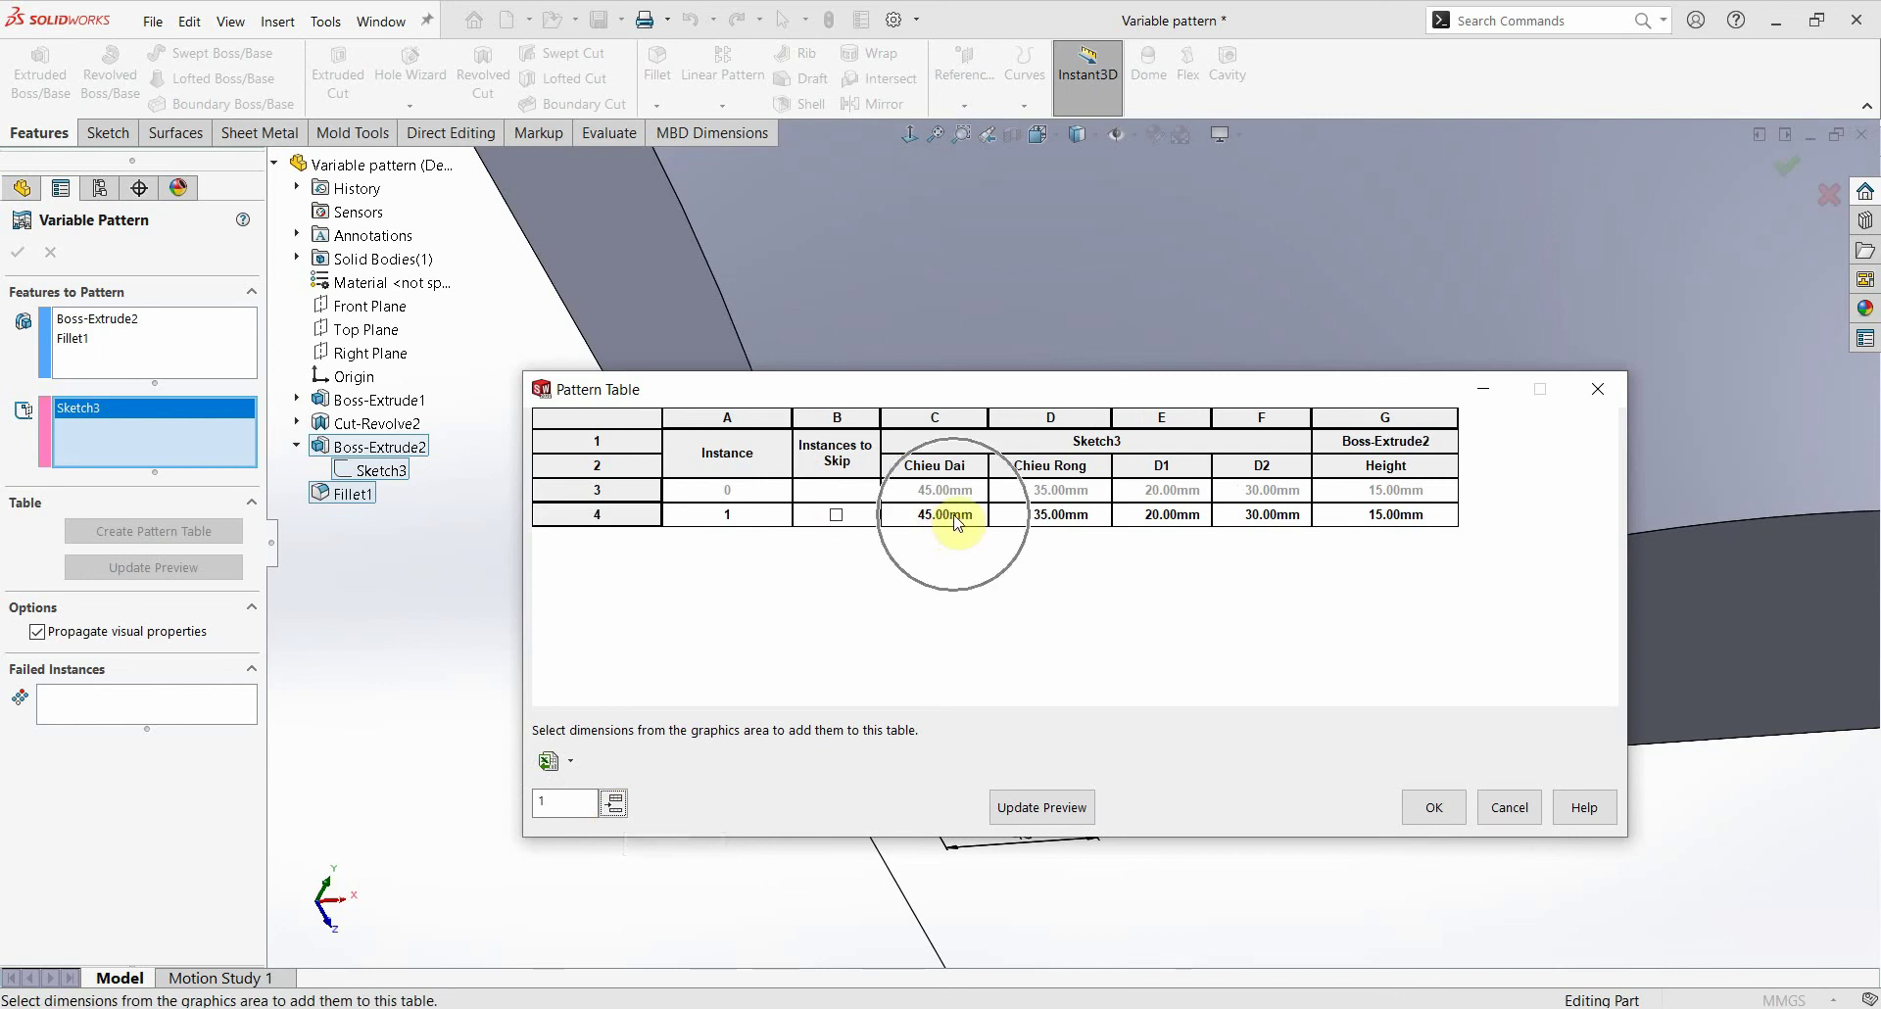
click(962, 517)
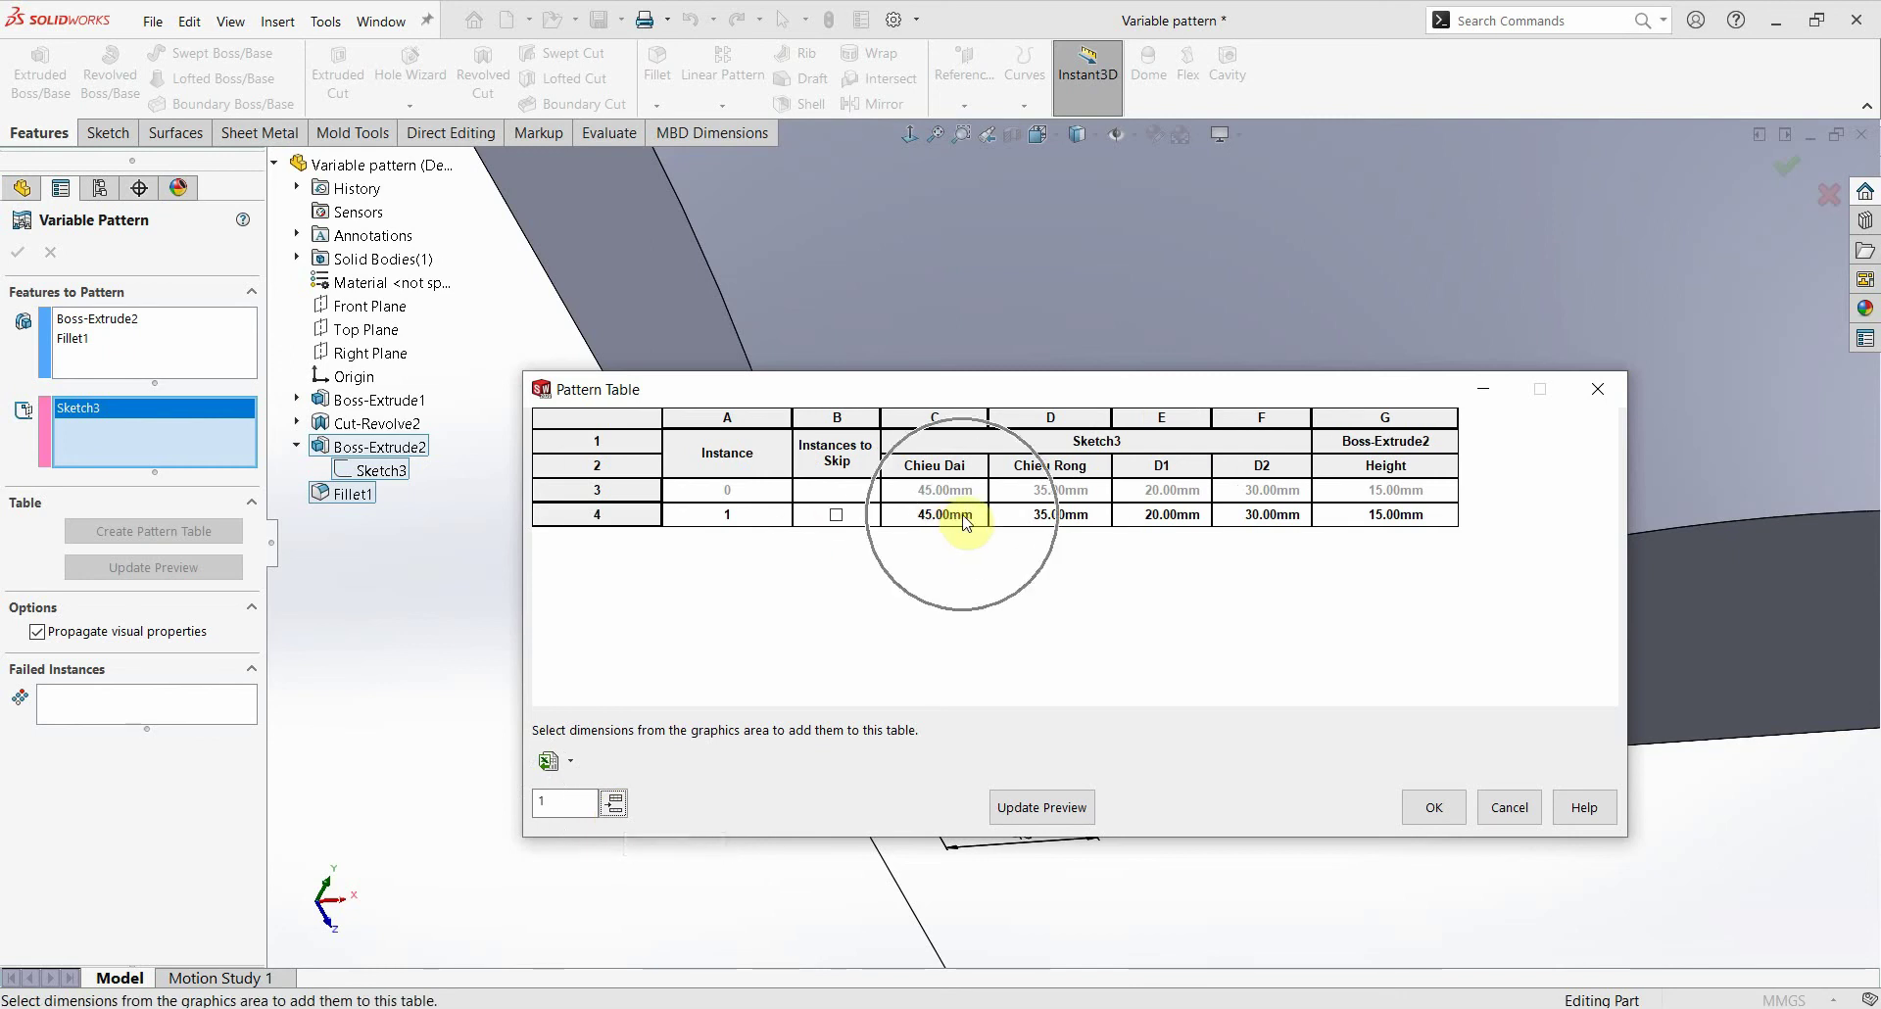
click(1076, 514)
click(1308, 512)
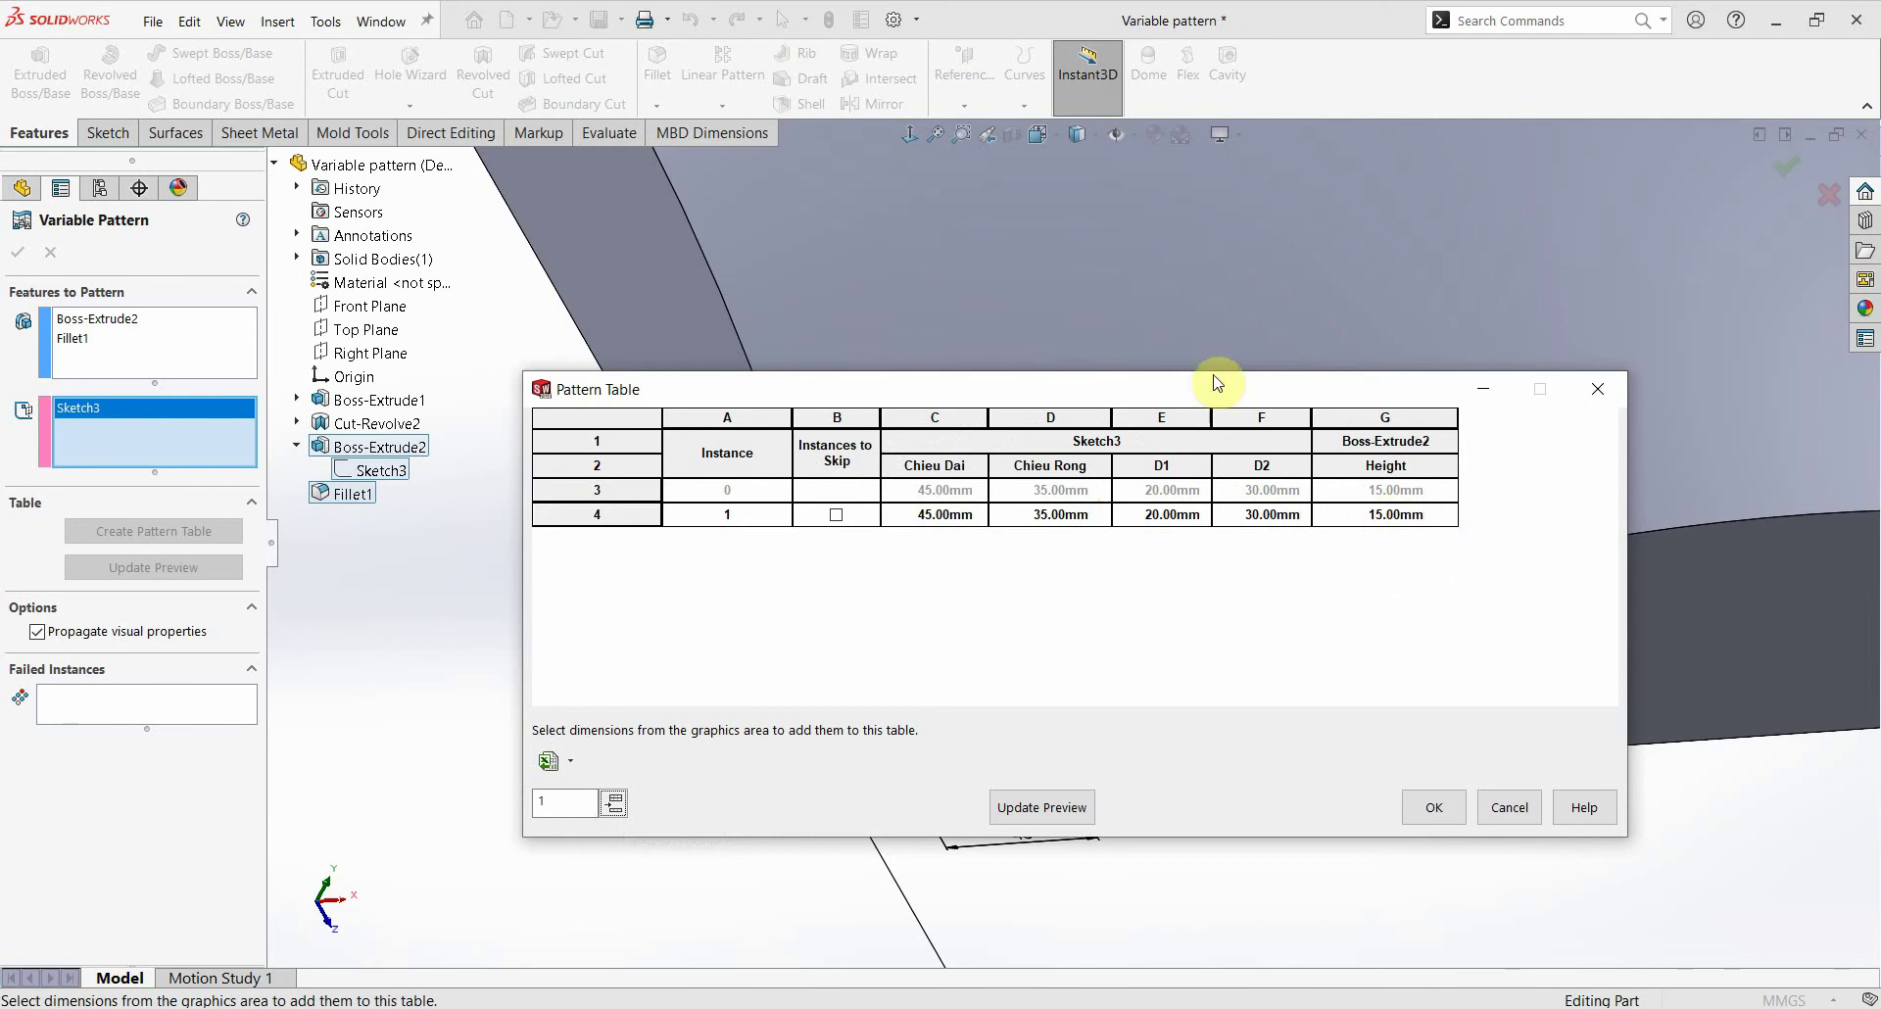
mouse_move(1207, 389)
mouse_down()
mouse_move(1051, 568)
mouse_move(1111, 449)
mouse_up()
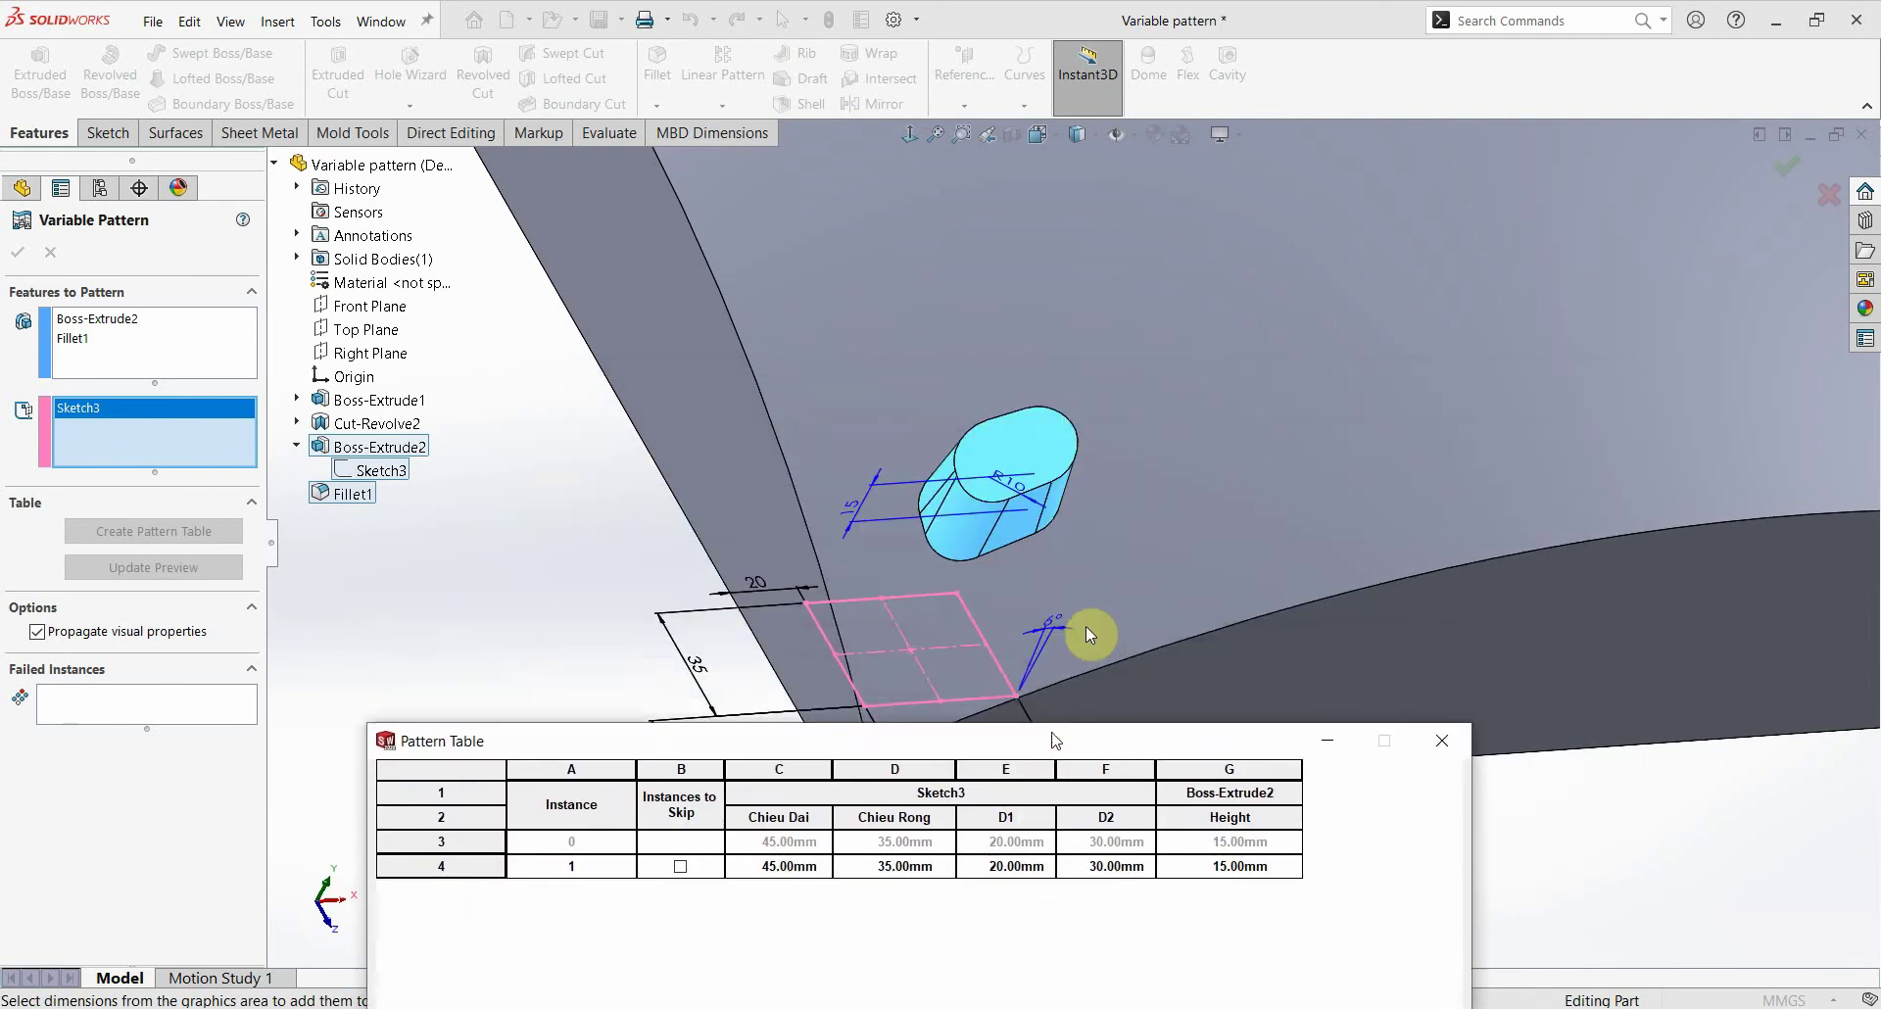
Step: Enter instance 1 values of 50, 40, 60, 100 and 20 mm, then update the preview
click(1073, 577)
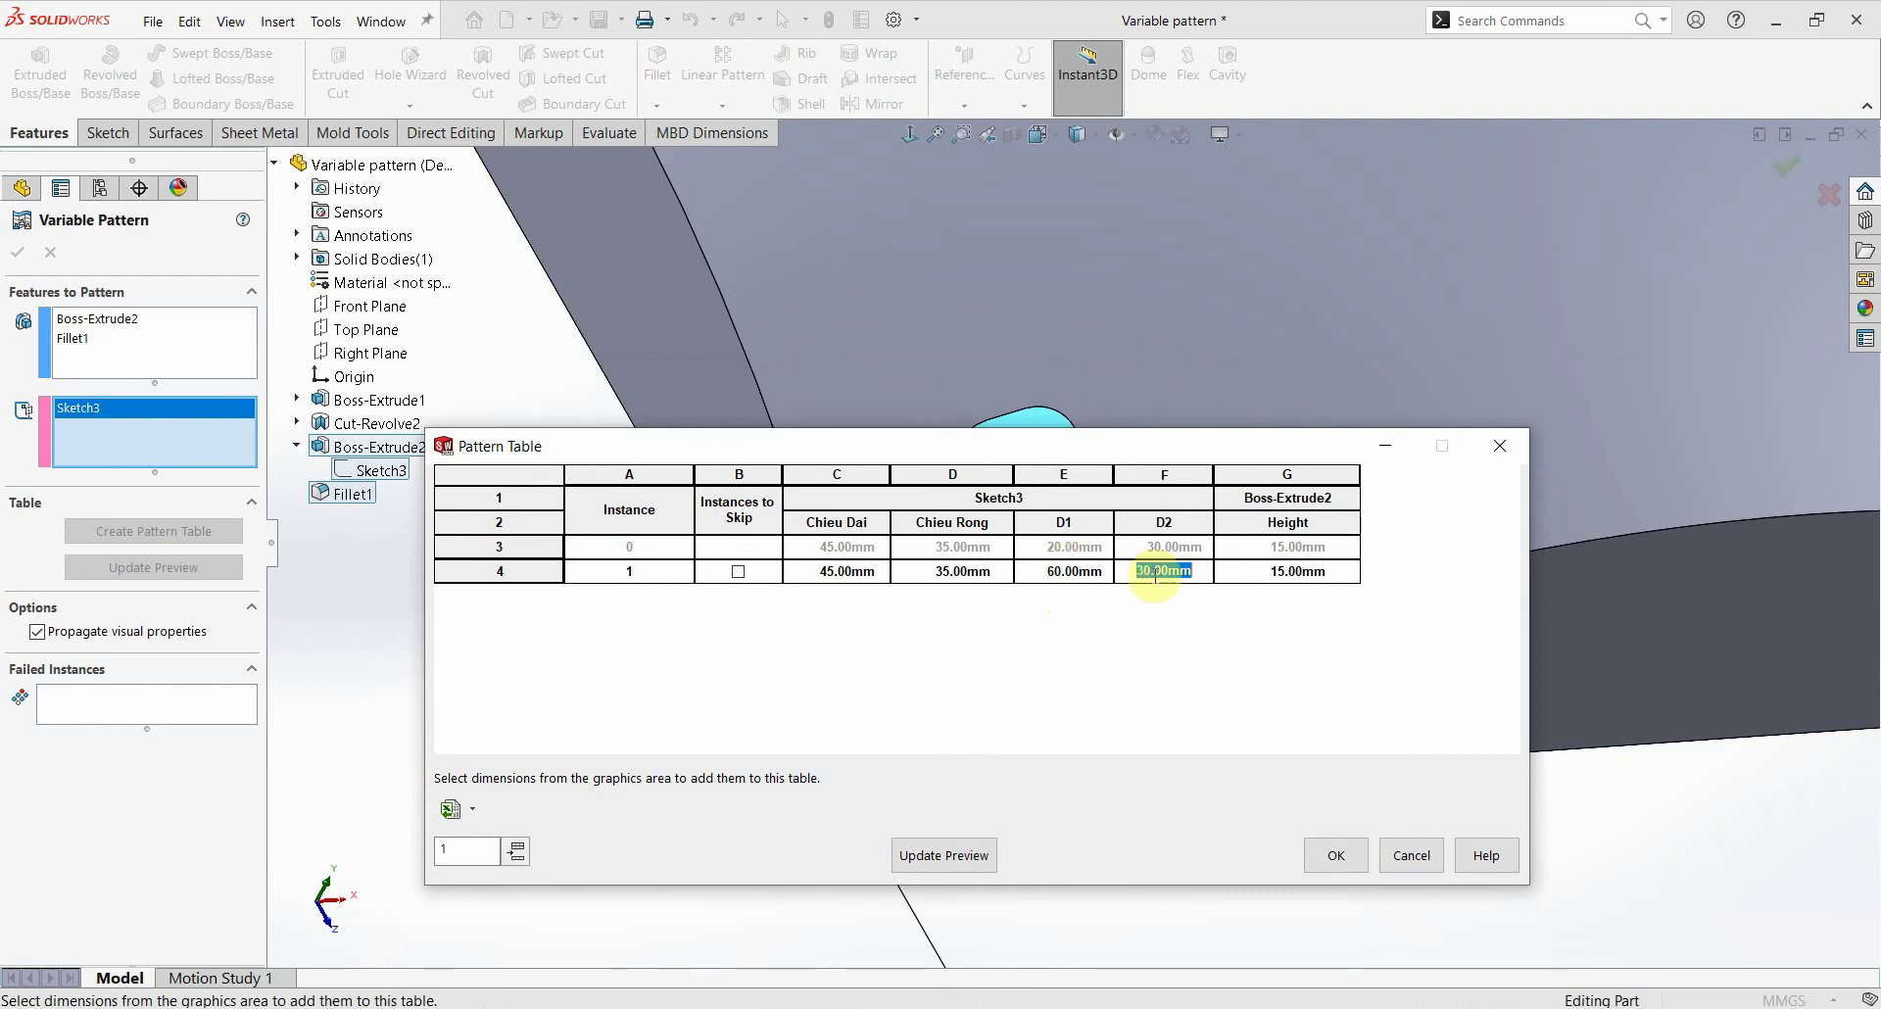
text(100)
key(Return)
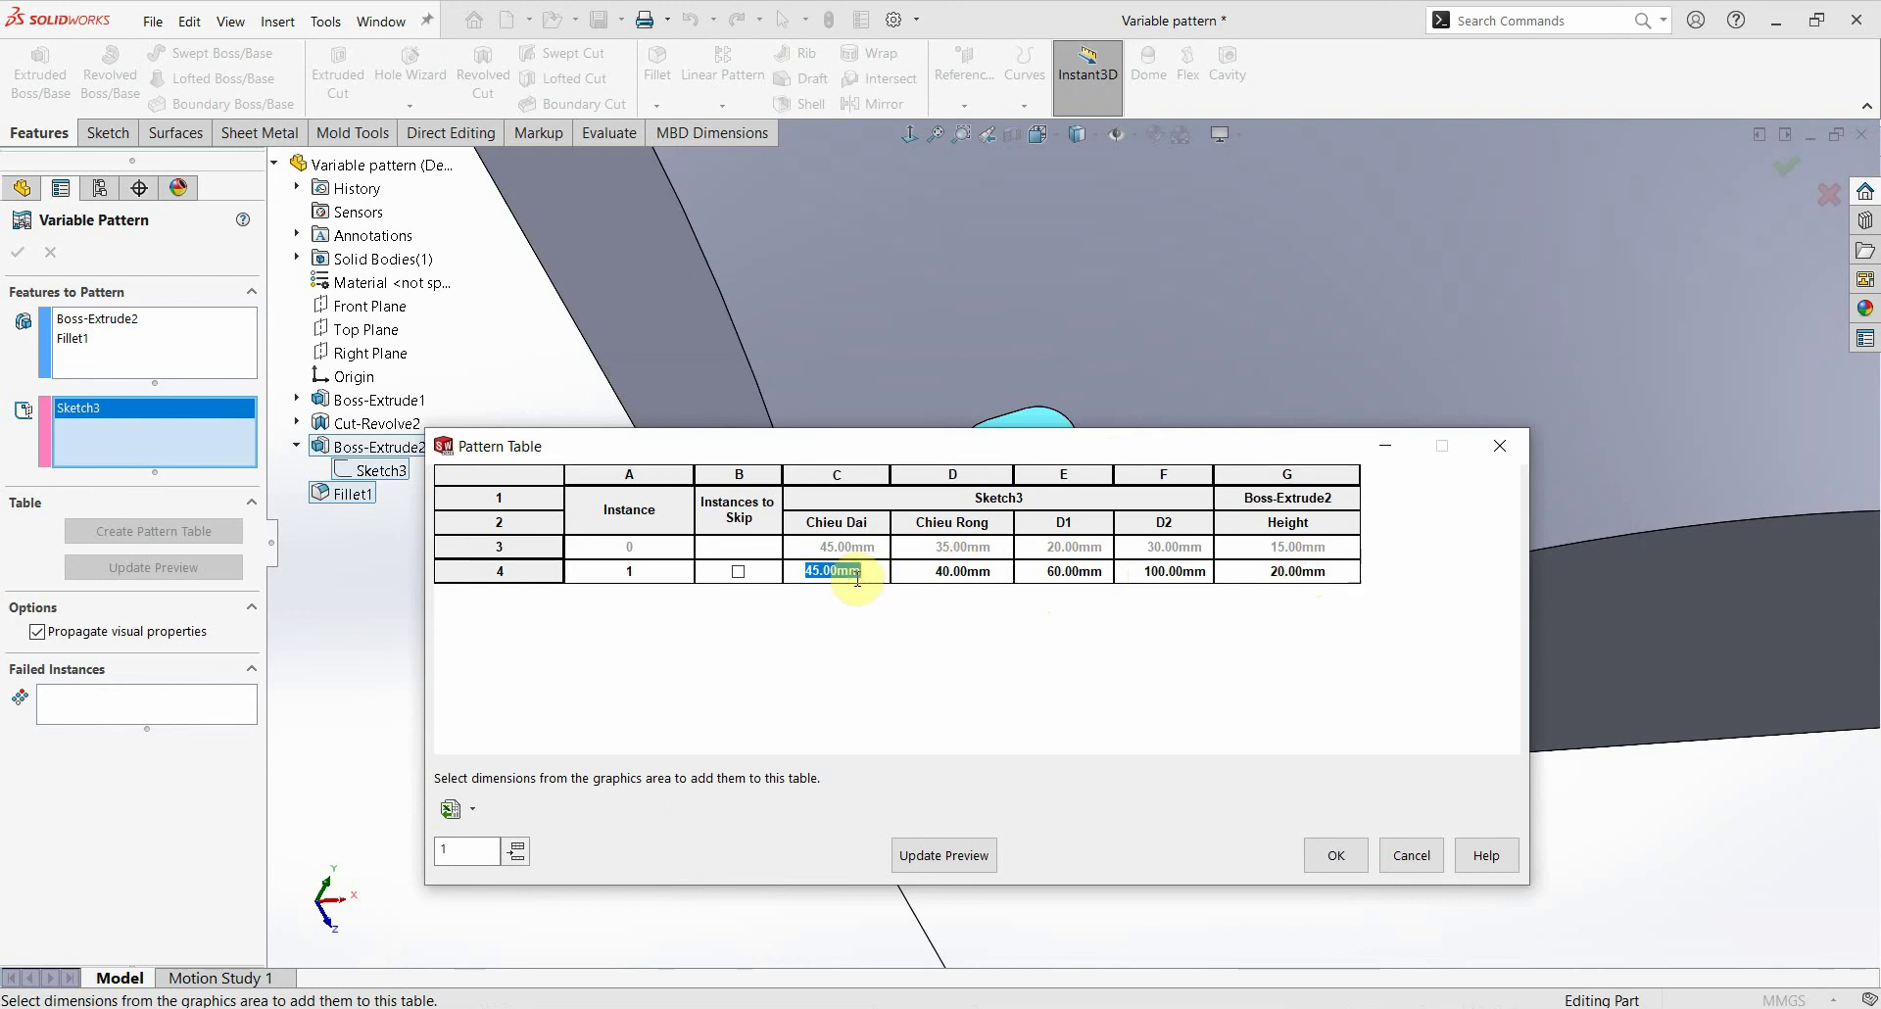
text(50)
key(Return)
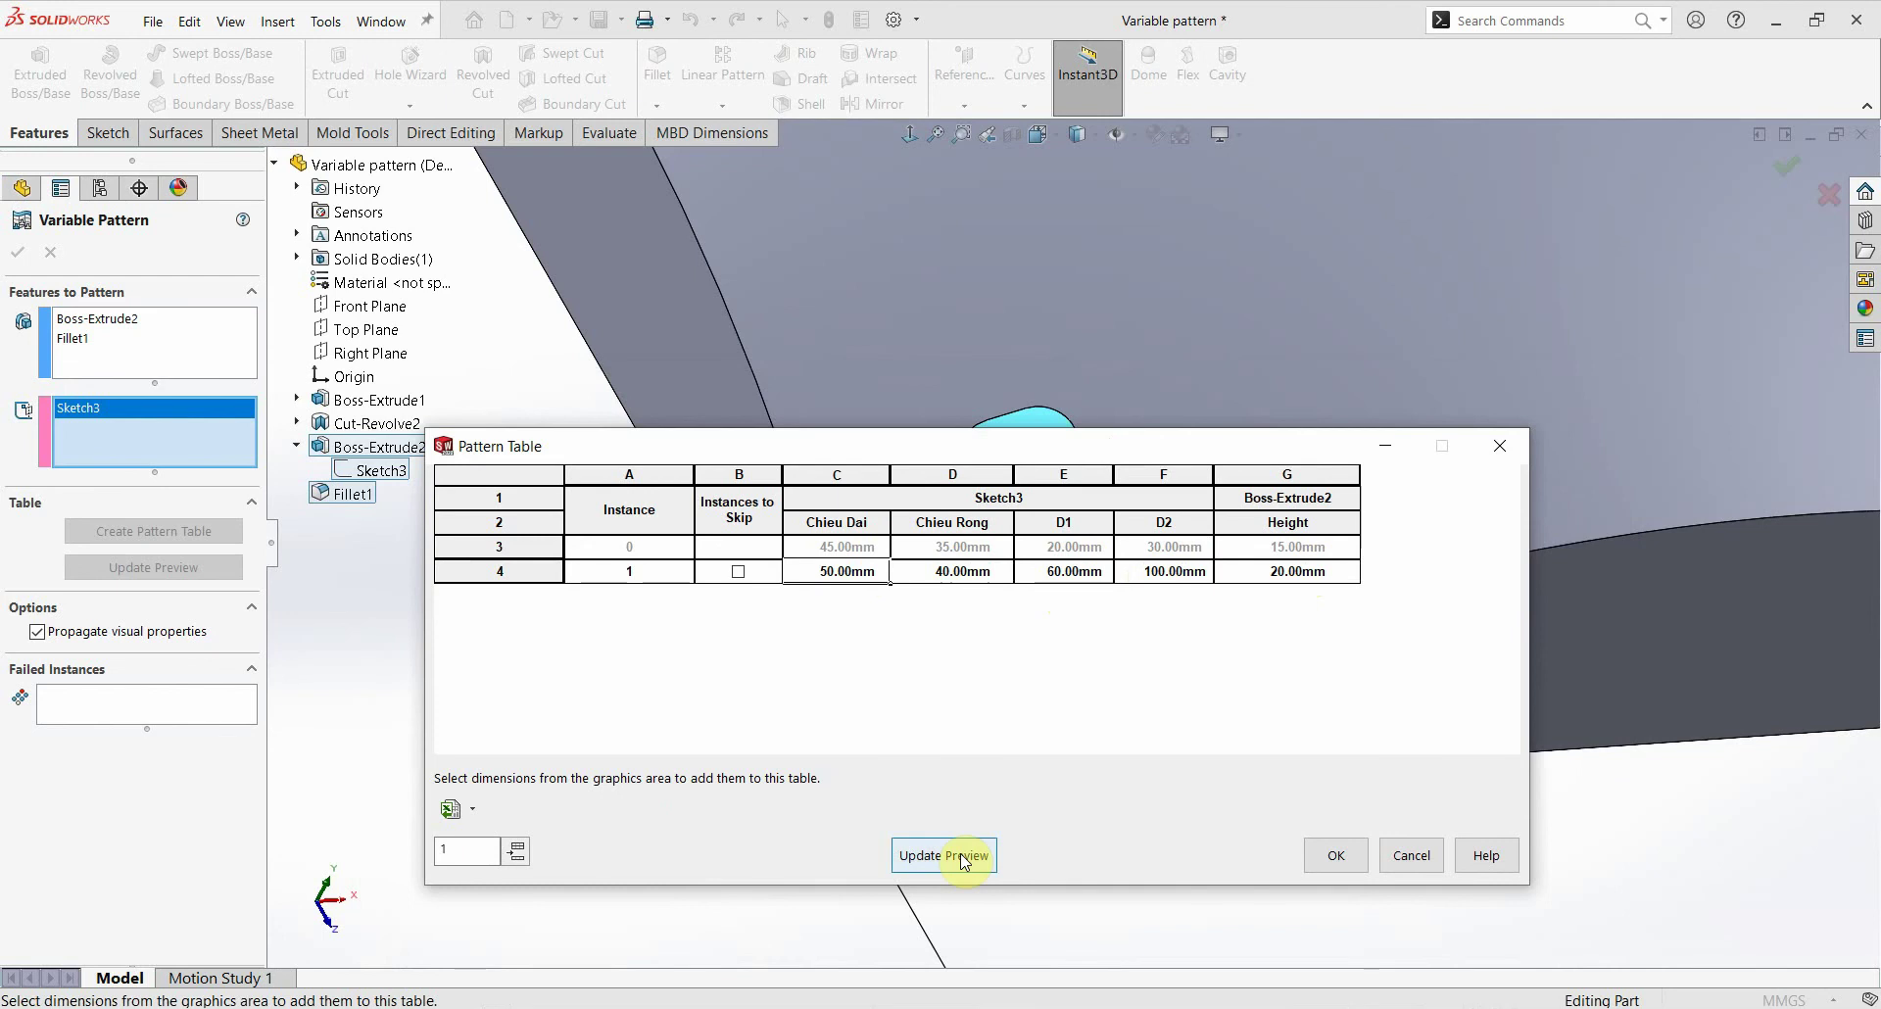
click(963, 858)
middle_drag(1205, 363, 1178, 238)
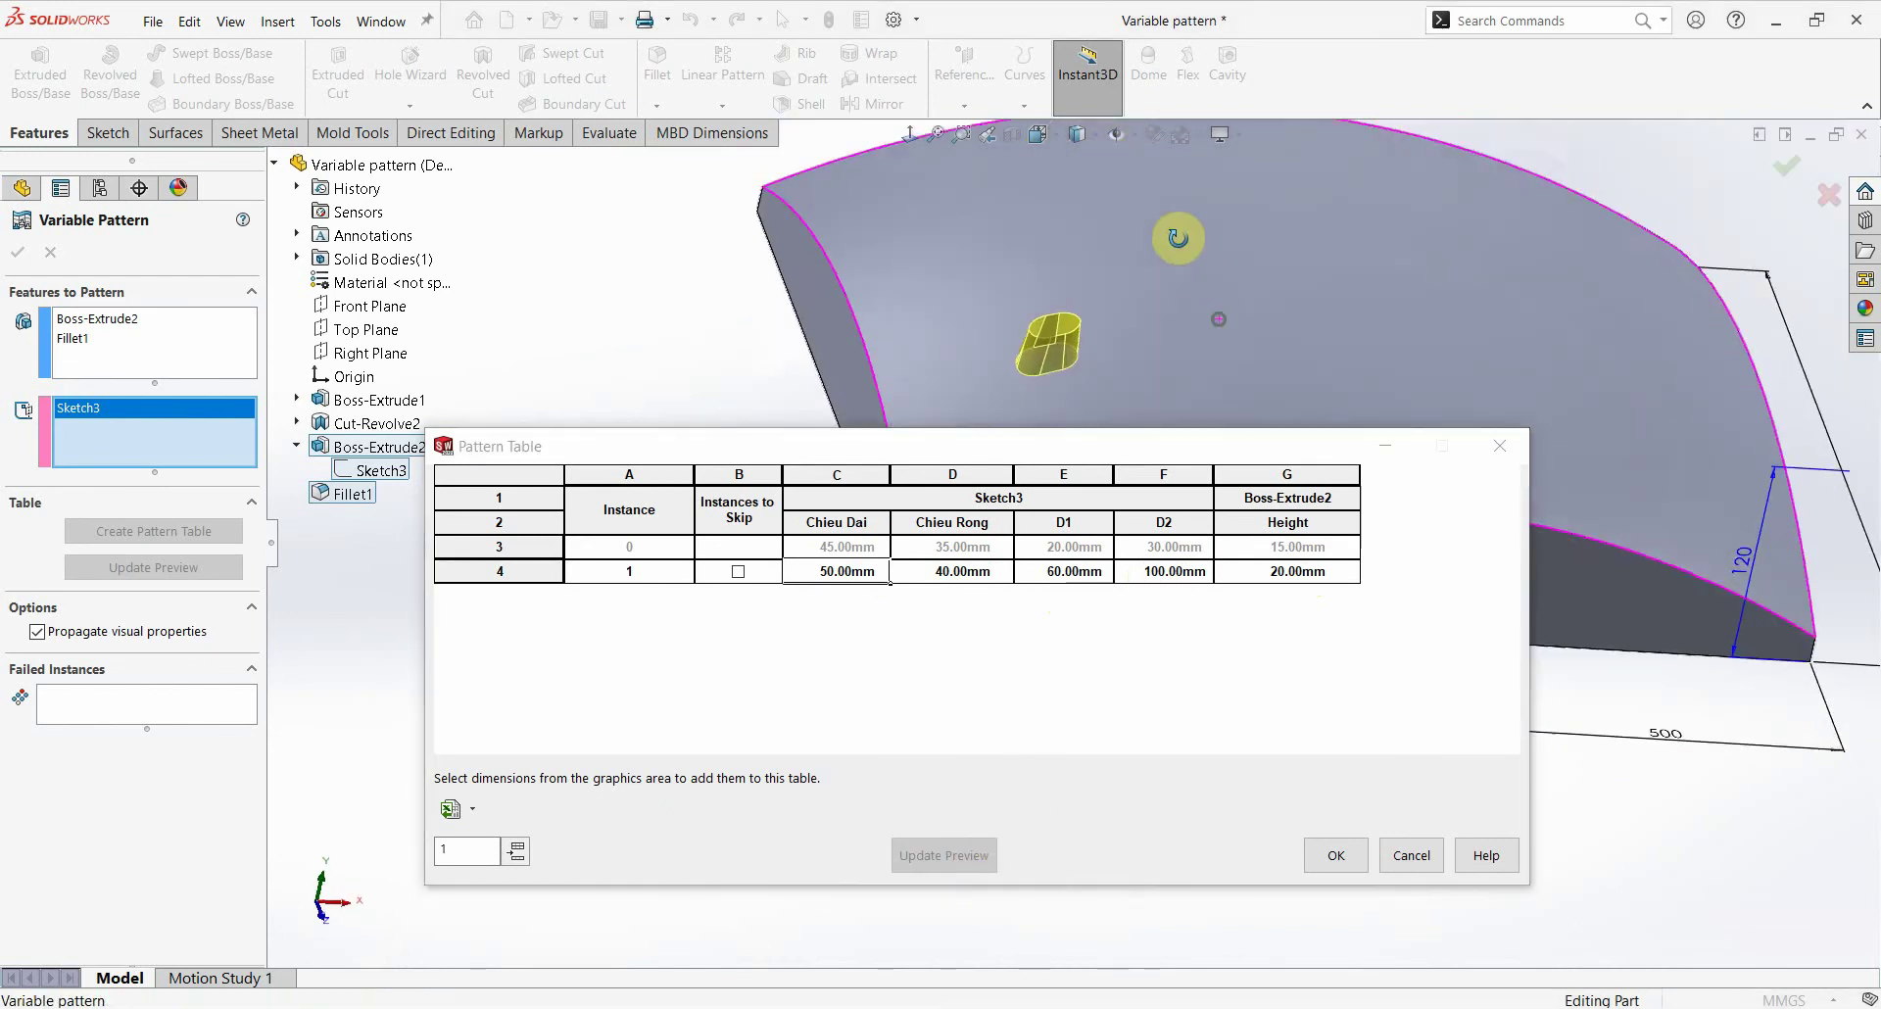
mouse_move(1092, 448)
mouse_down()
mouse_move(944, 538)
mouse_move(950, 559)
mouse_up()
mouse_move(1148, 410)
middle_down()
mouse_move(1086, 357)
mouse_move(1120, 359)
middle_up()
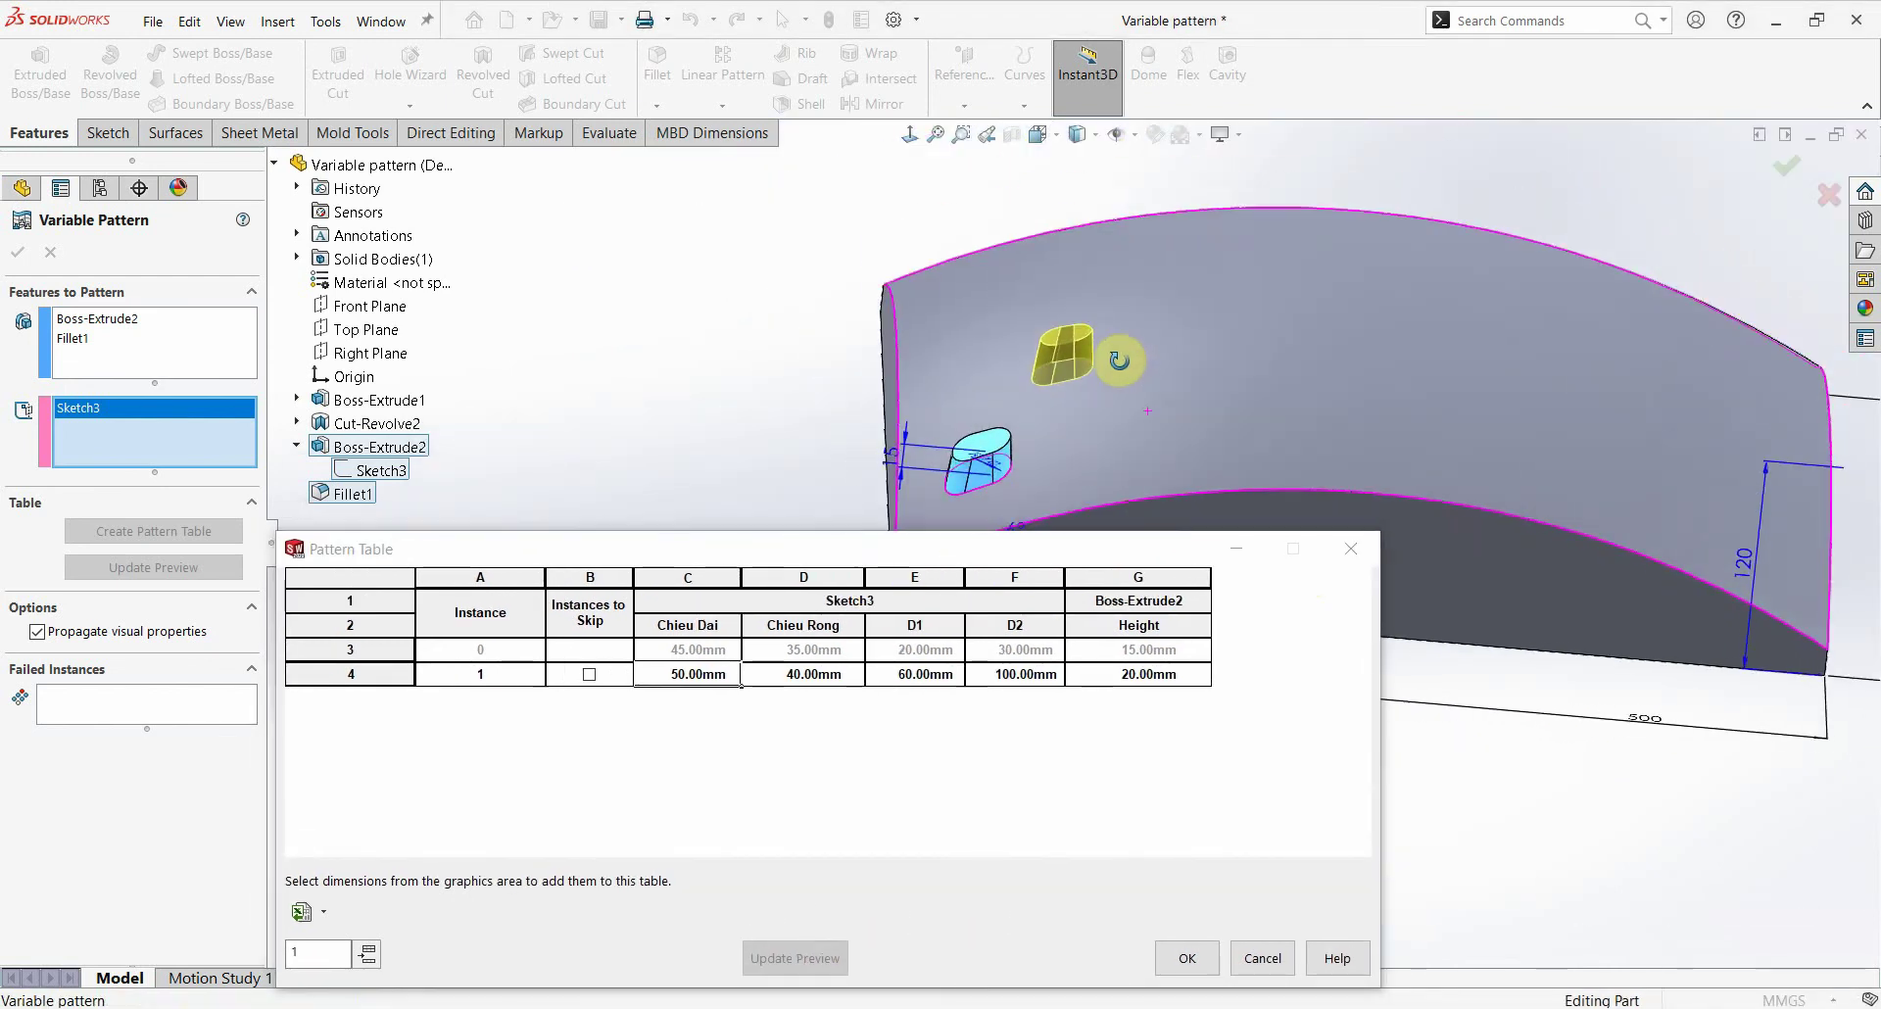
Step: Add instance 2 with D1 and D2 of 50 mm and update the preview
click(369, 952)
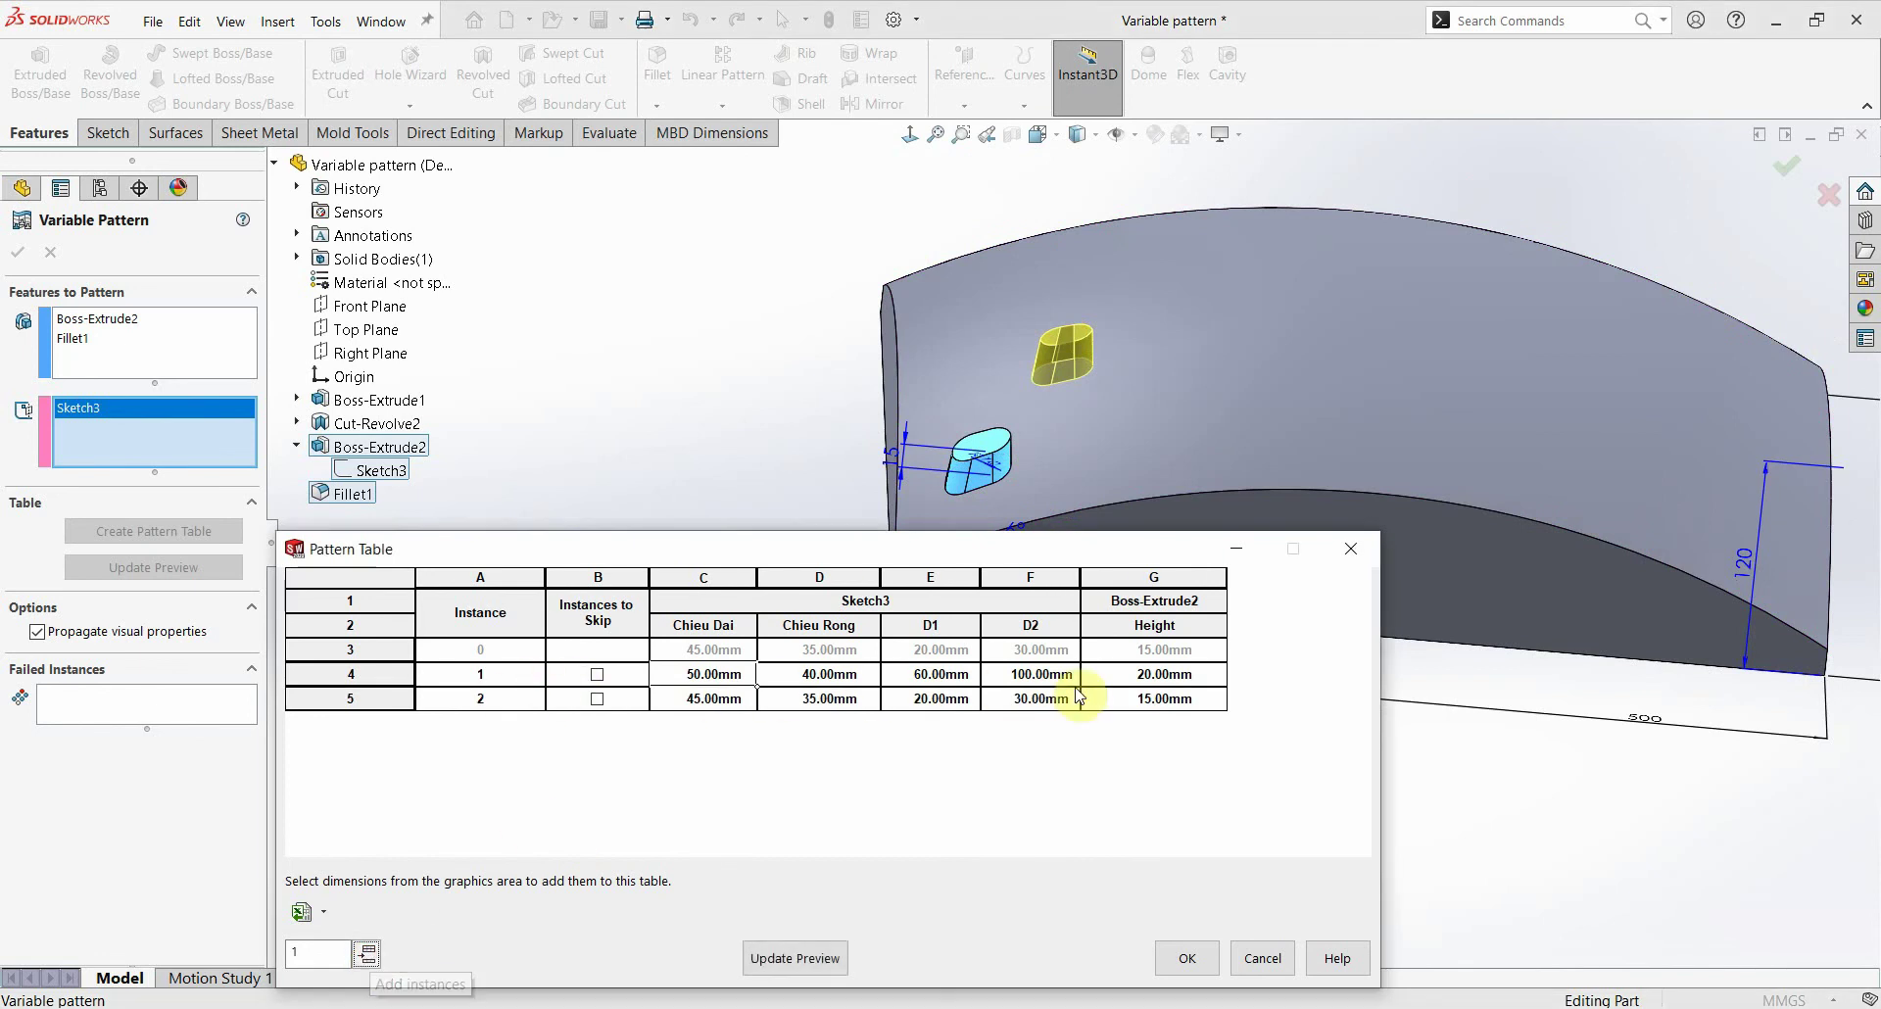
double_click(926, 700)
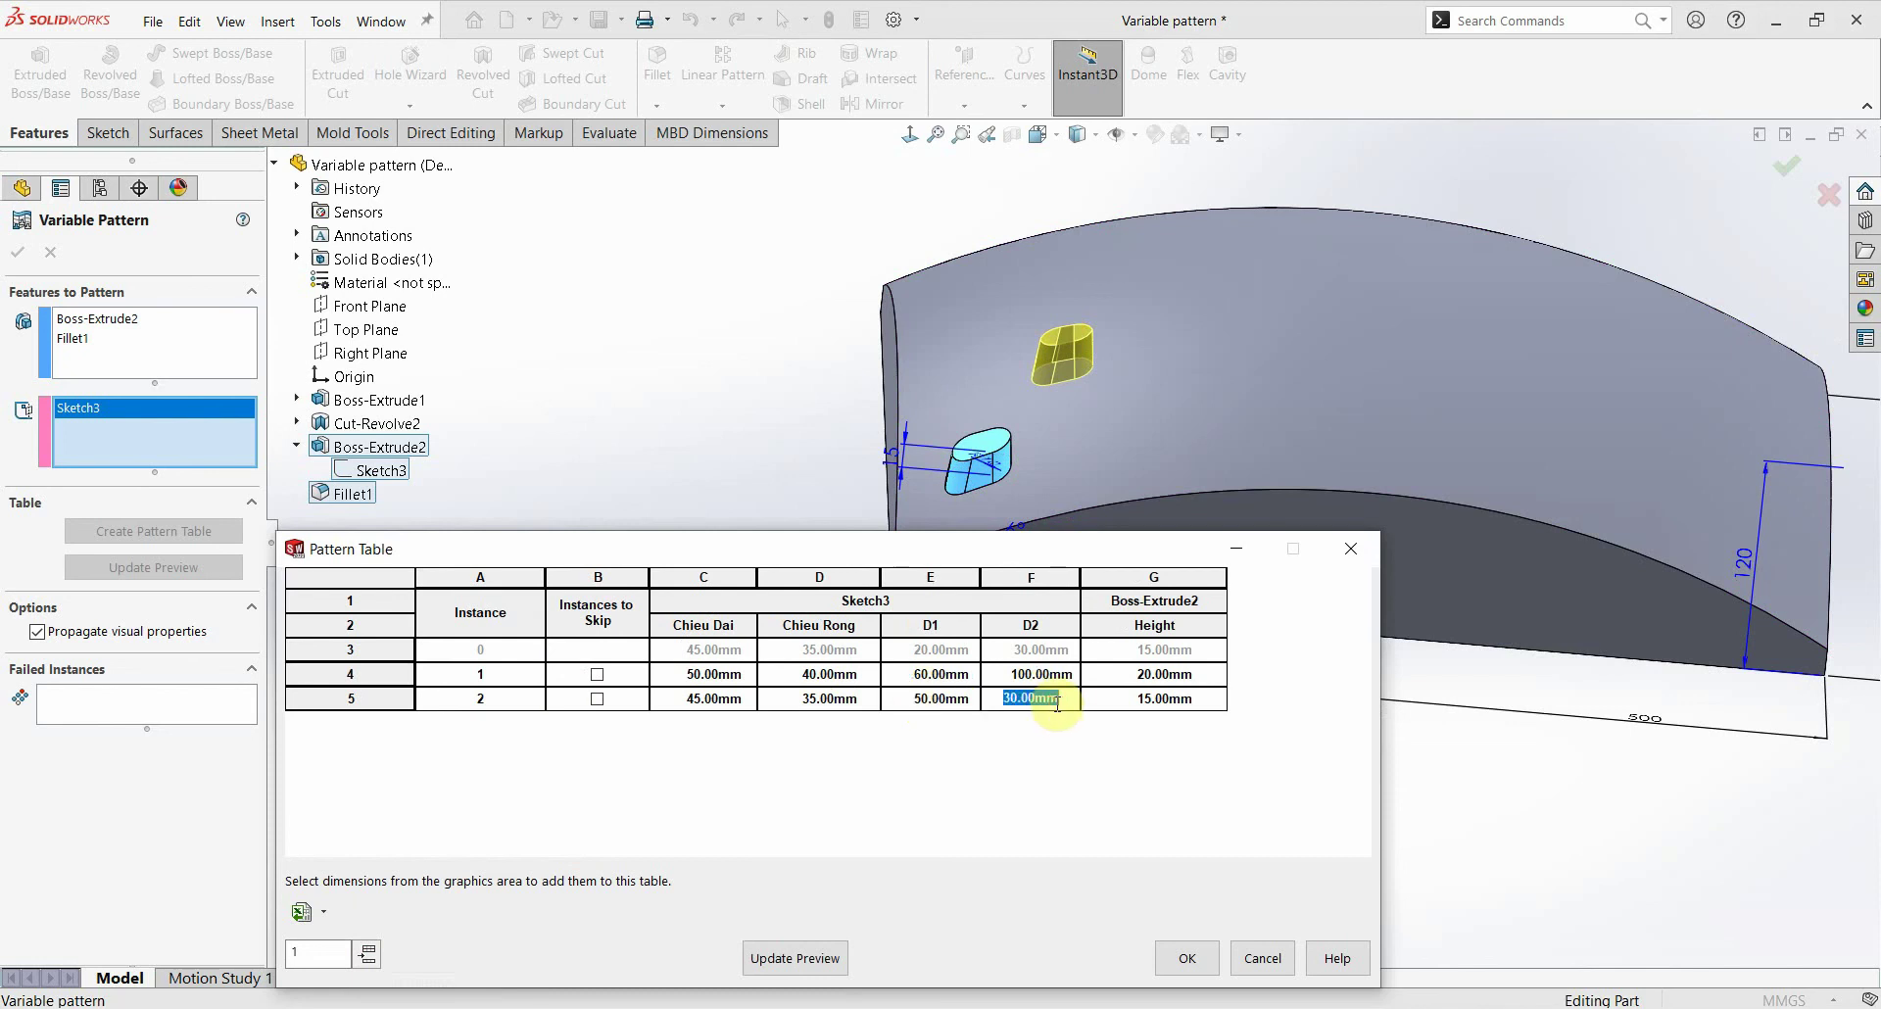
text(50)
key(Return)
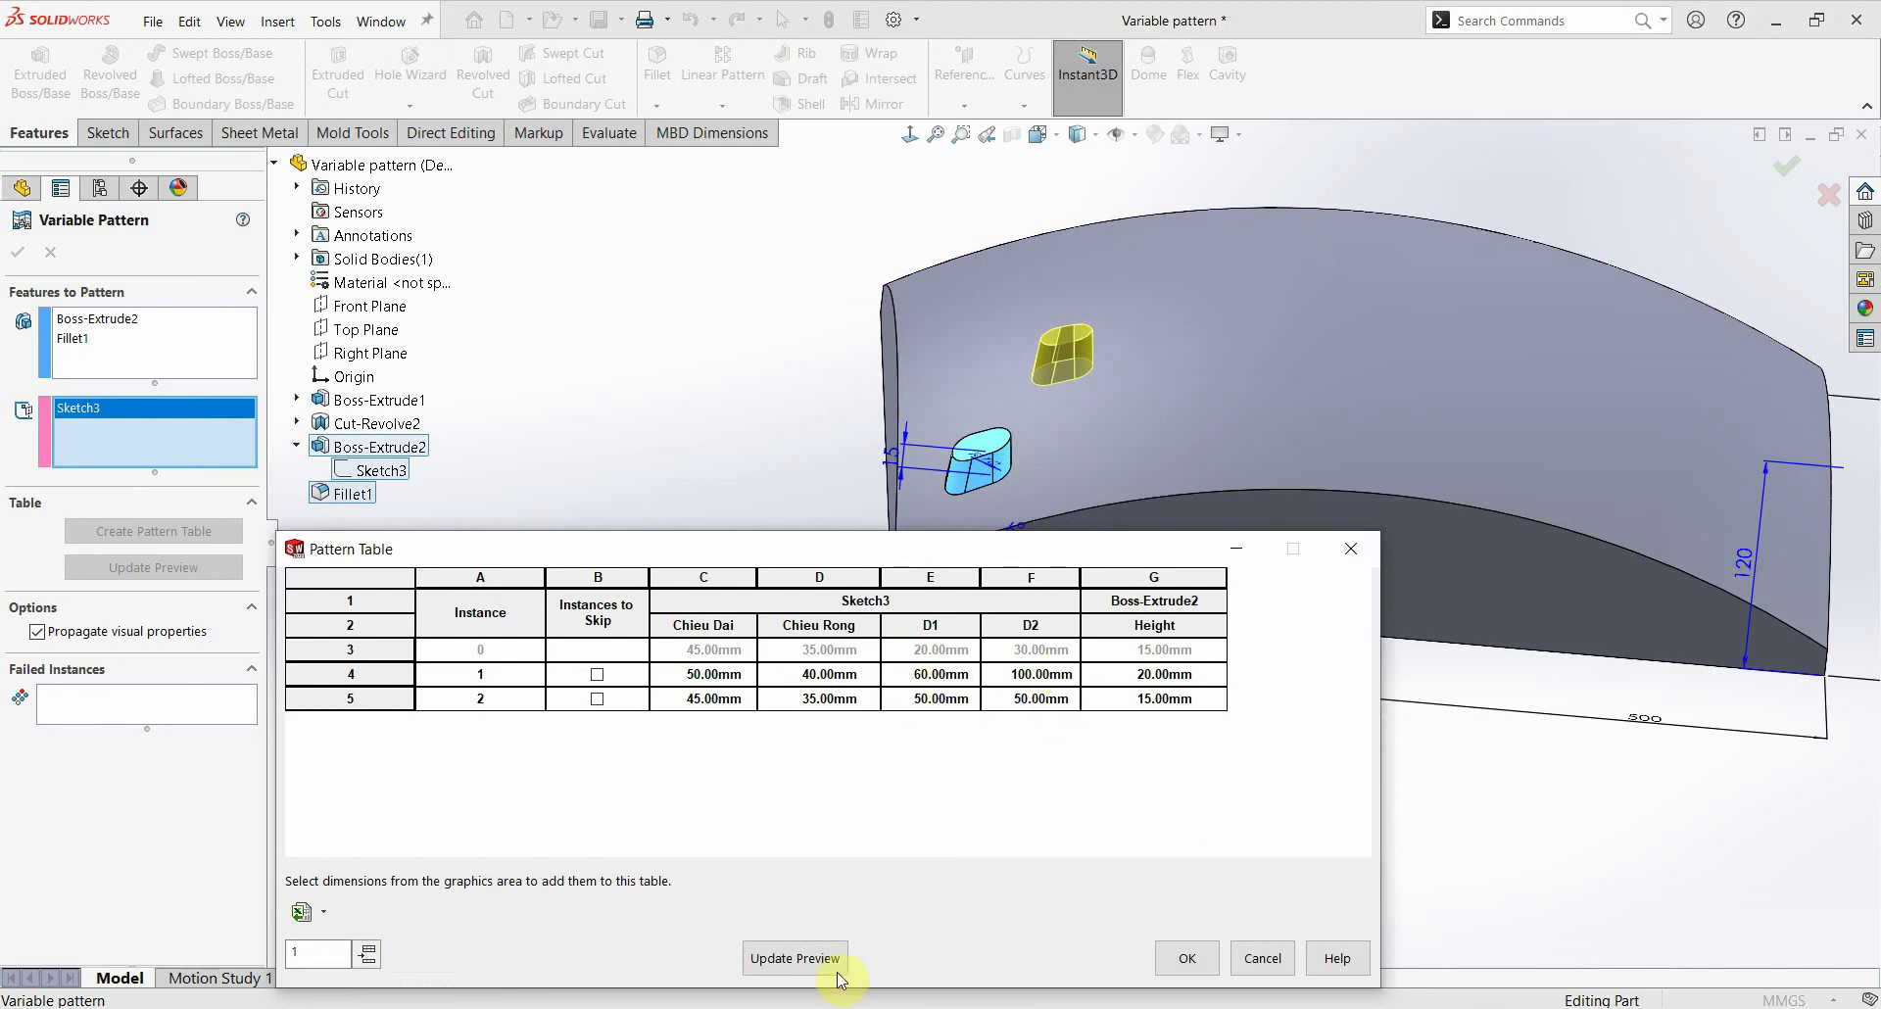
click(809, 960)
scroll(1081, 460, down, 2)
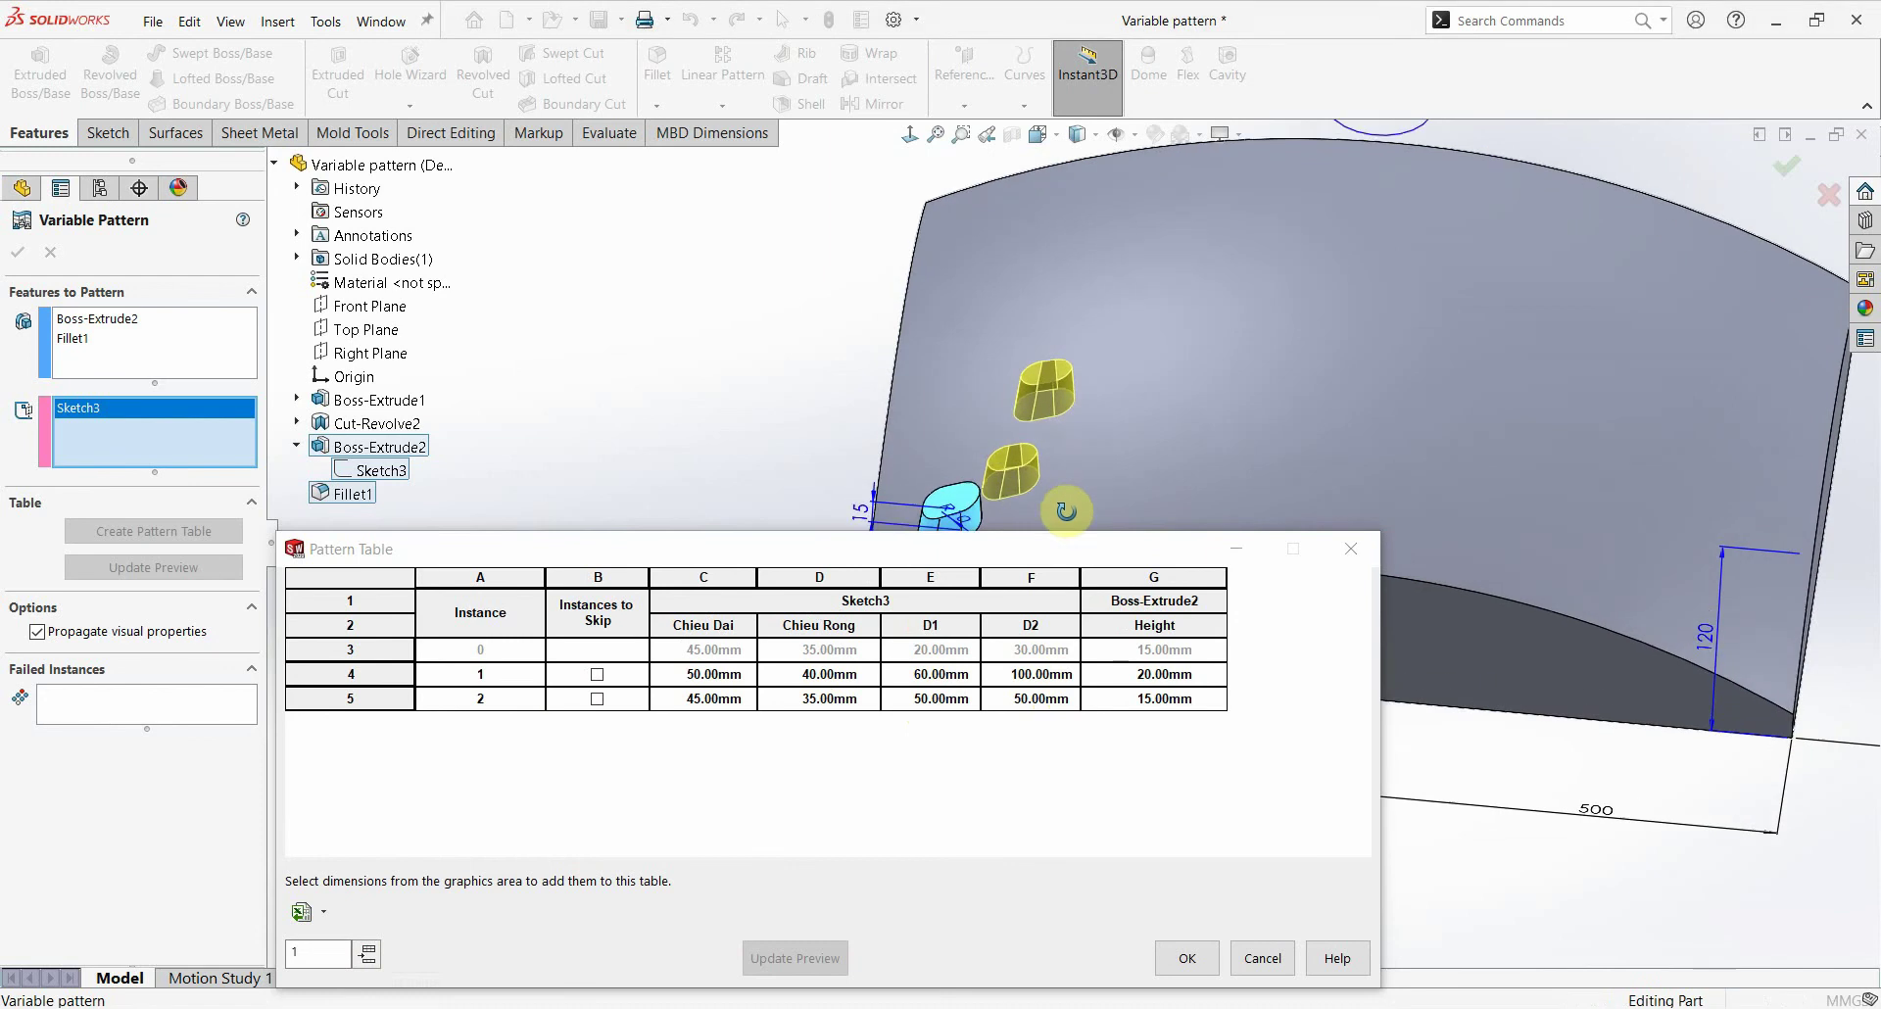
scroll(1009, 490, up, 2)
scroll(1032, 496, up, 2)
middle_drag(1107, 467, 1133, 355)
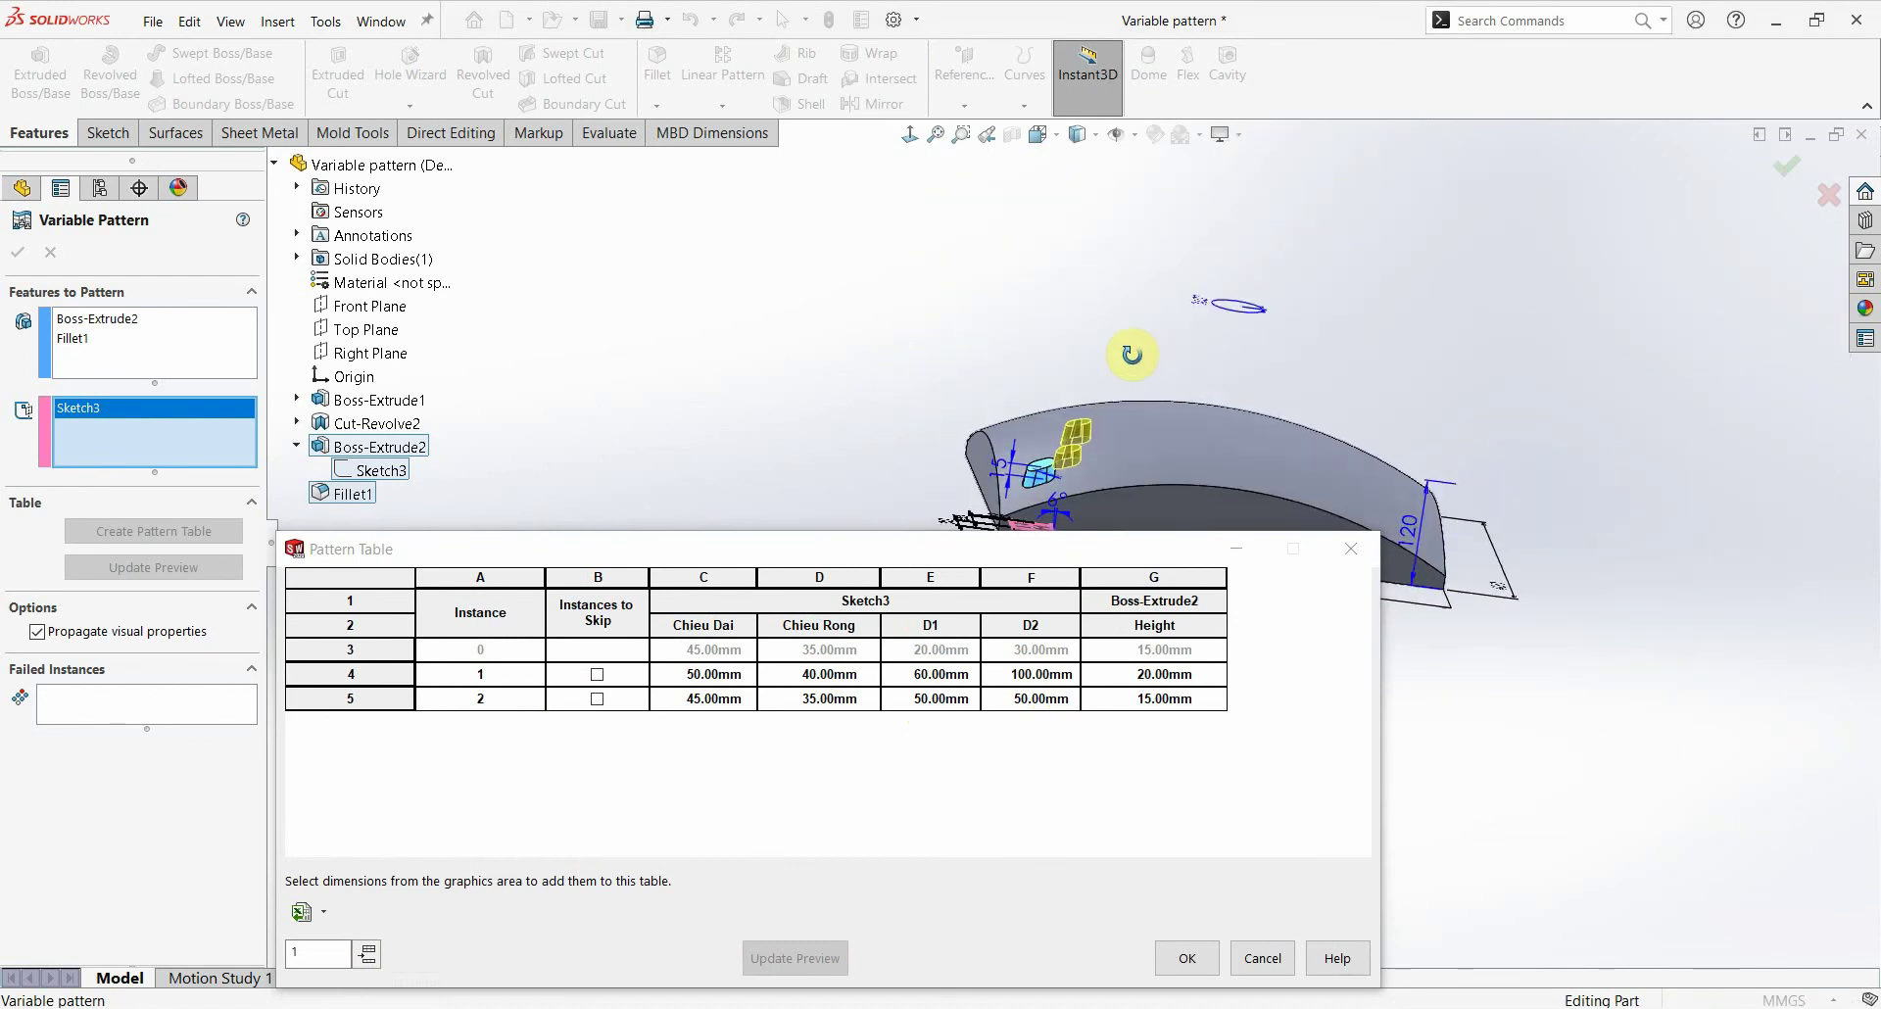
mouse_move(735, 547)
mouse_down()
mouse_move(861, 559)
mouse_move(871, 536)
mouse_up()
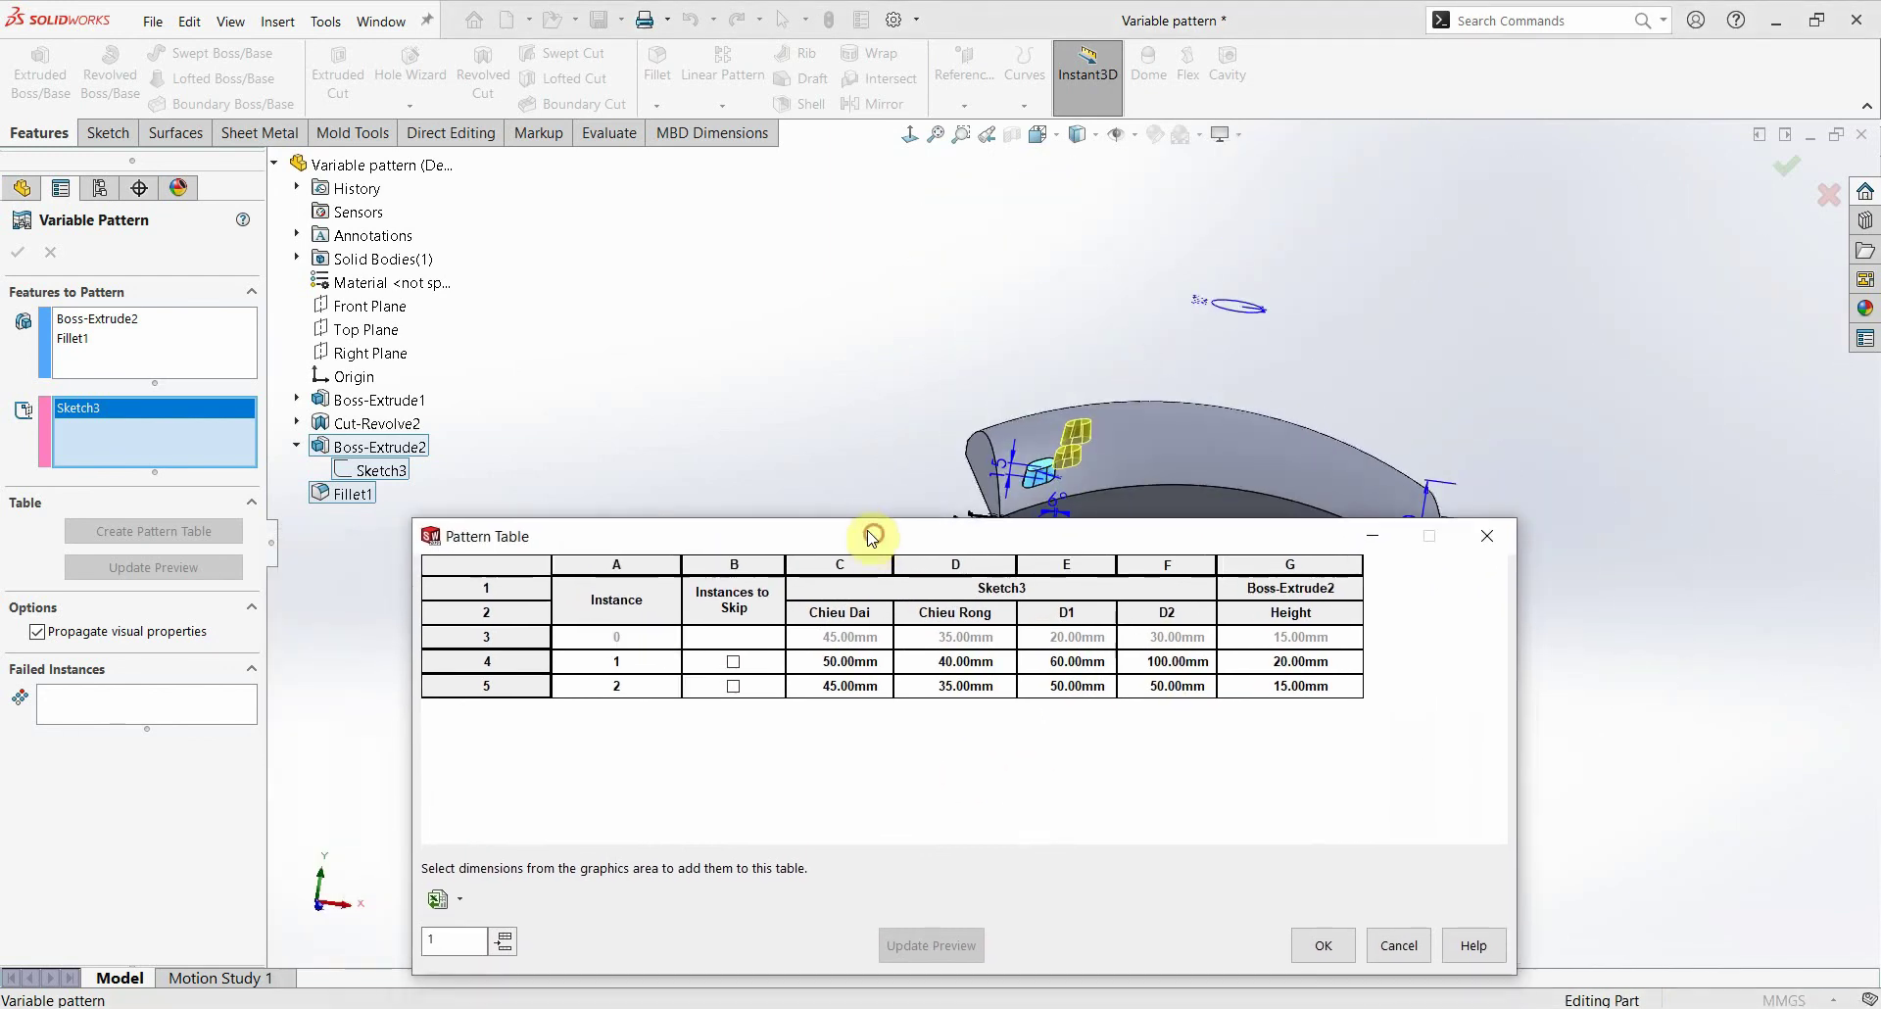
Step: Toggle skipping instance 1 on and off, refreshing the preview each time
click(733, 662)
click(944, 942)
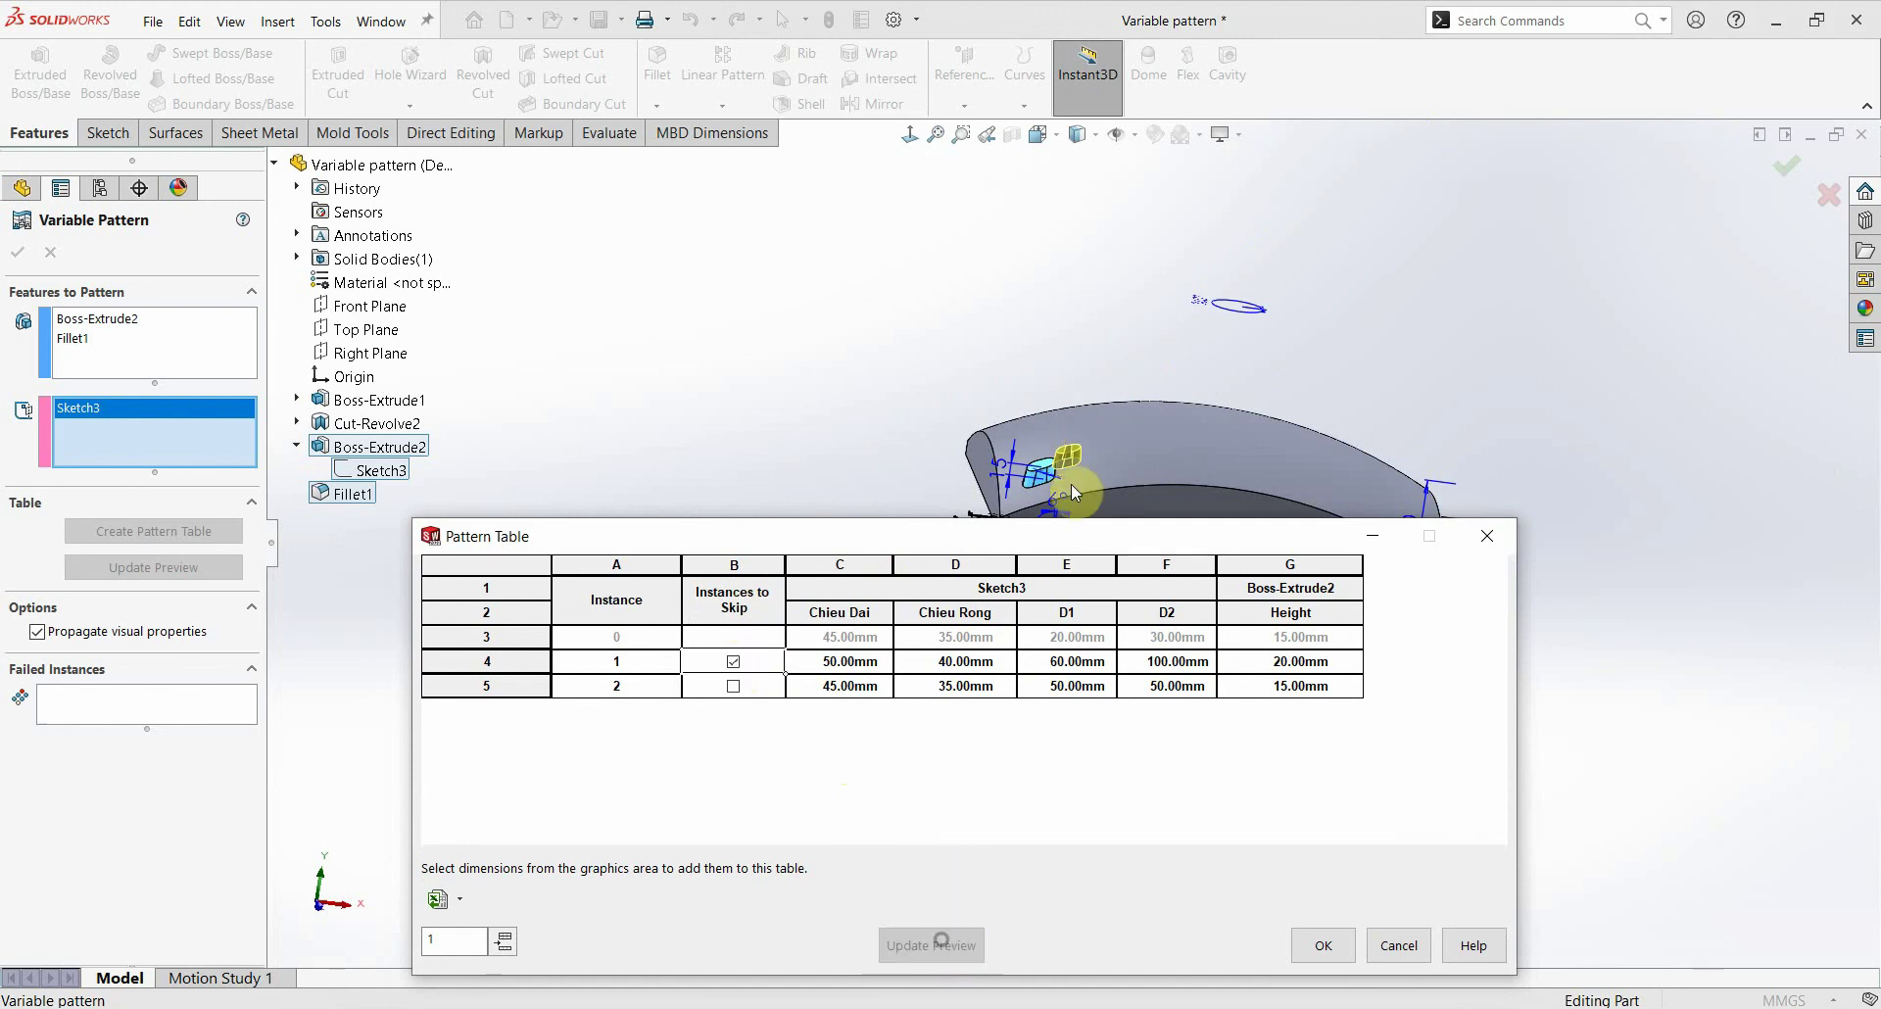
click(733, 661)
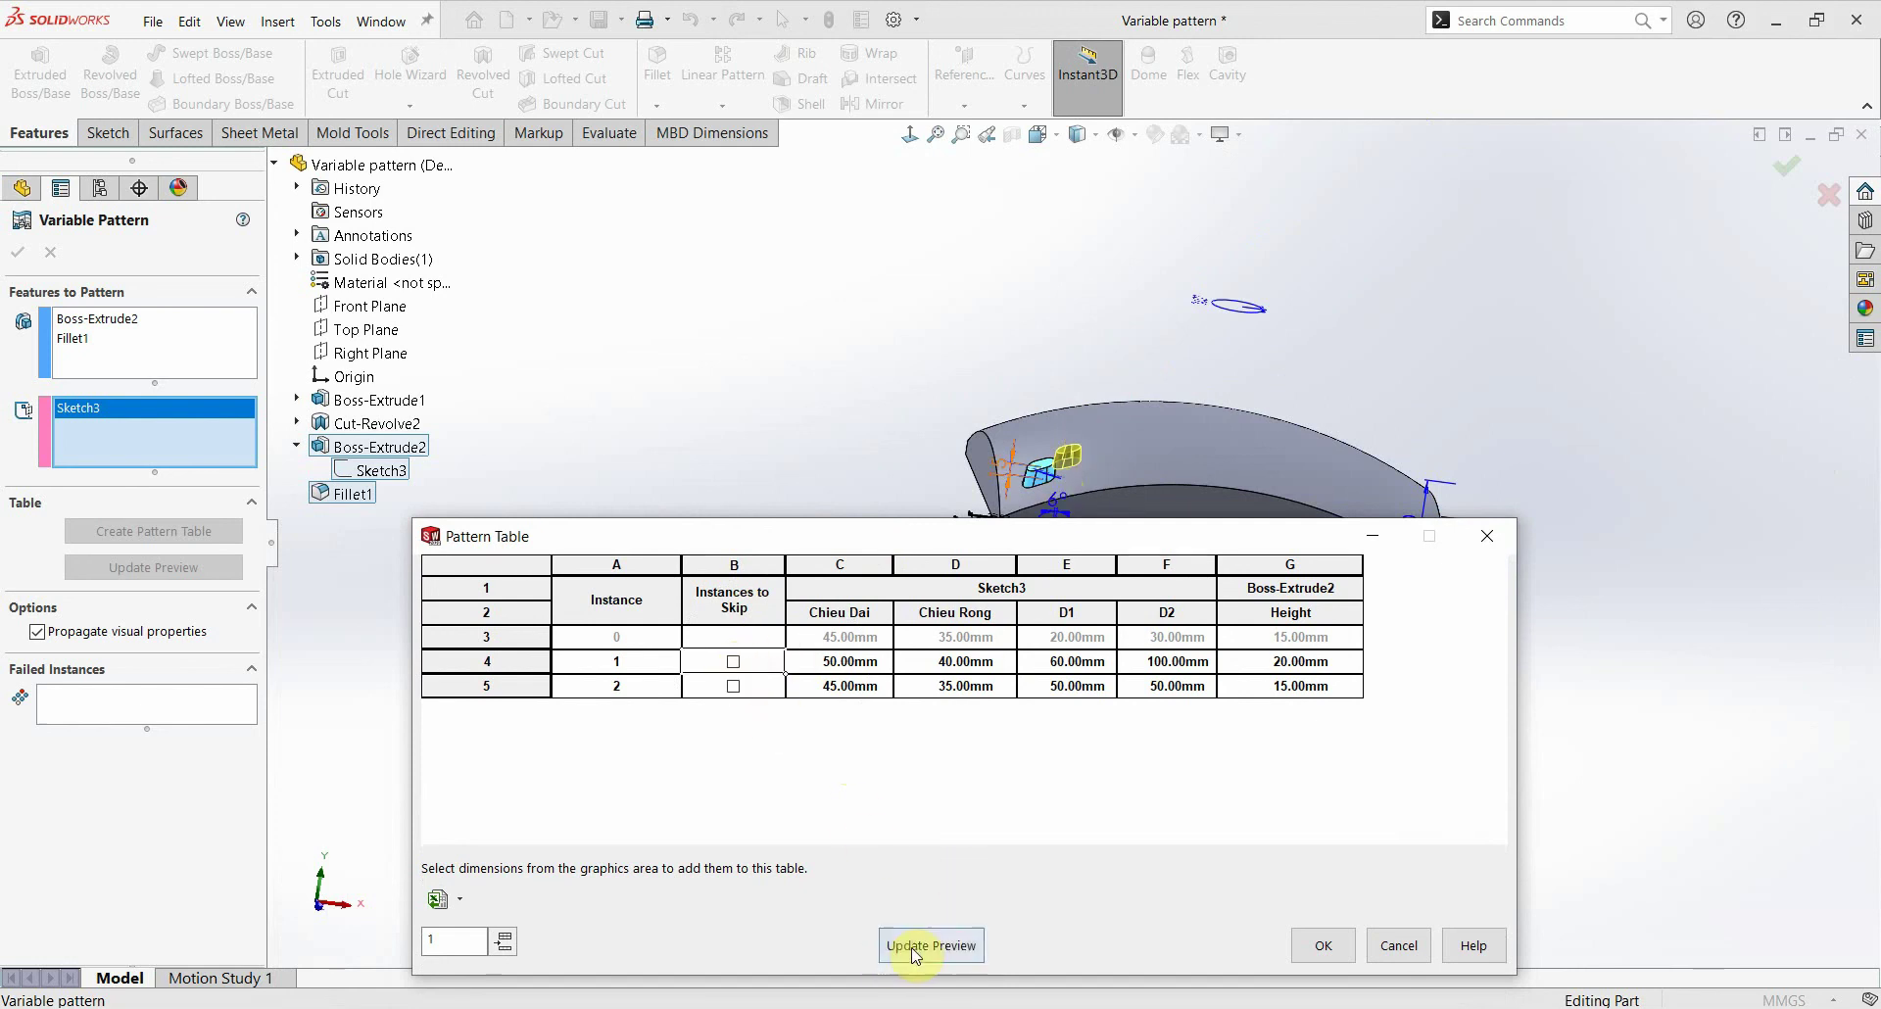
click(930, 943)
drag(537, 543, 553, 365)
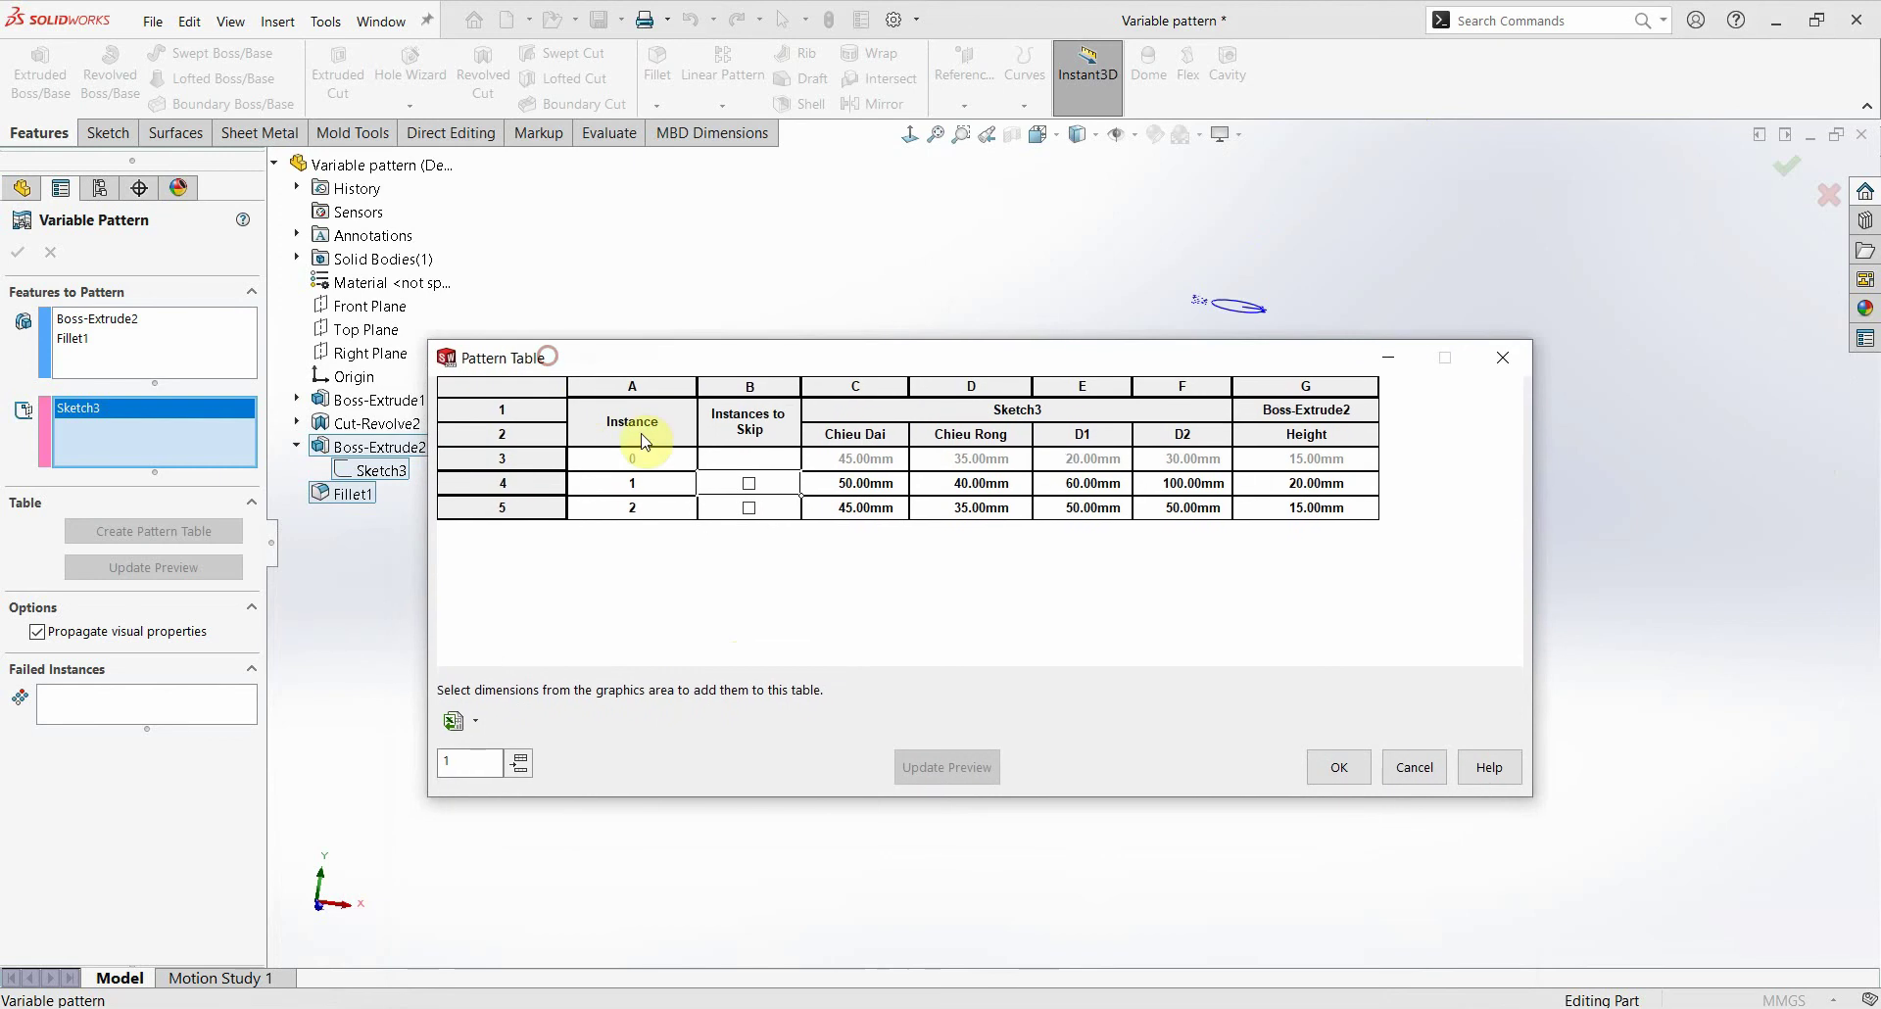
drag(964, 372, 999, 533)
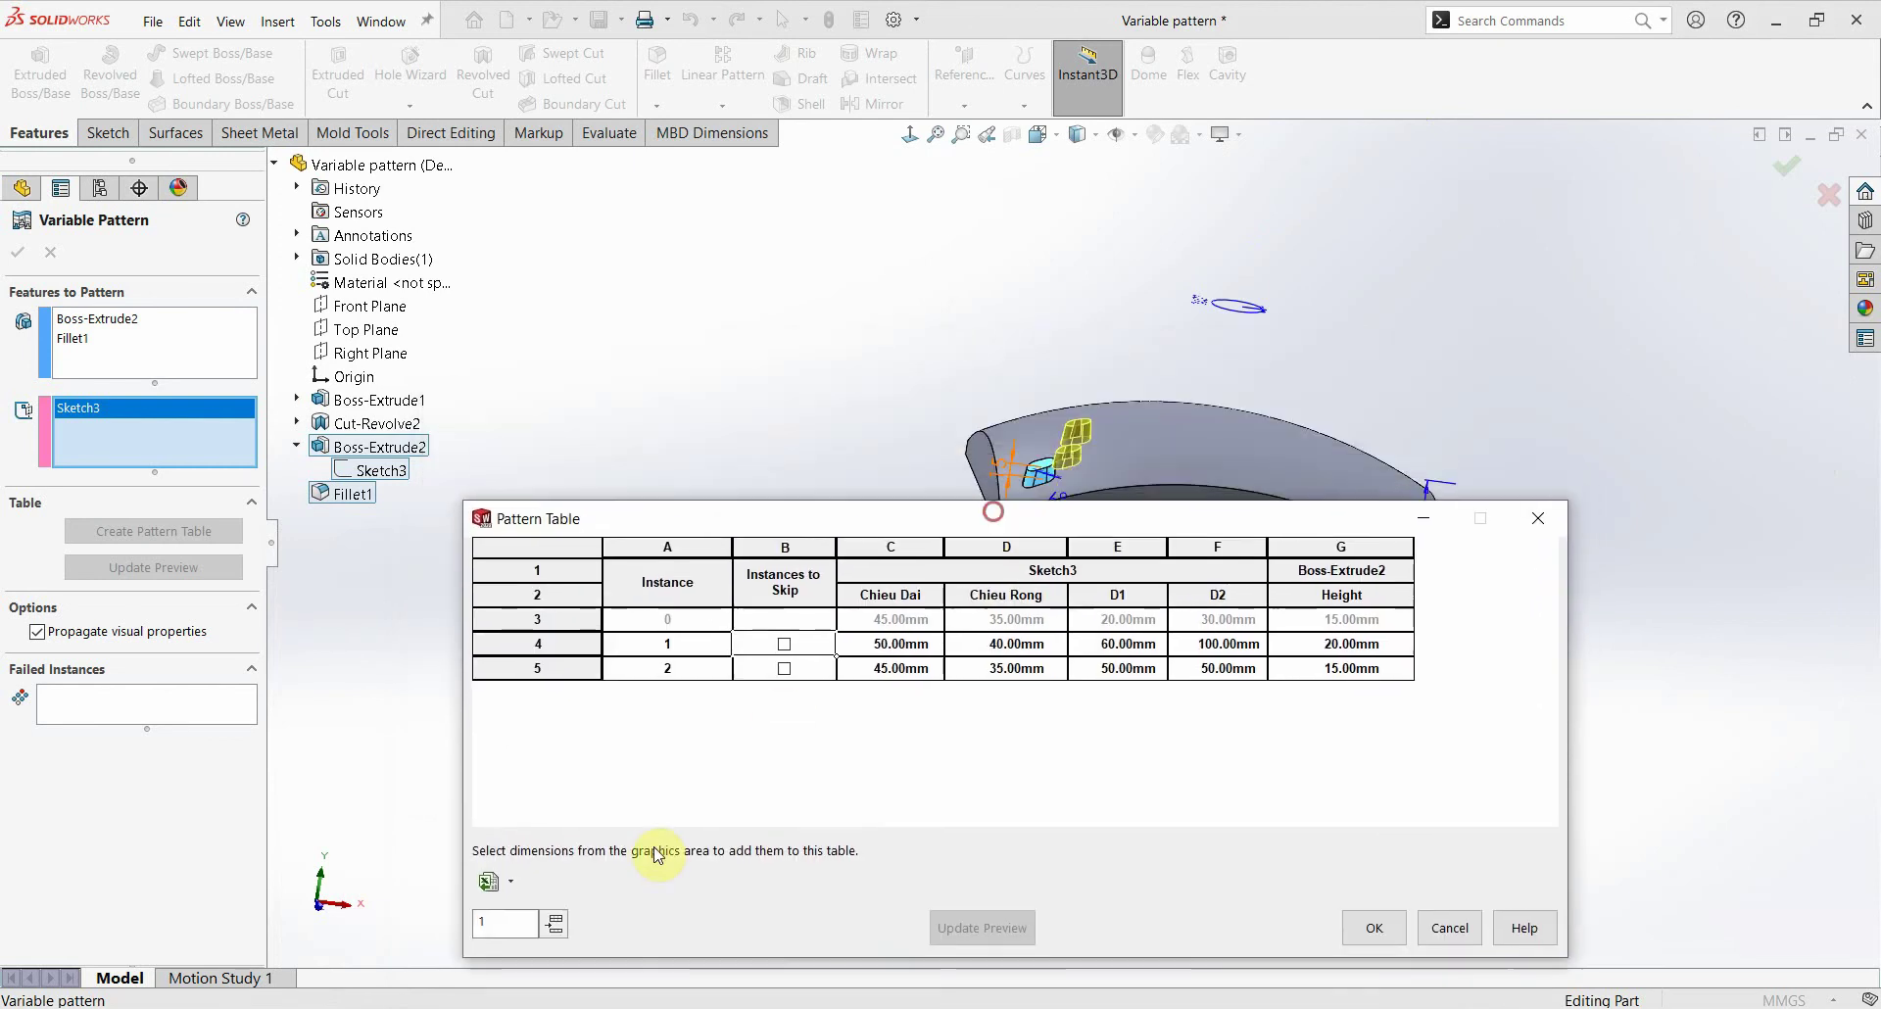
Step: Add instance 3 with D1 and D2 of -50 mm
click(553, 923)
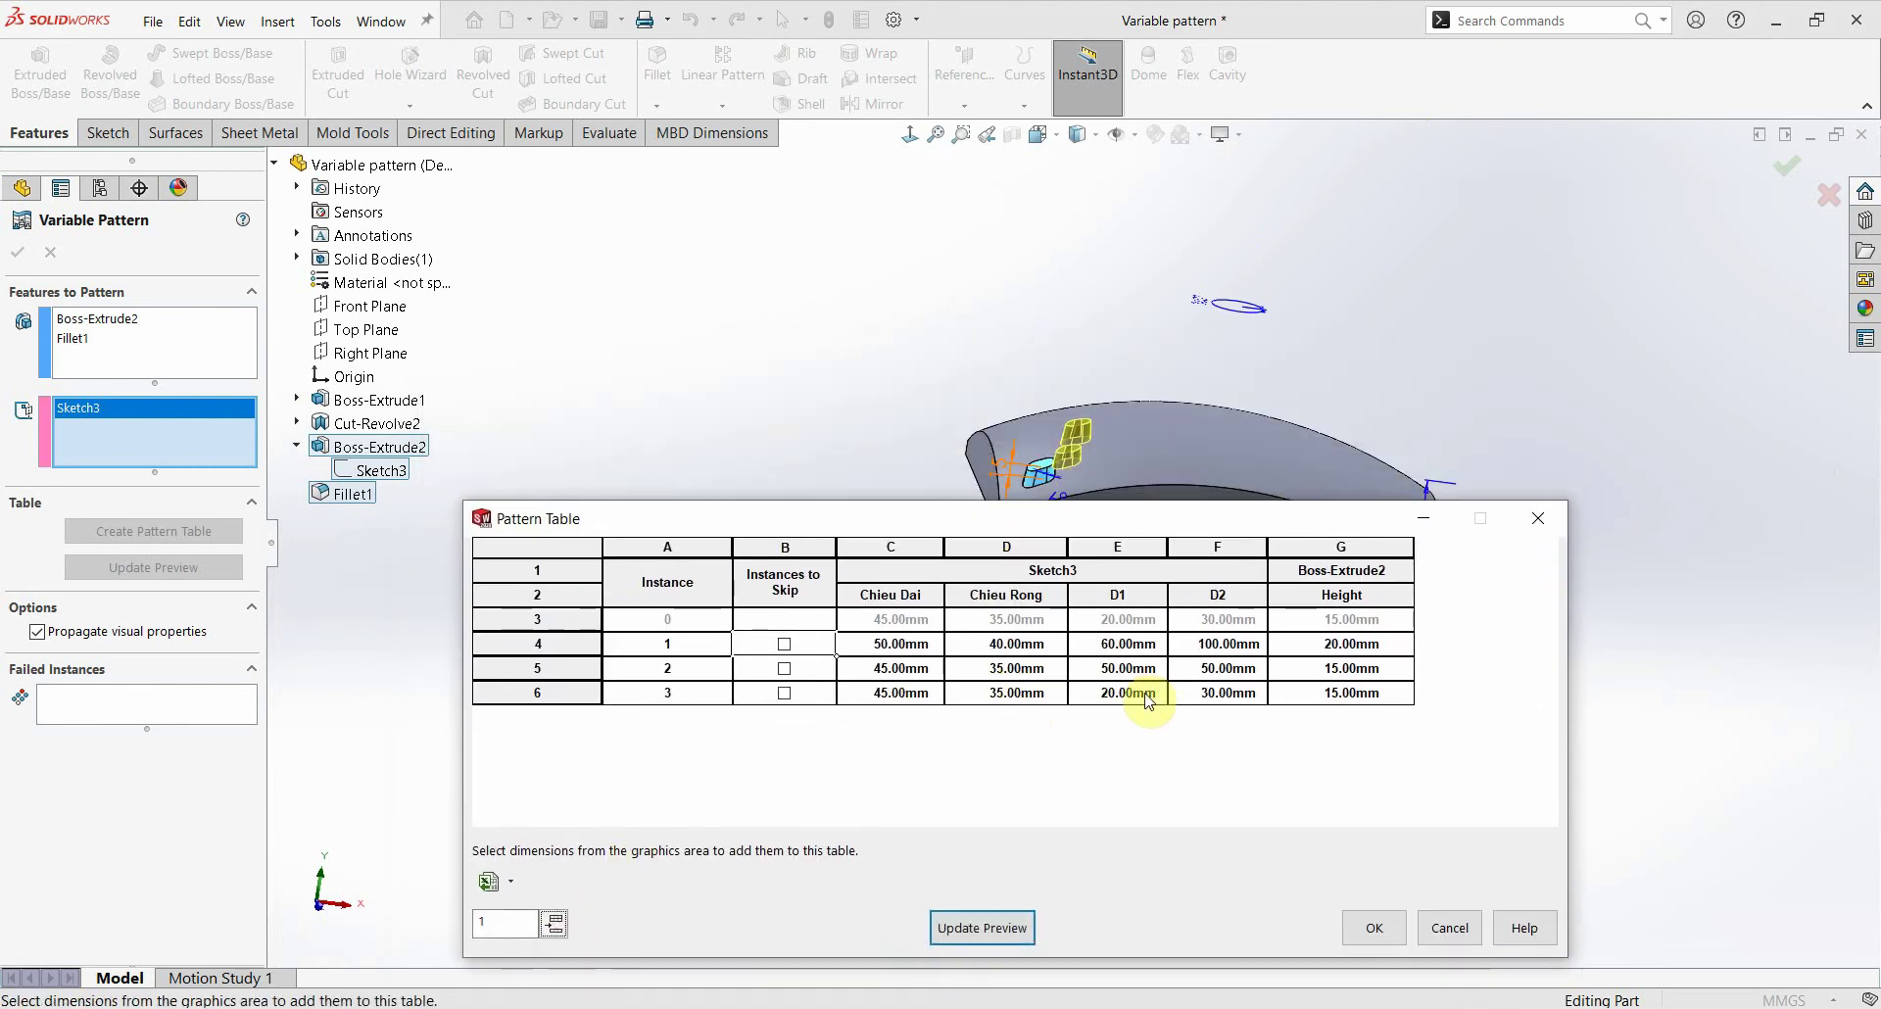
click(940, 470)
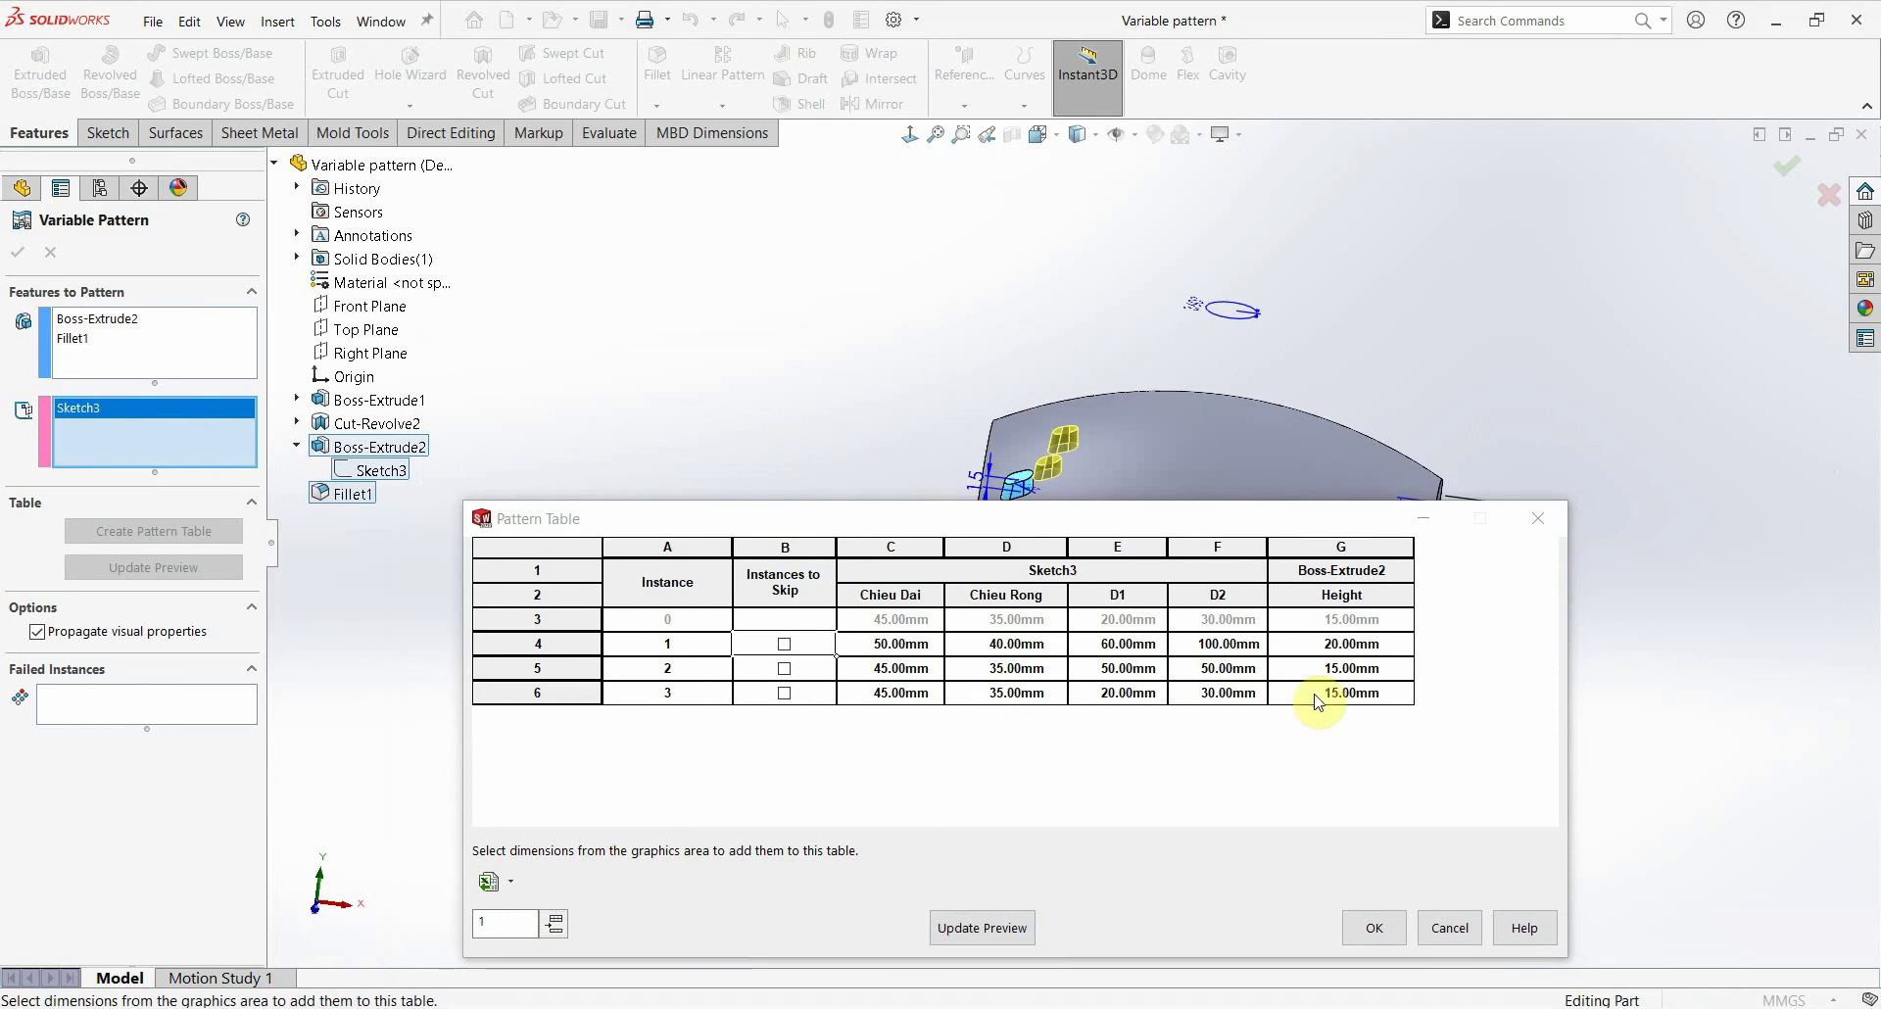
click(1125, 698)
text(-50)
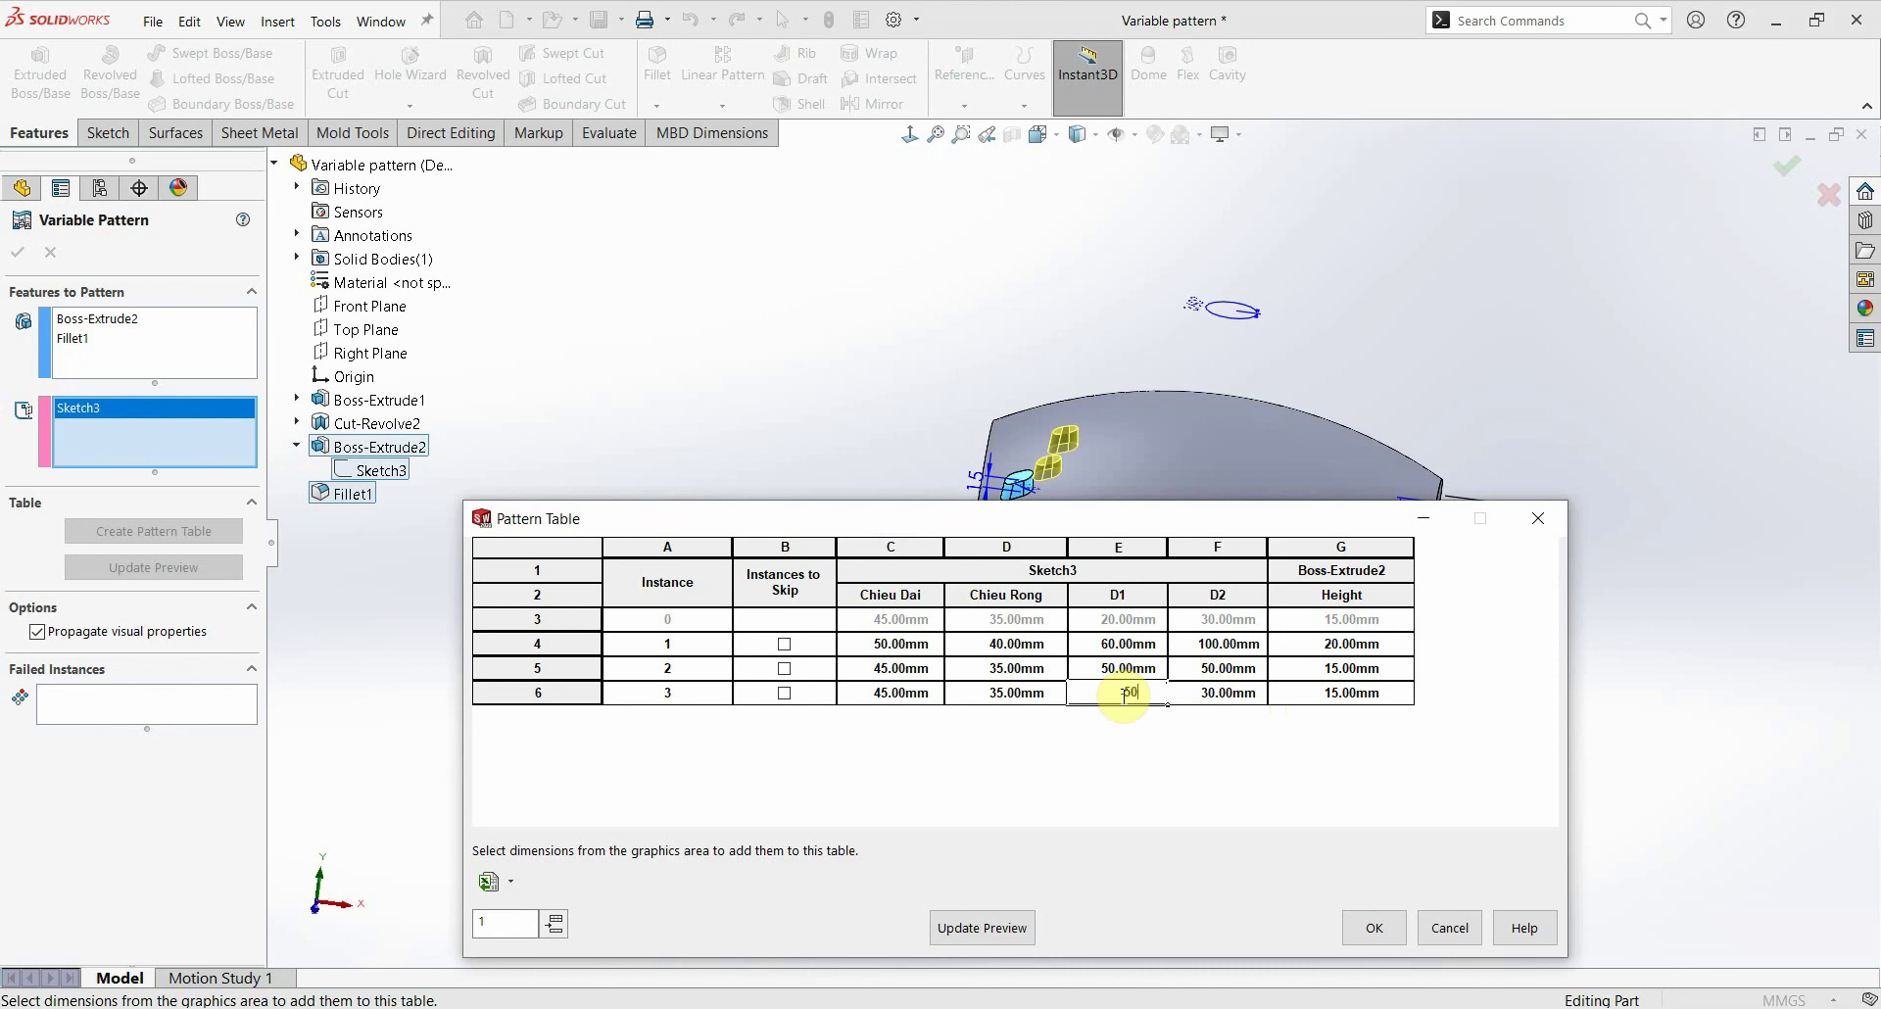
click(1204, 694)
text(-50)
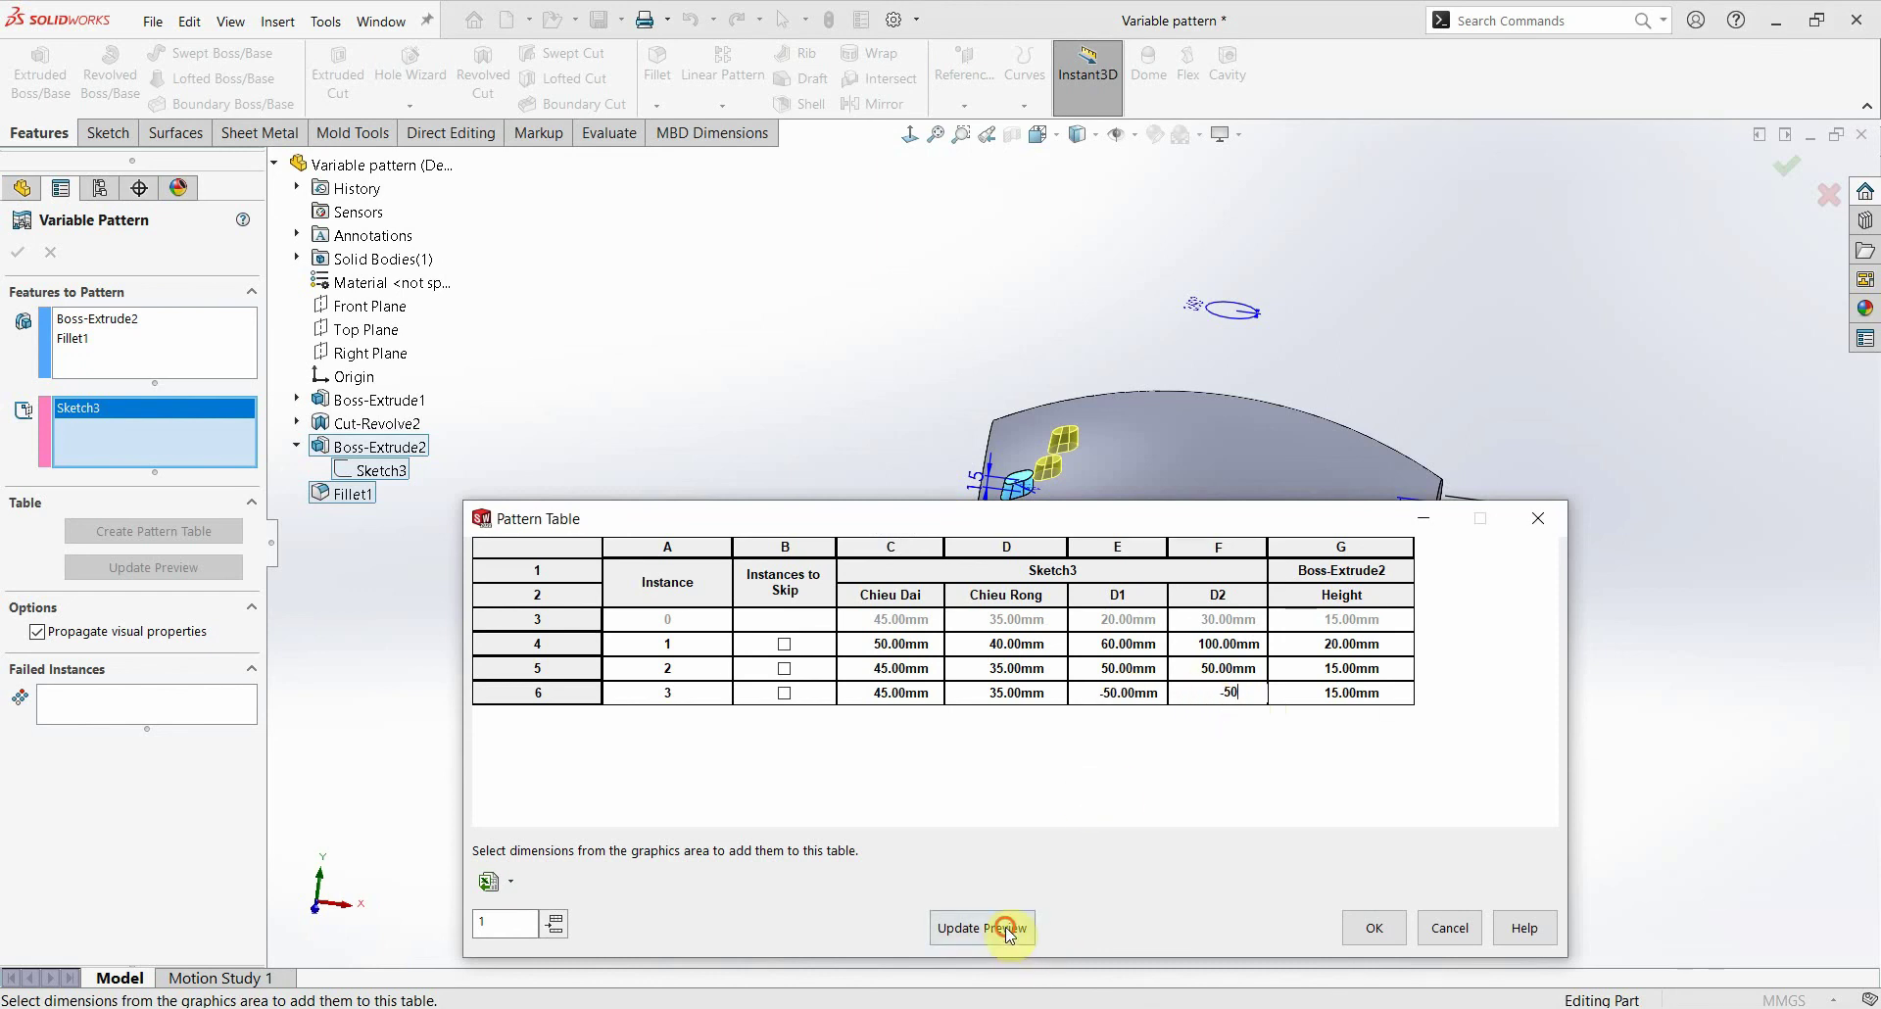
click(999, 926)
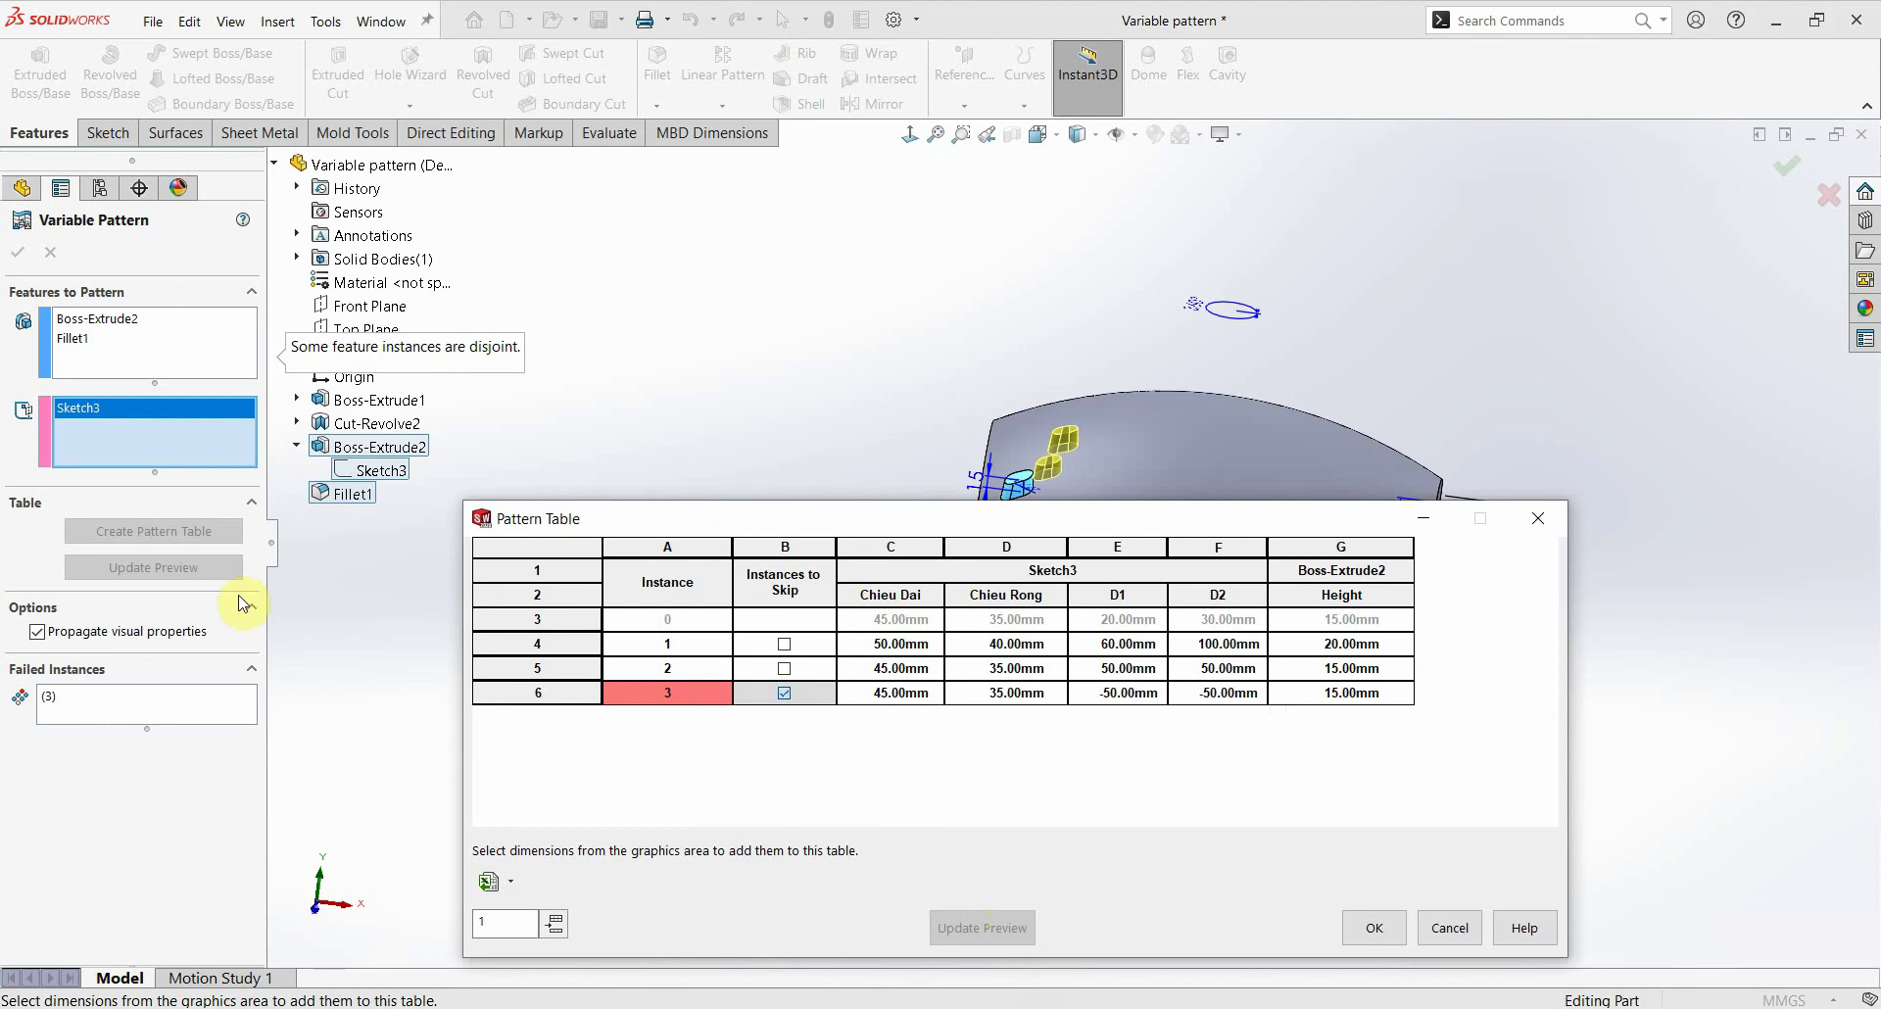
mouse_move(59, 700)
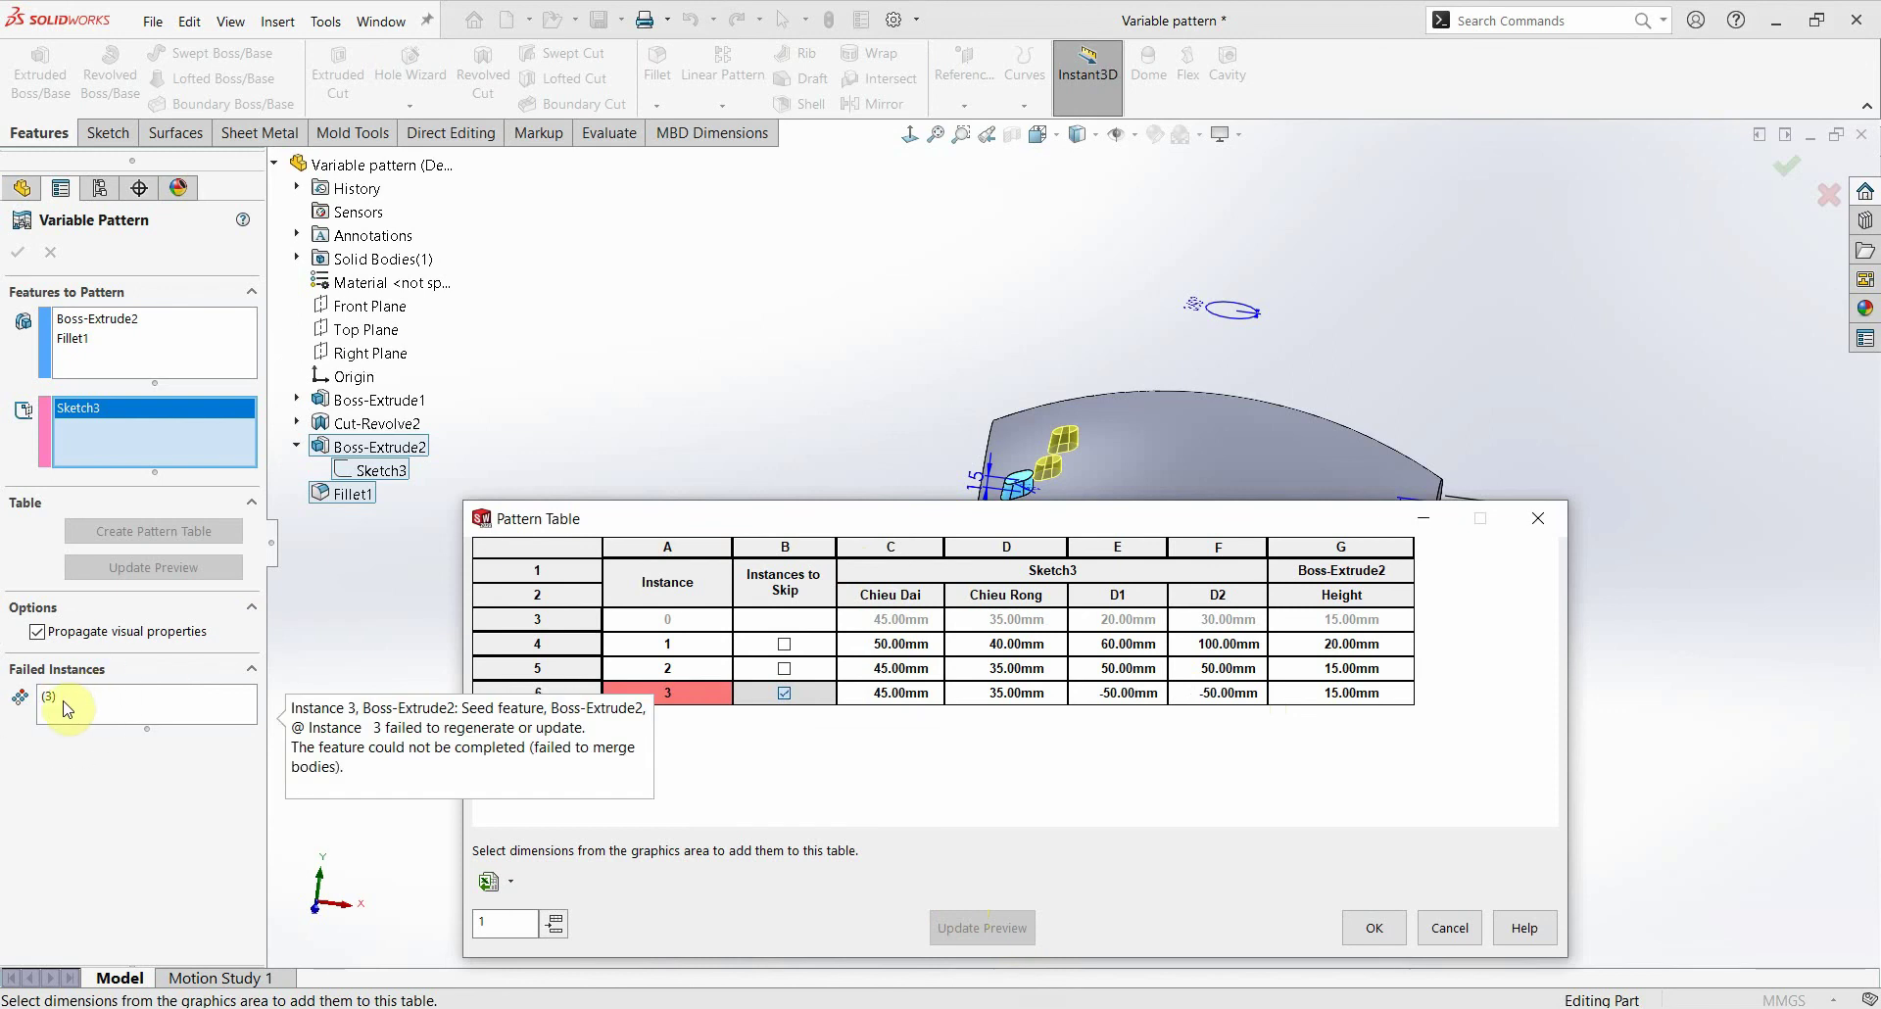
Step: Inspect the failed red instance 3 and the Failed Instances box
click(676, 695)
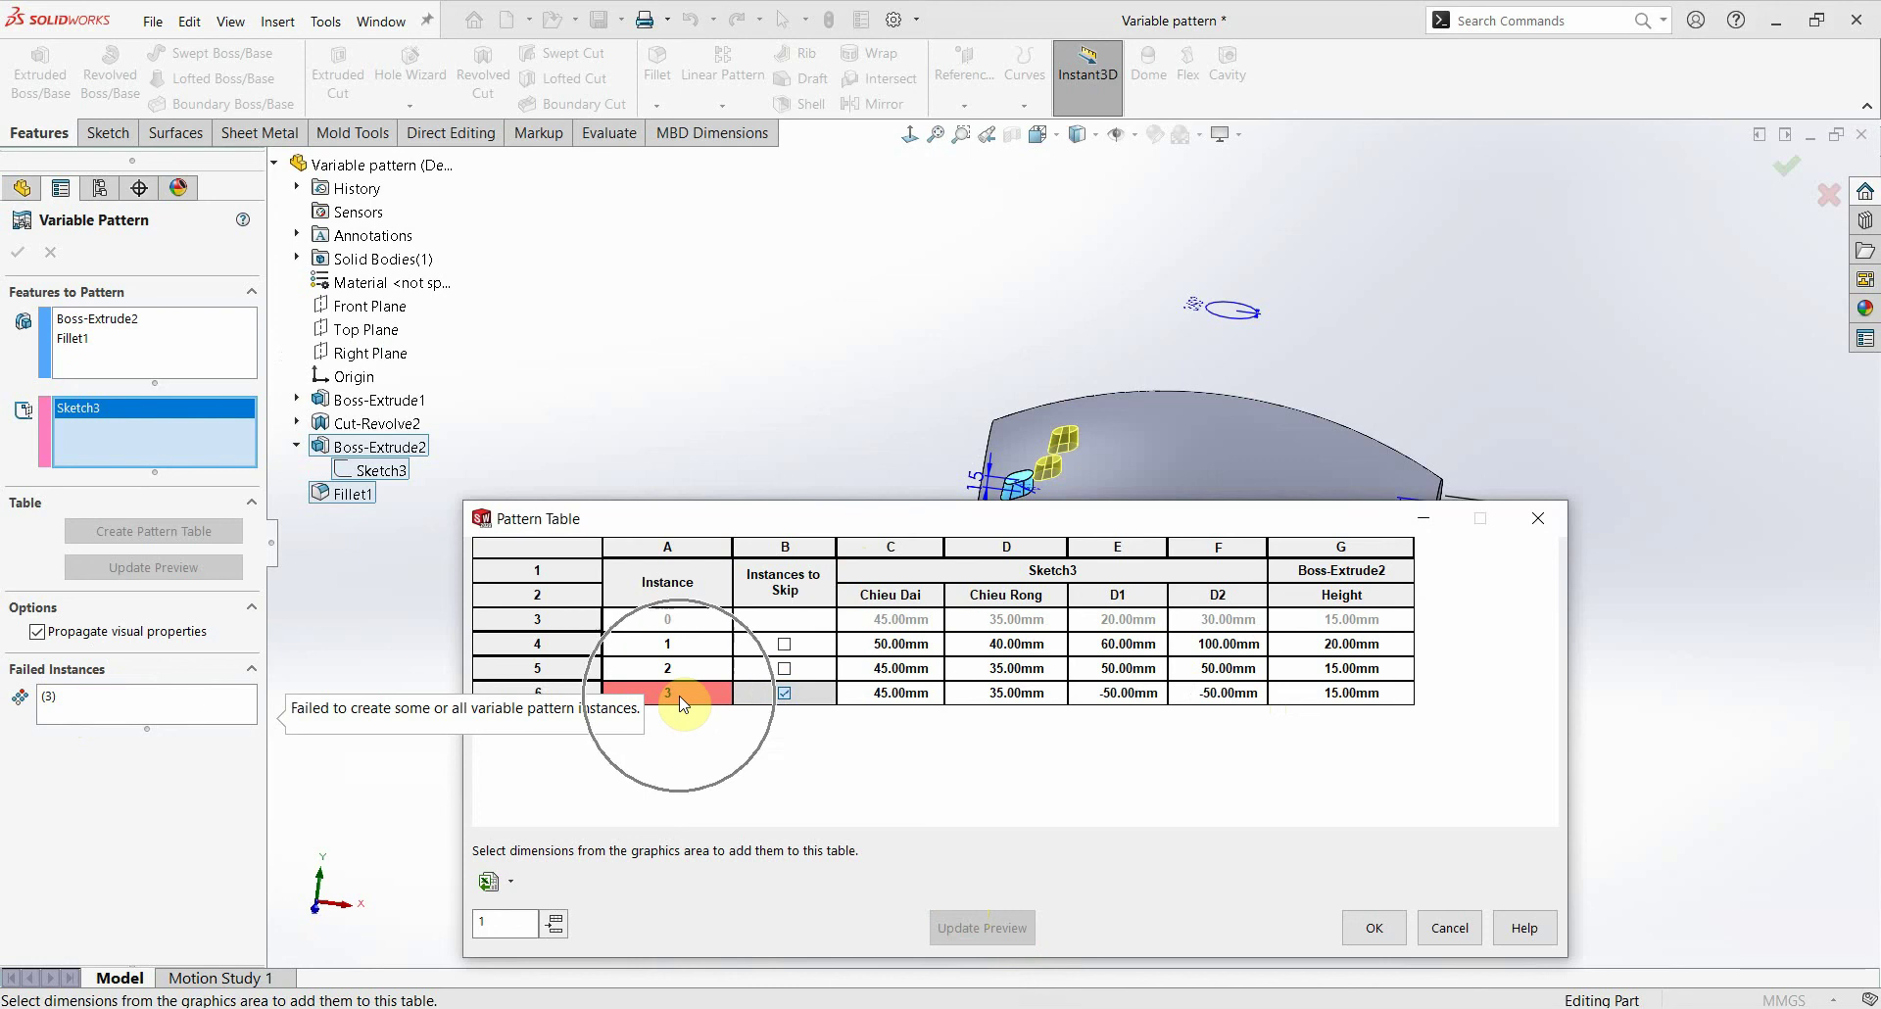
click(128, 705)
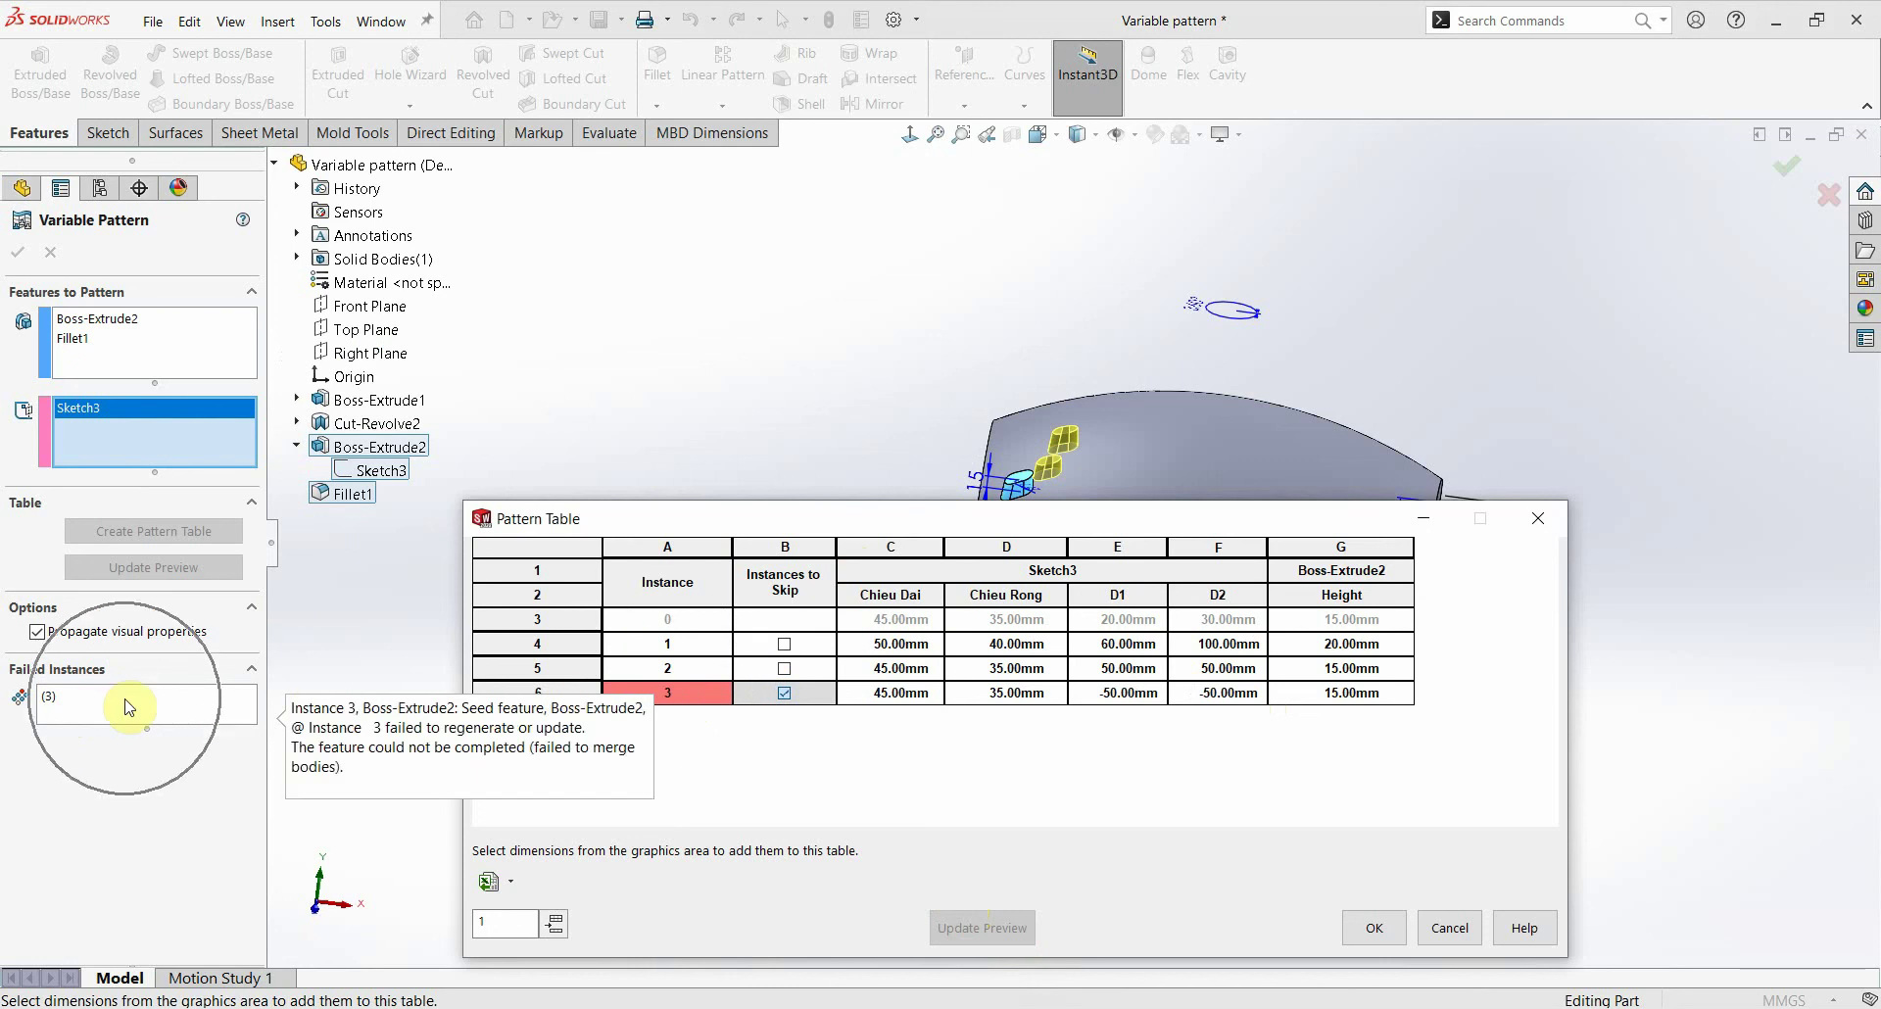
click(56, 697)
click(72, 699)
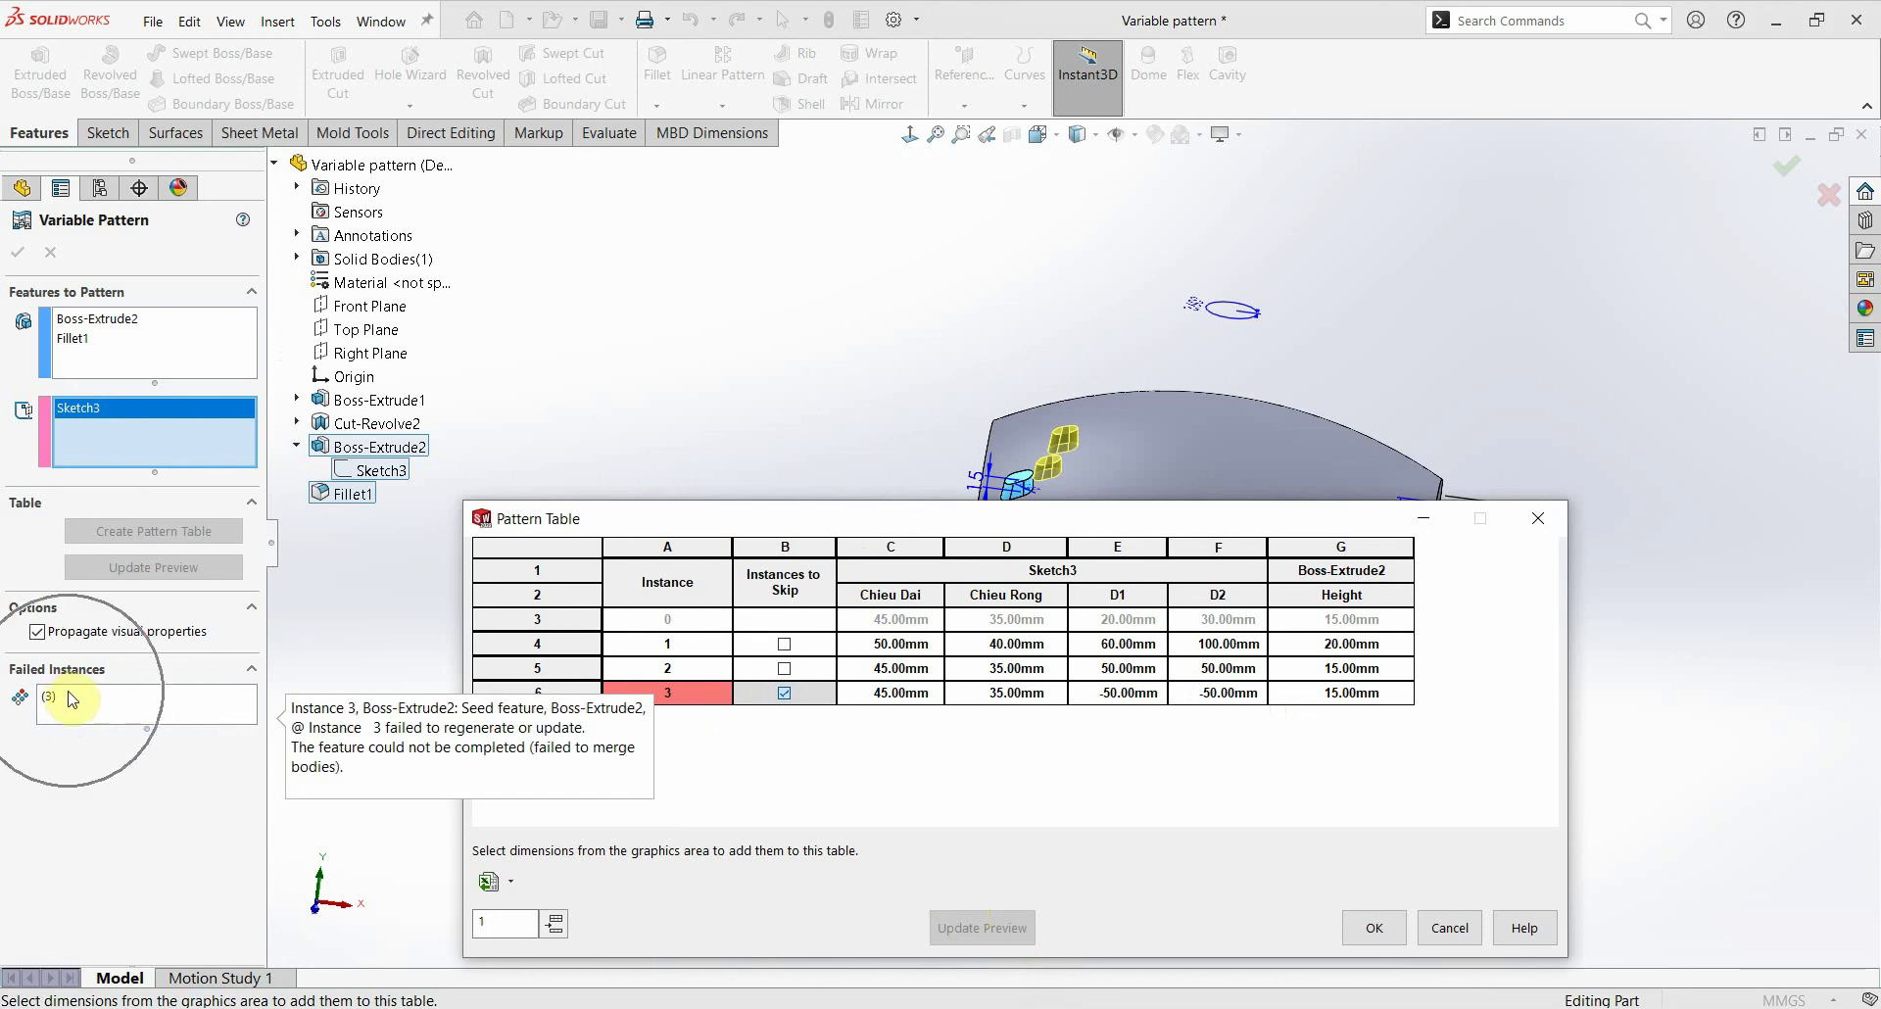
click(782, 482)
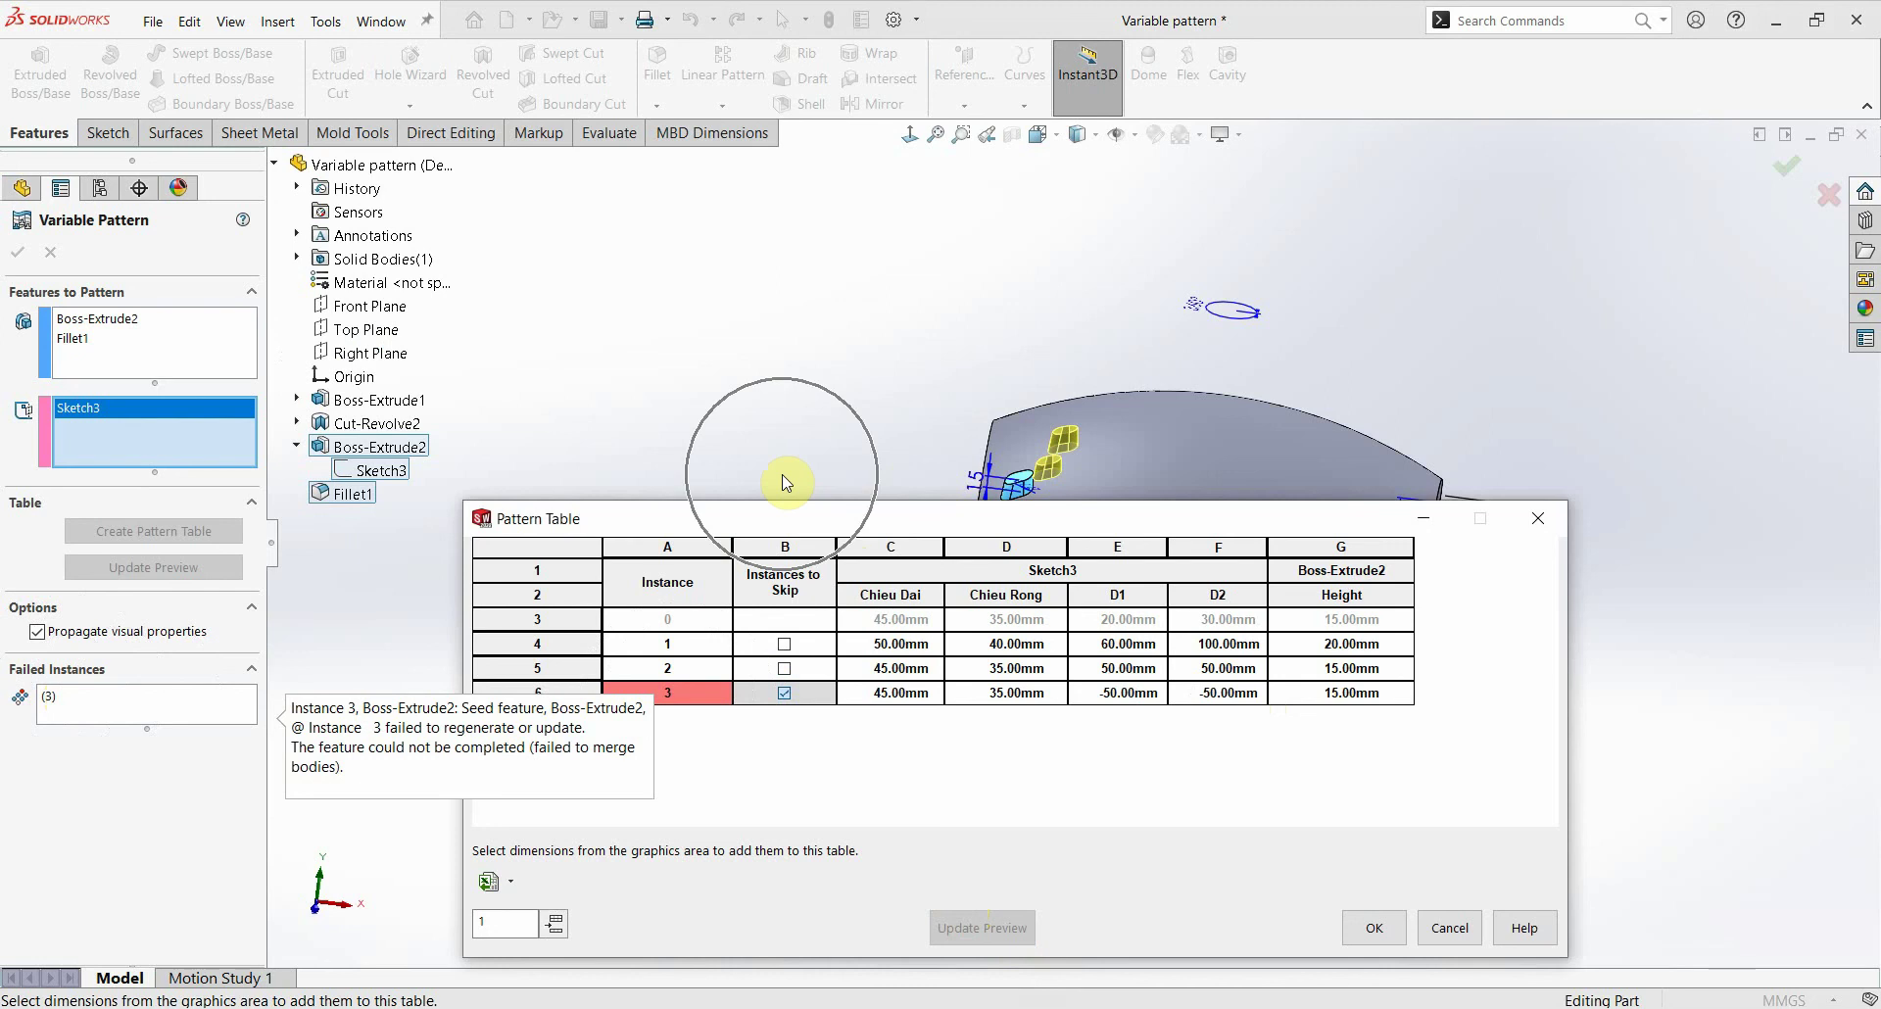
click(71, 306)
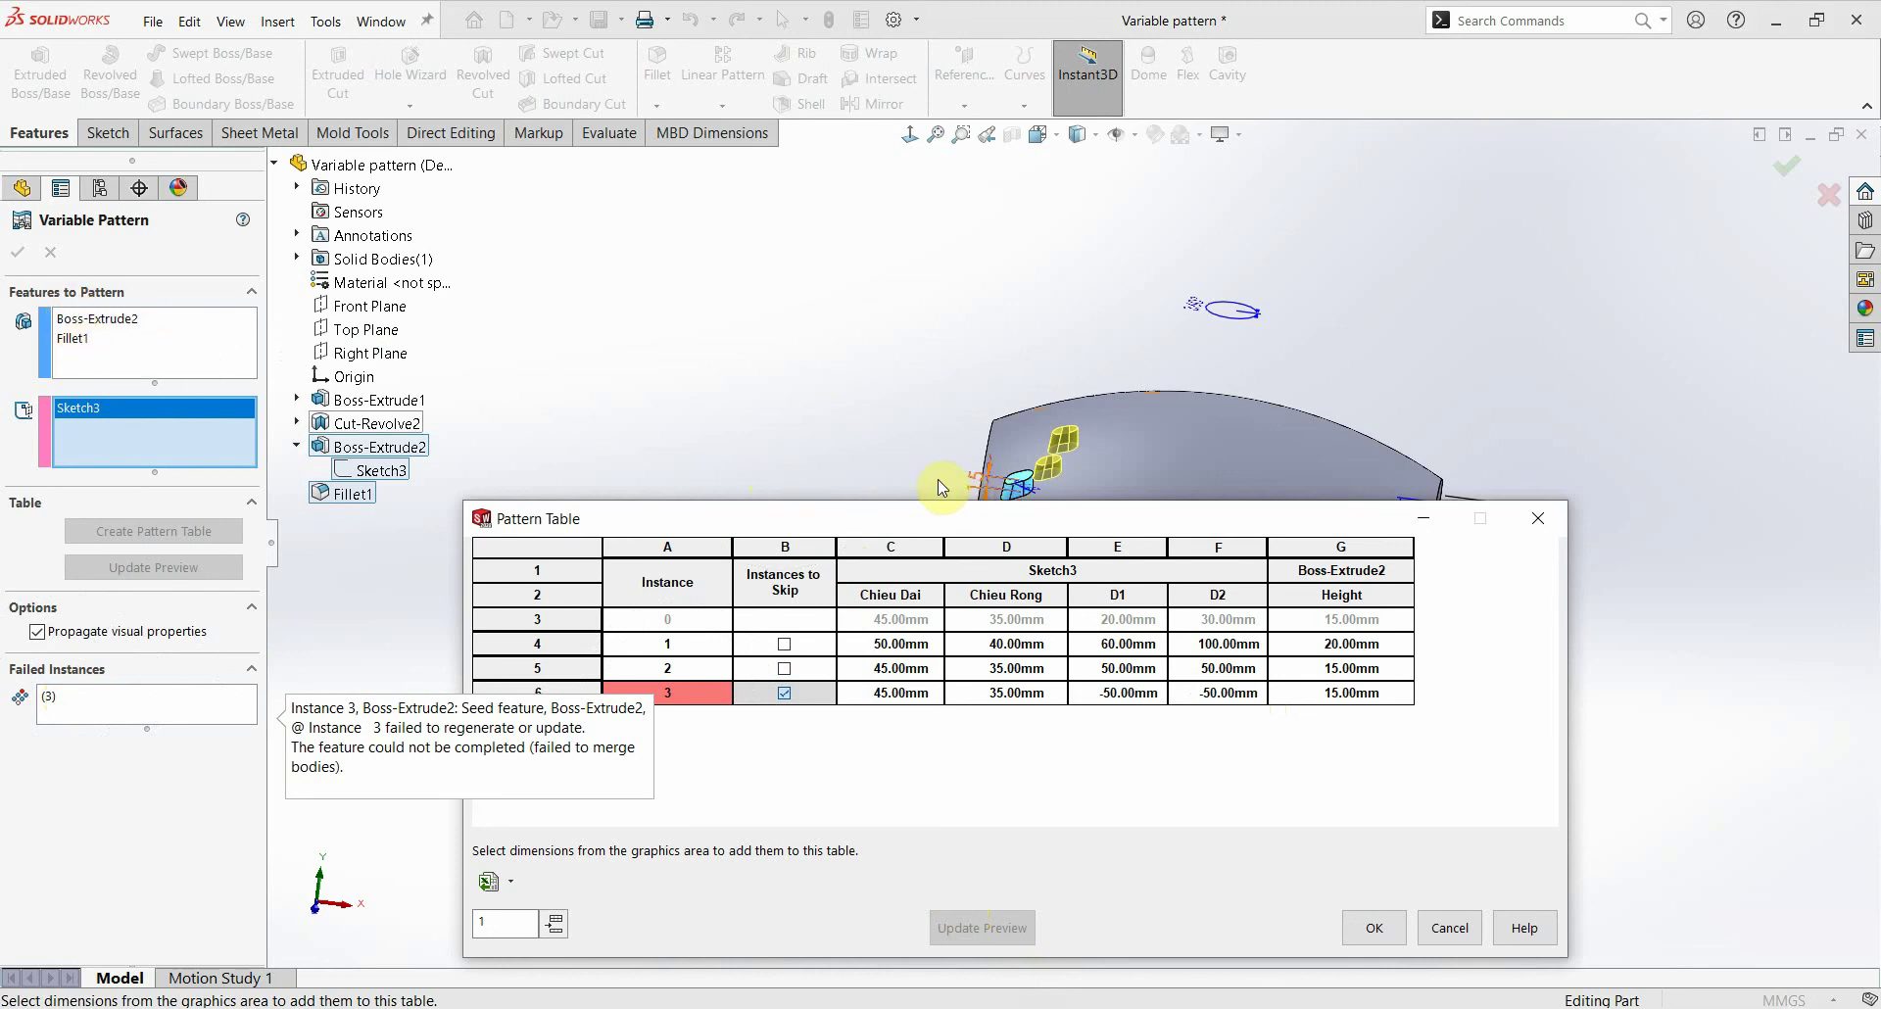
Step: Unskip instance 3, set its D1 to 200 mm, and refresh the preview
click(826, 484)
double_click(1128, 697)
text(200)
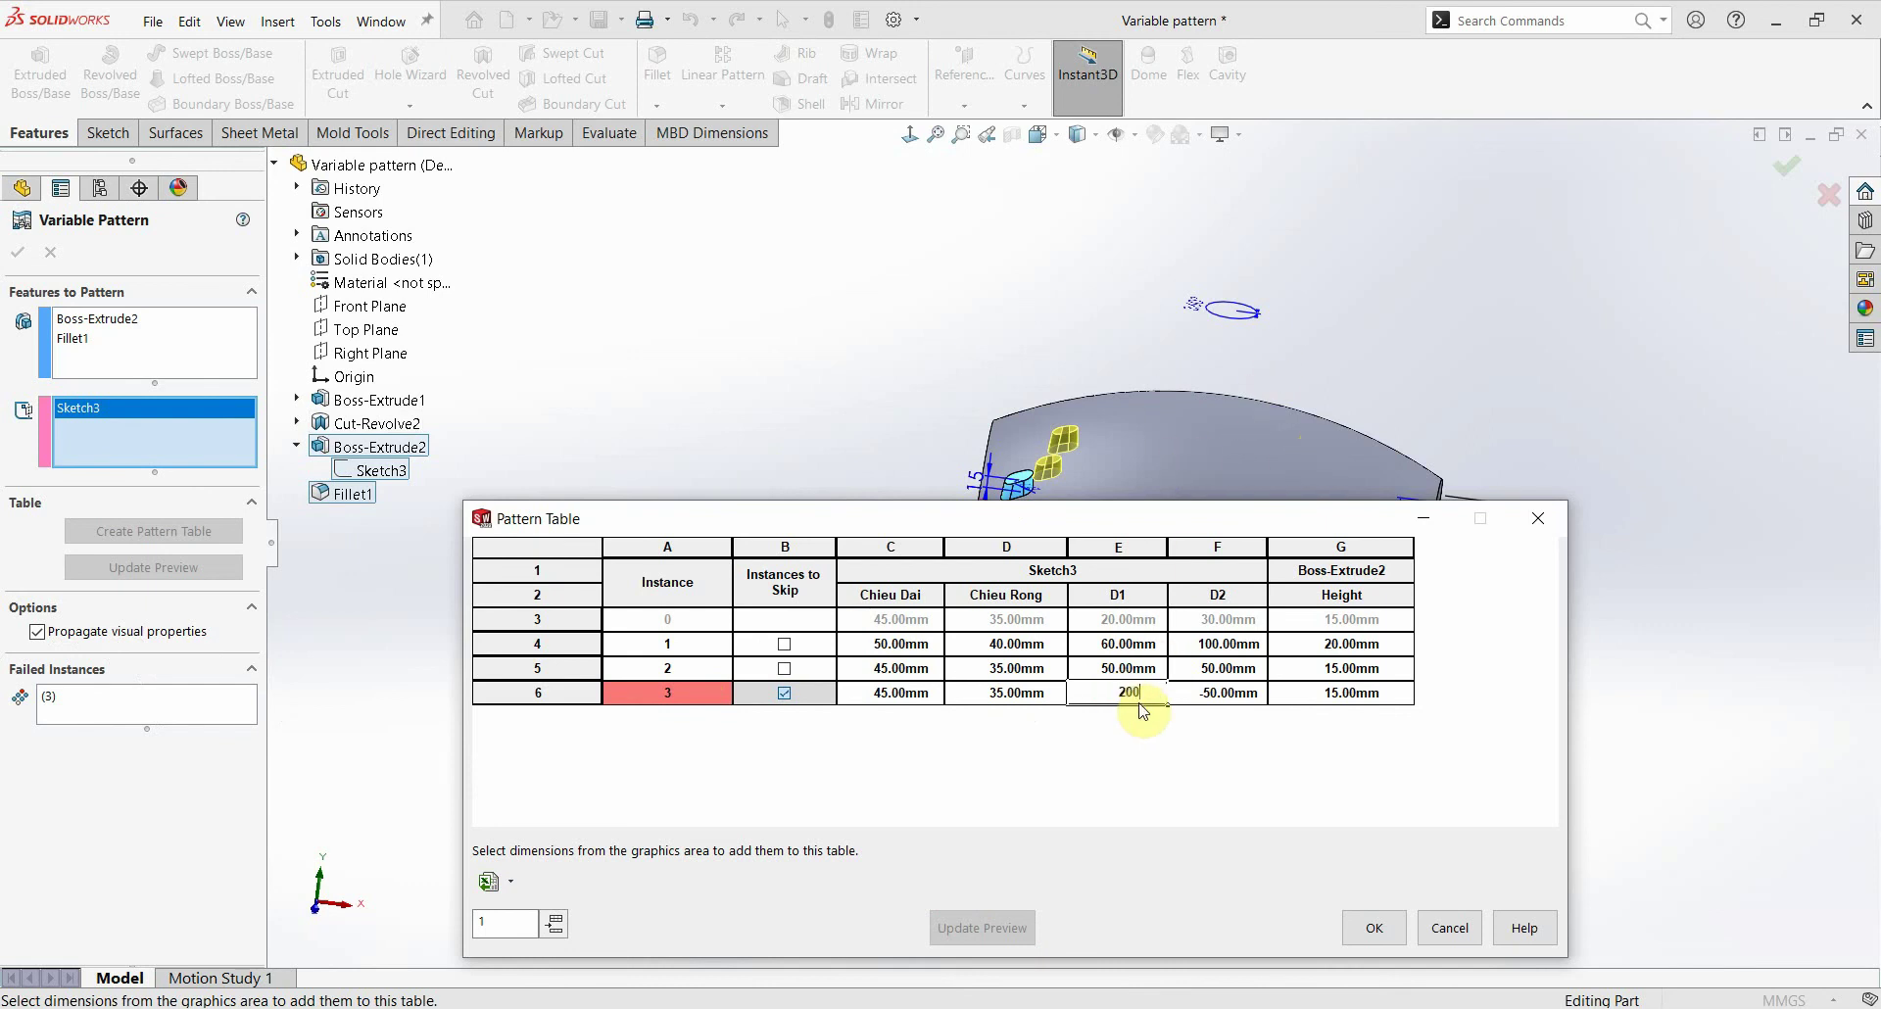
double_click(1219, 693)
text(100)
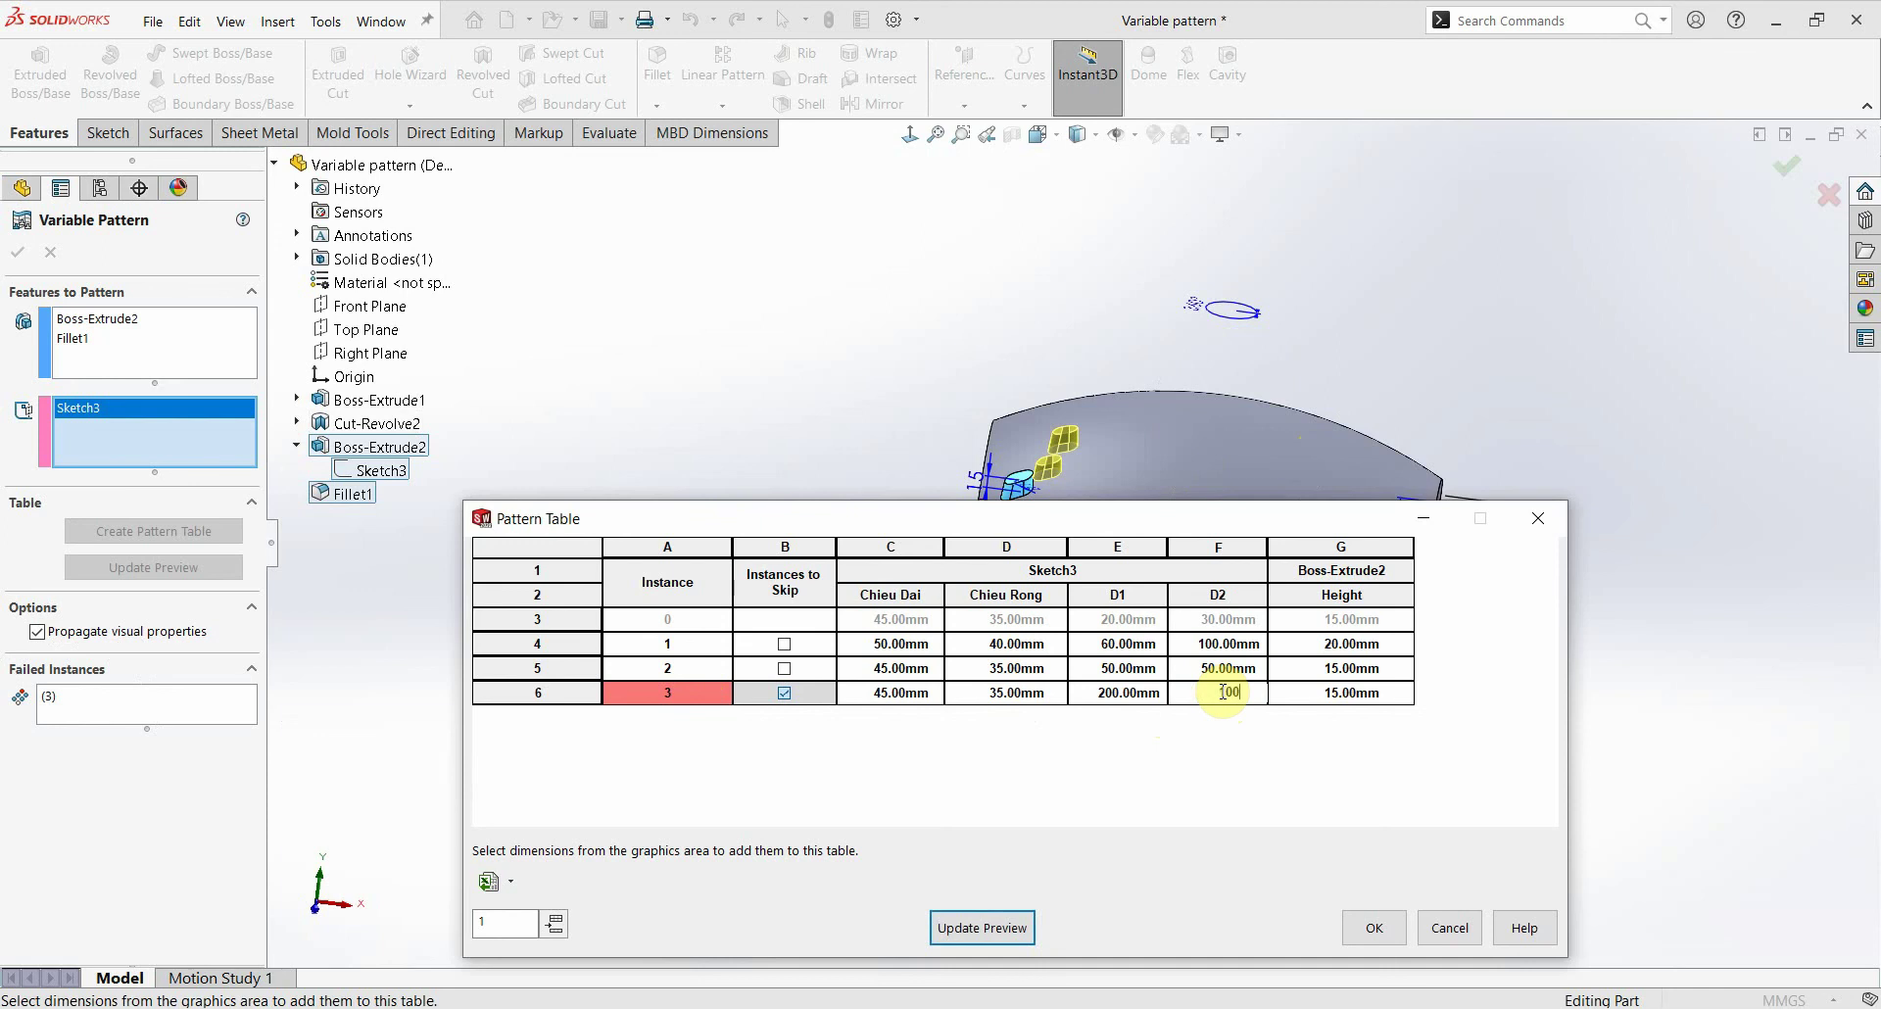
click(988, 929)
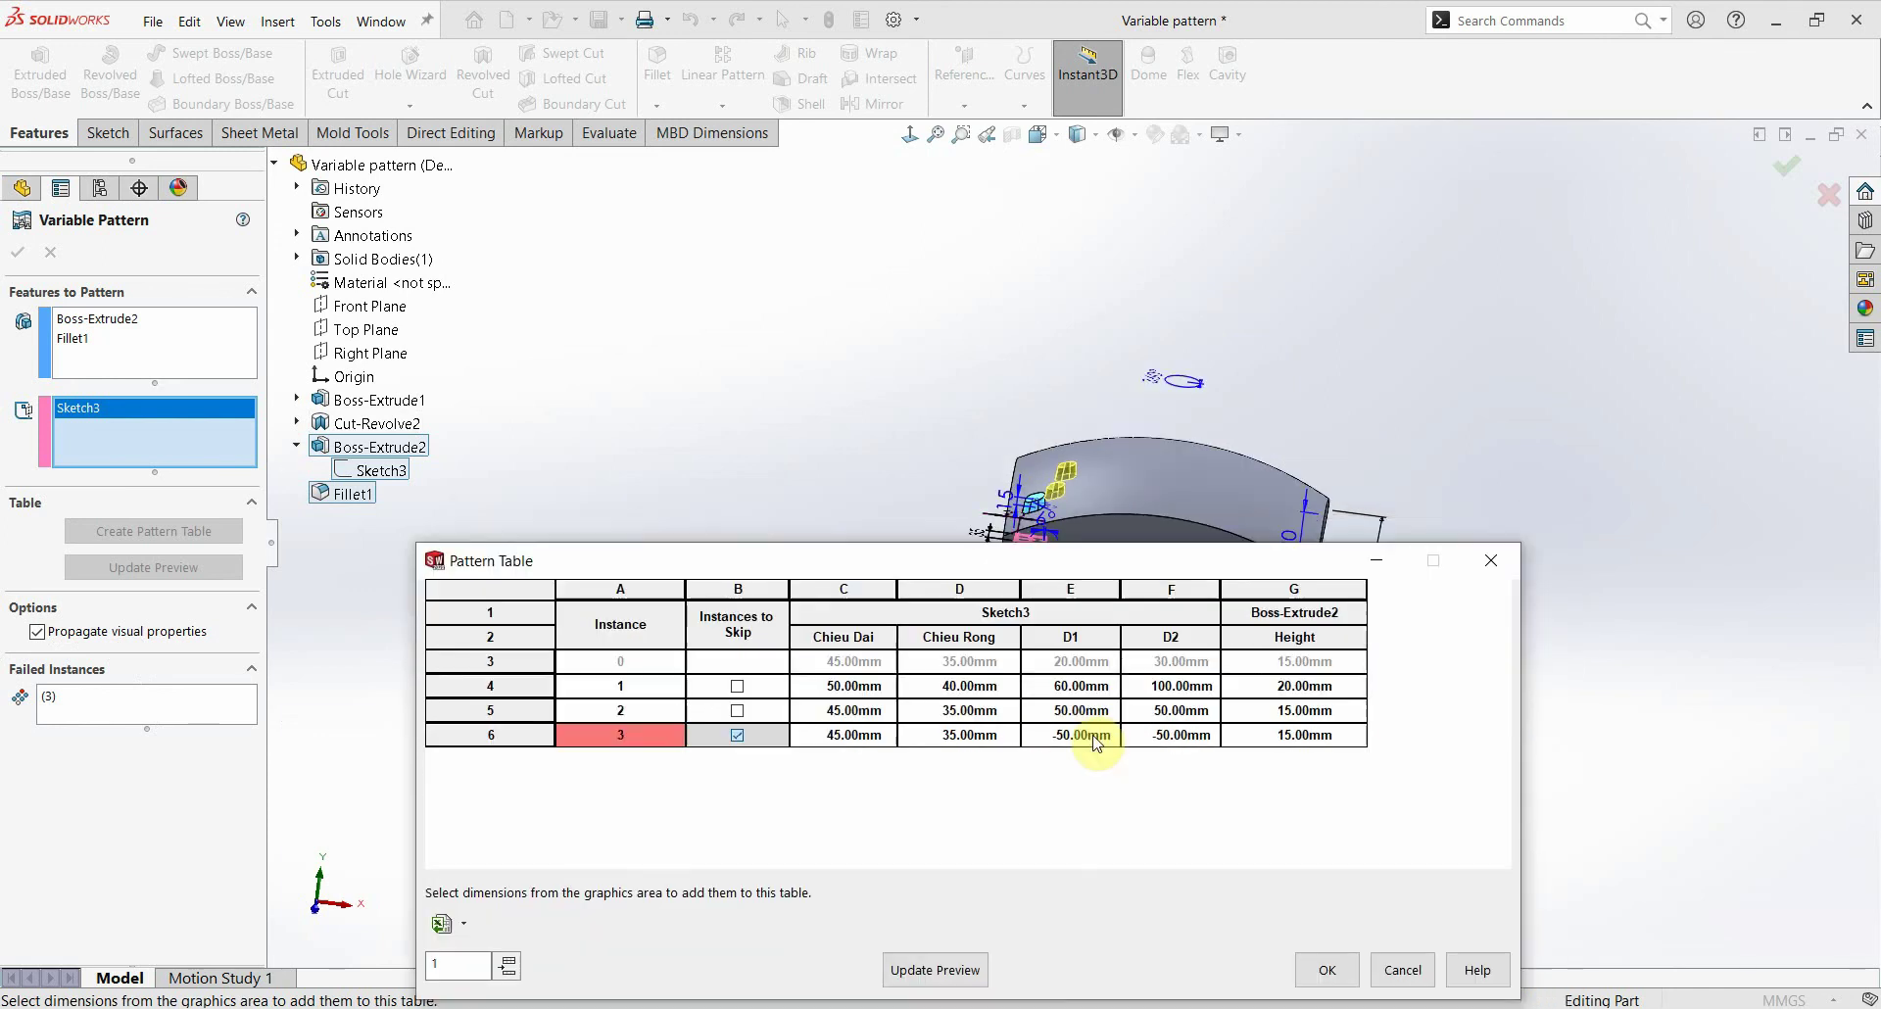
Step: Set instance 3's D1 to 120 mm and D2 to 100 mm and preview it
double_click(1094, 735)
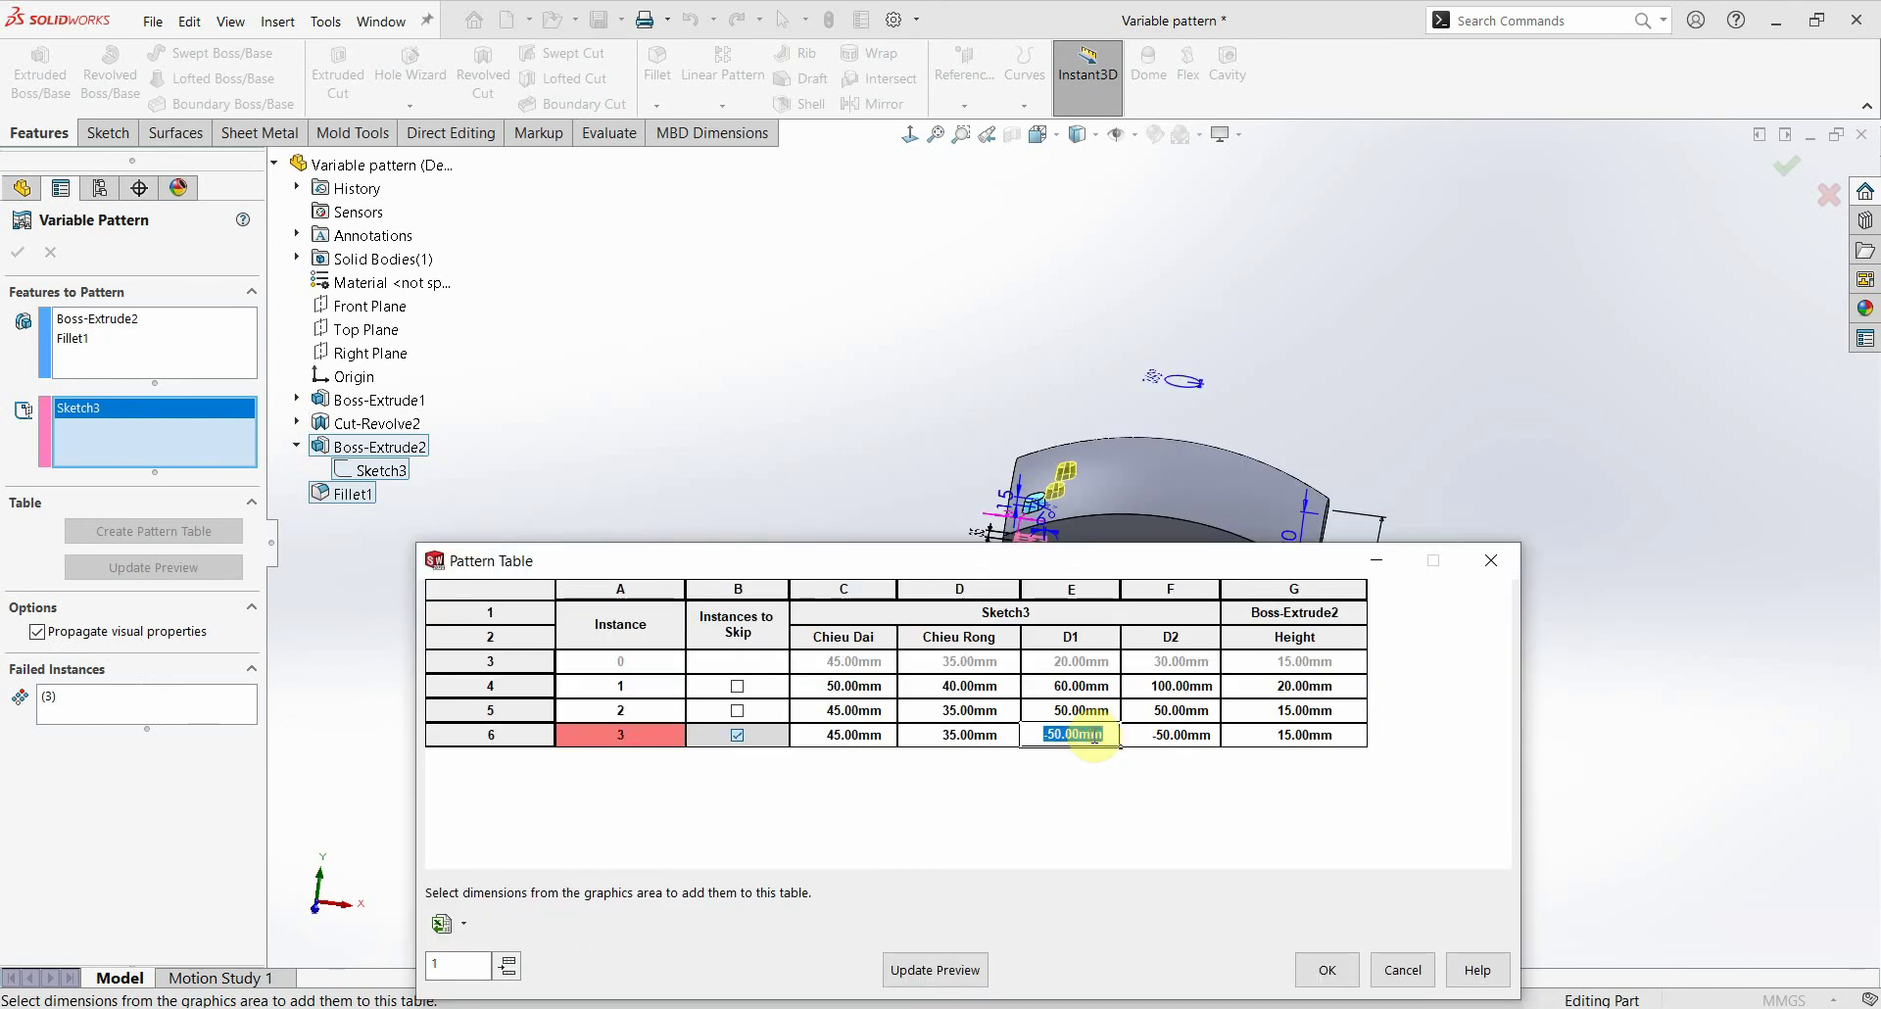
double_click(1179, 734)
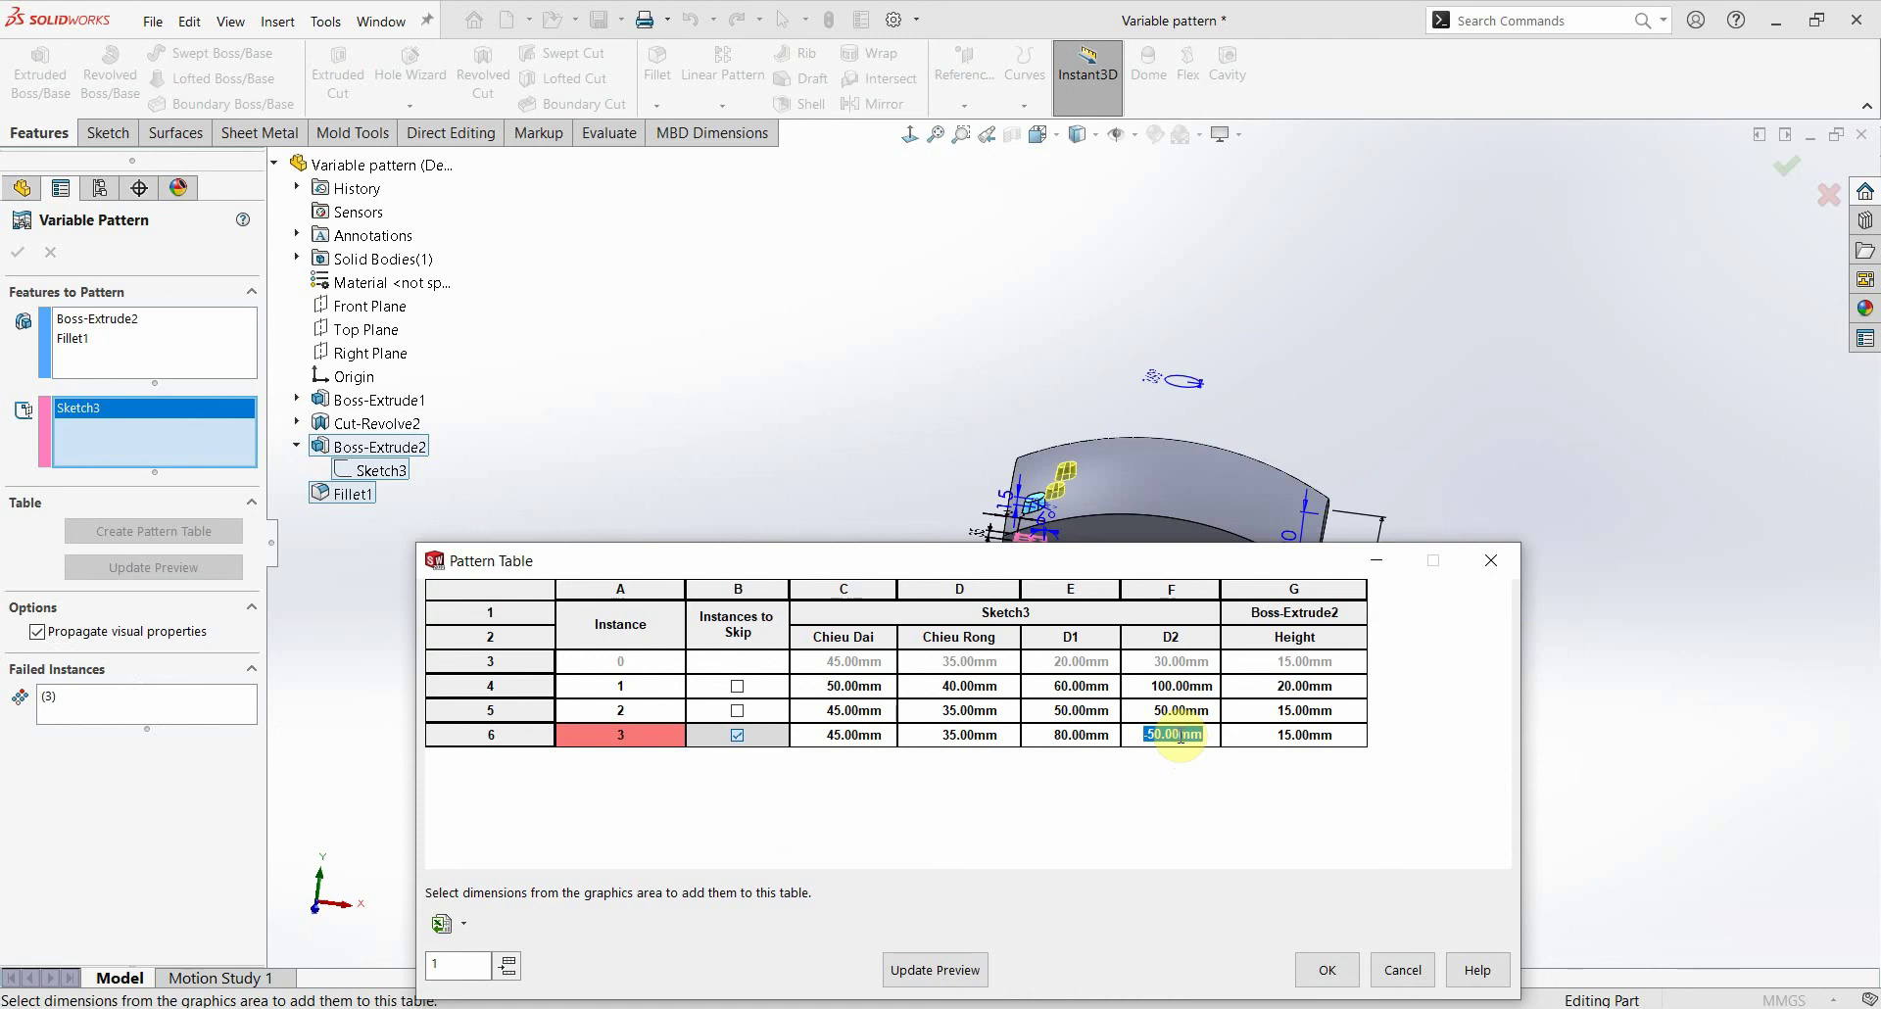
text(100)
click(1102, 845)
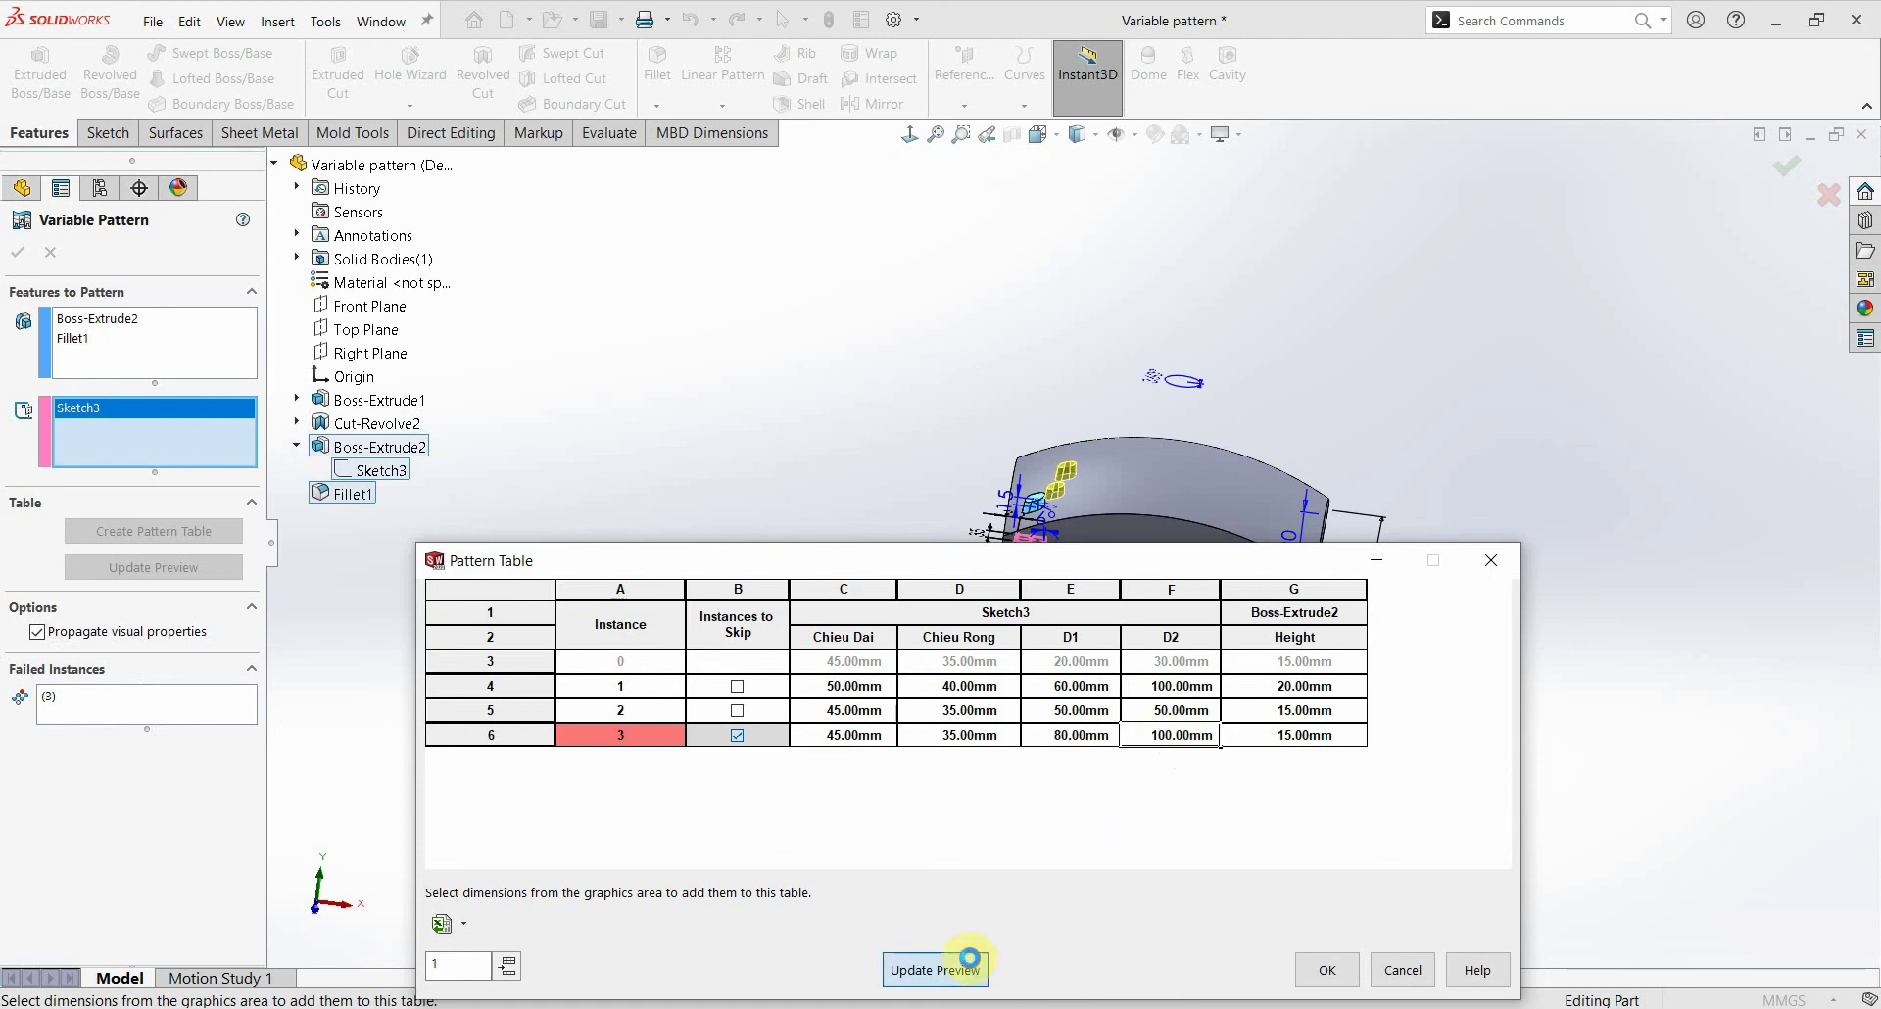
click(970, 959)
scroll(1087, 480, down, 2)
scroll(1078, 490, down, 3)
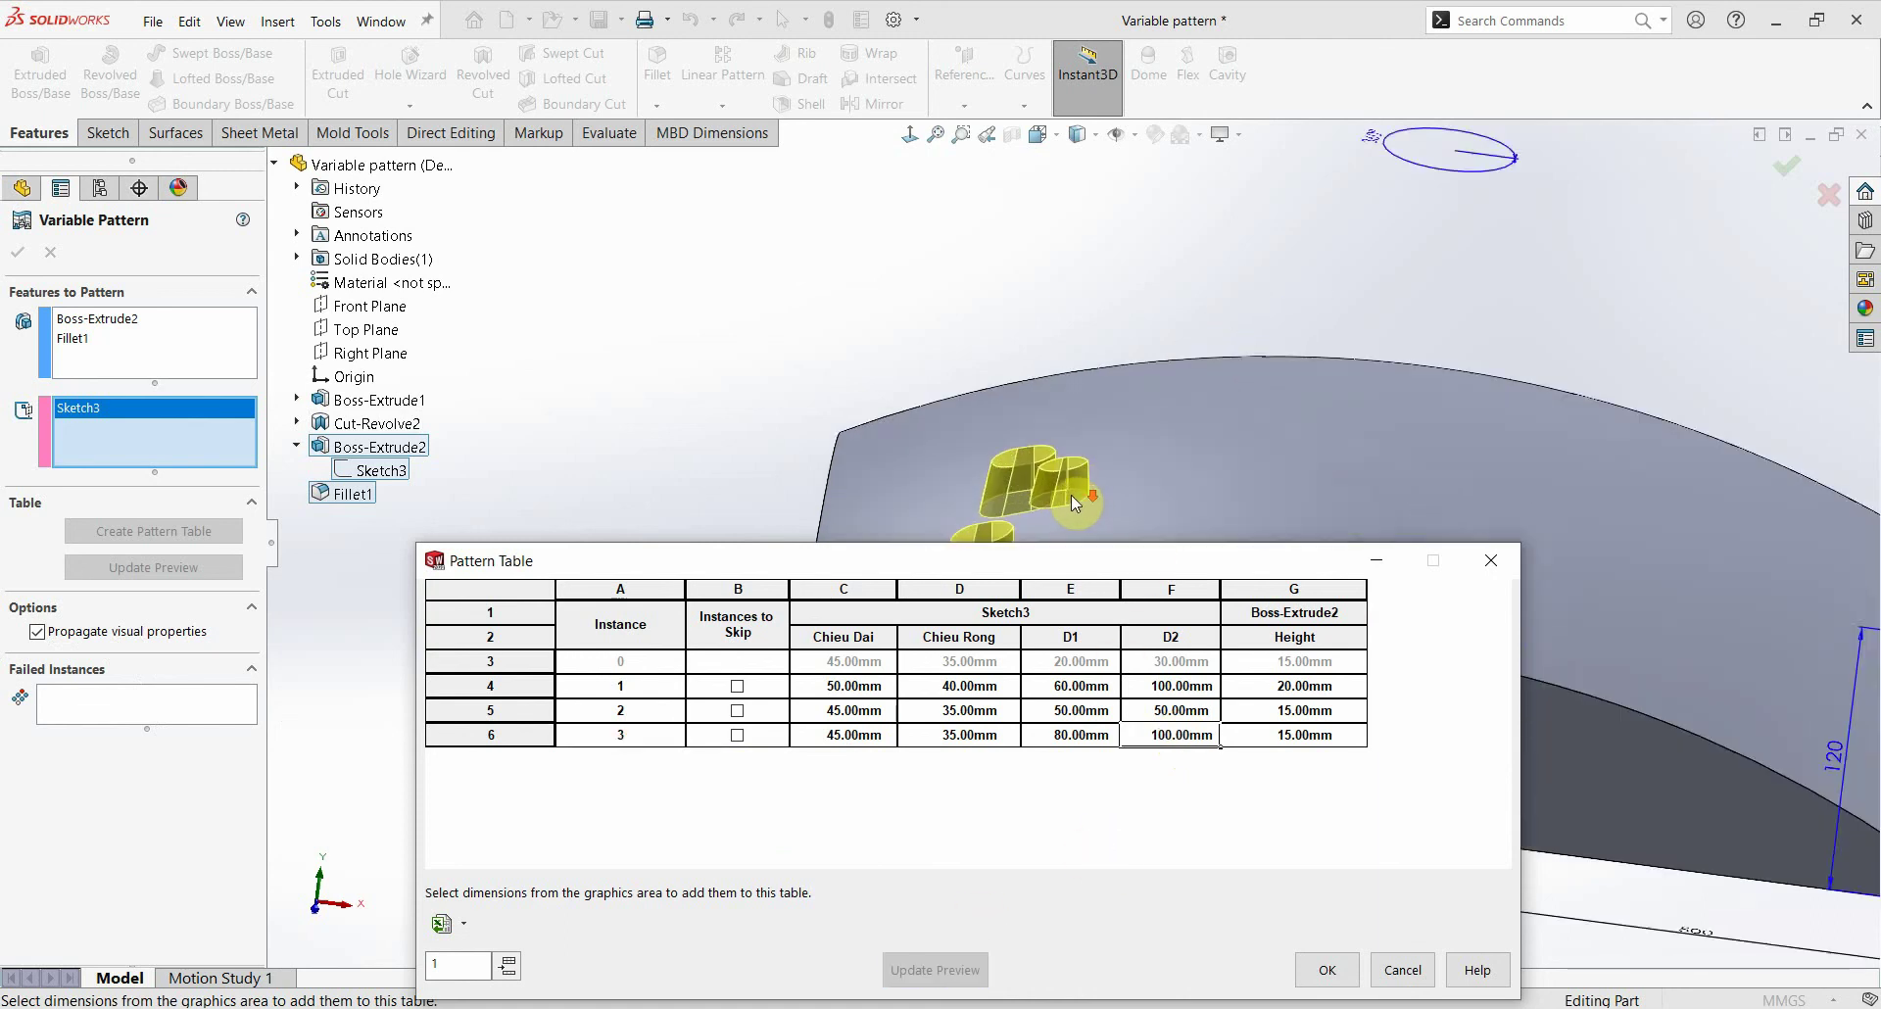
scroll(1063, 495, down, 3)
click(1077, 735)
text(120)
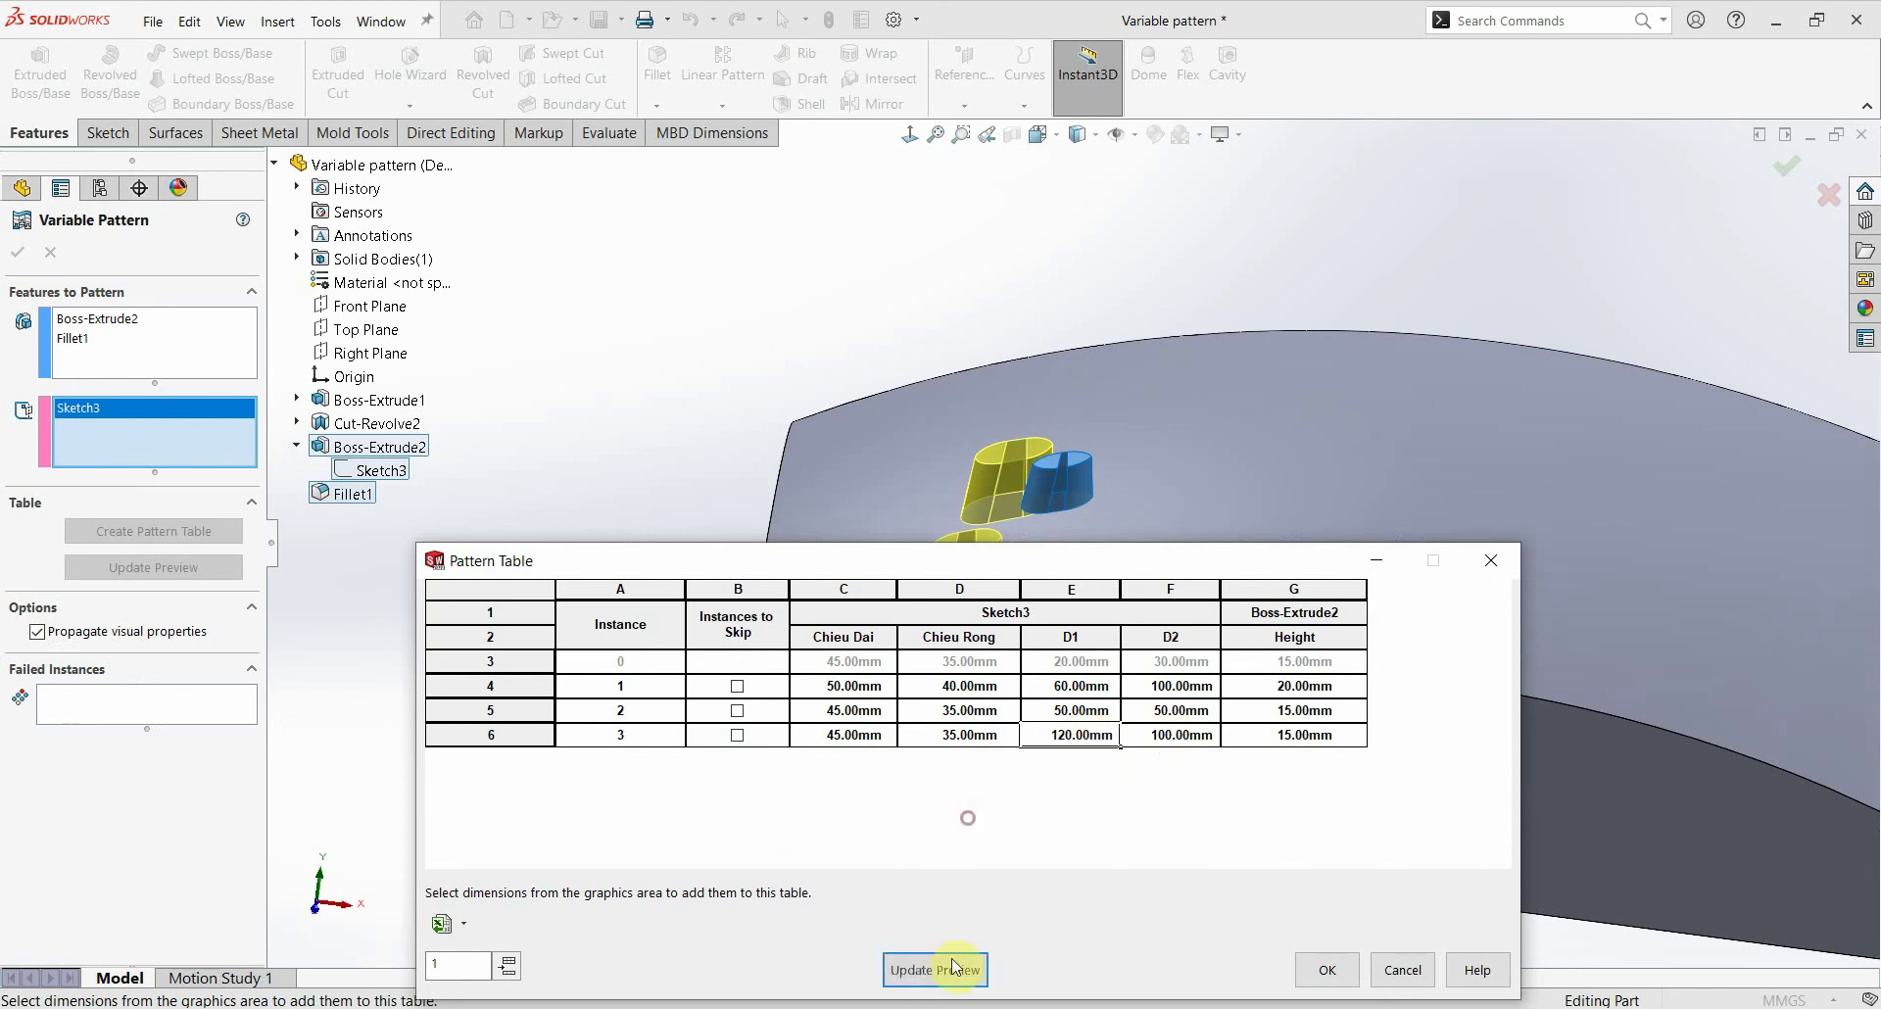
click(955, 969)
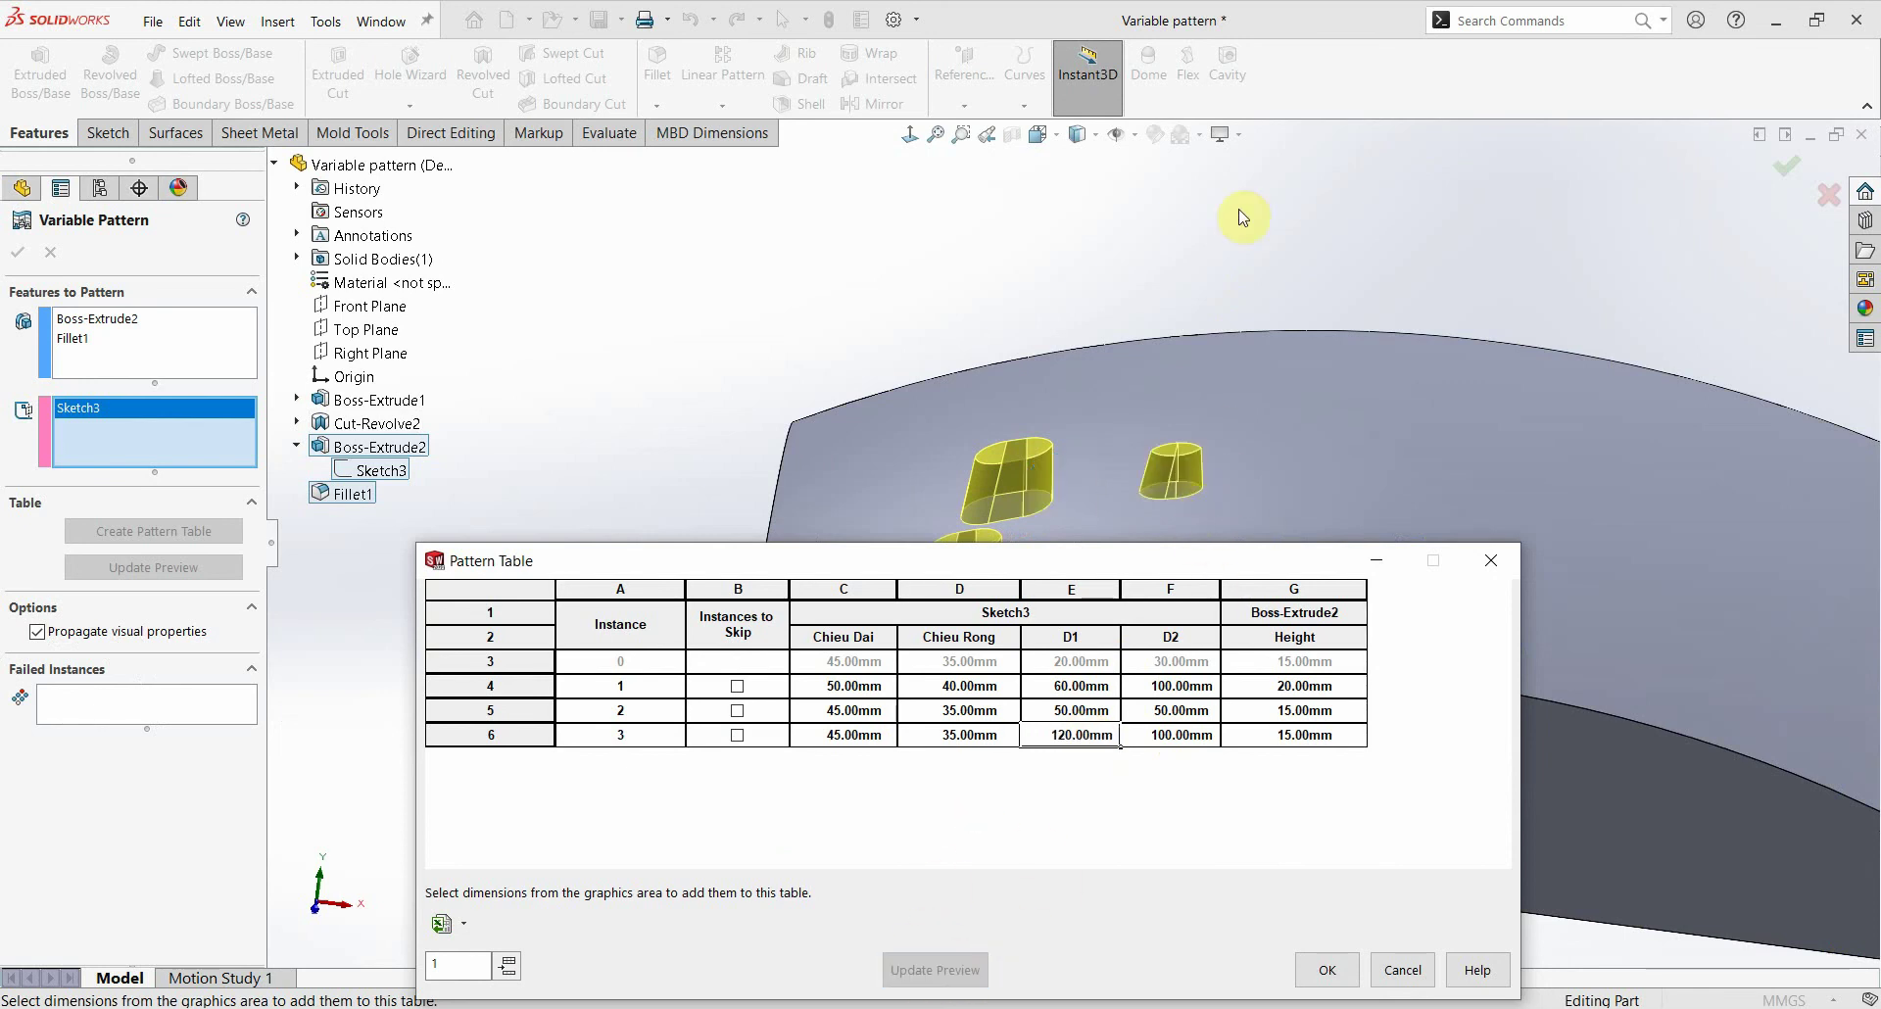
Step: Accept the pattern table and finish the variable pattern
drag(1144, 556, 1212, 268)
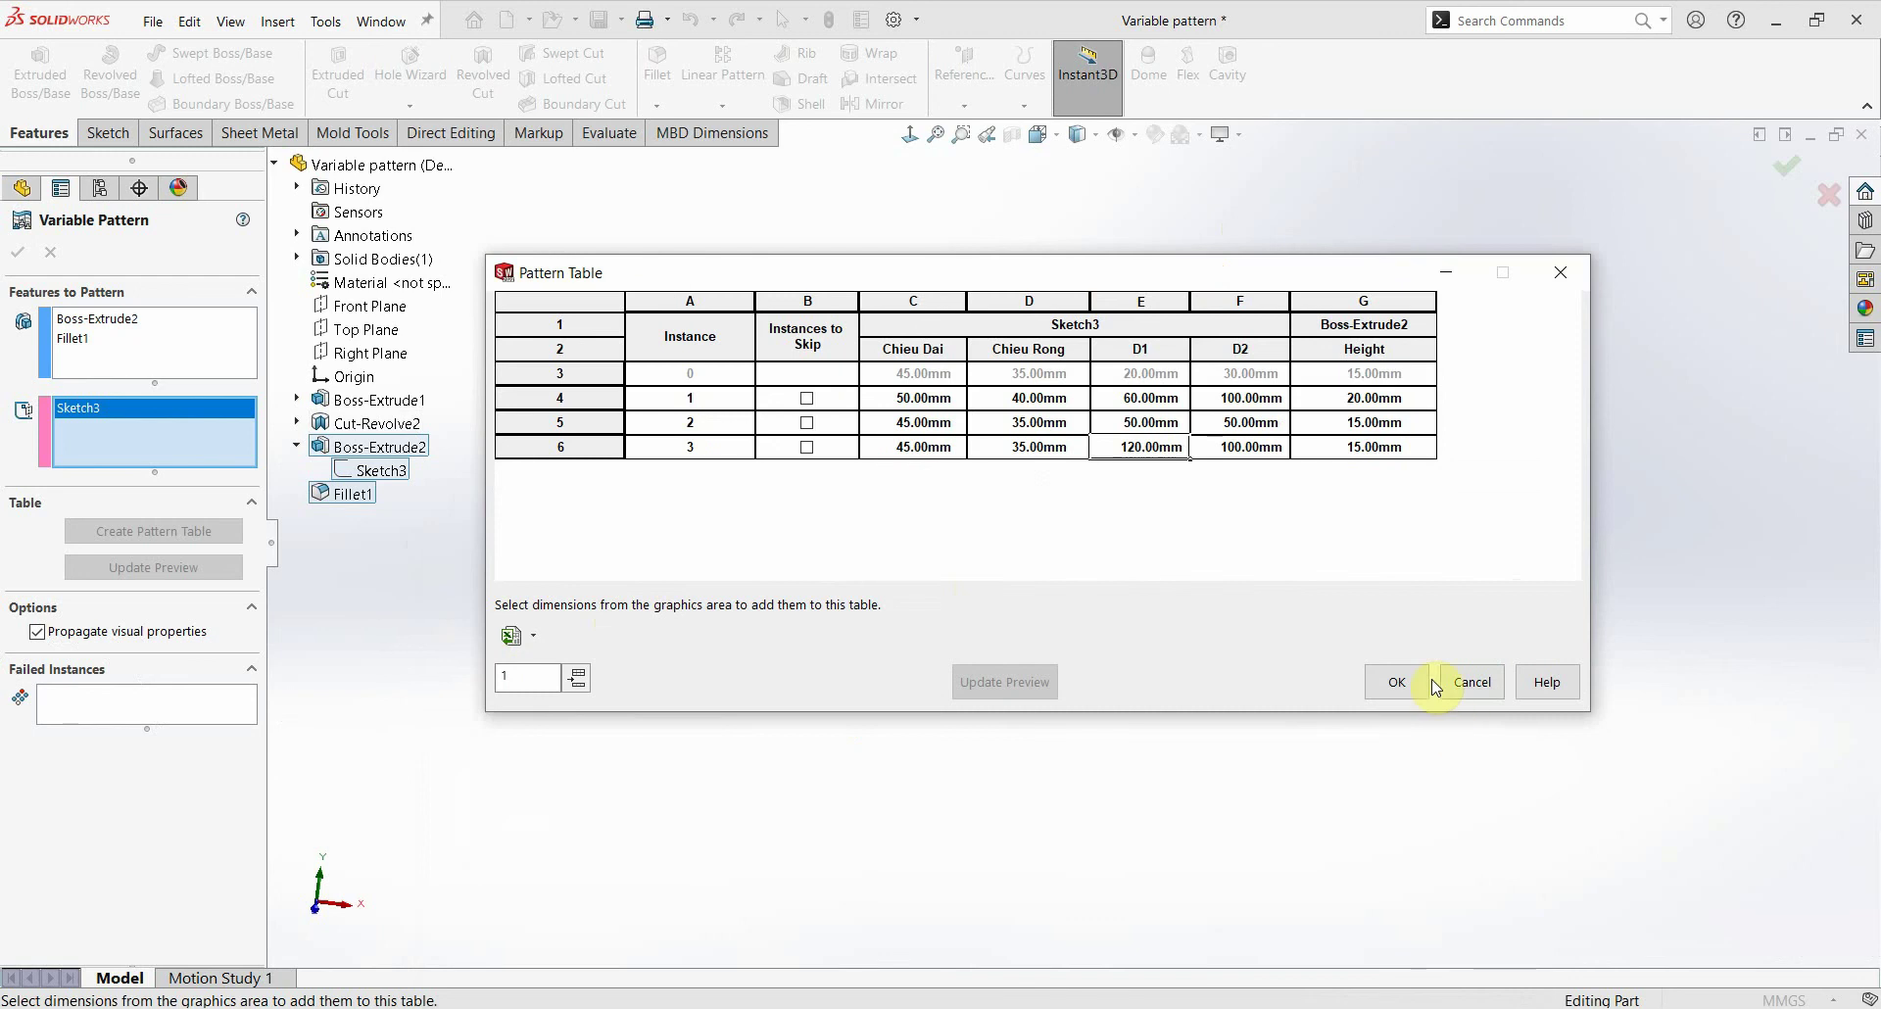
click(1400, 683)
scroll(1078, 492, down, 2)
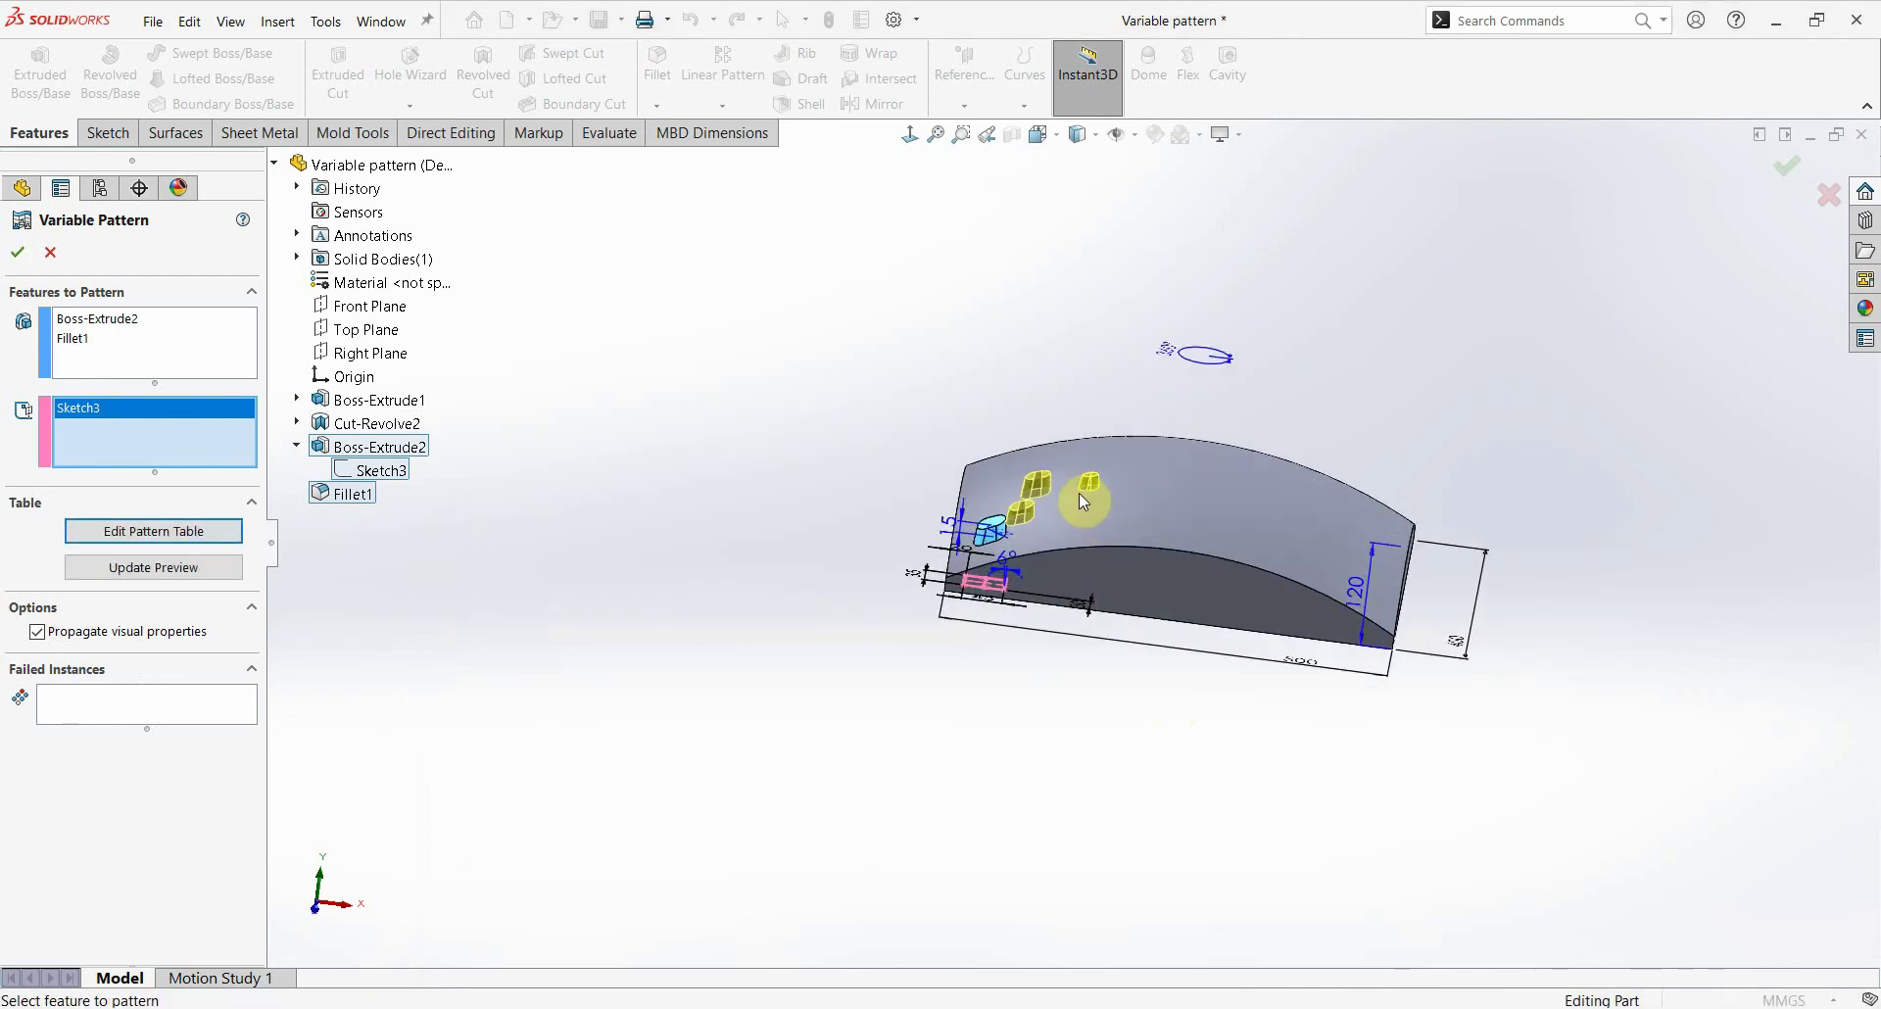
scroll(1041, 515, down, 3)
click(20, 253)
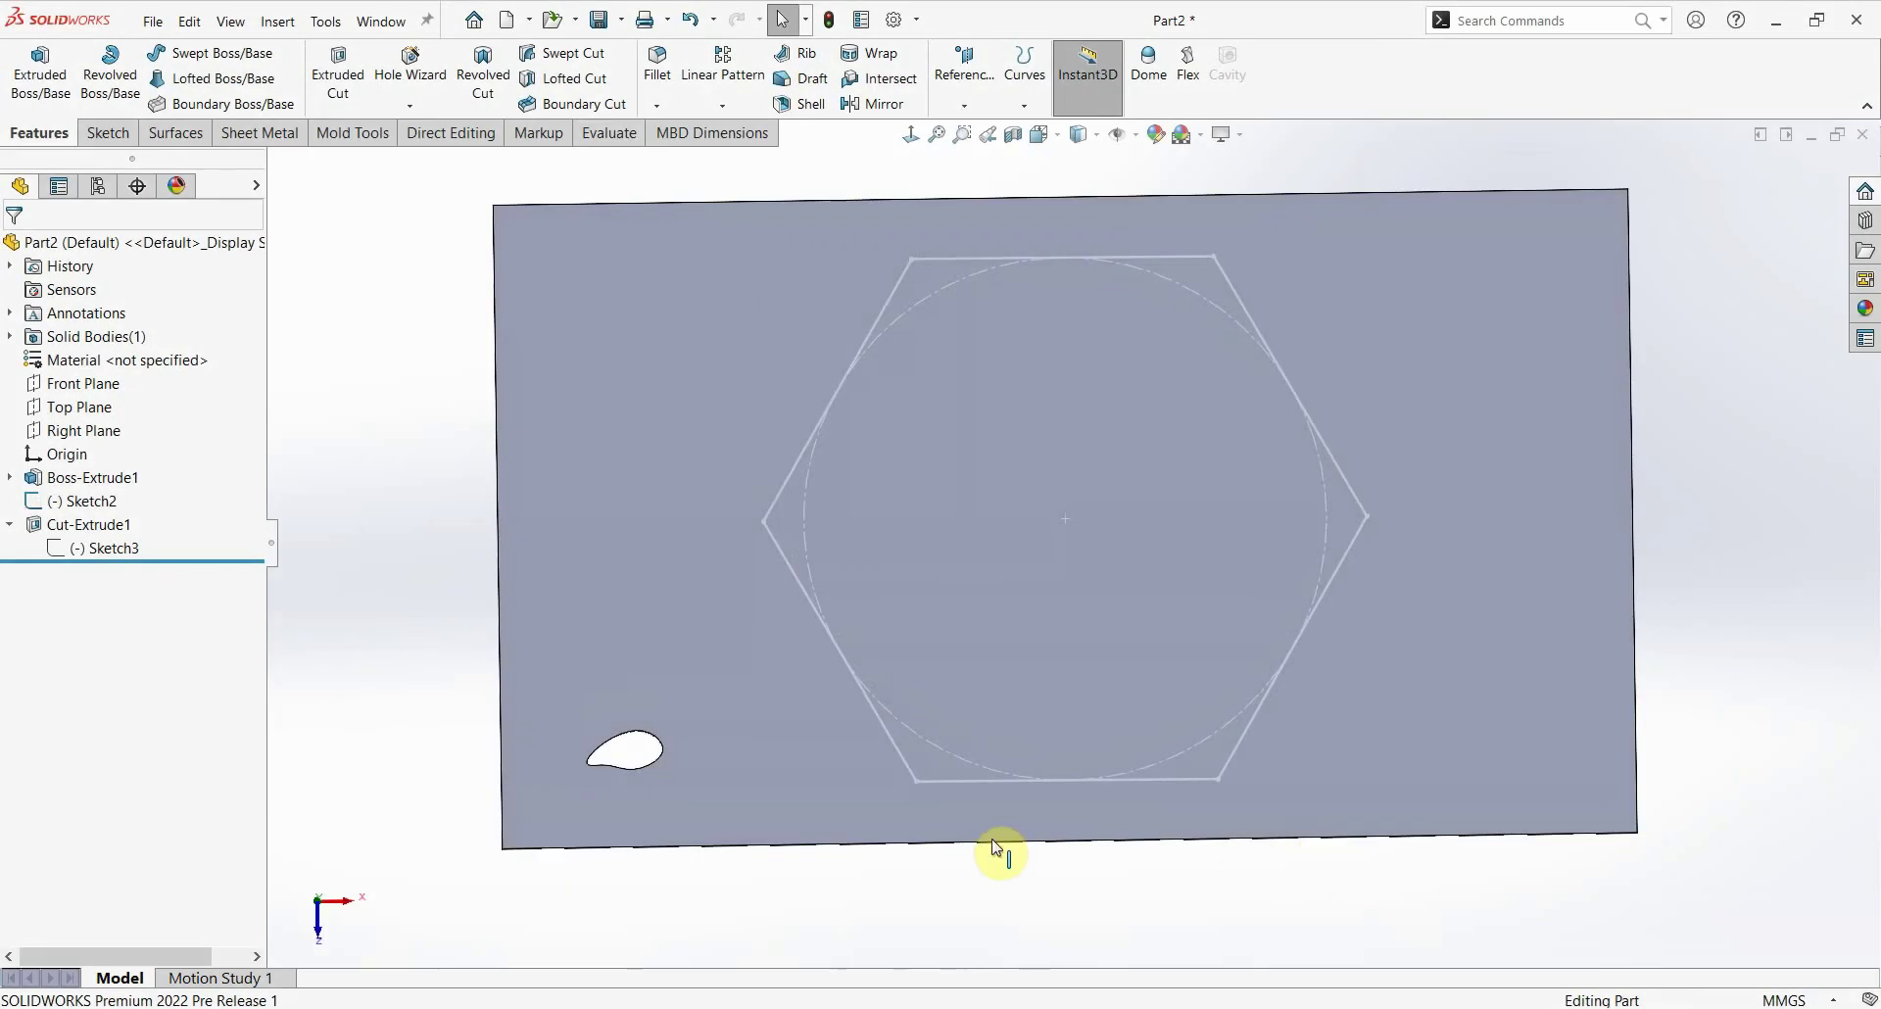
Step: Tilt Part2's plate into a 3D view and start a Fill Pattern
mouse_move(1008, 617)
middle_down()
mouse_move(1029, 785)
mouse_move(705, 698)
middle_up()
click(667, 564)
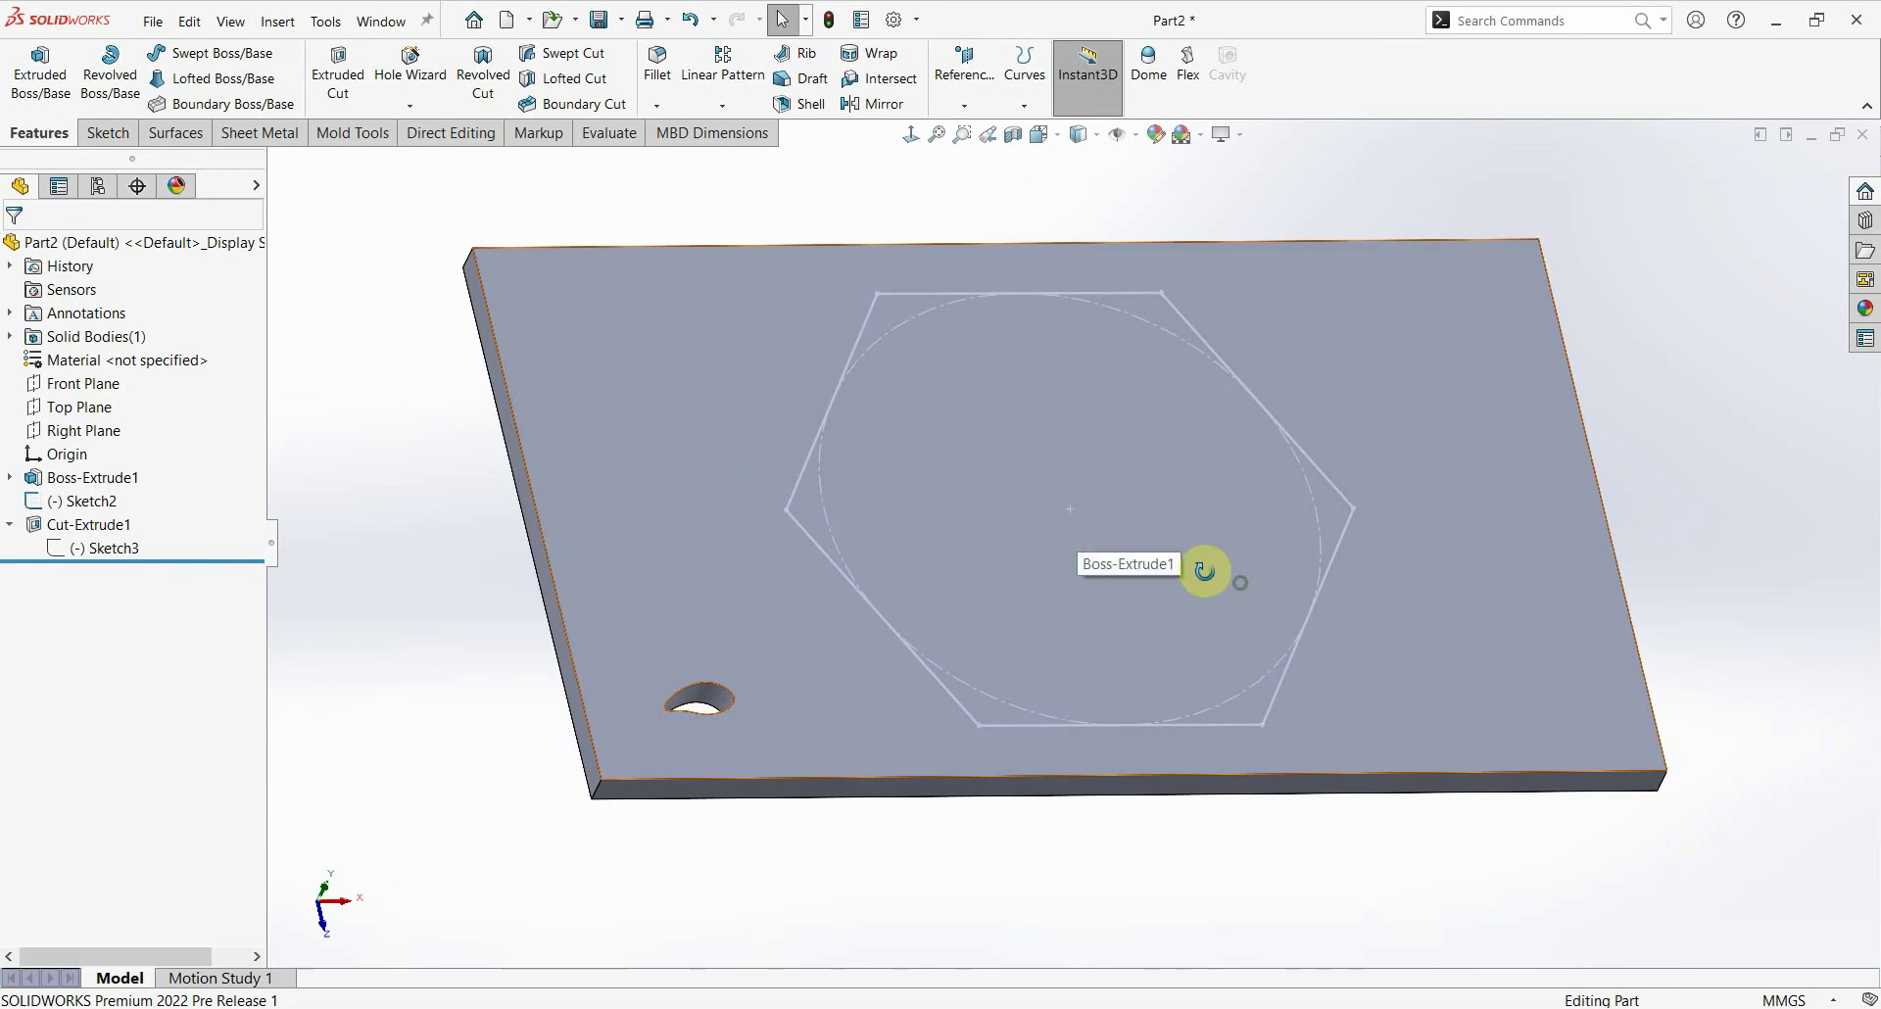
middle_drag(1205, 567, 1207, 560)
click(722, 105)
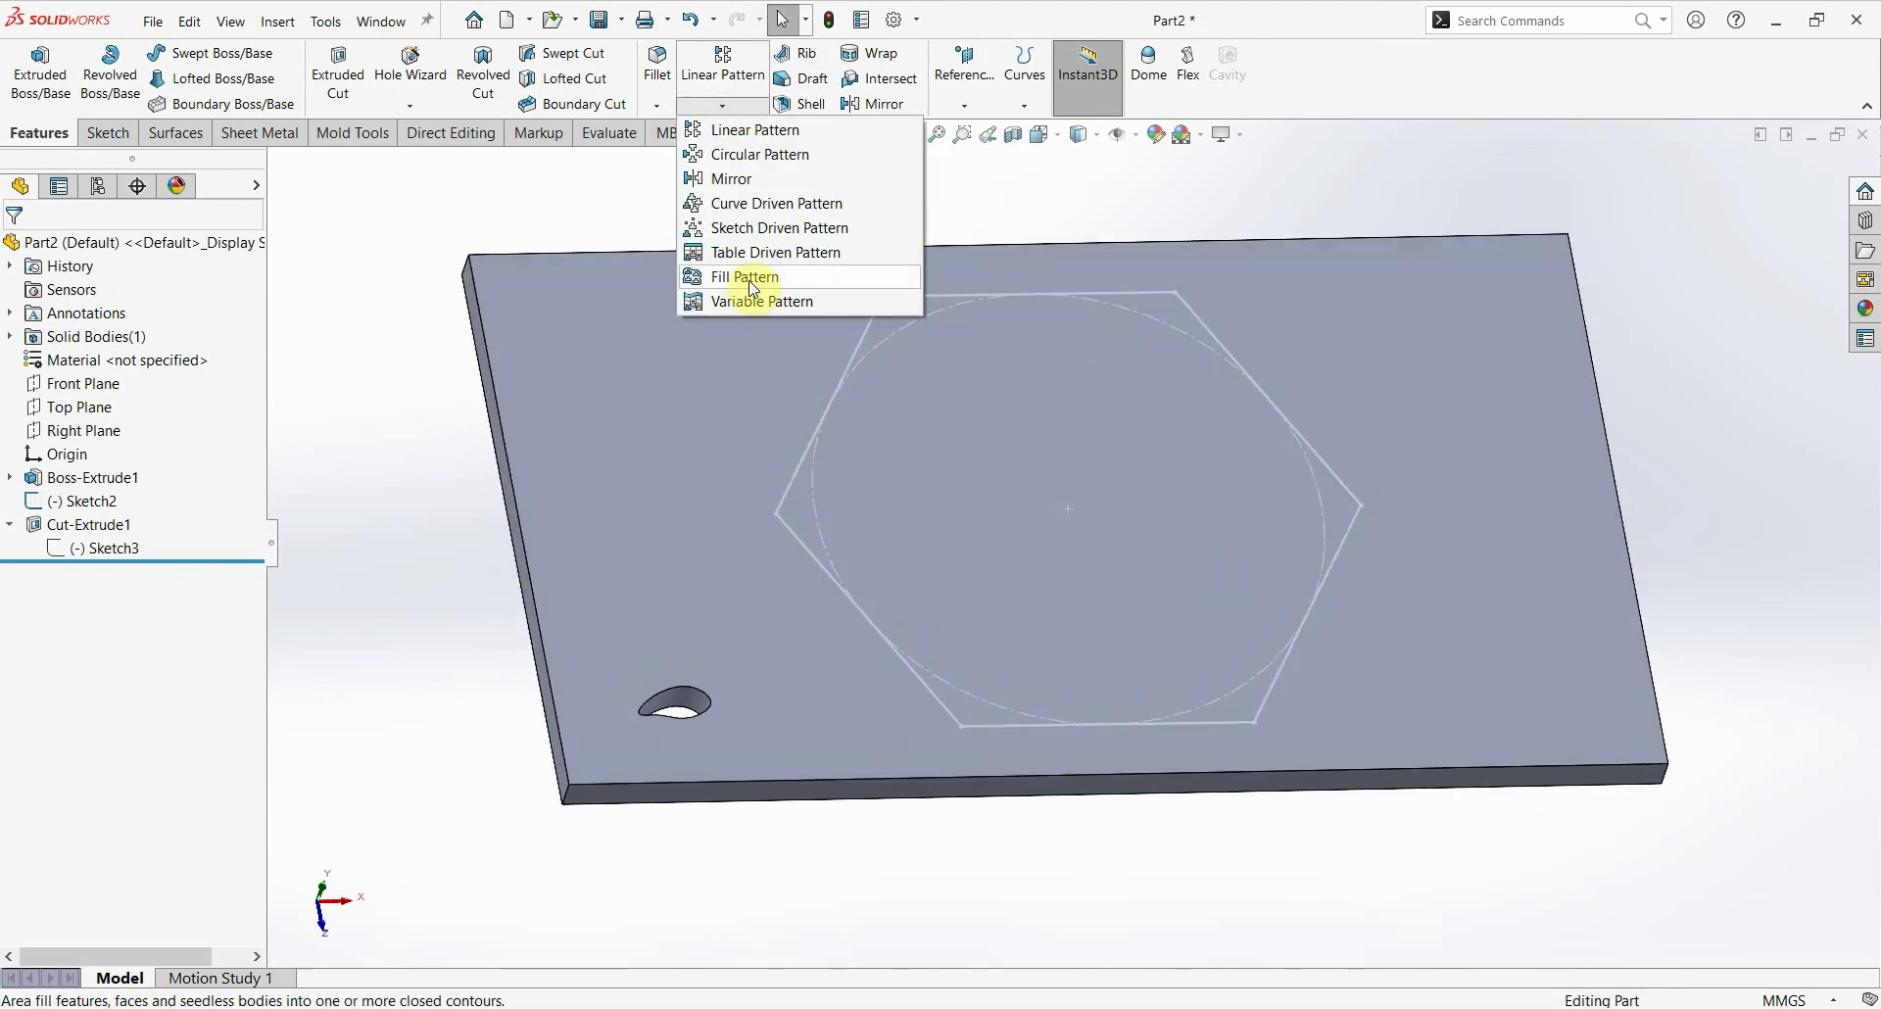
click(751, 284)
click(101, 340)
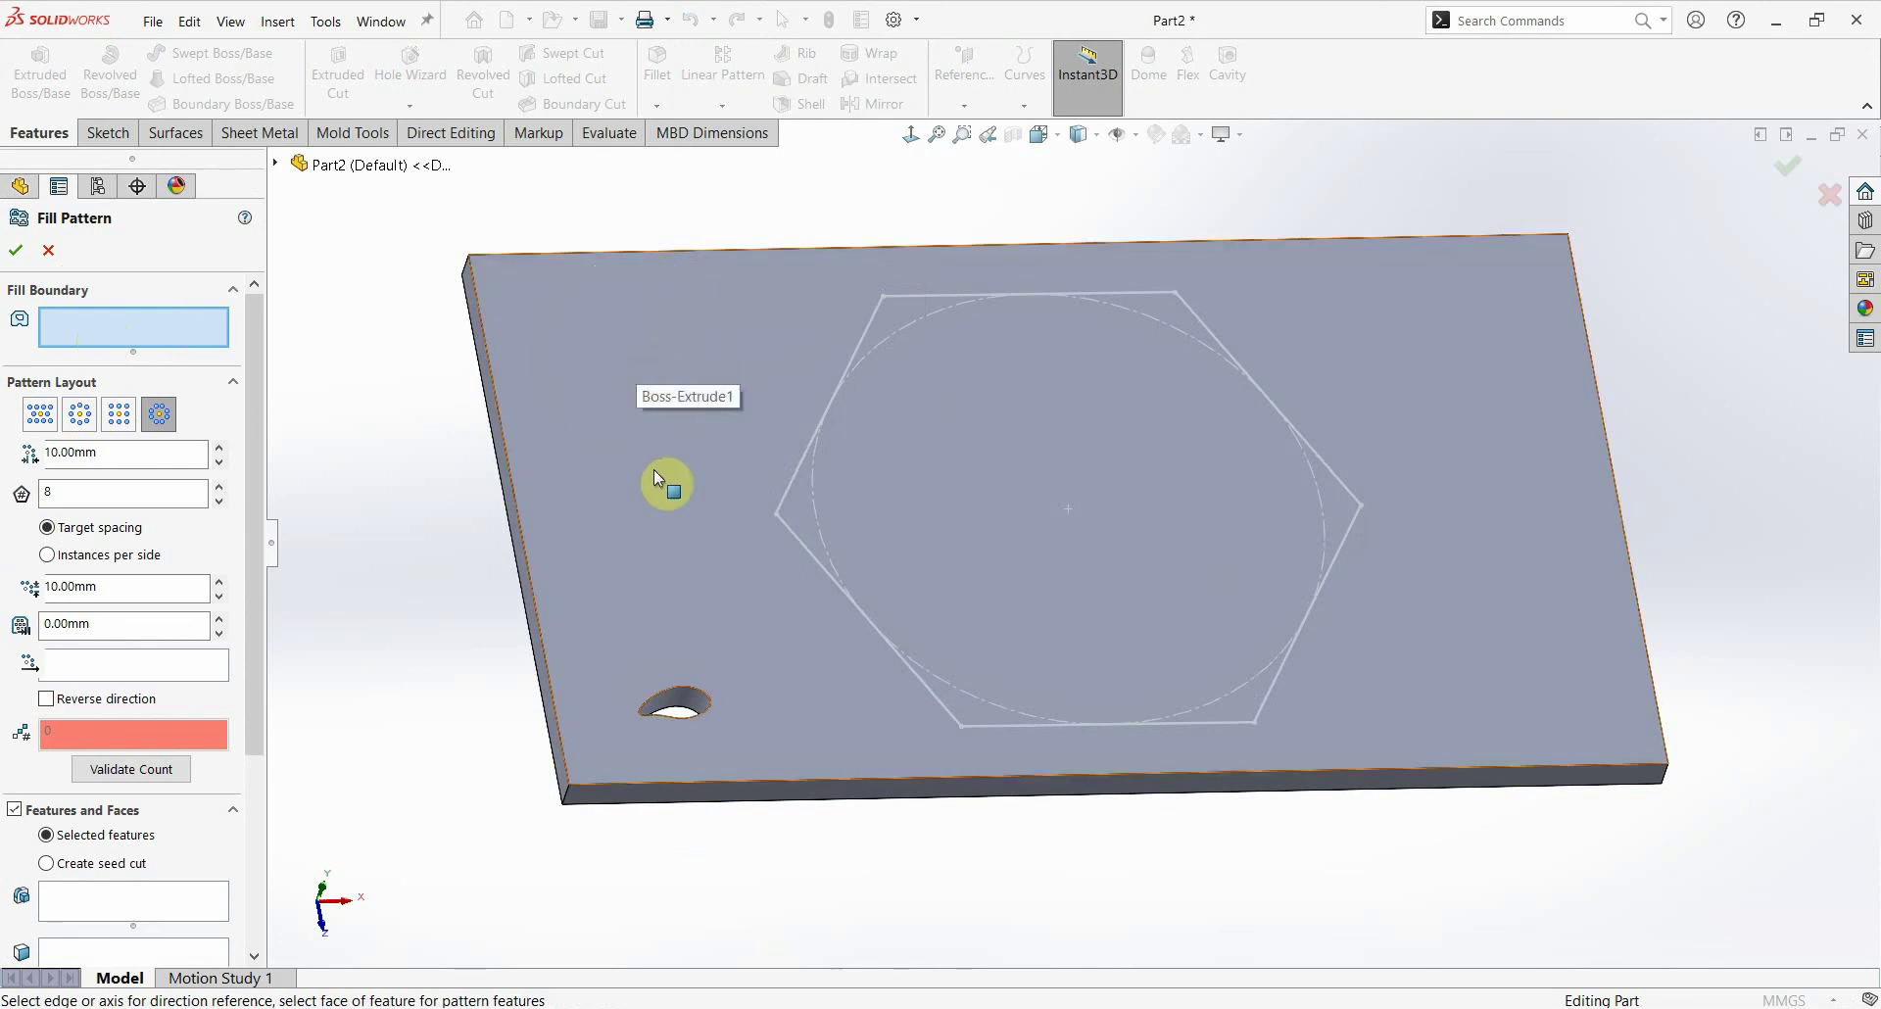
Step: Fill the plate's top face with Cut-Extrude1 teardrop copies, viewed straight on
click(628, 380)
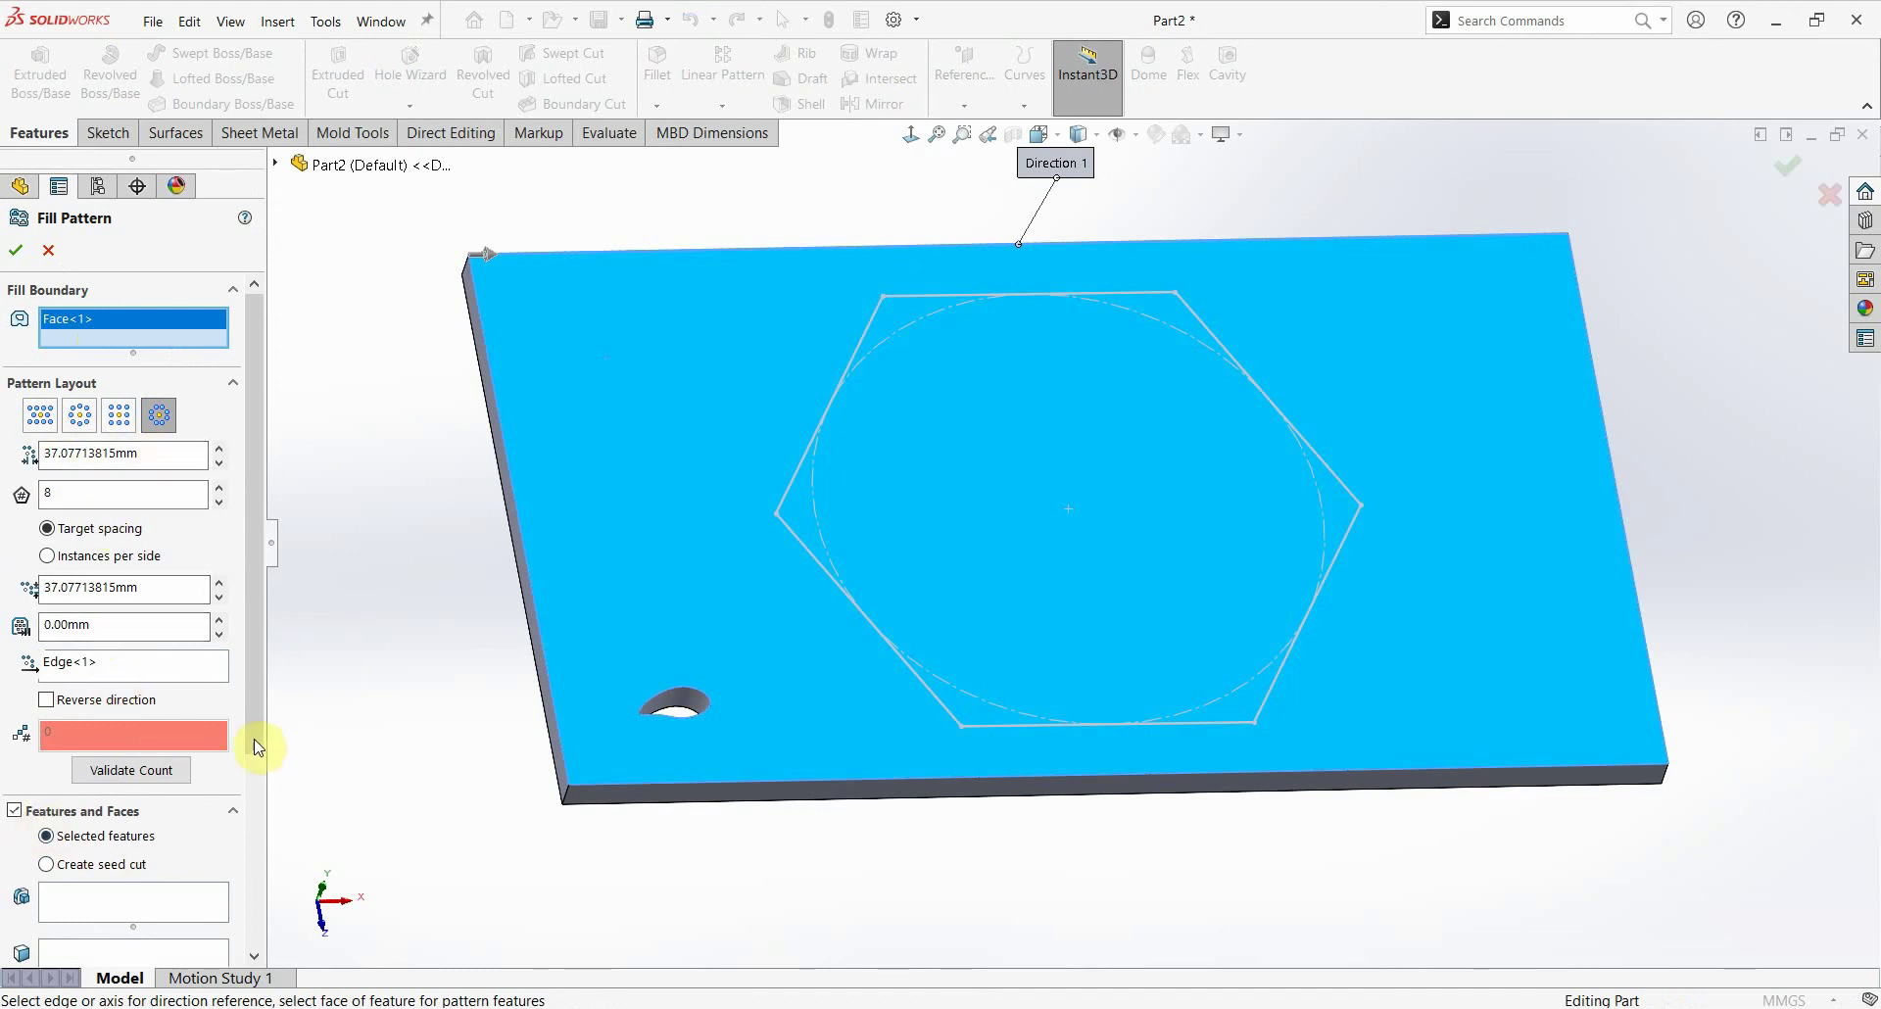
drag(257, 747, 253, 881)
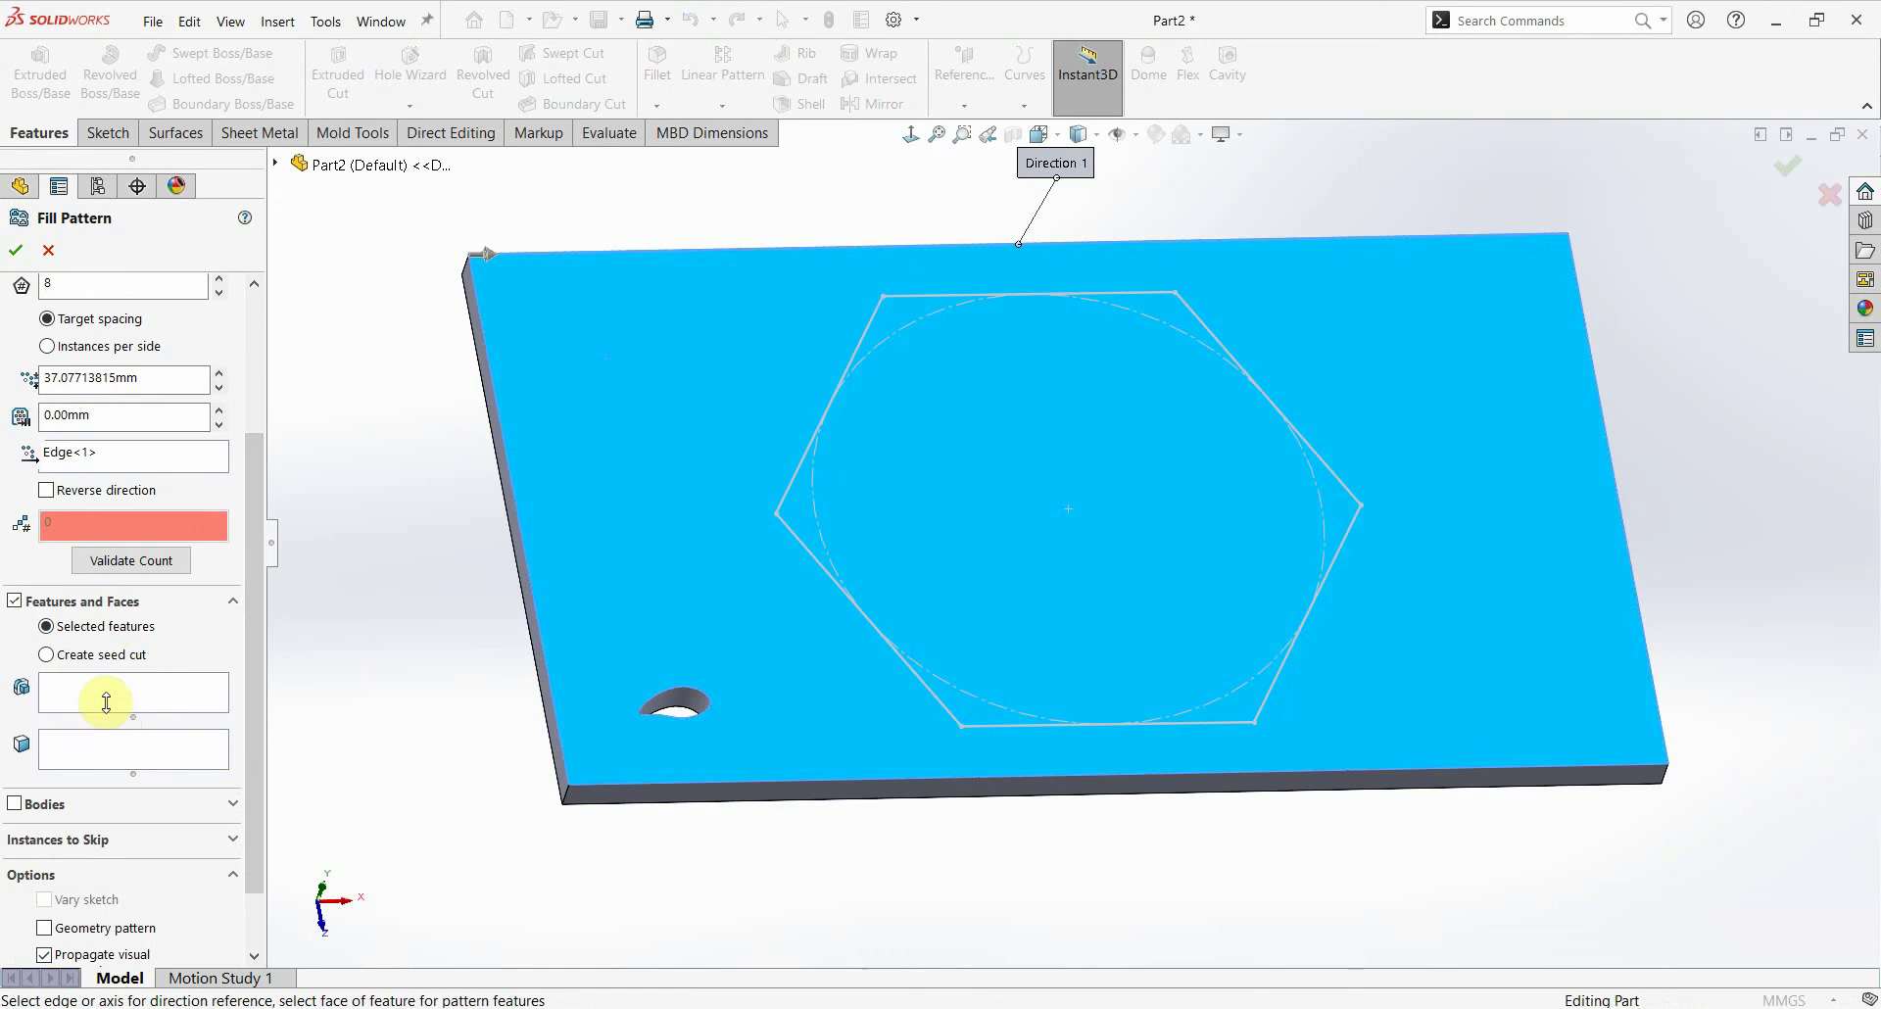
click(85, 697)
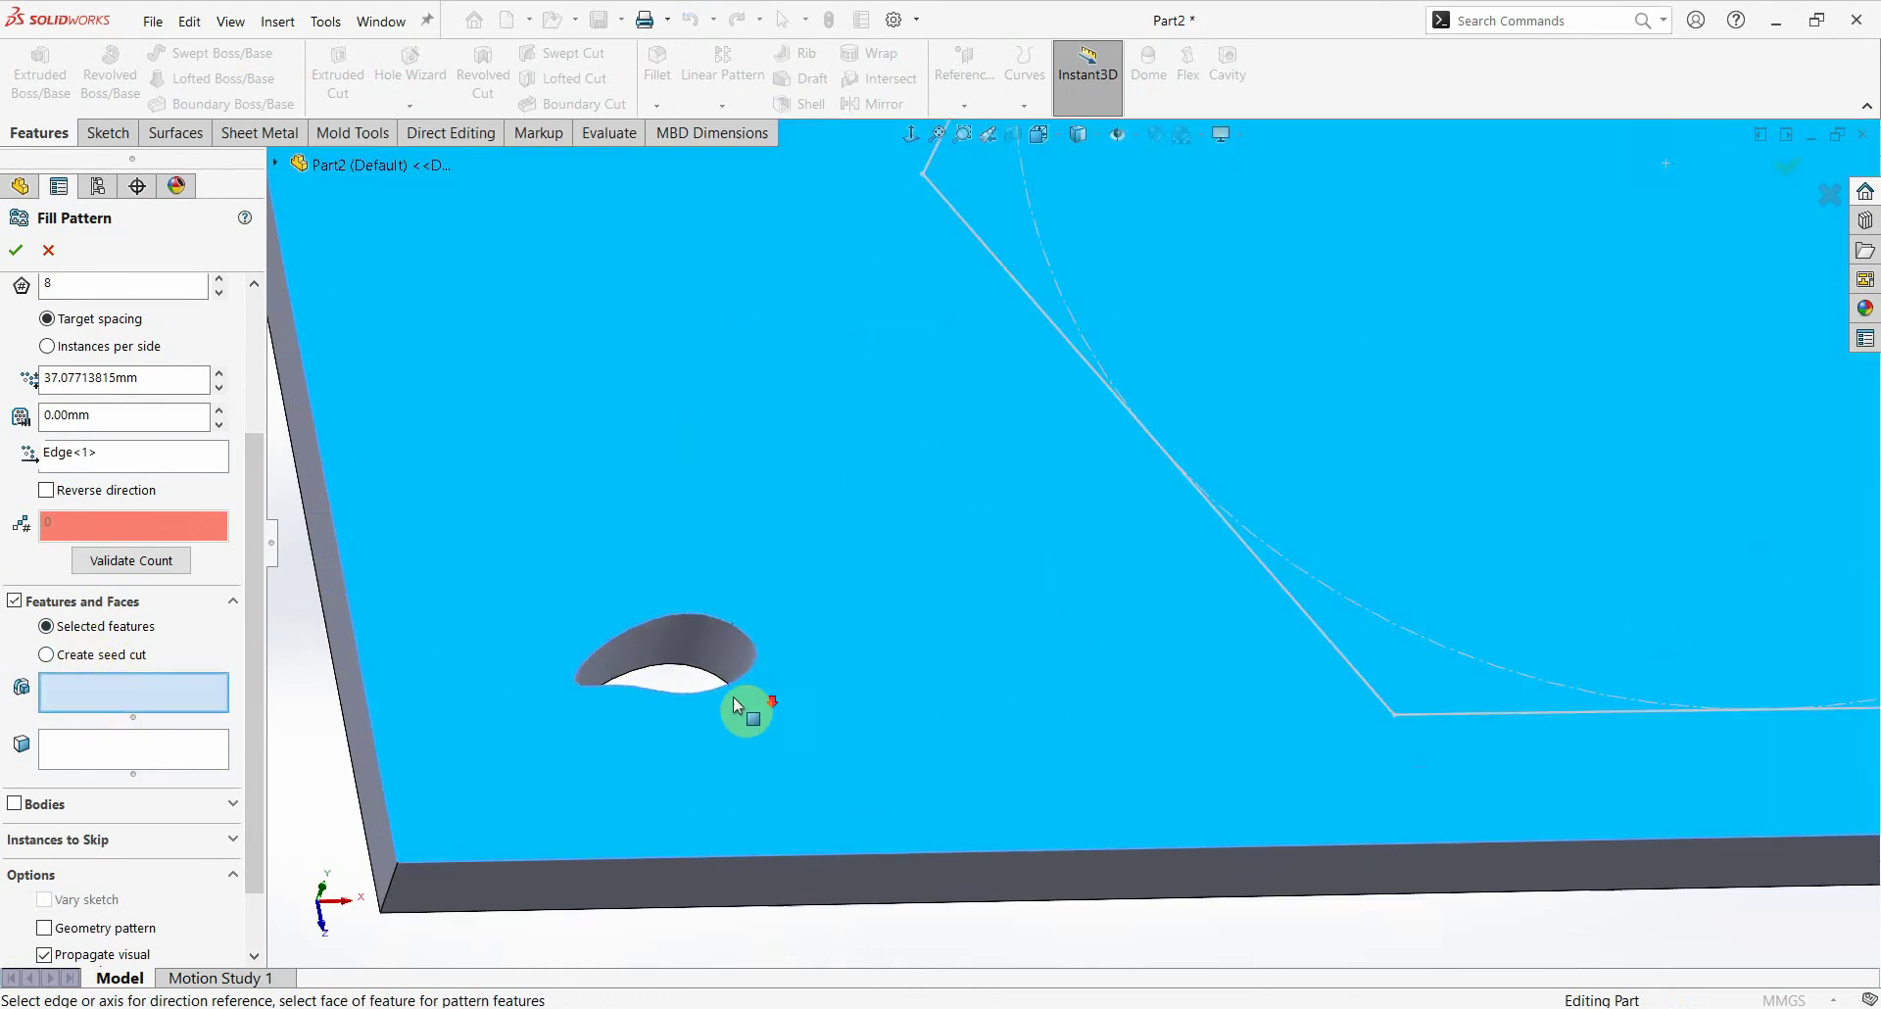
scroll(733, 696, down, 5)
click(709, 639)
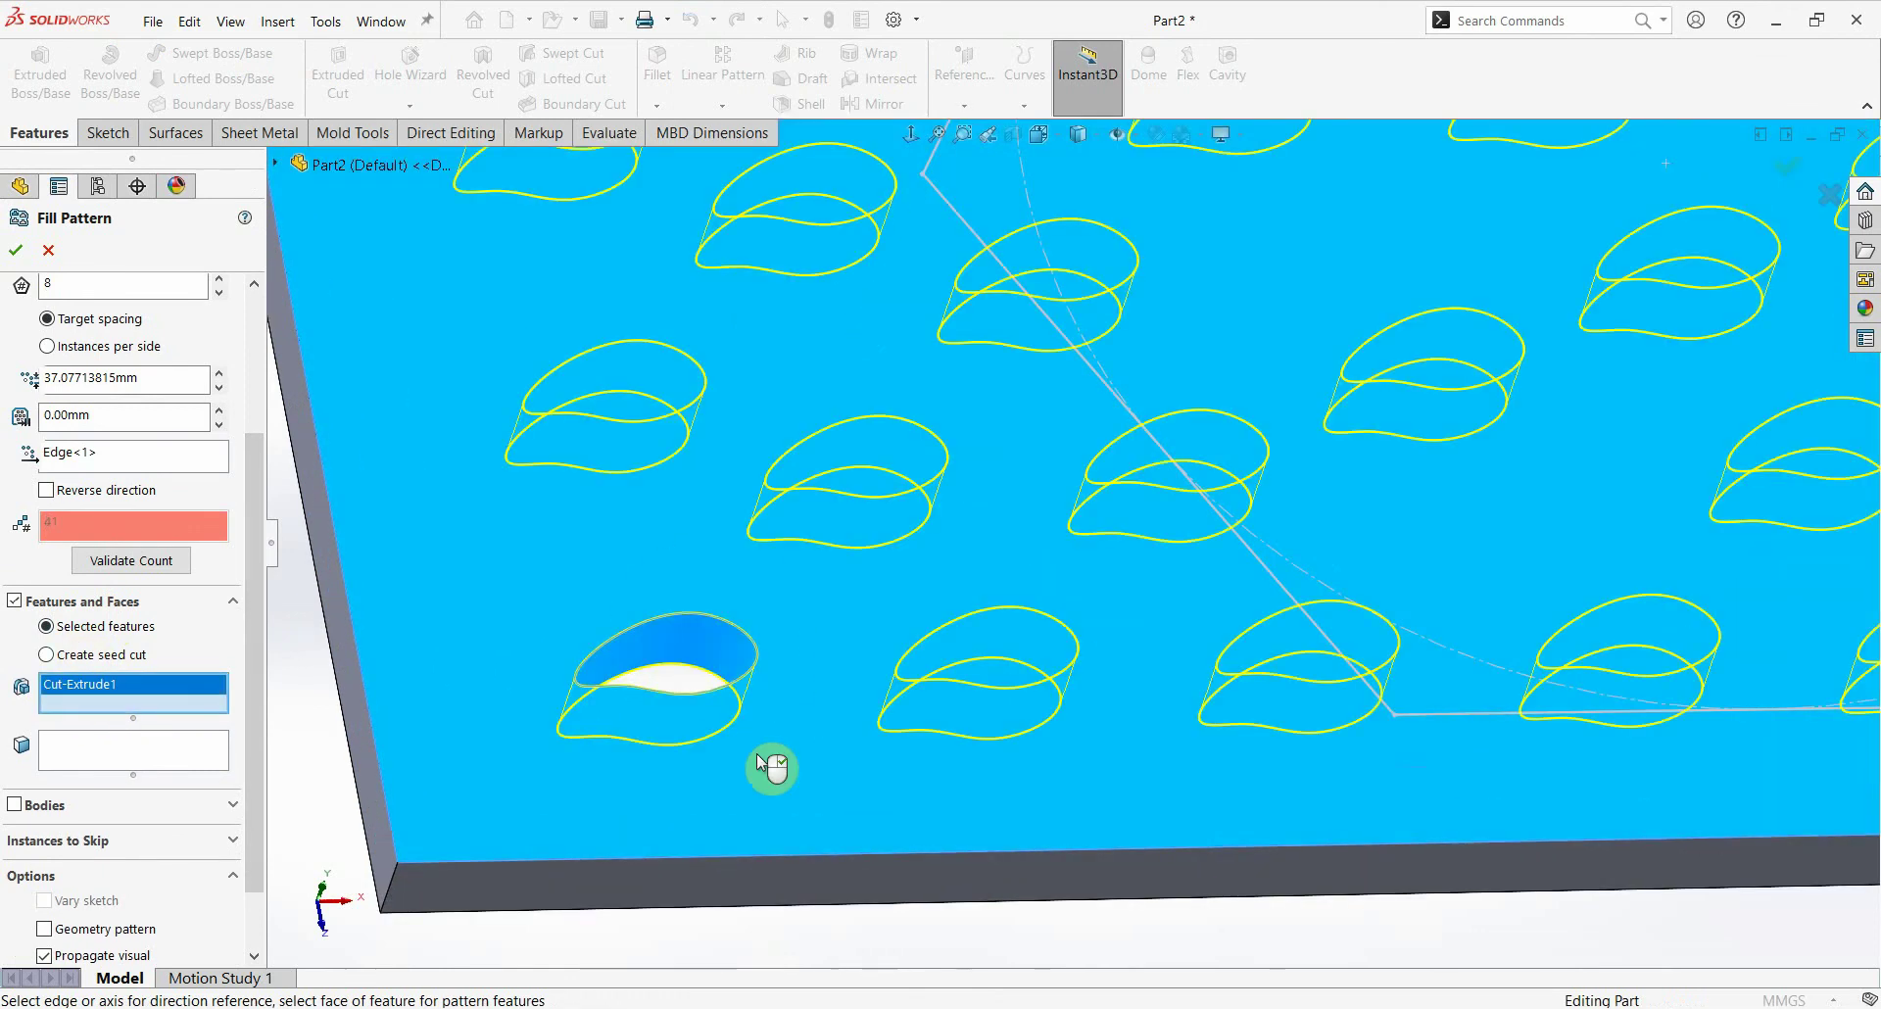
scroll(767, 764, up, 6)
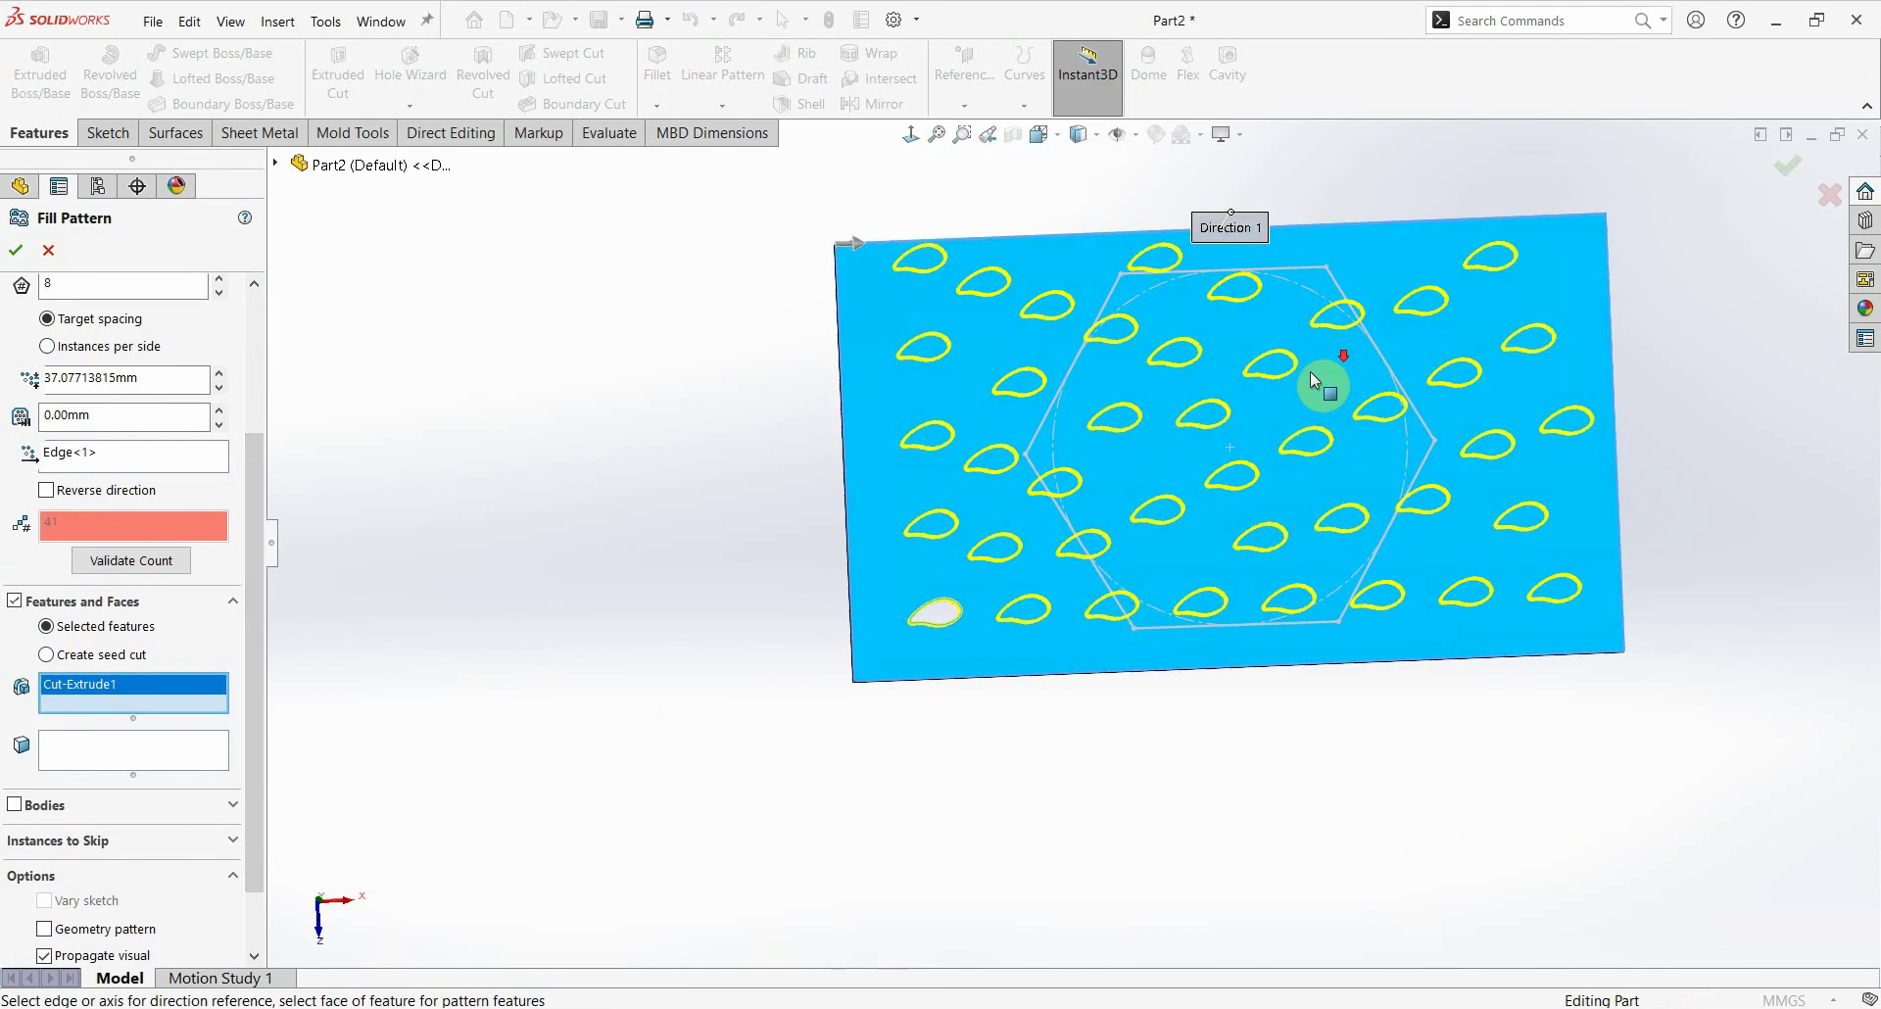
middle_drag(1133, 498, 1343, 345)
drag(255, 467, 257, 334)
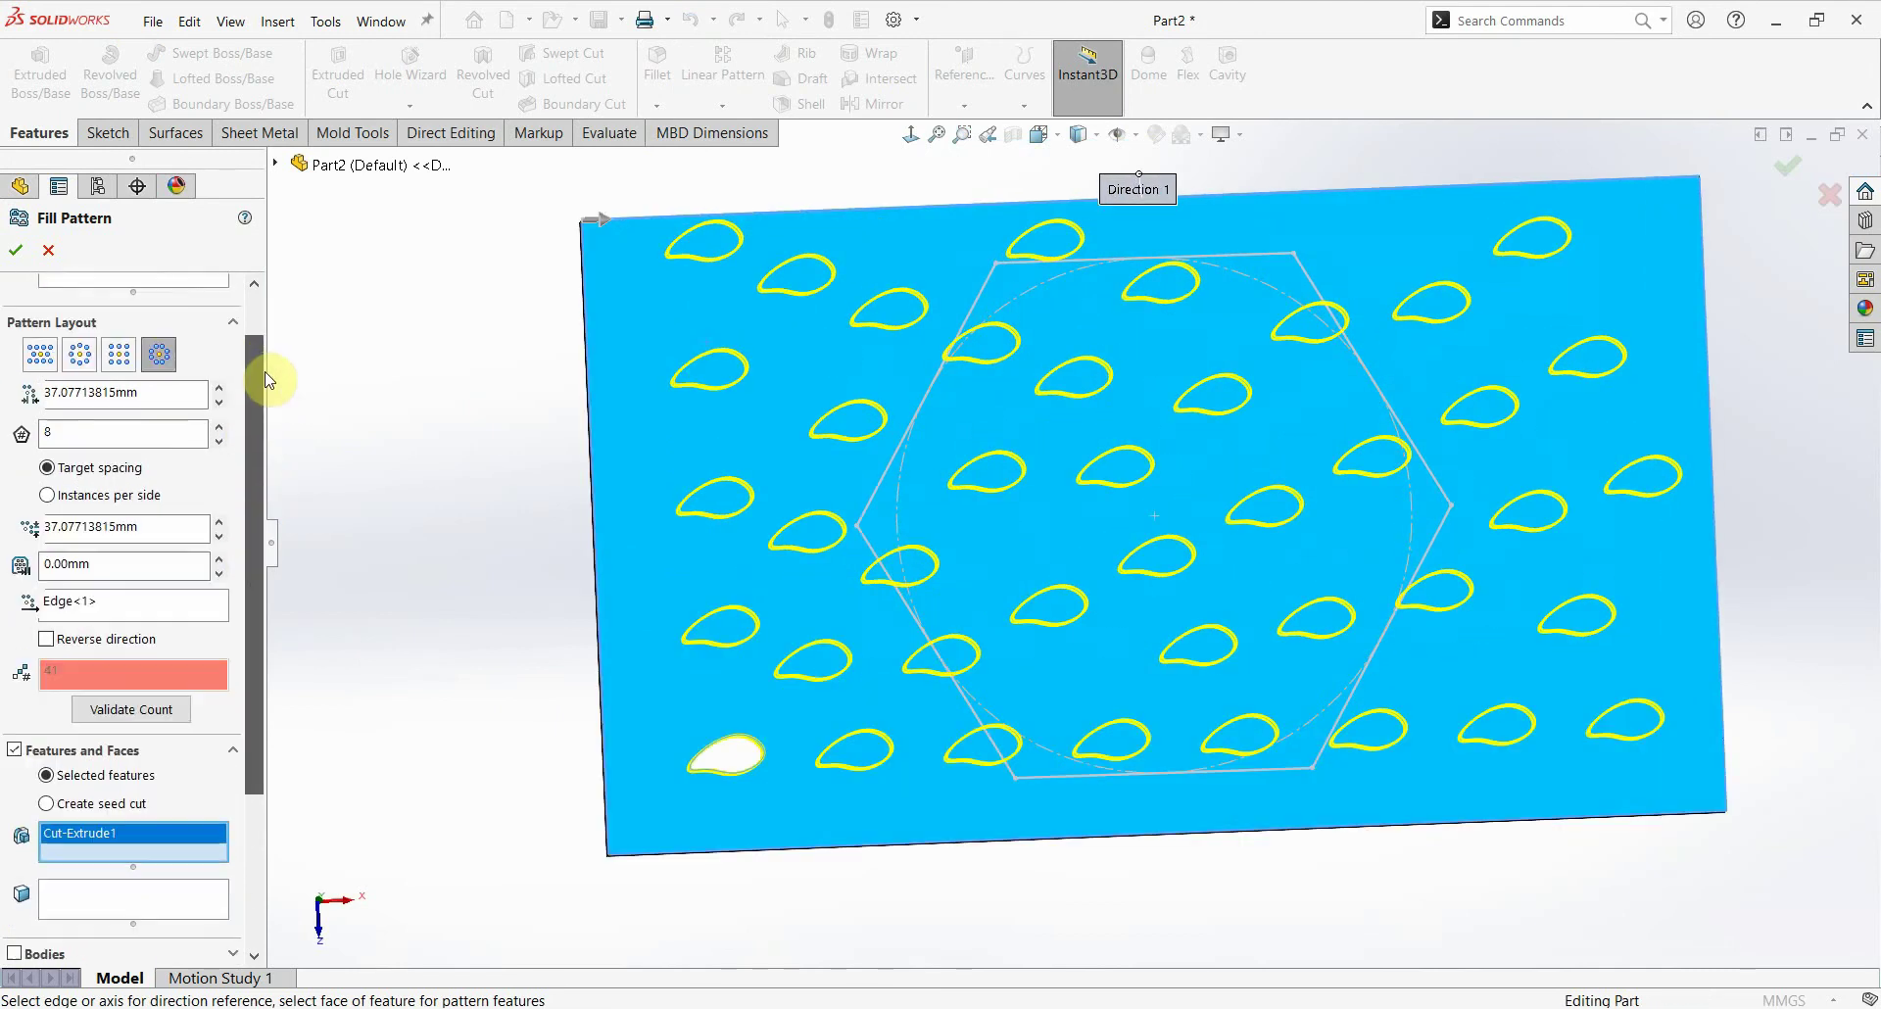
Step: Try the perforation, circular, square and polygon layouts, with spacing 27.077 mm, ending on polygon
click(40, 410)
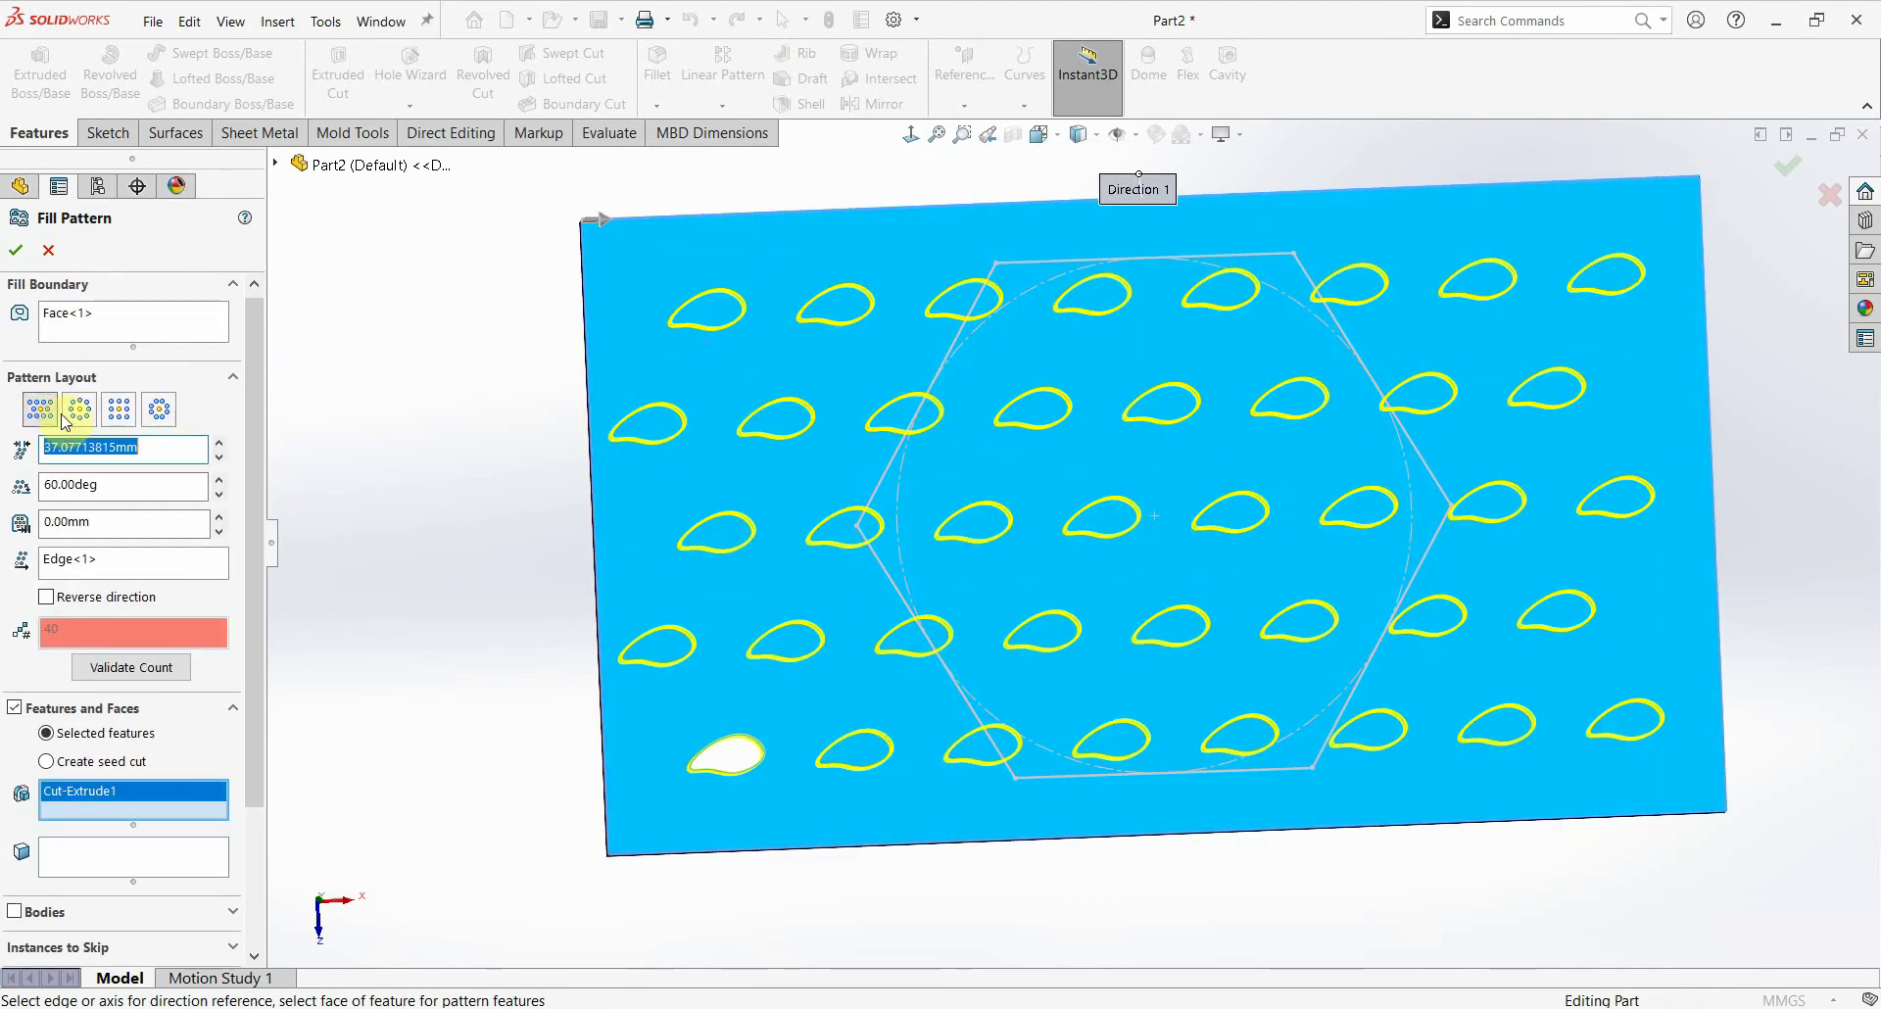
click(82, 410)
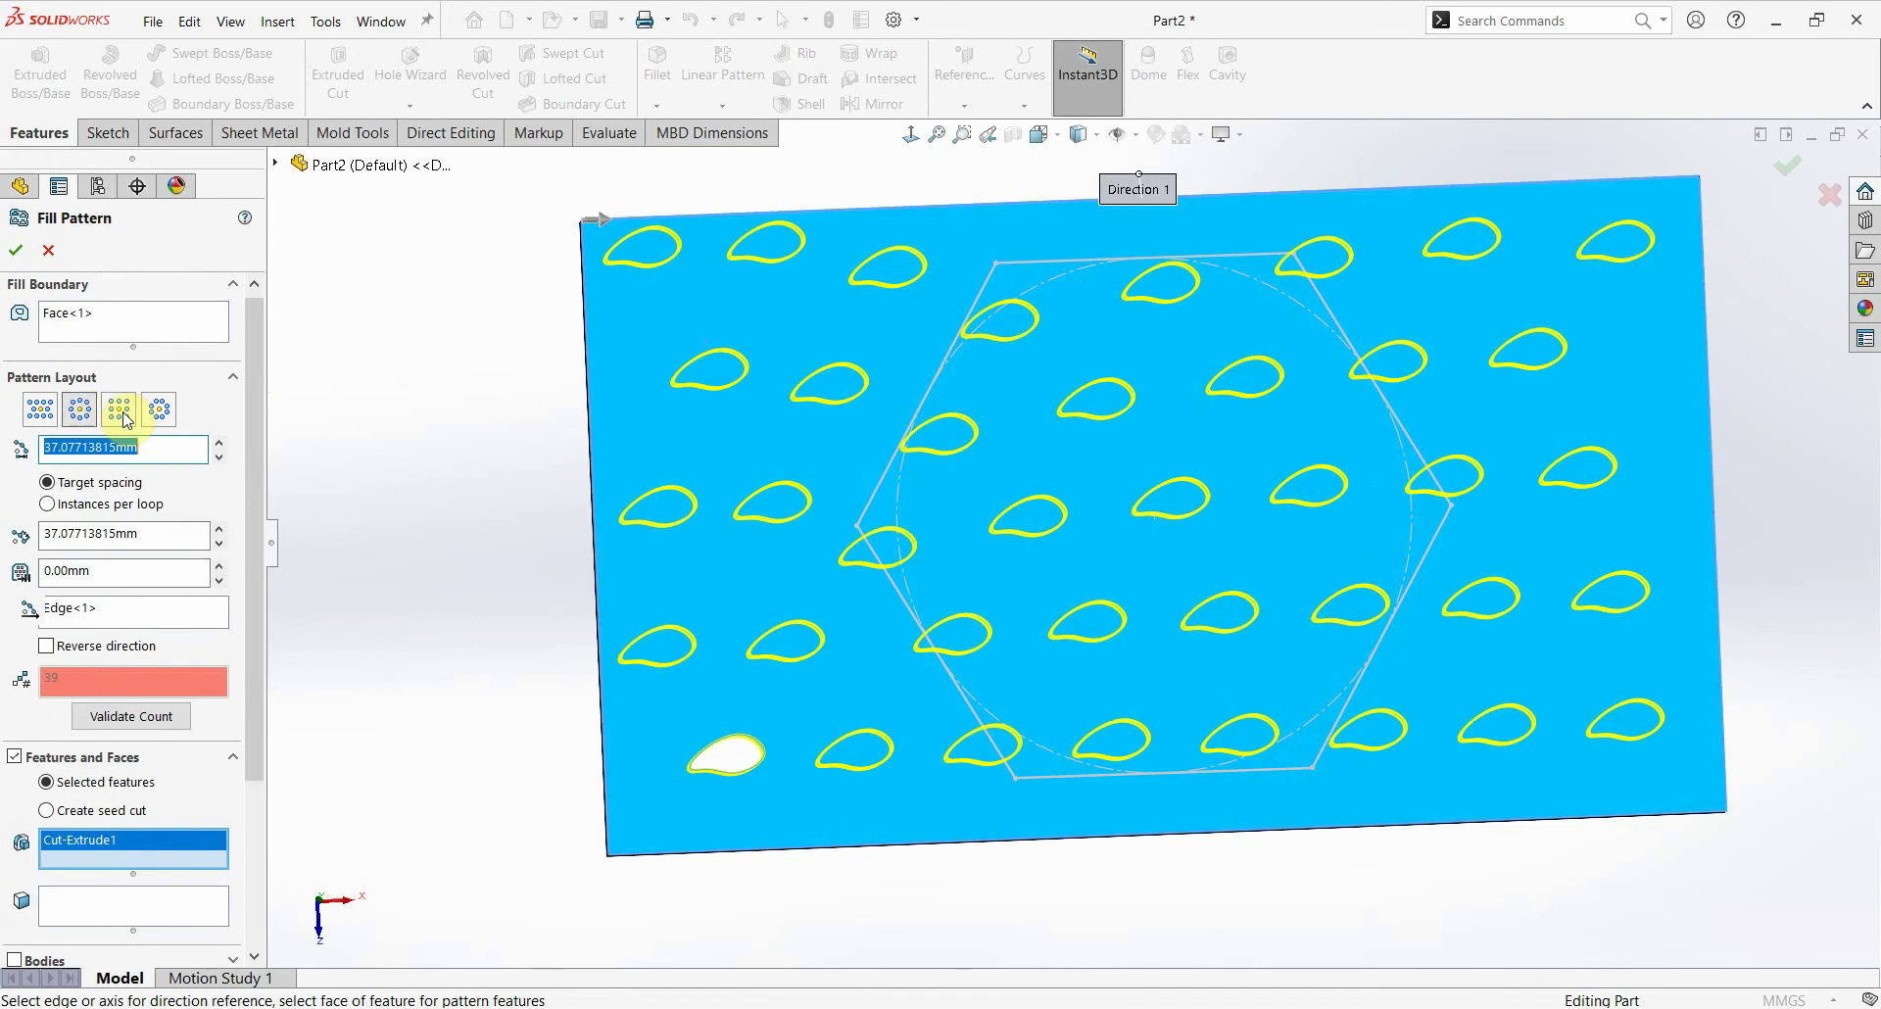
click(118, 410)
click(160, 413)
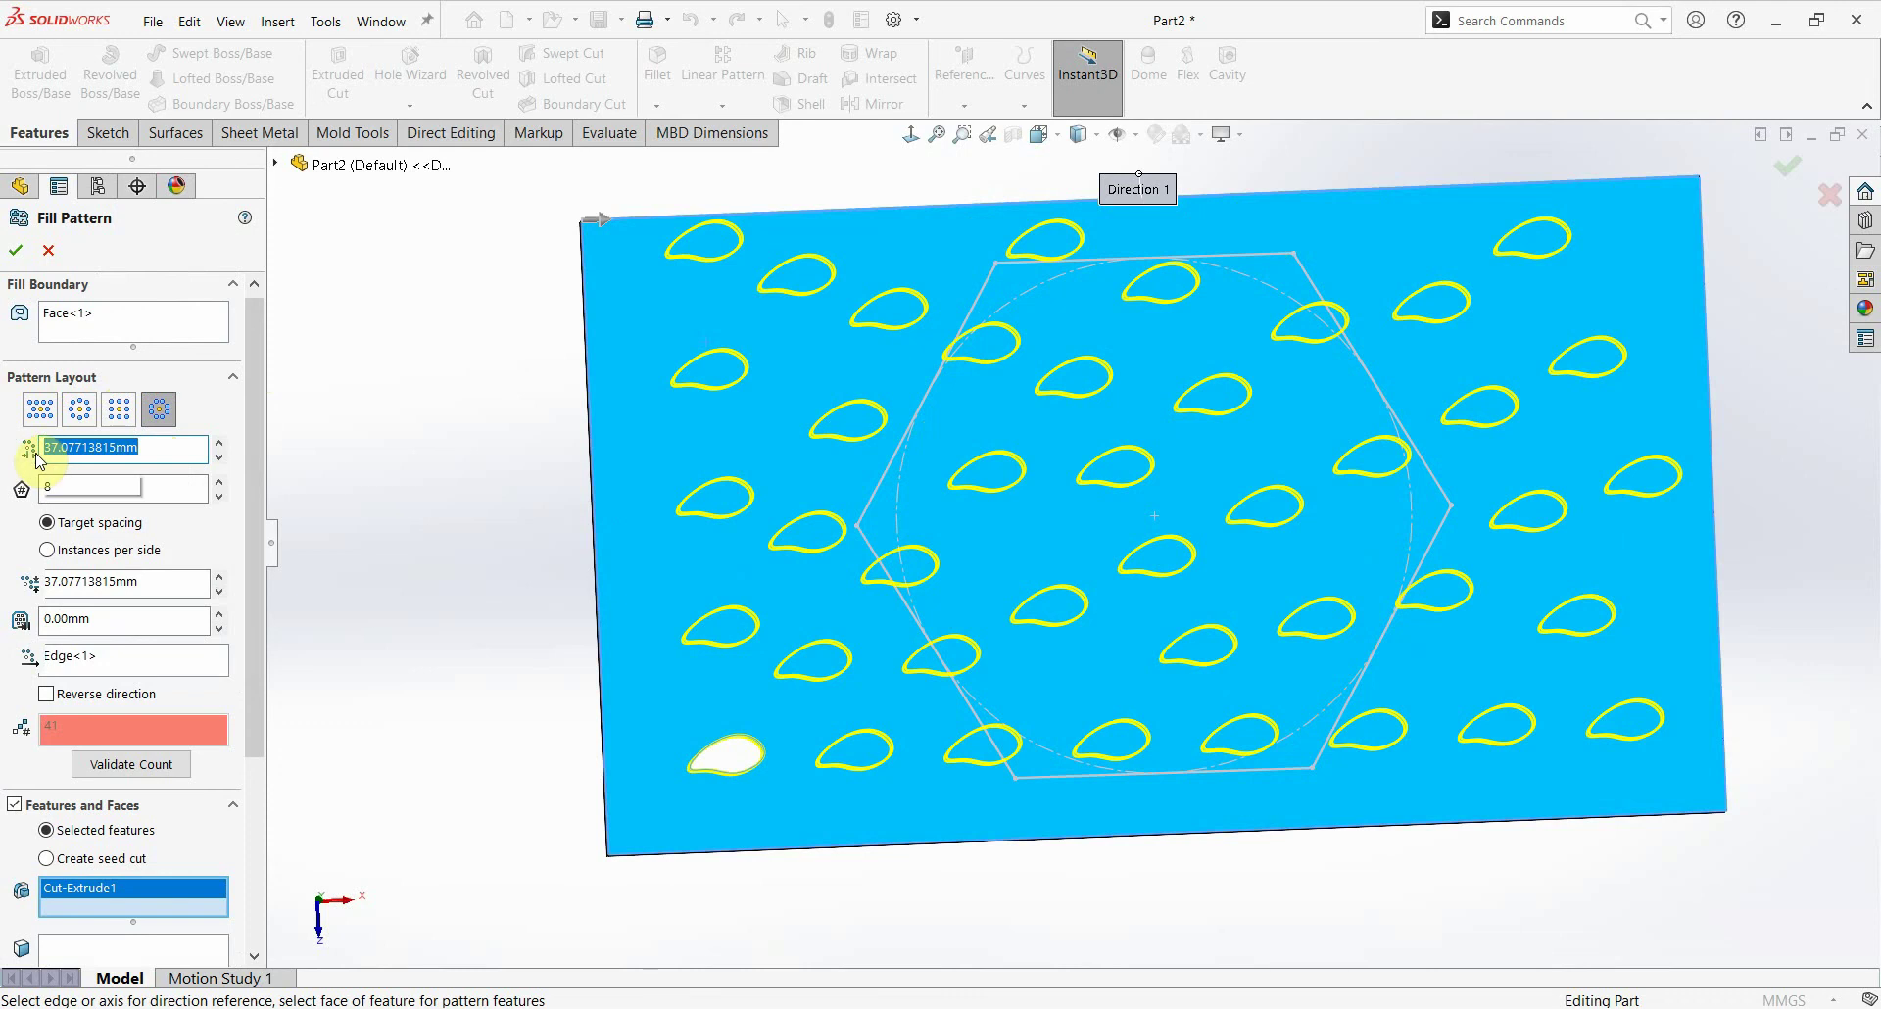
click(217, 455)
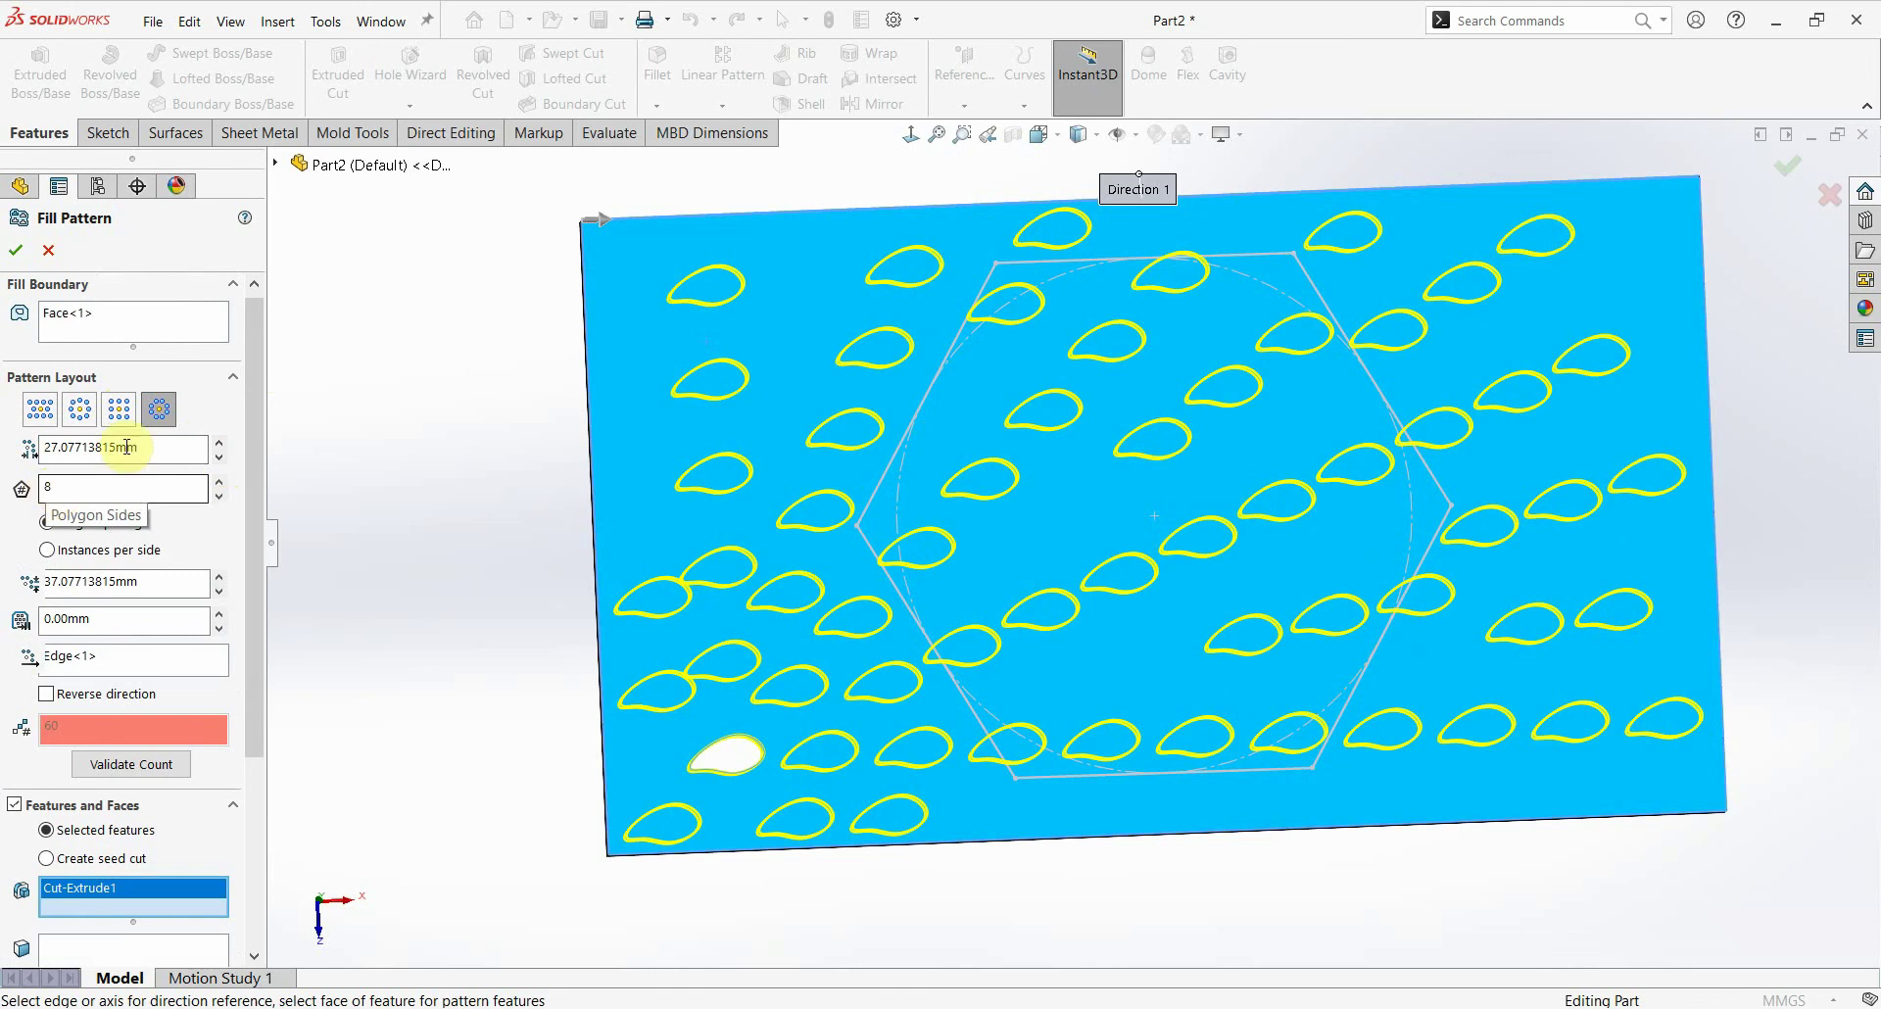
click(78, 415)
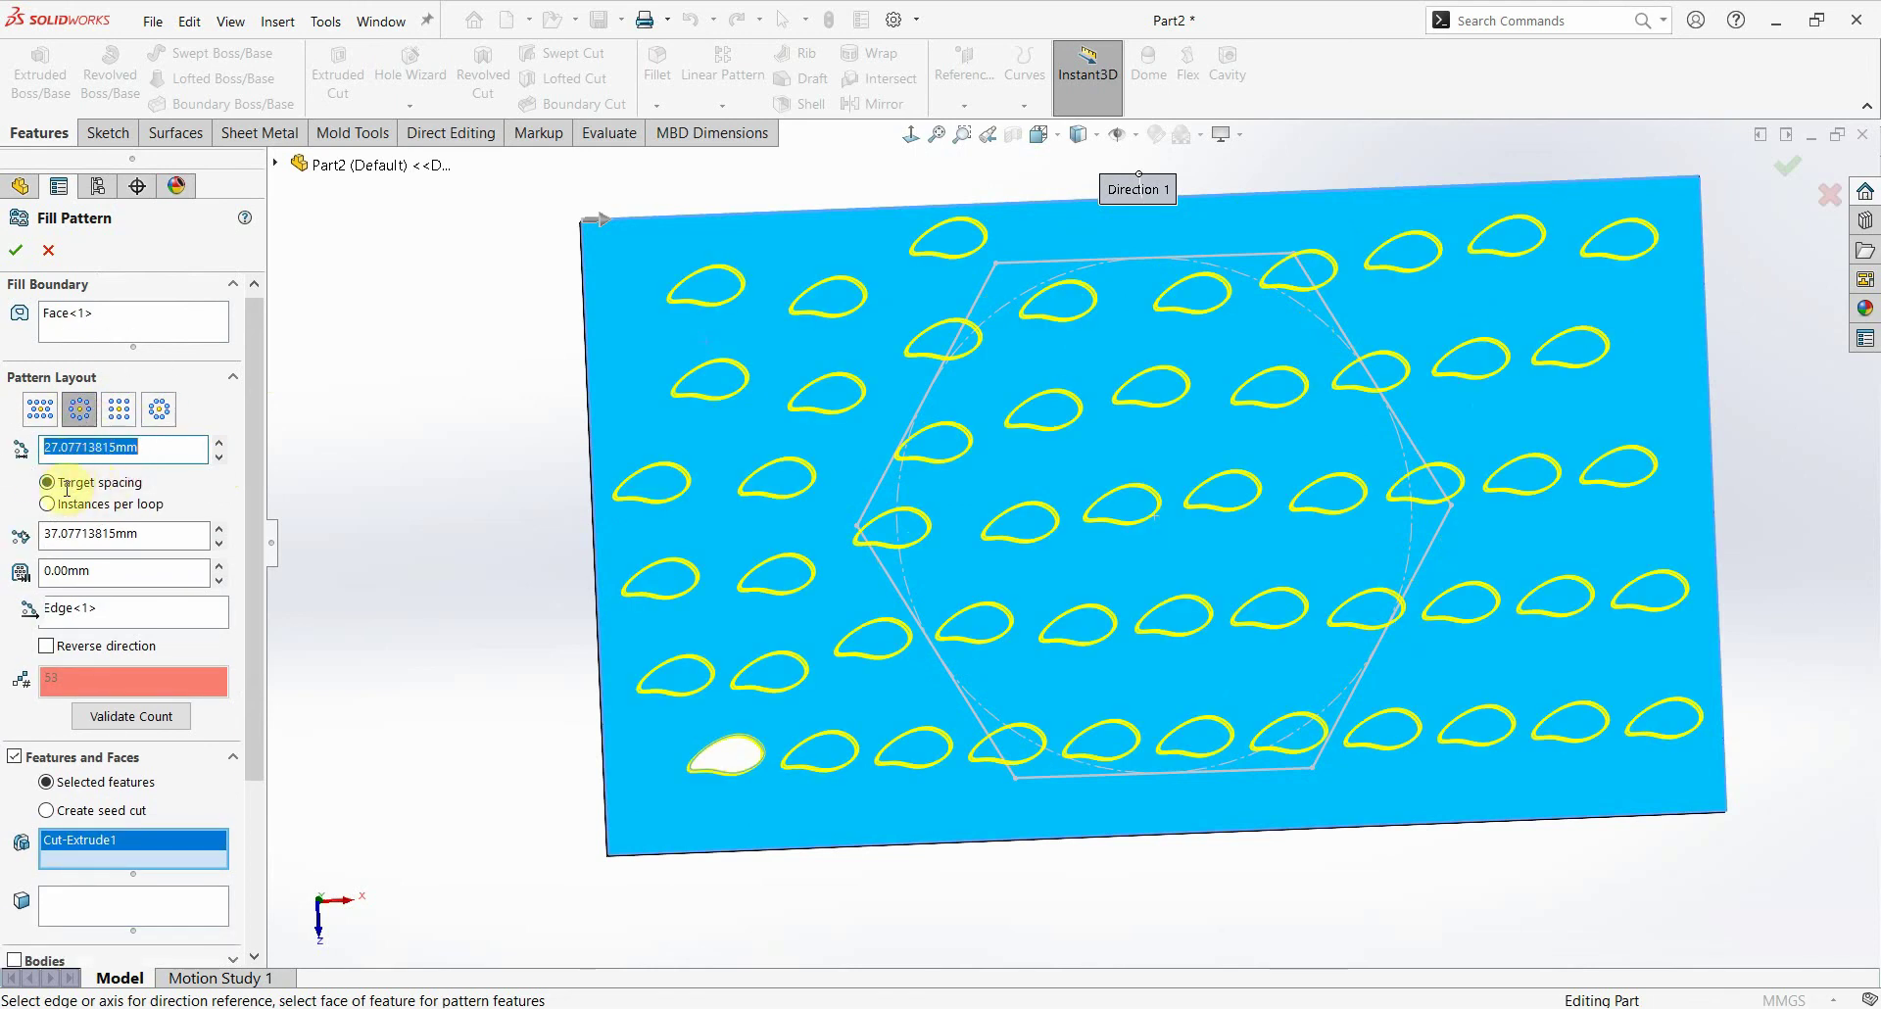
key(ctrl+z)
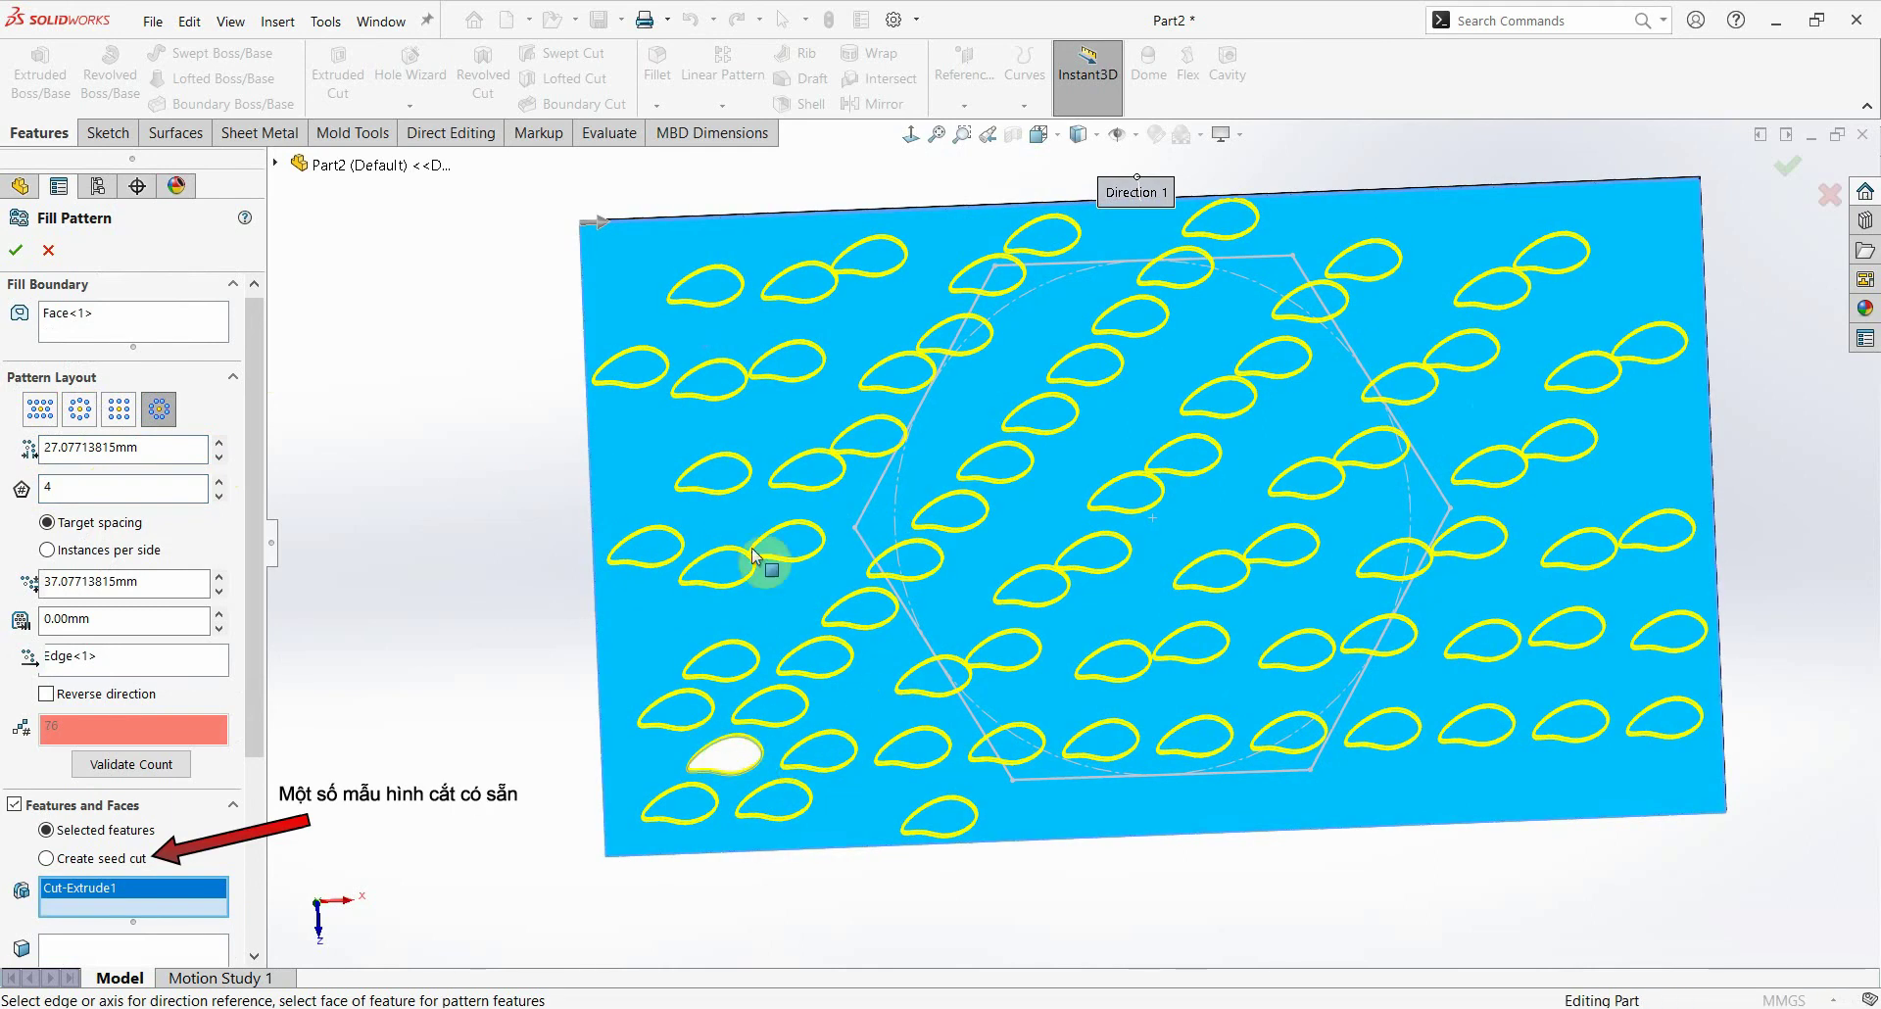
Step: Set the polygon layout to 3 sides, spaced by 5 instances per side
click(77, 490)
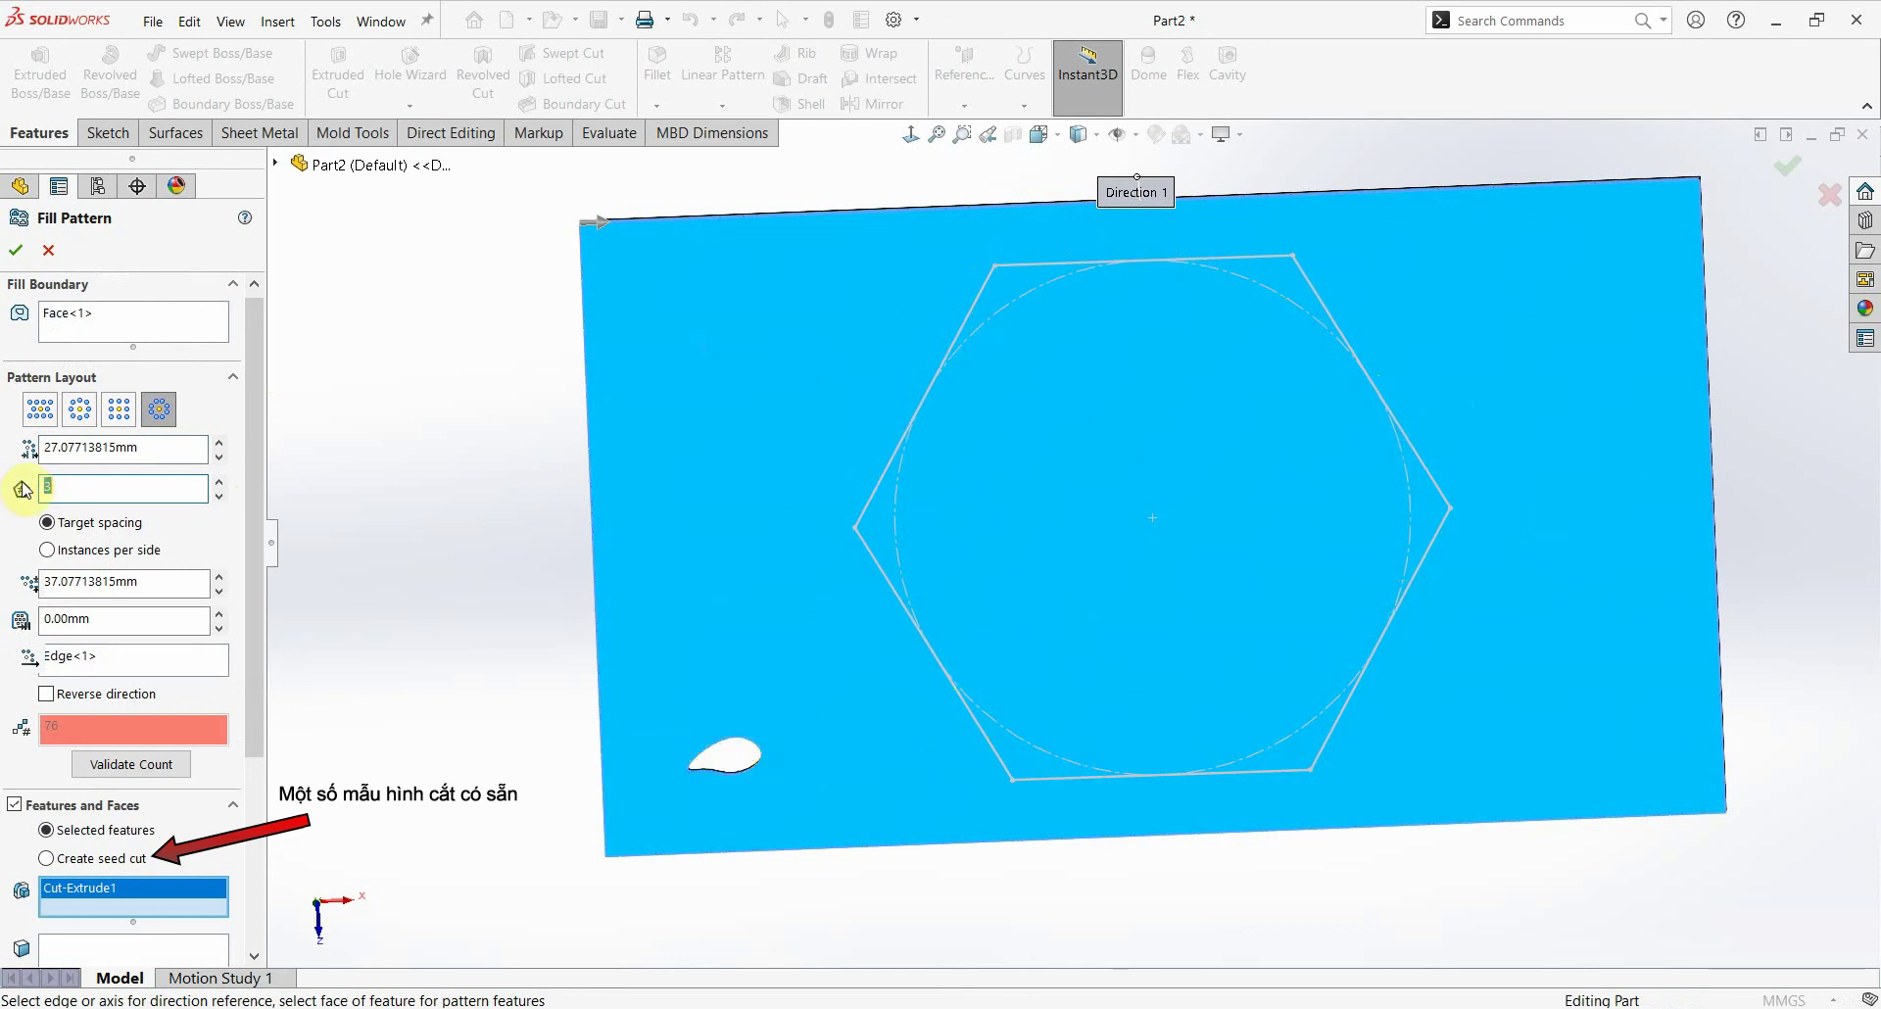
middle_drag(944, 555, 894, 573)
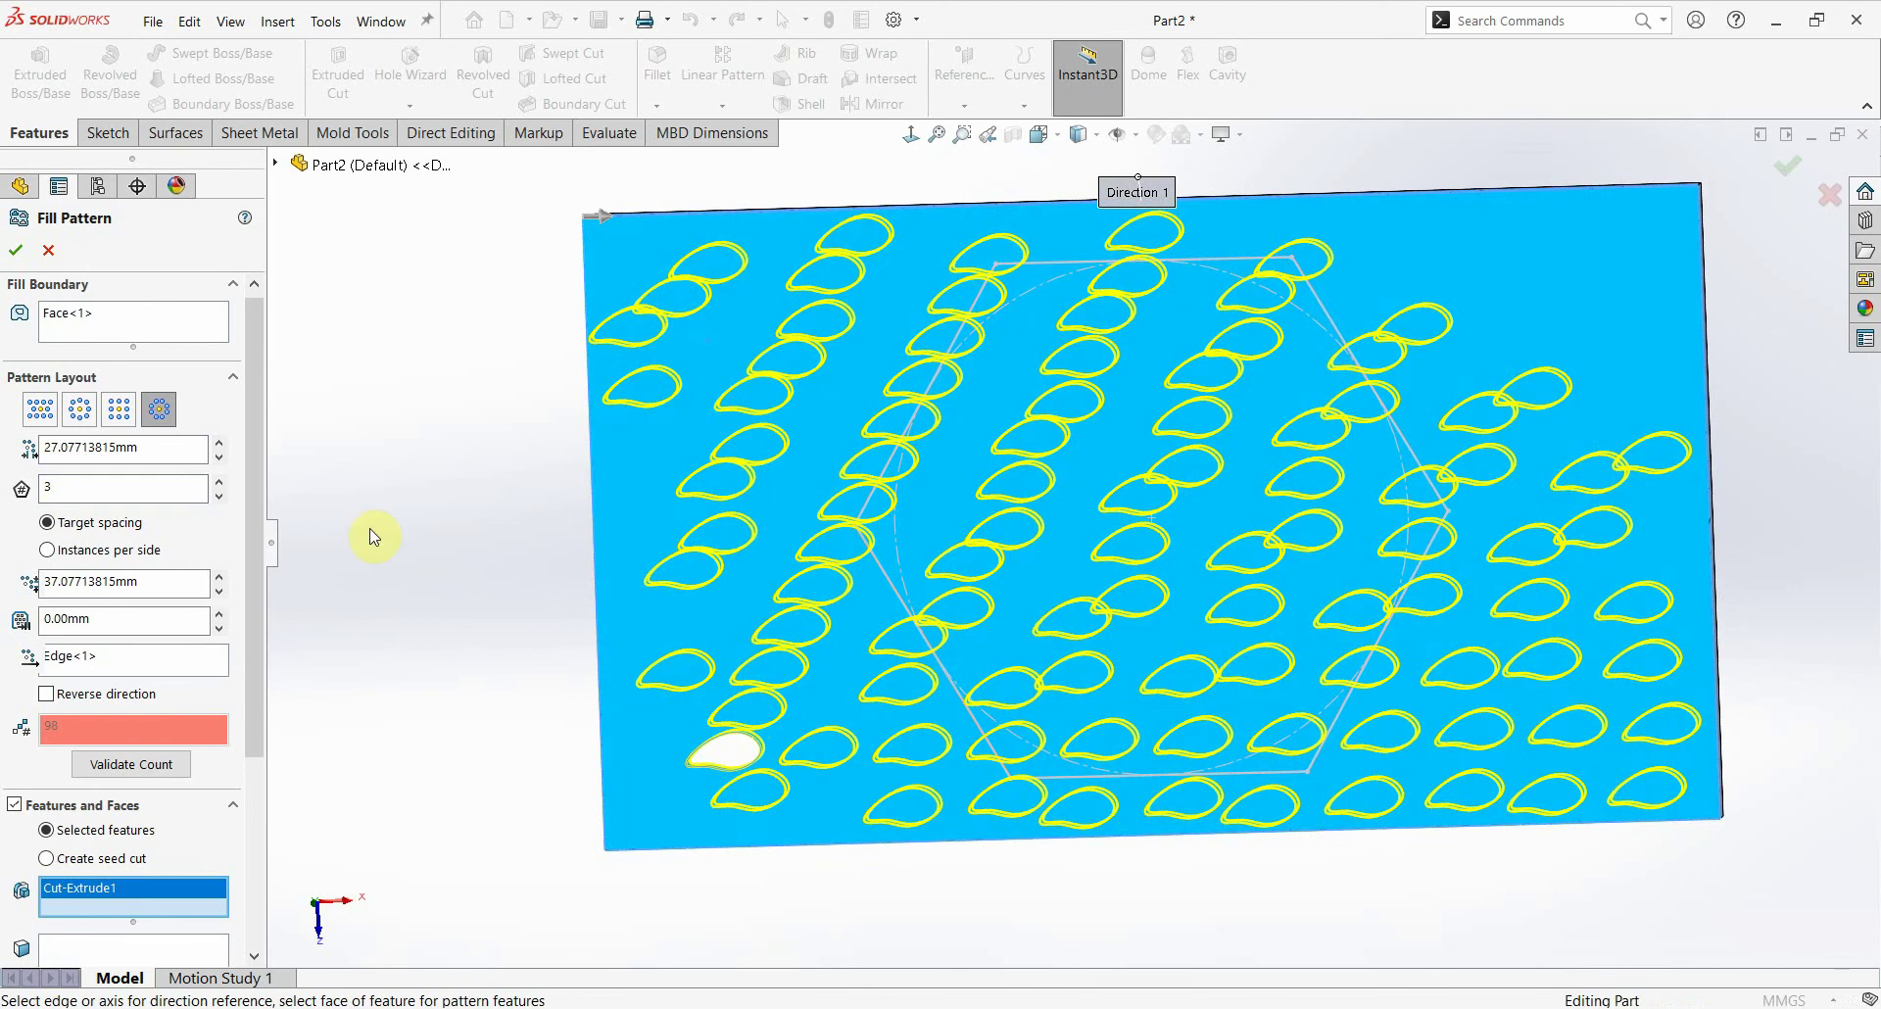
click(46, 550)
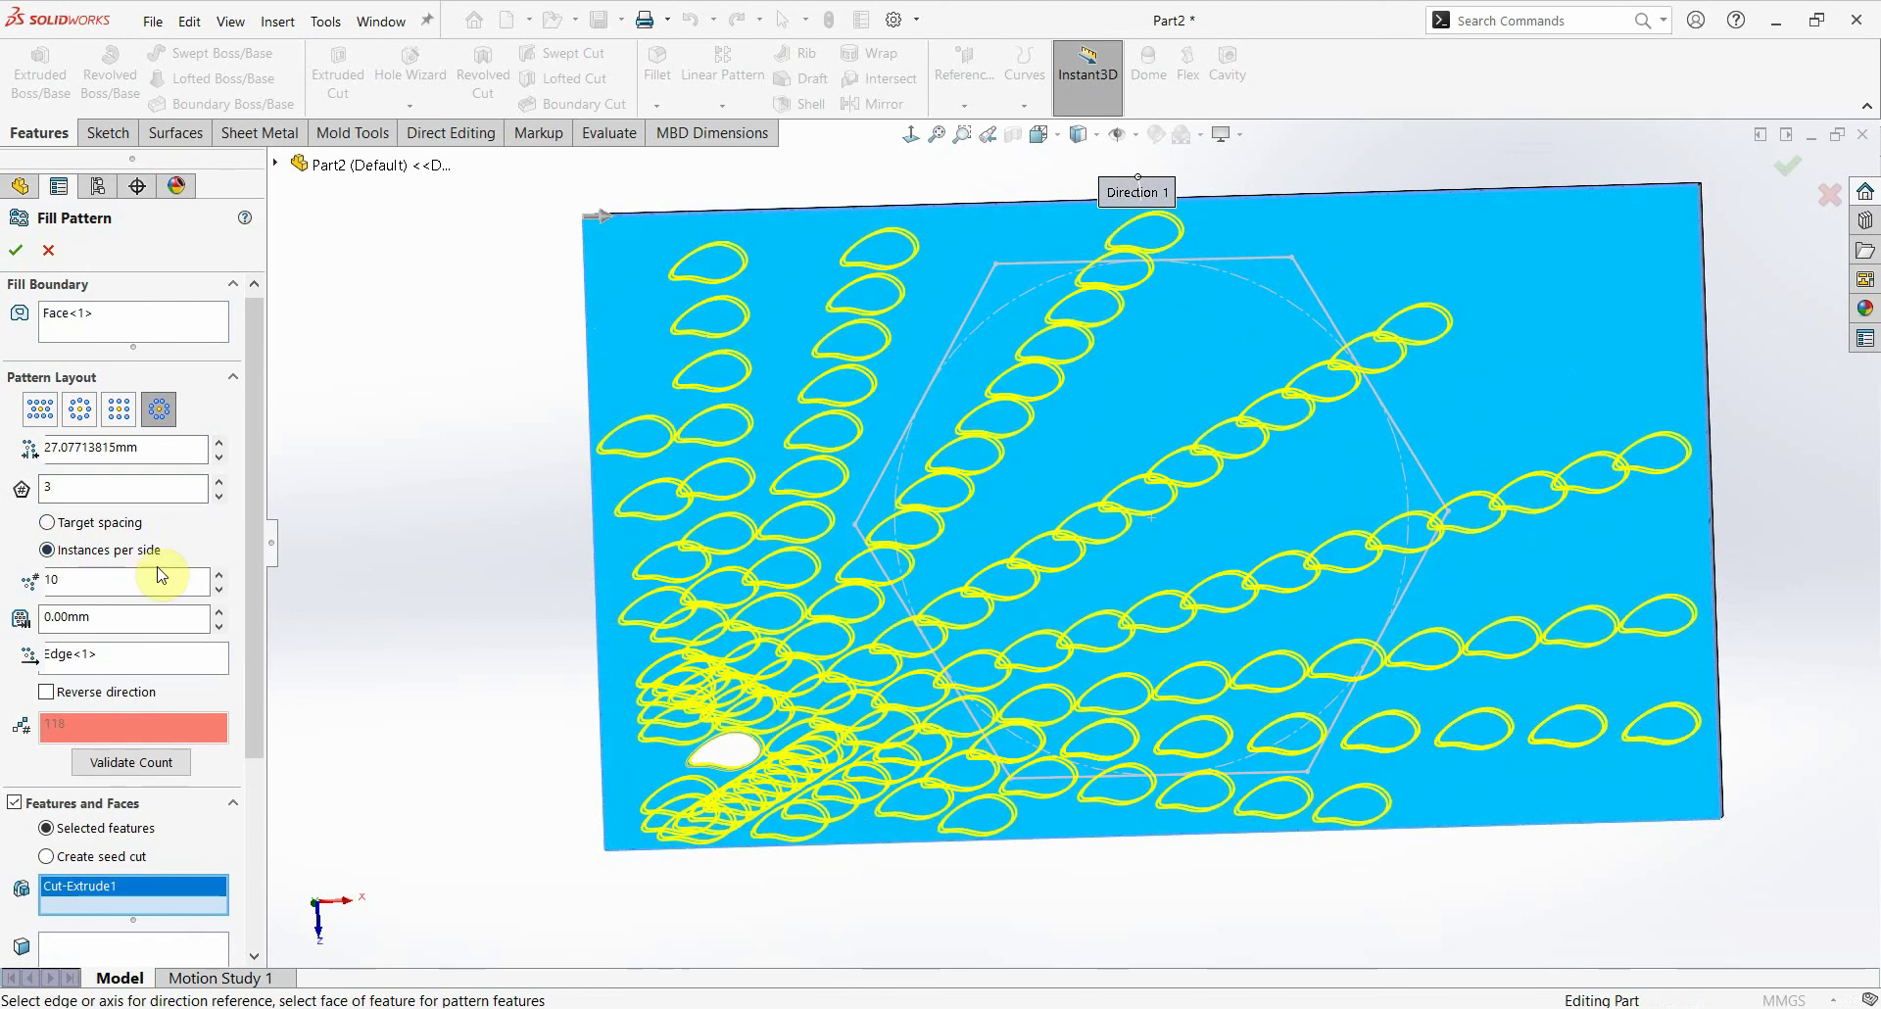
click(218, 591)
click(218, 591)
click(218, 591)
click(218, 591)
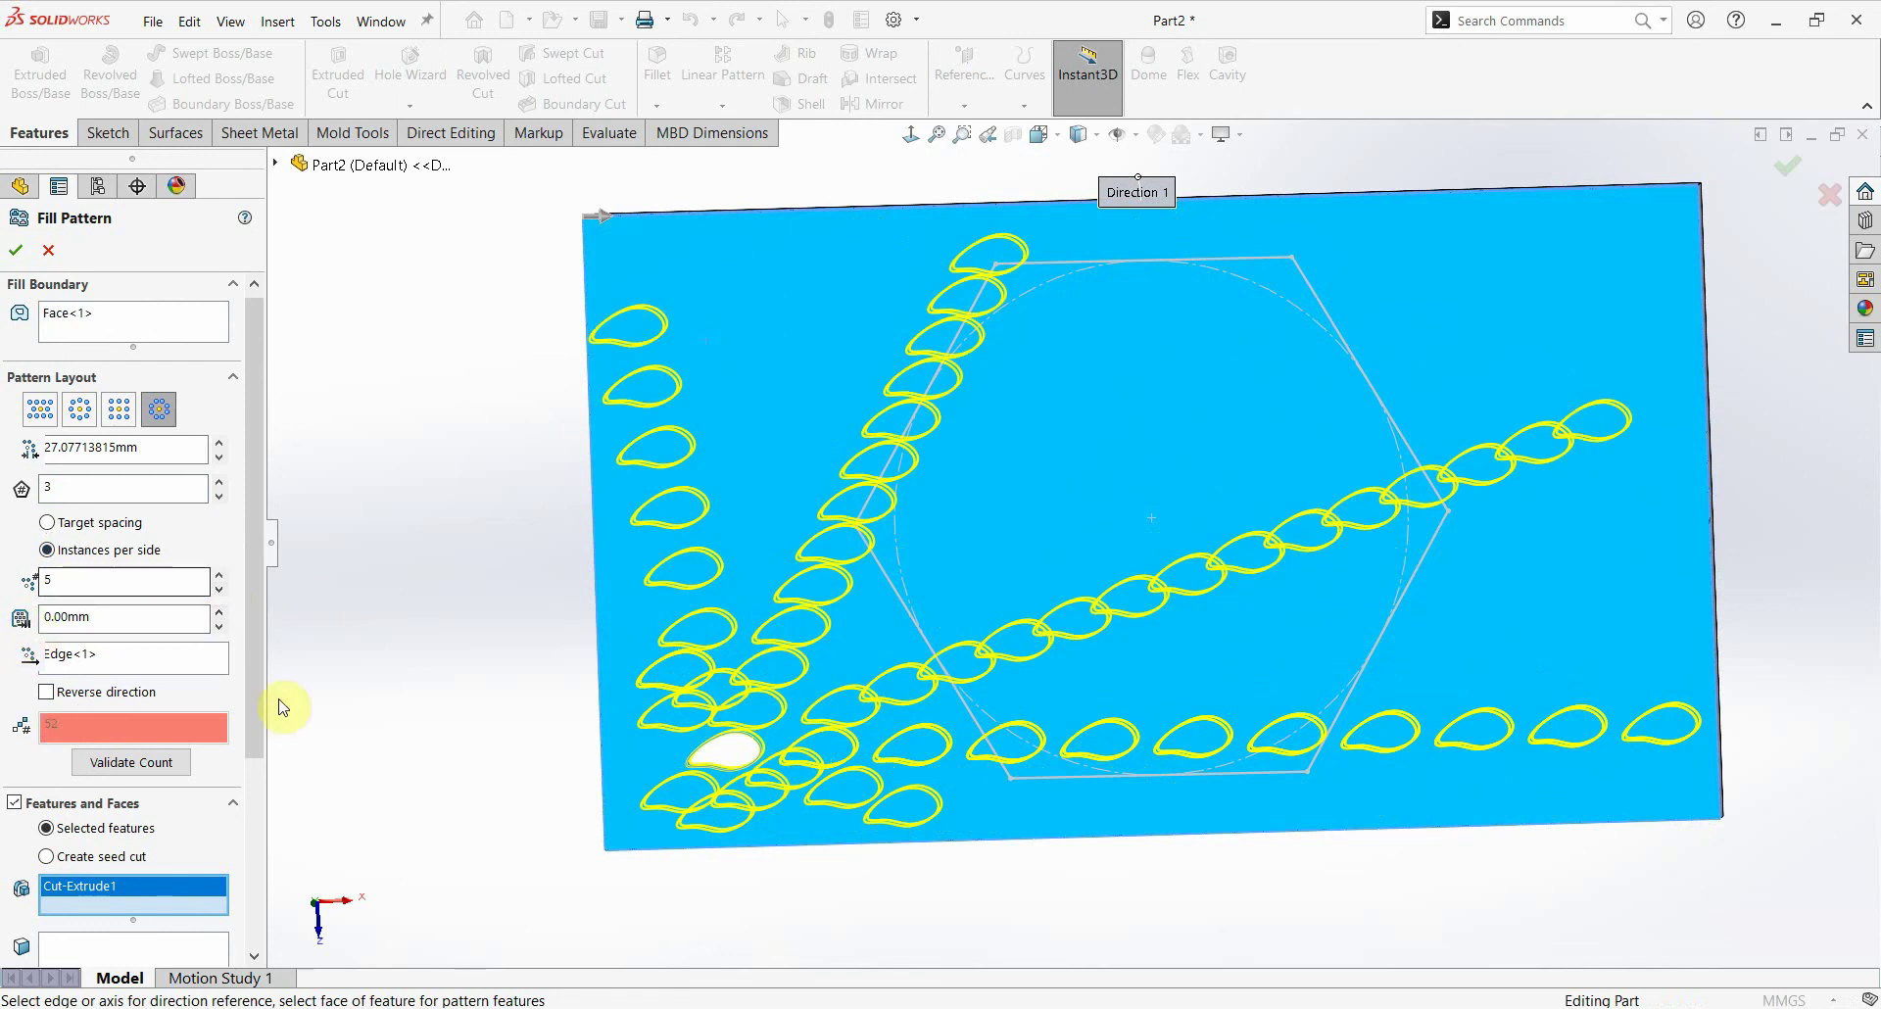
Step: Add a 10 mm margin and switch to the staggered Perforation layout
click(220, 611)
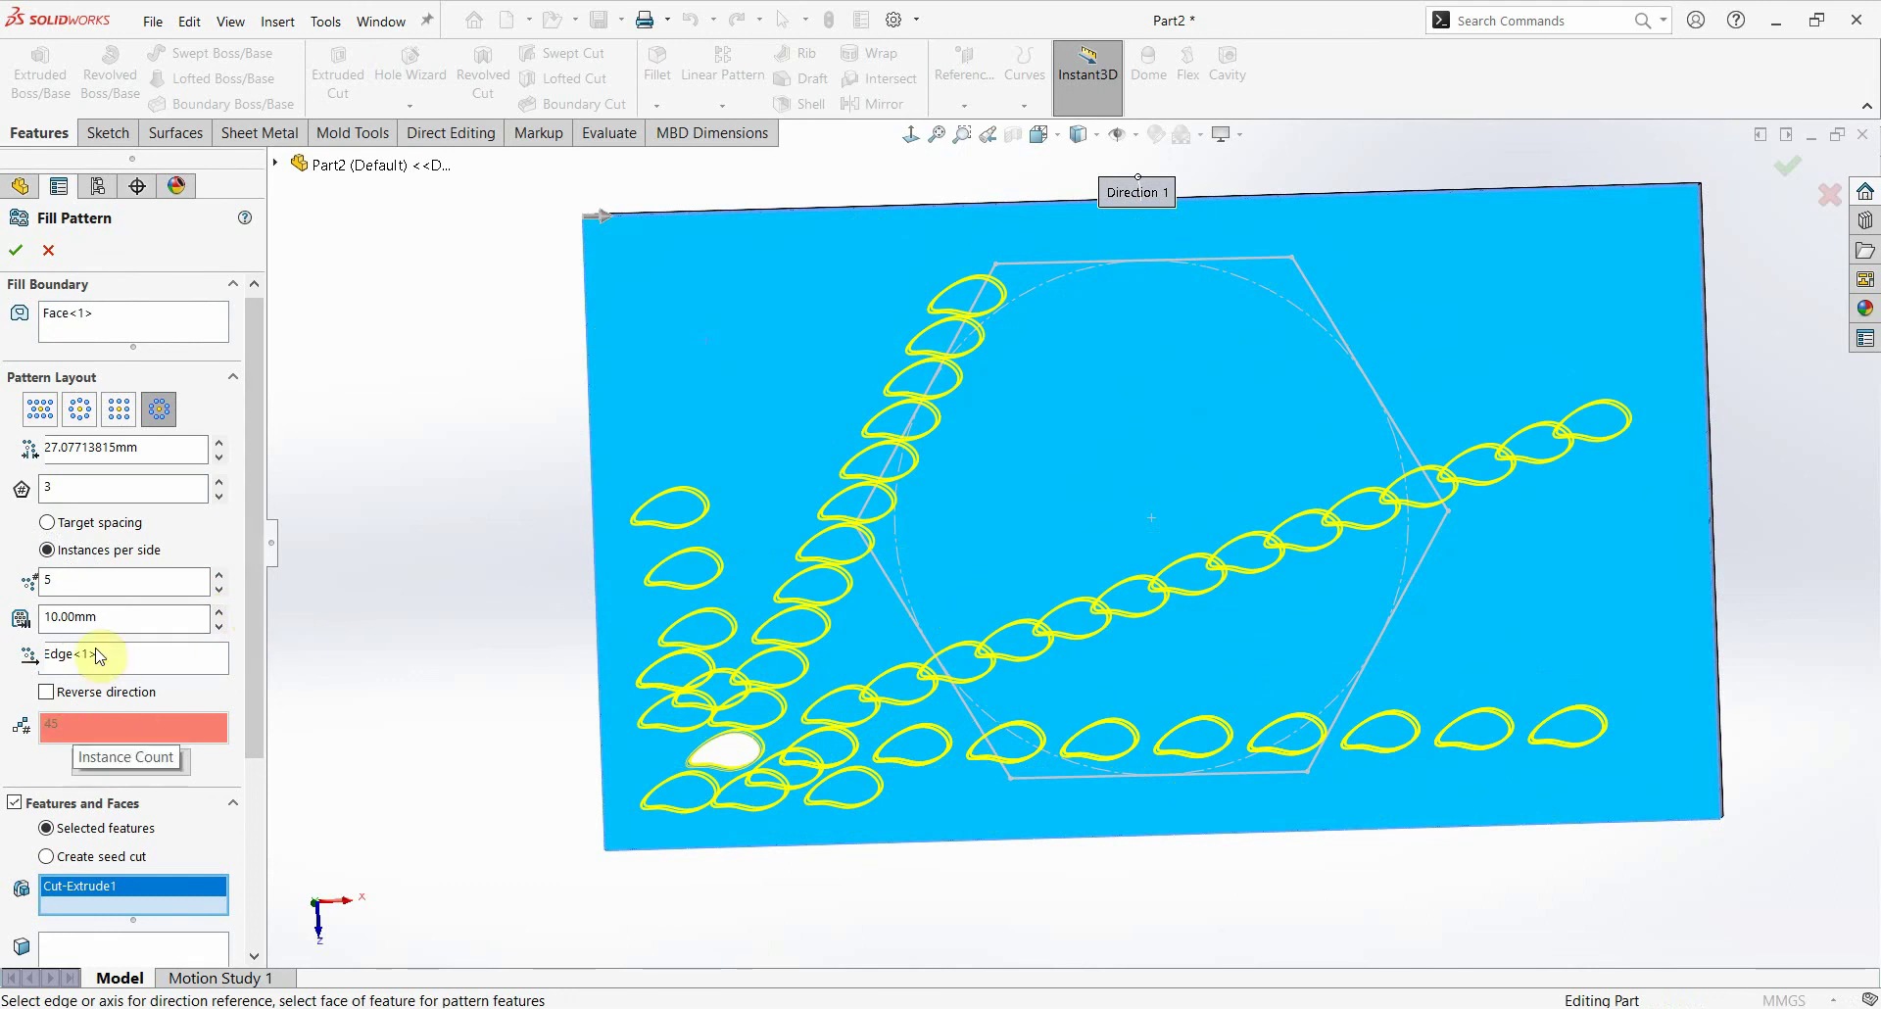
click(119, 408)
click(40, 410)
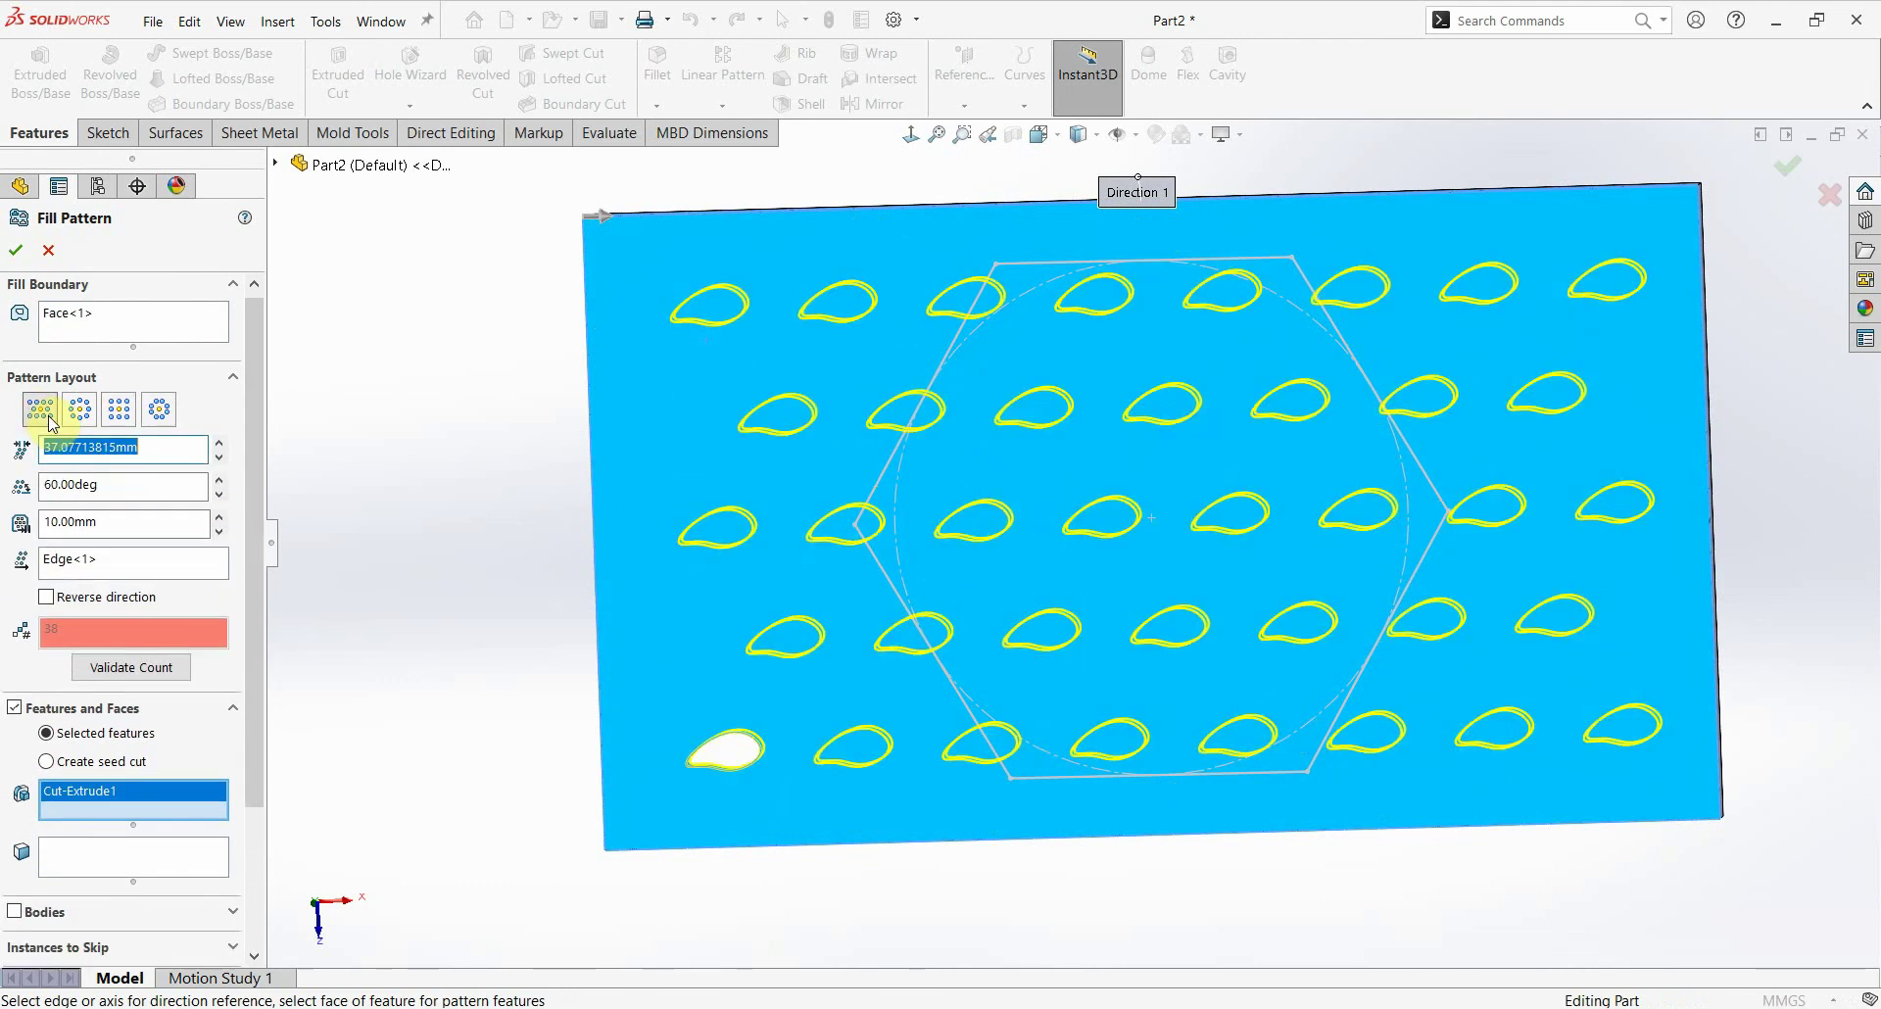
mouse_move(1100, 599)
middle_down()
mouse_move(1090, 451)
mouse_move(1104, 511)
middle_up()
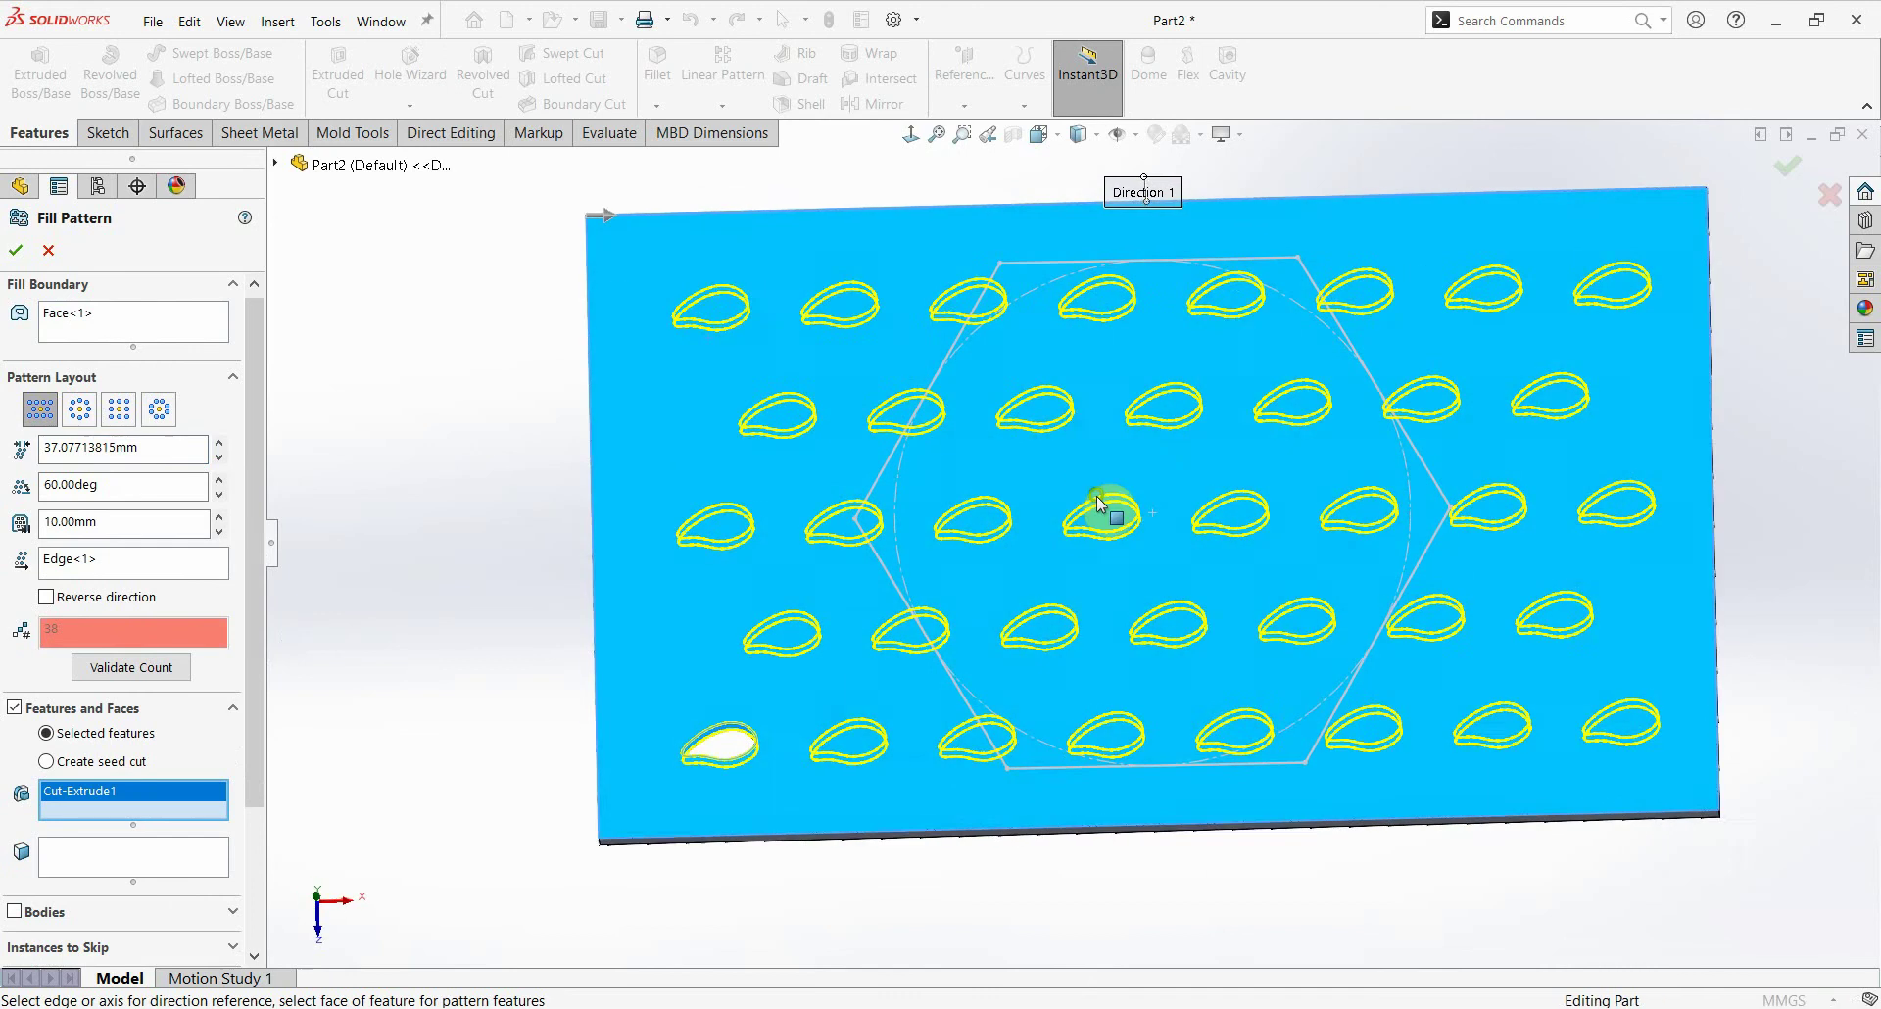
Step: Add the Sketch2 hexagon as a fill boundary, set margin to 0 mm, keep Perforation layout
click(107, 333)
click(948, 358)
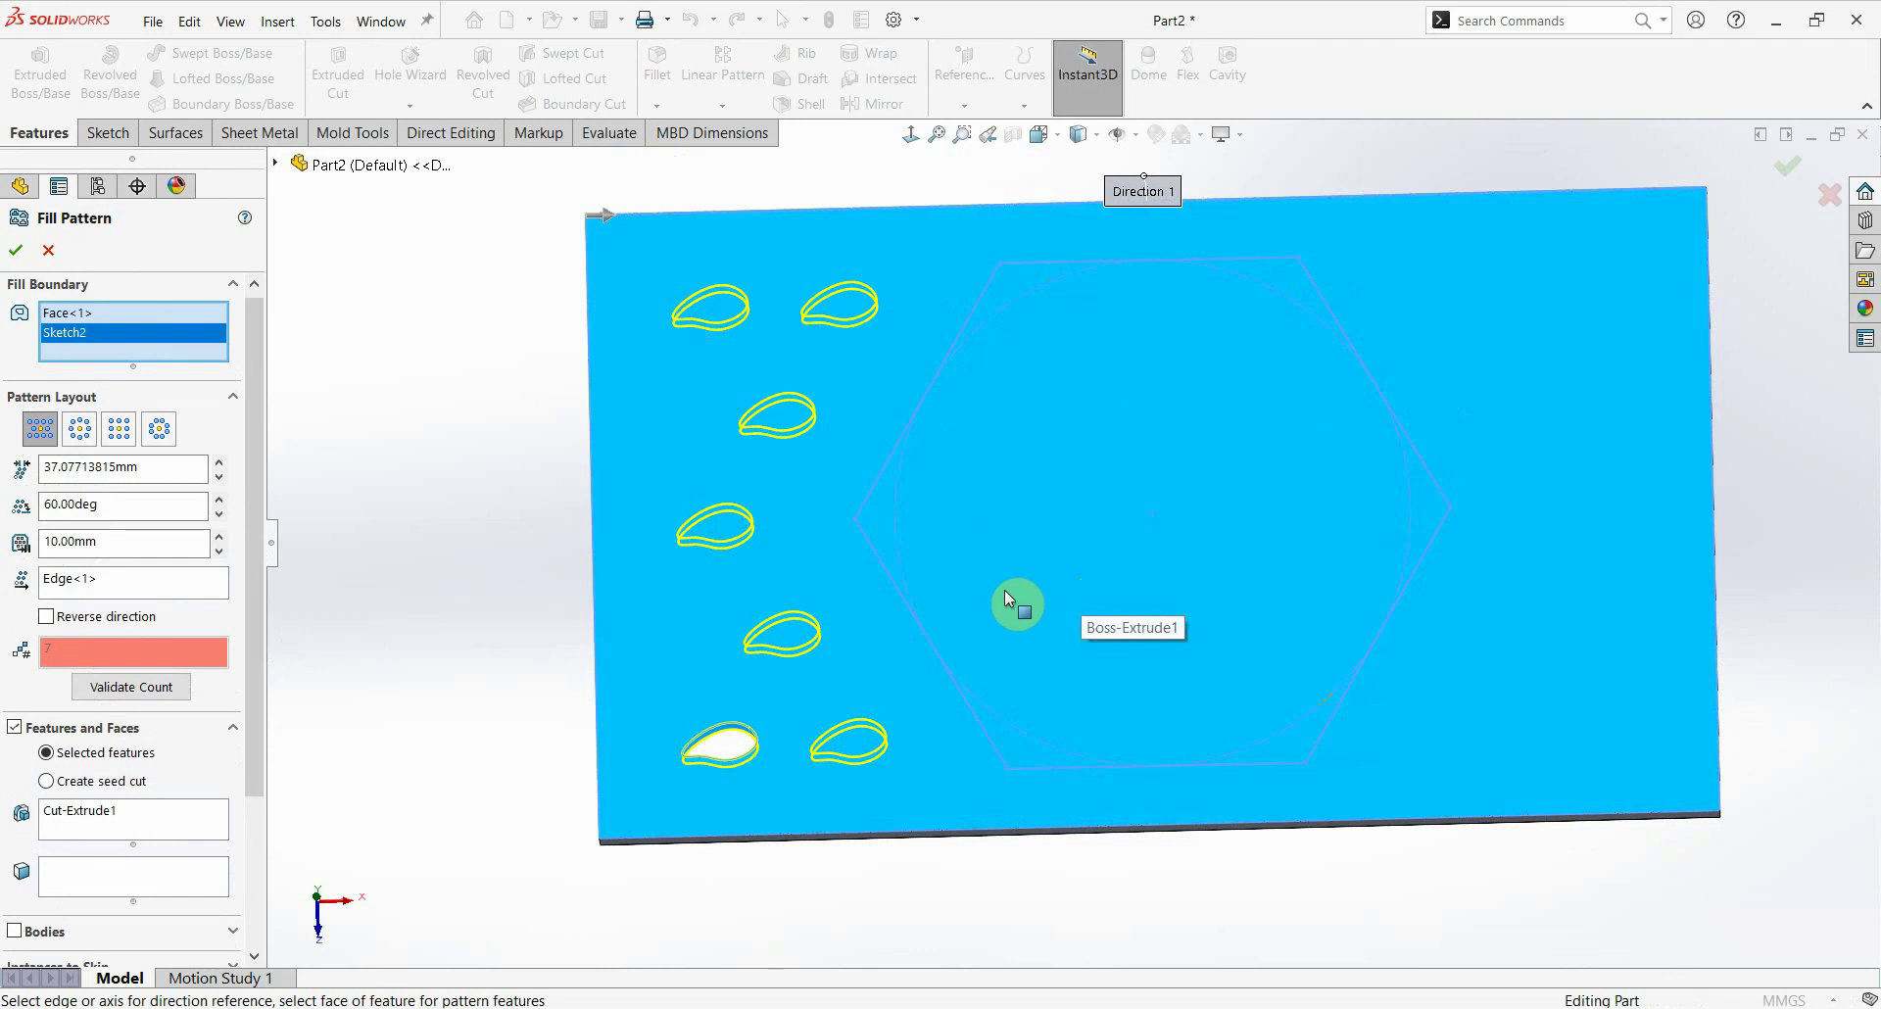
click(118, 428)
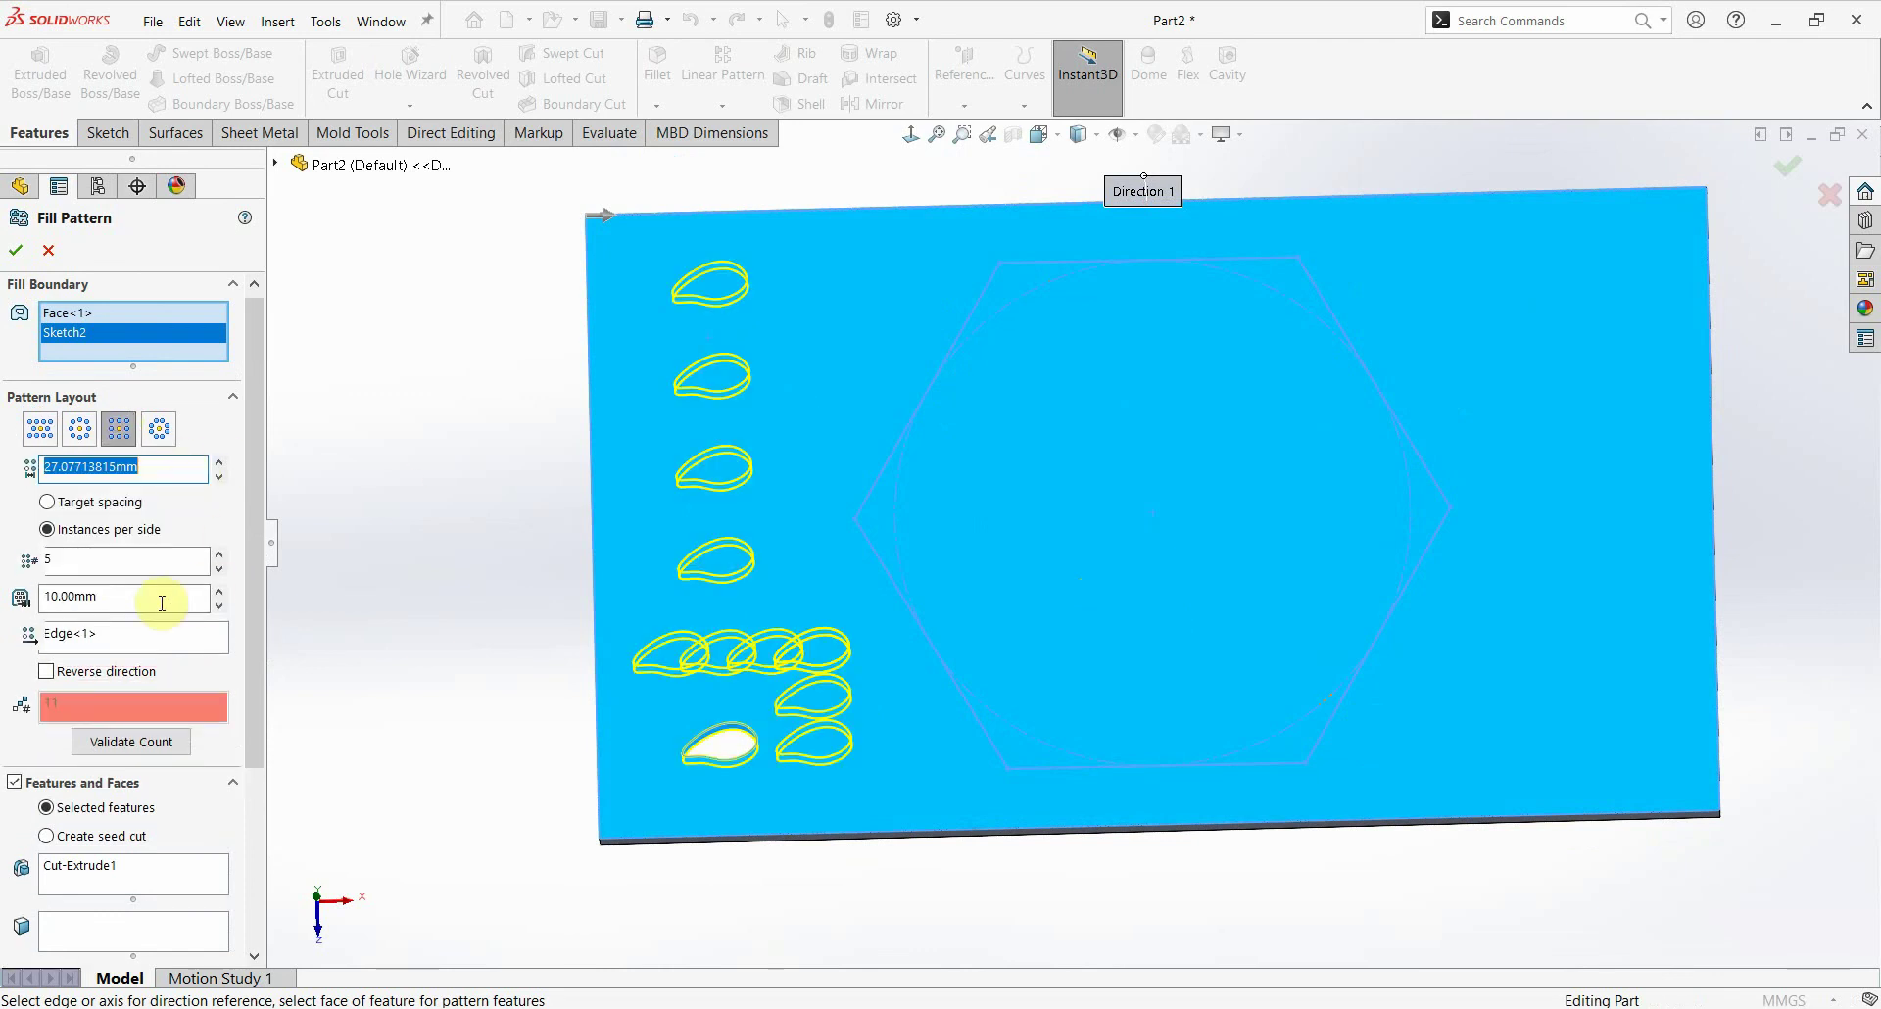
click(220, 606)
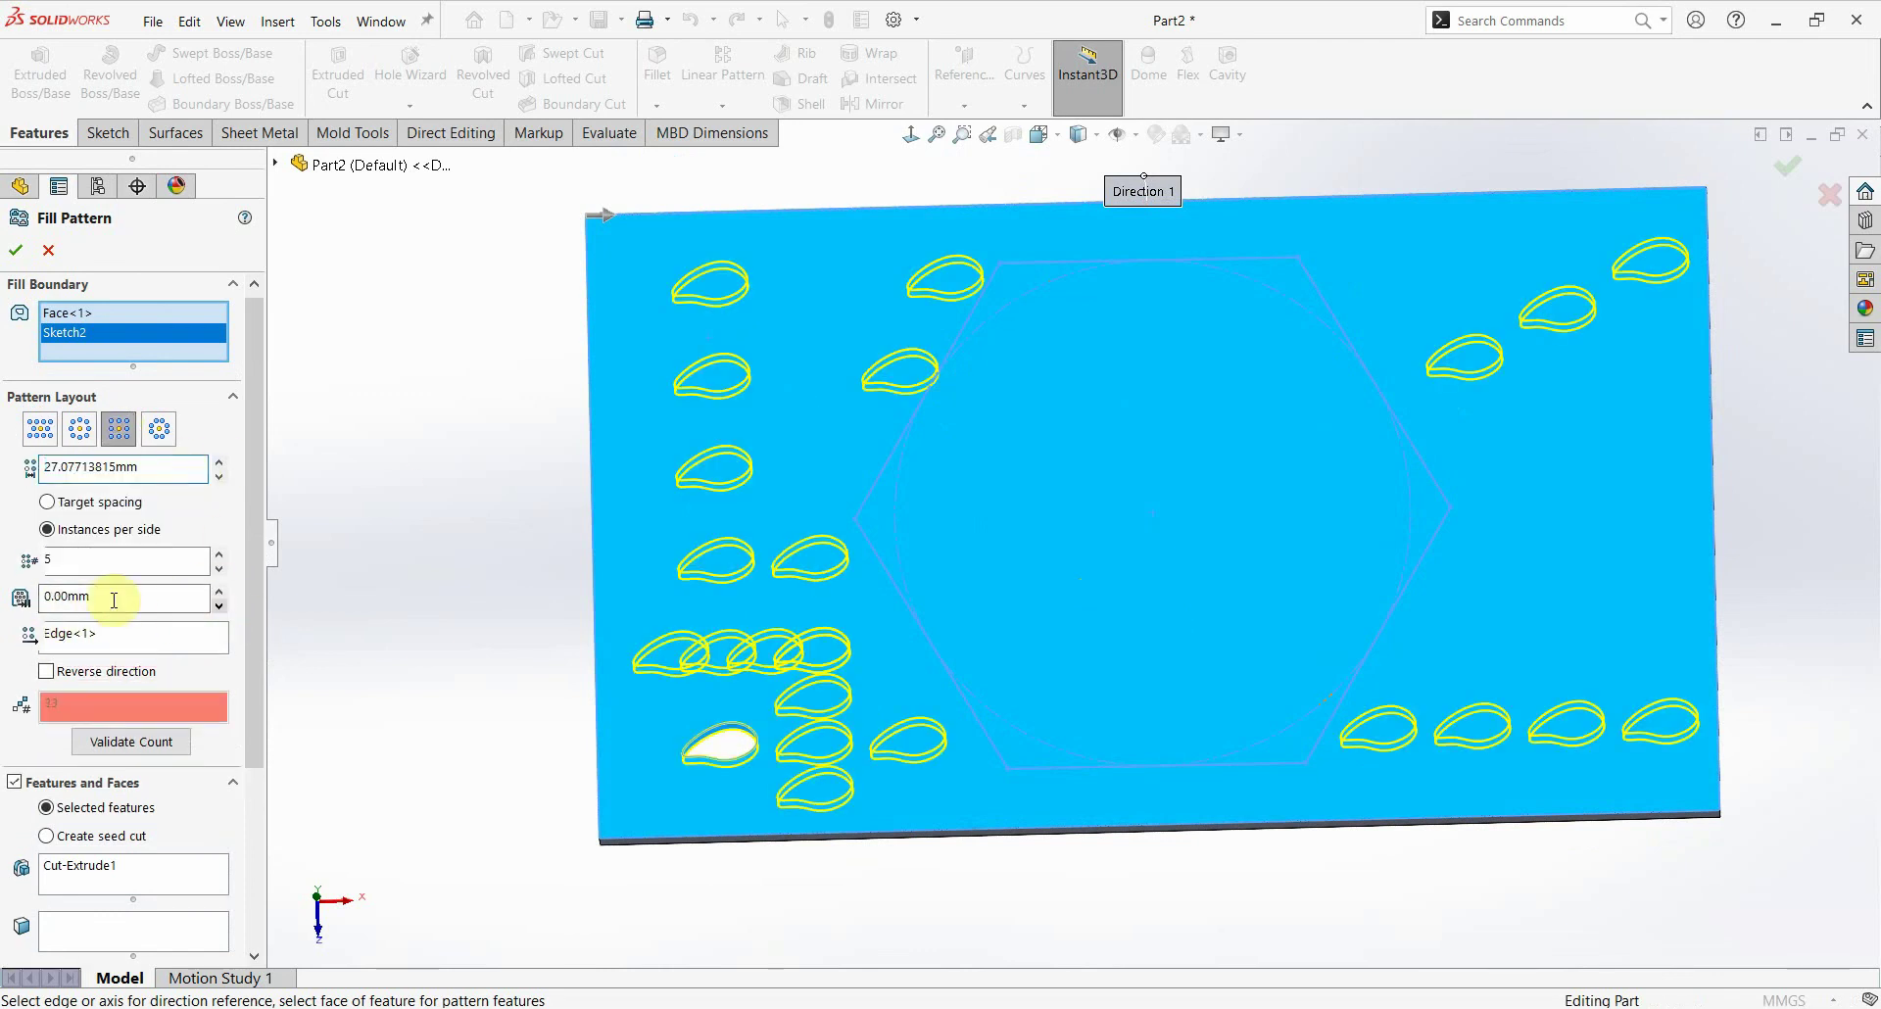
click(40, 428)
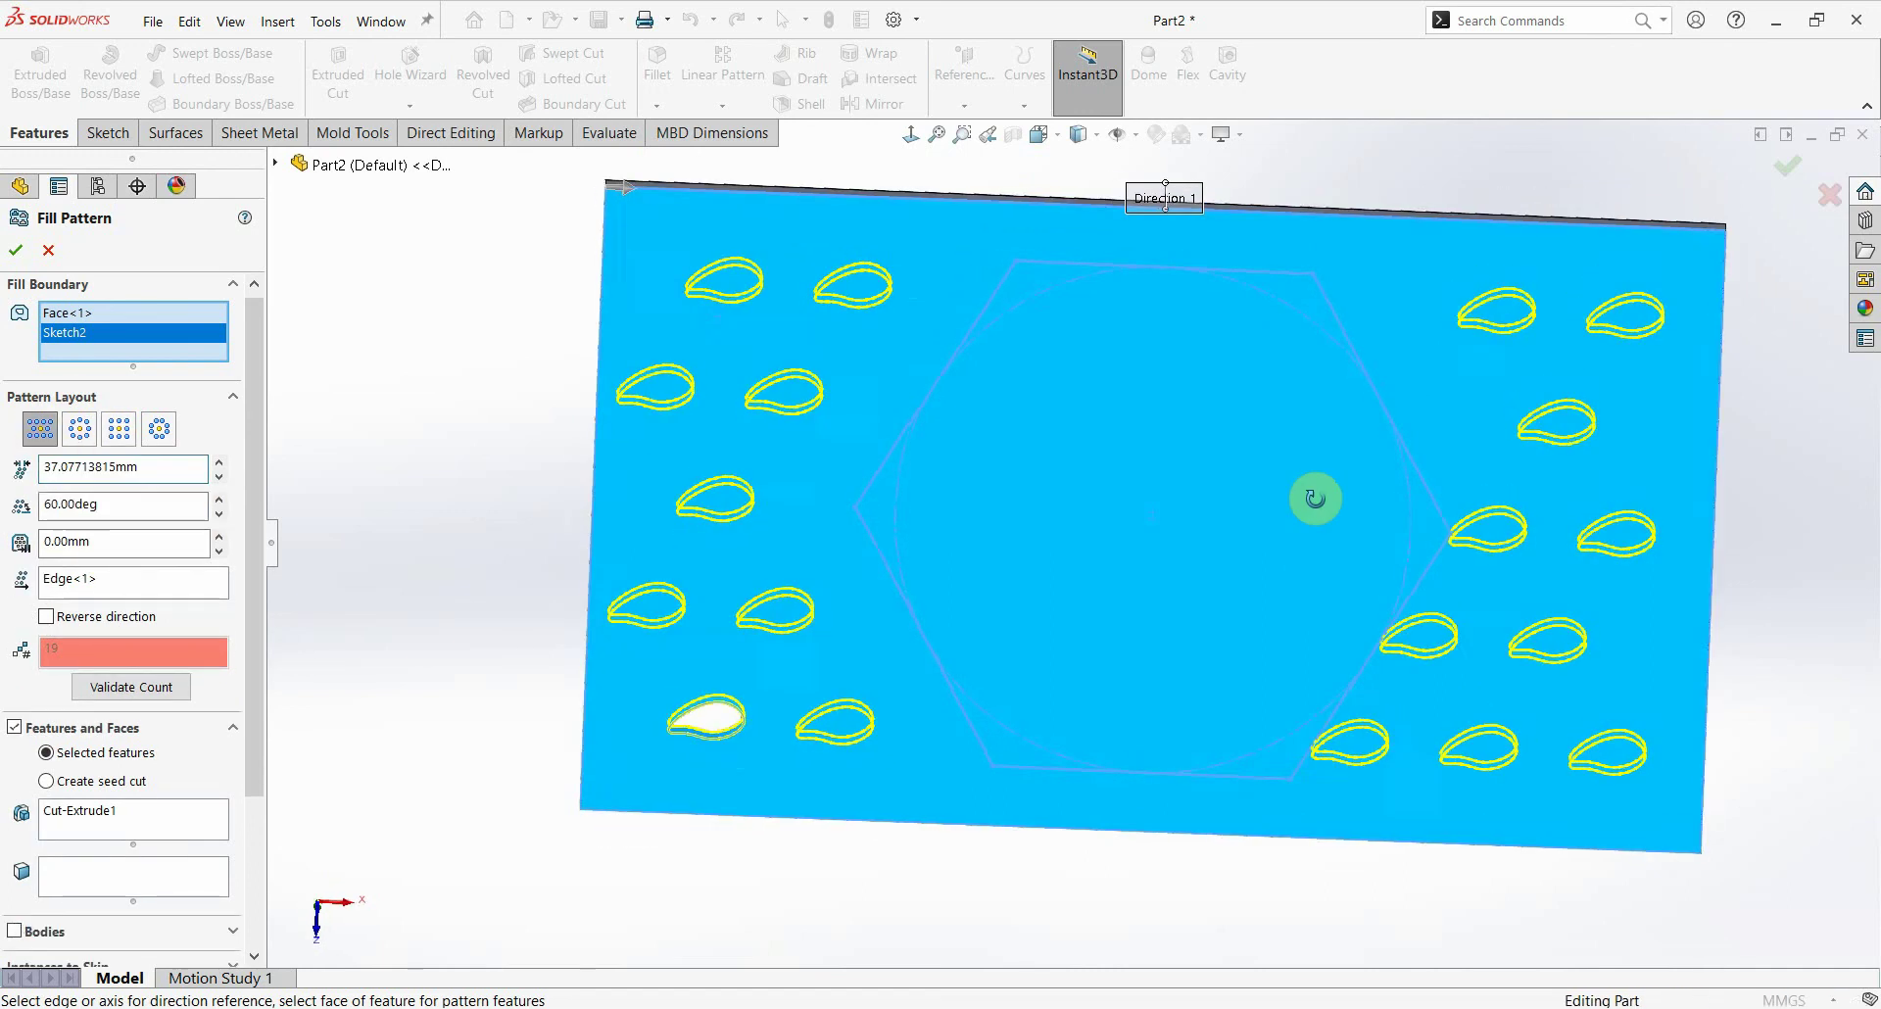
Step: Orbit the plate to check the staggered teardrop preview around the hexagon
middle_drag(1309, 554, 1318, 614)
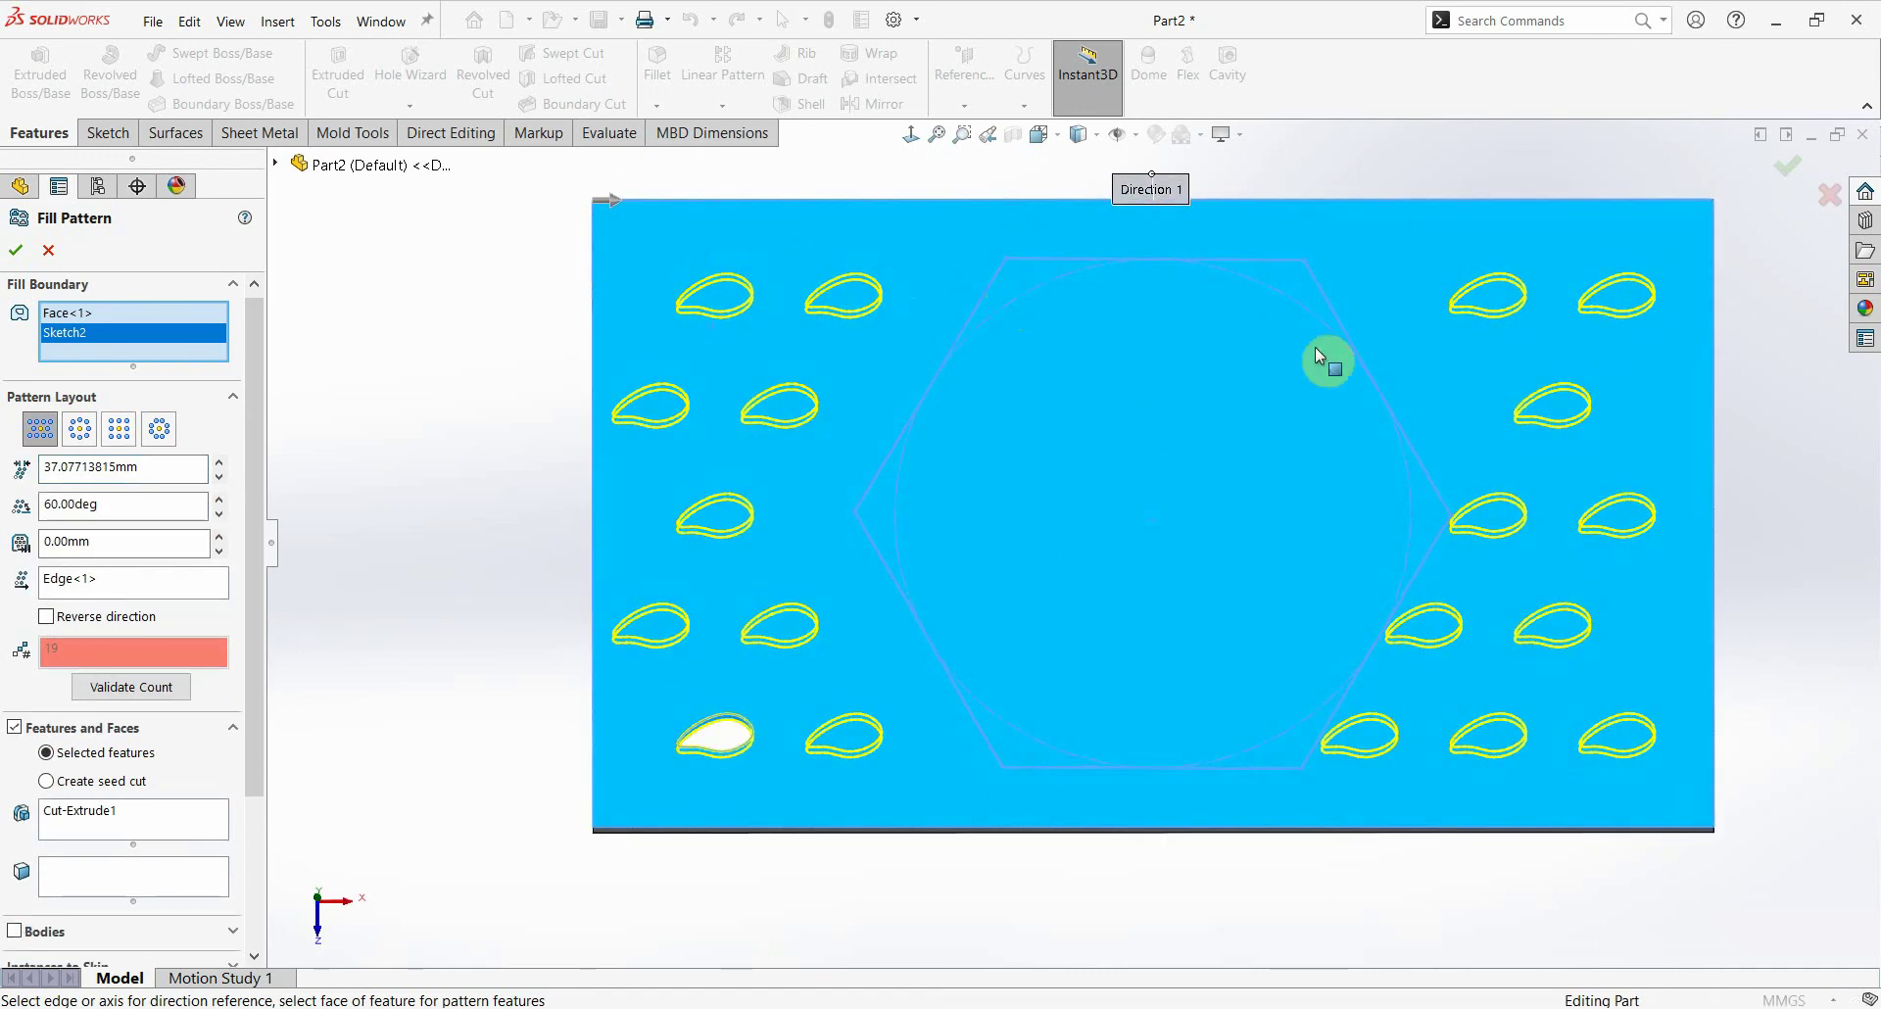
middle_drag(1033, 484, 1016, 378)
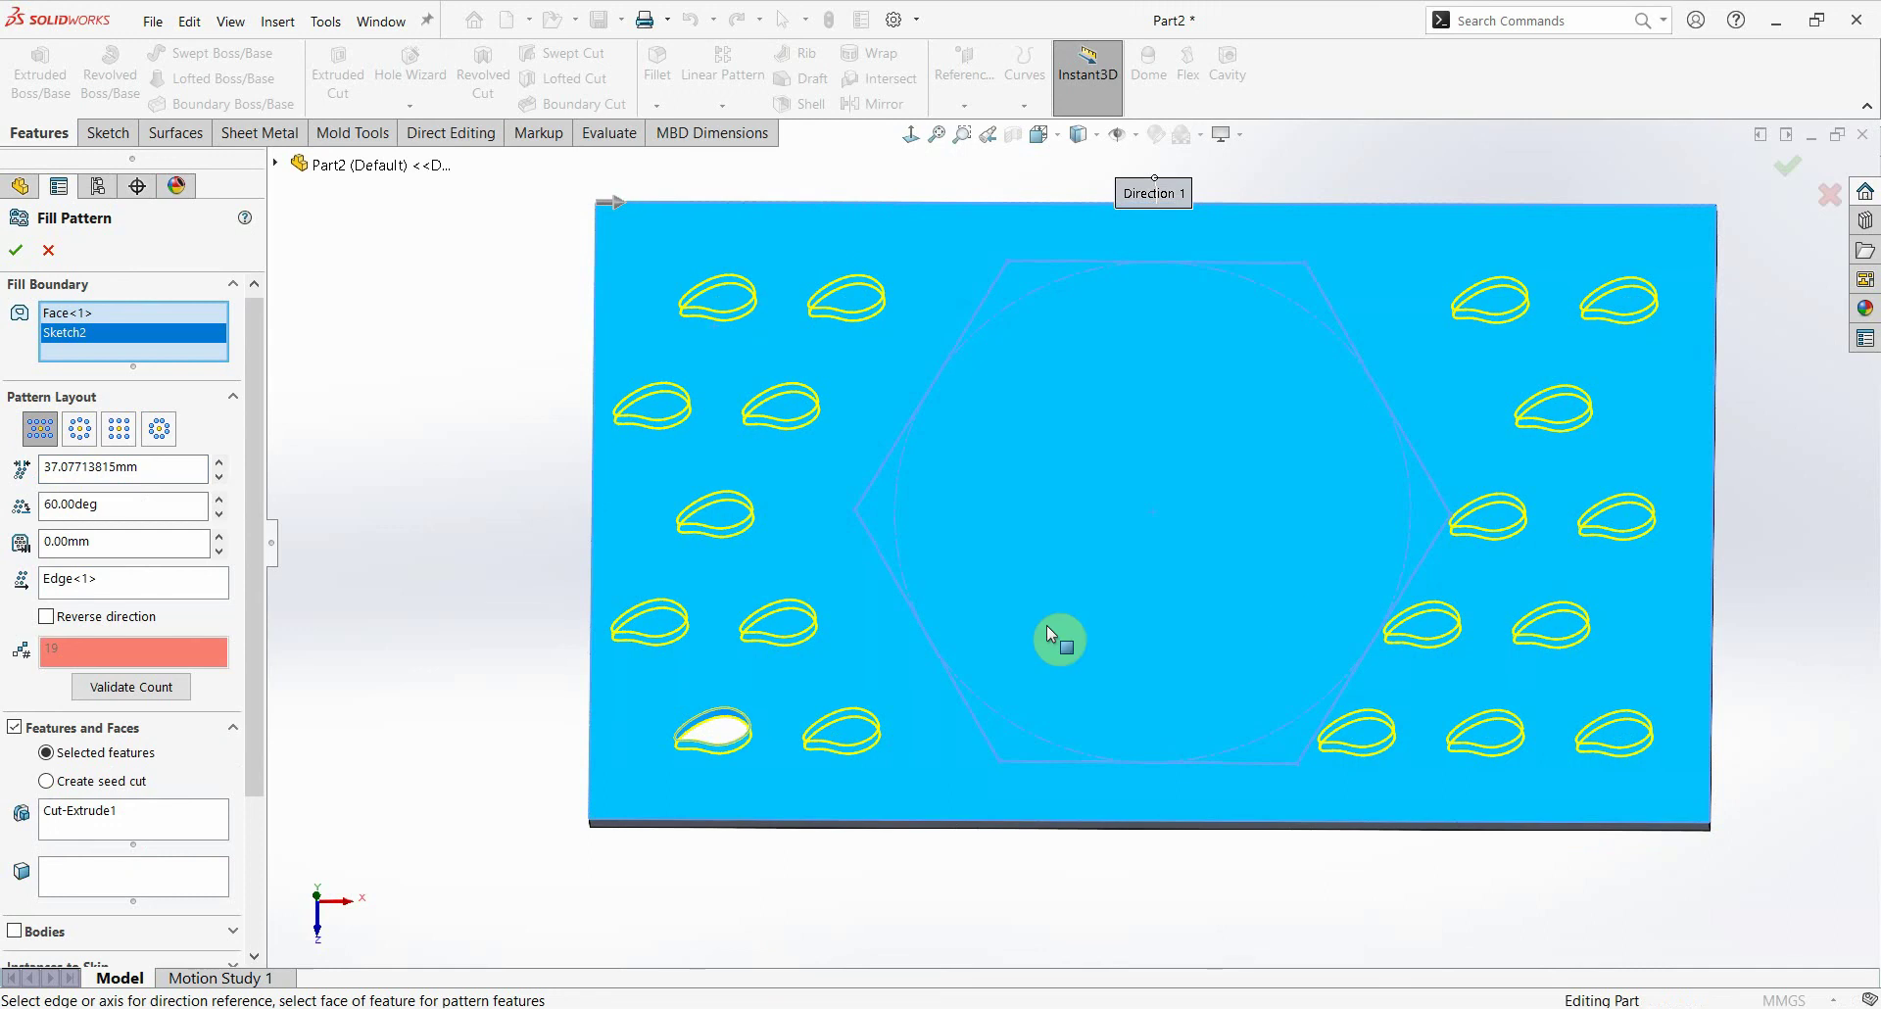
click(61, 341)
middle_drag(748, 544, 760, 540)
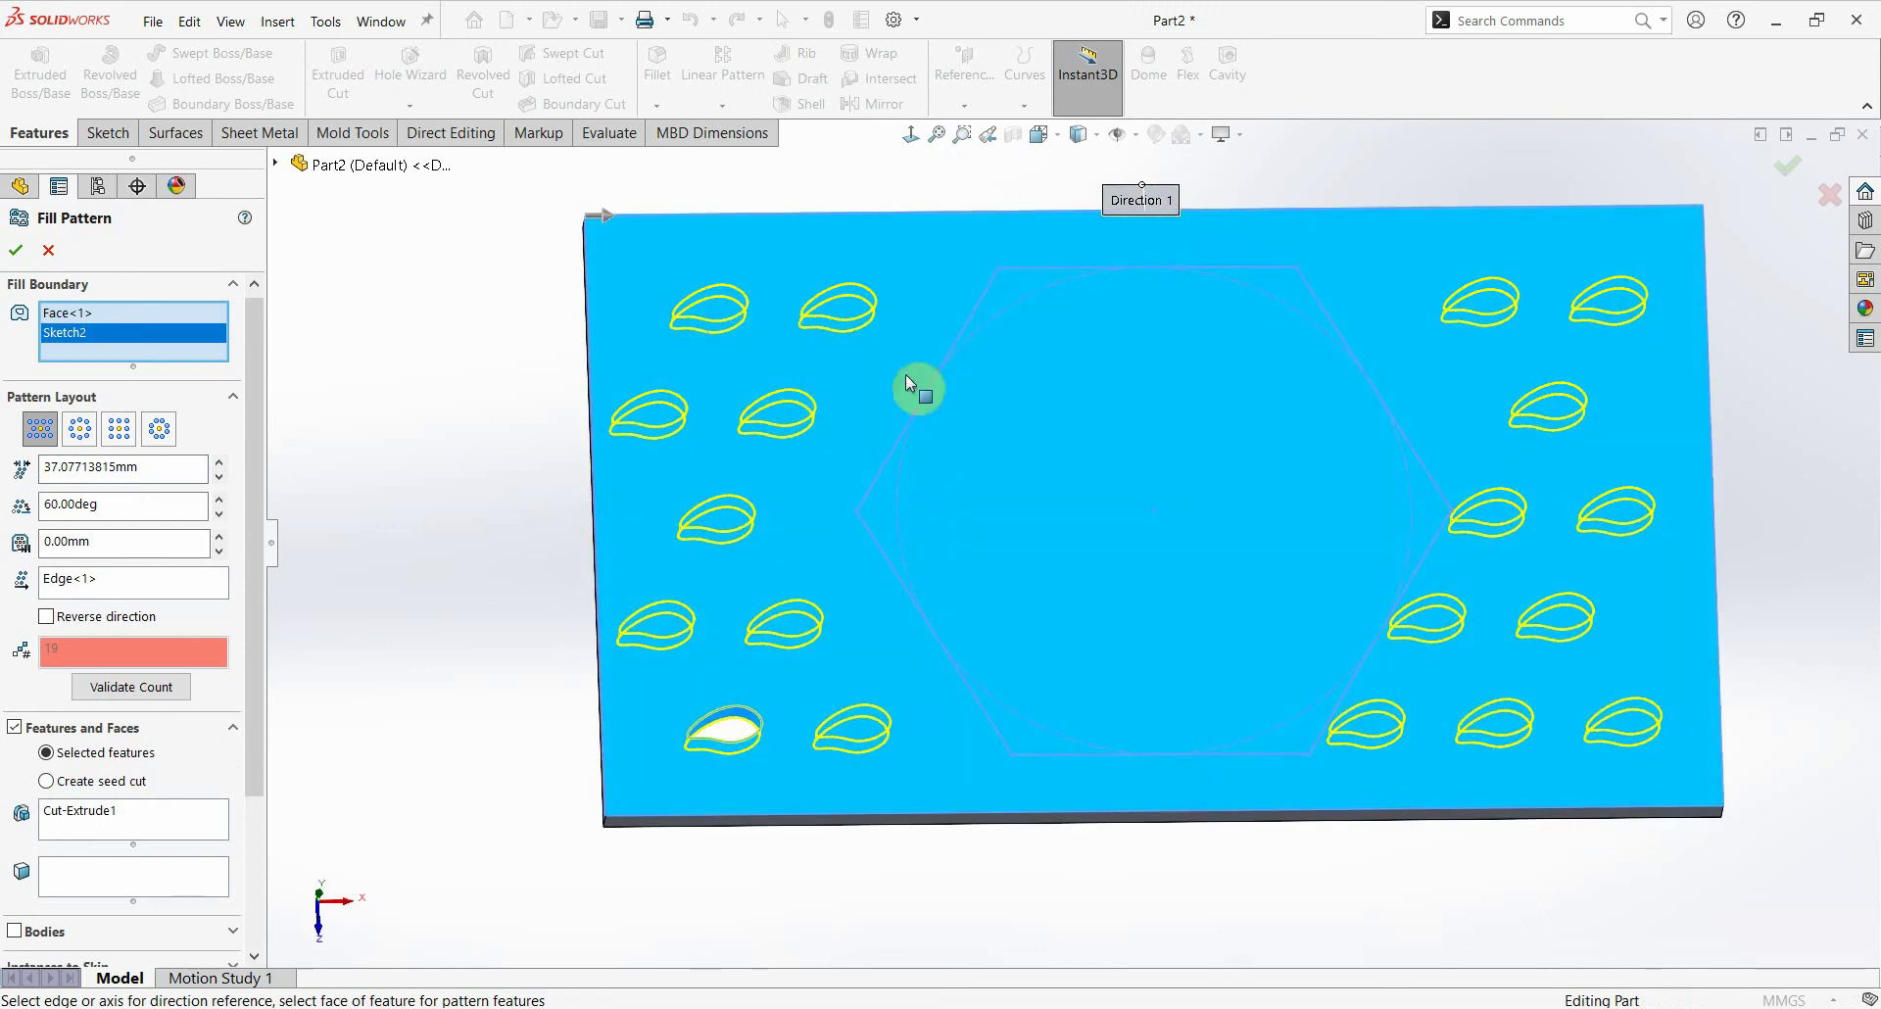
middle_drag(1154, 576, 1295, 585)
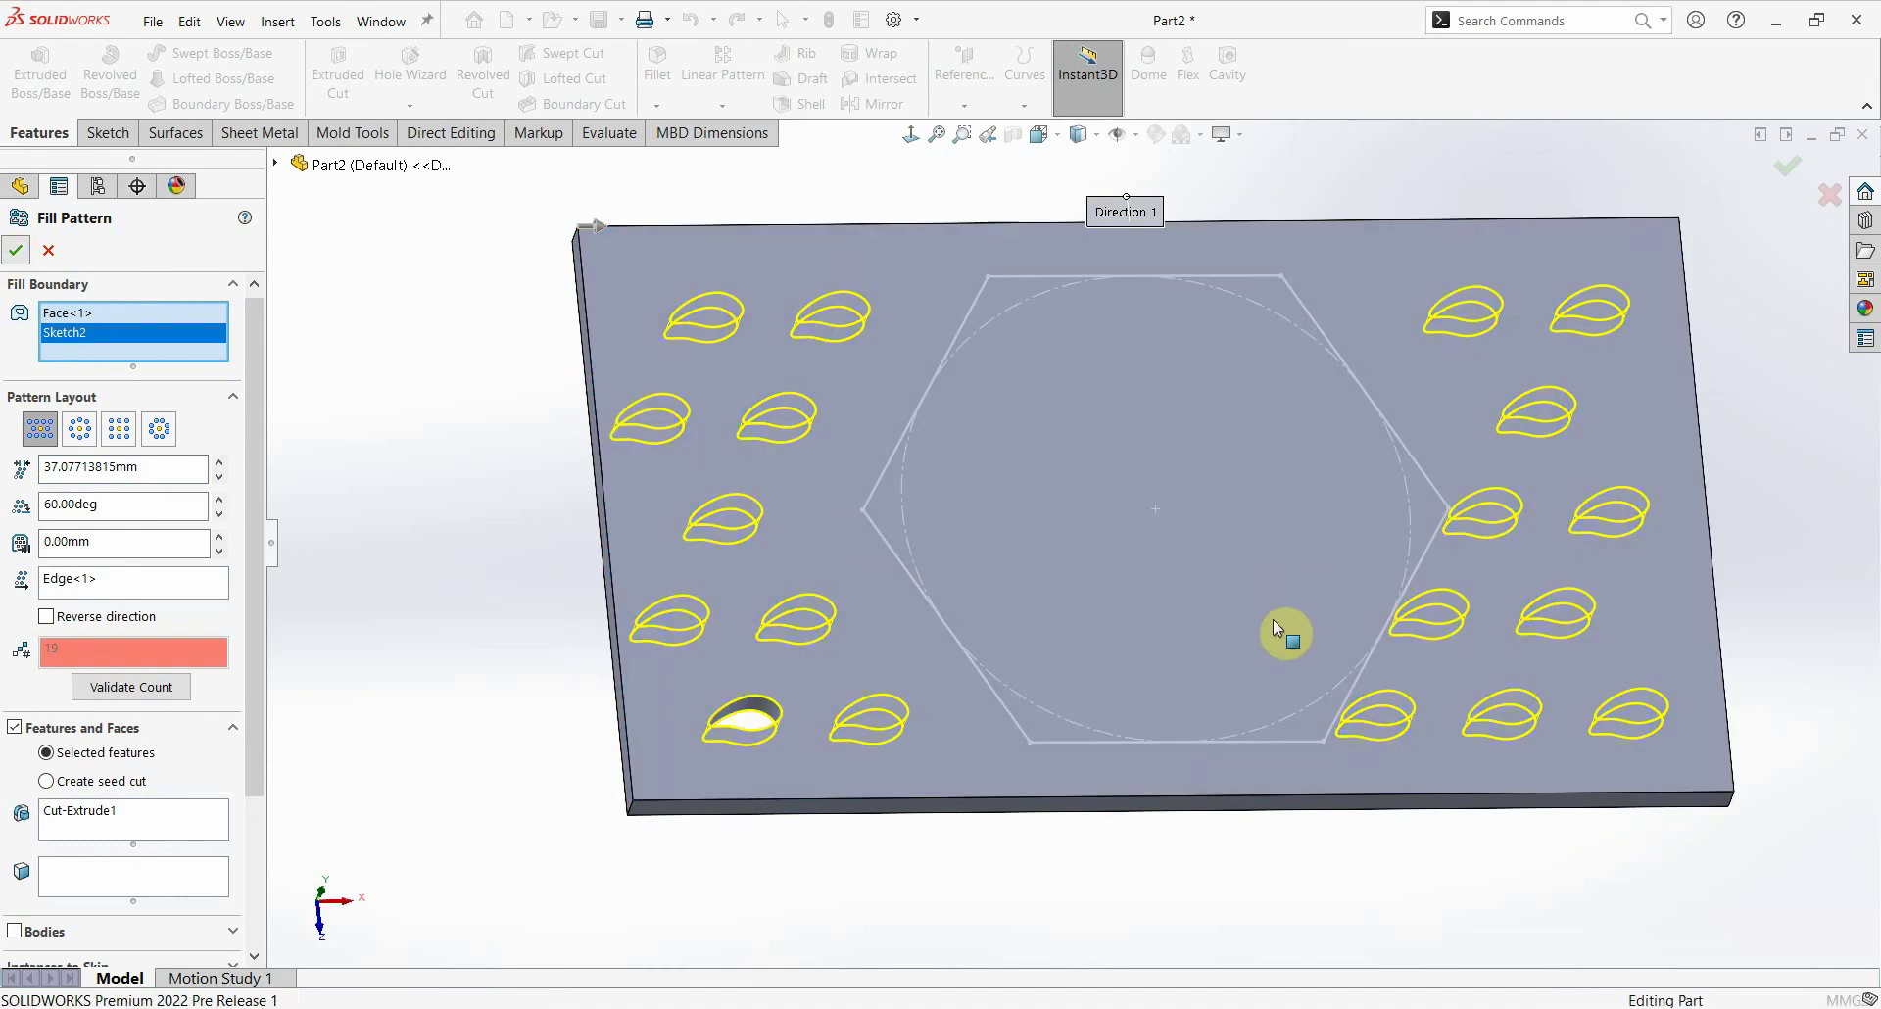
Step: Reopen Fill Pattern1 for editing via Edit Feature in the FeatureManager tree
right_click(1272, 619)
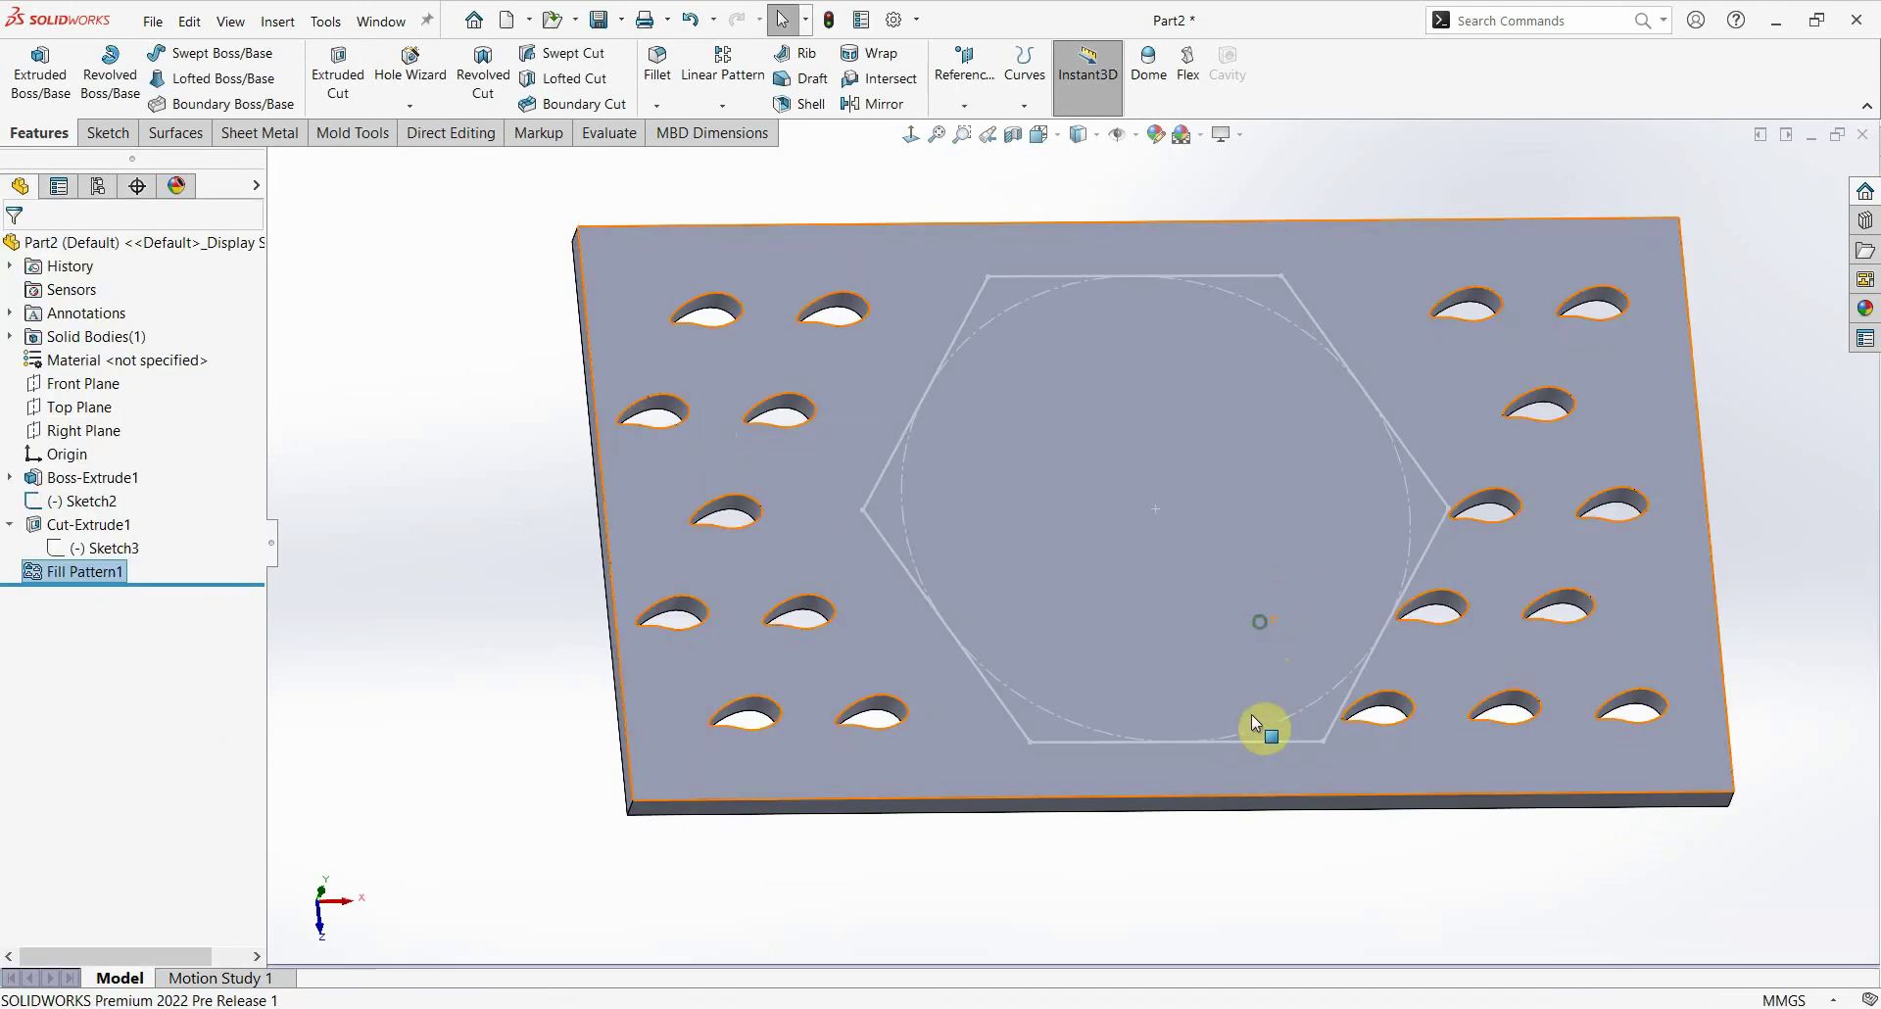
middle_drag(1225, 727, 1267, 646)
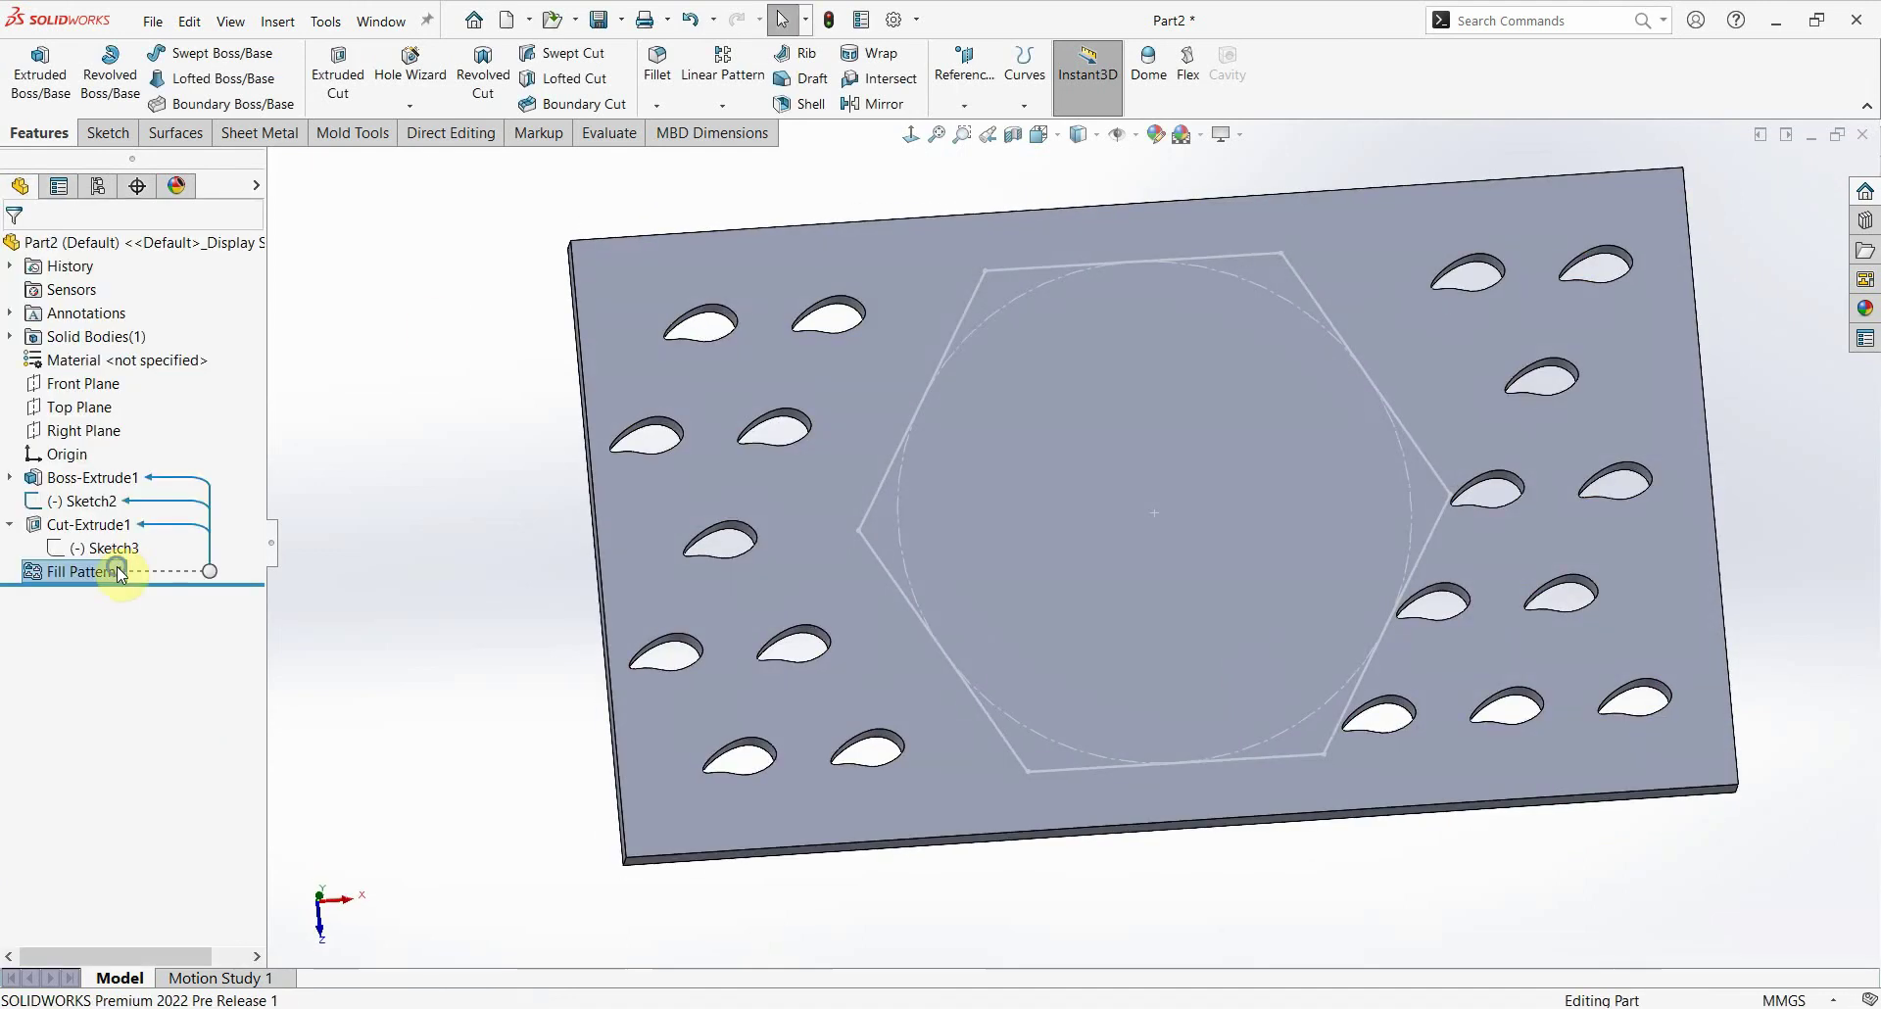
right_click(125, 573)
click(134, 503)
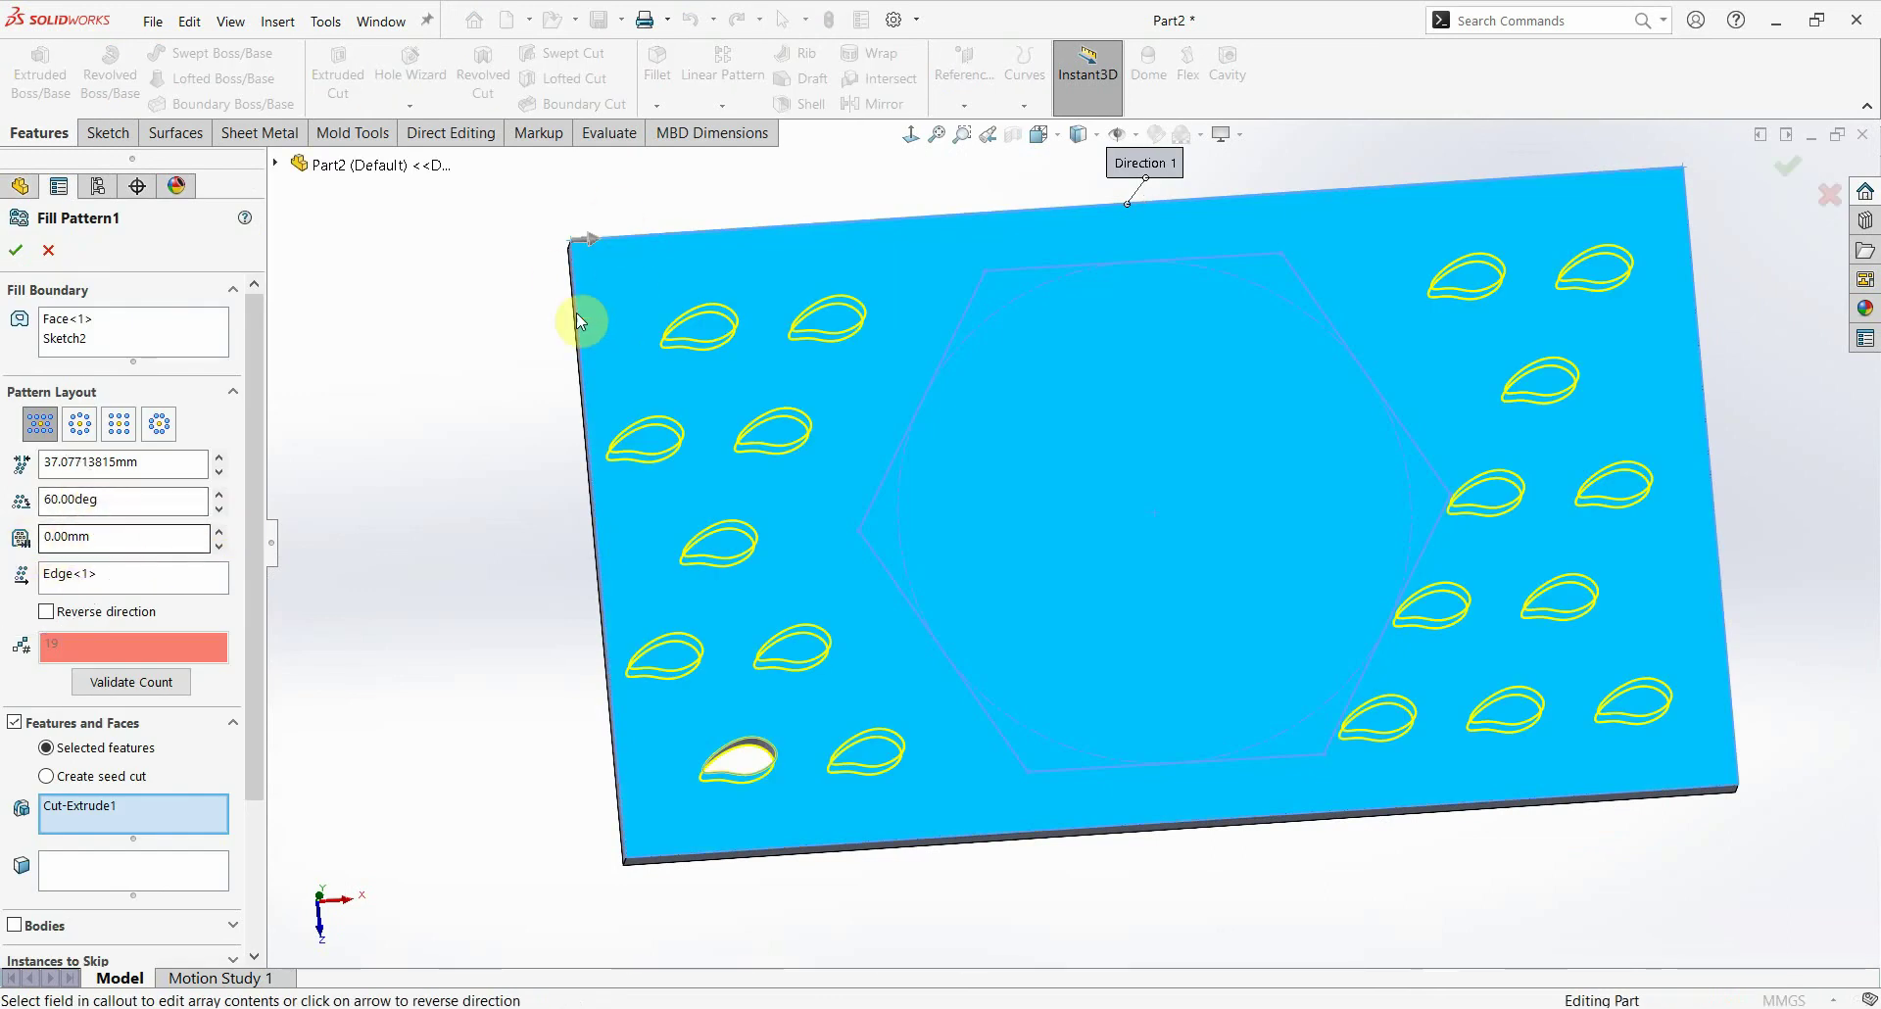
Step: Skip the second teardrop in the left group's second row under Instances to Skip
scroll(270, 575, down, 1)
scroll(260, 627, down, 4)
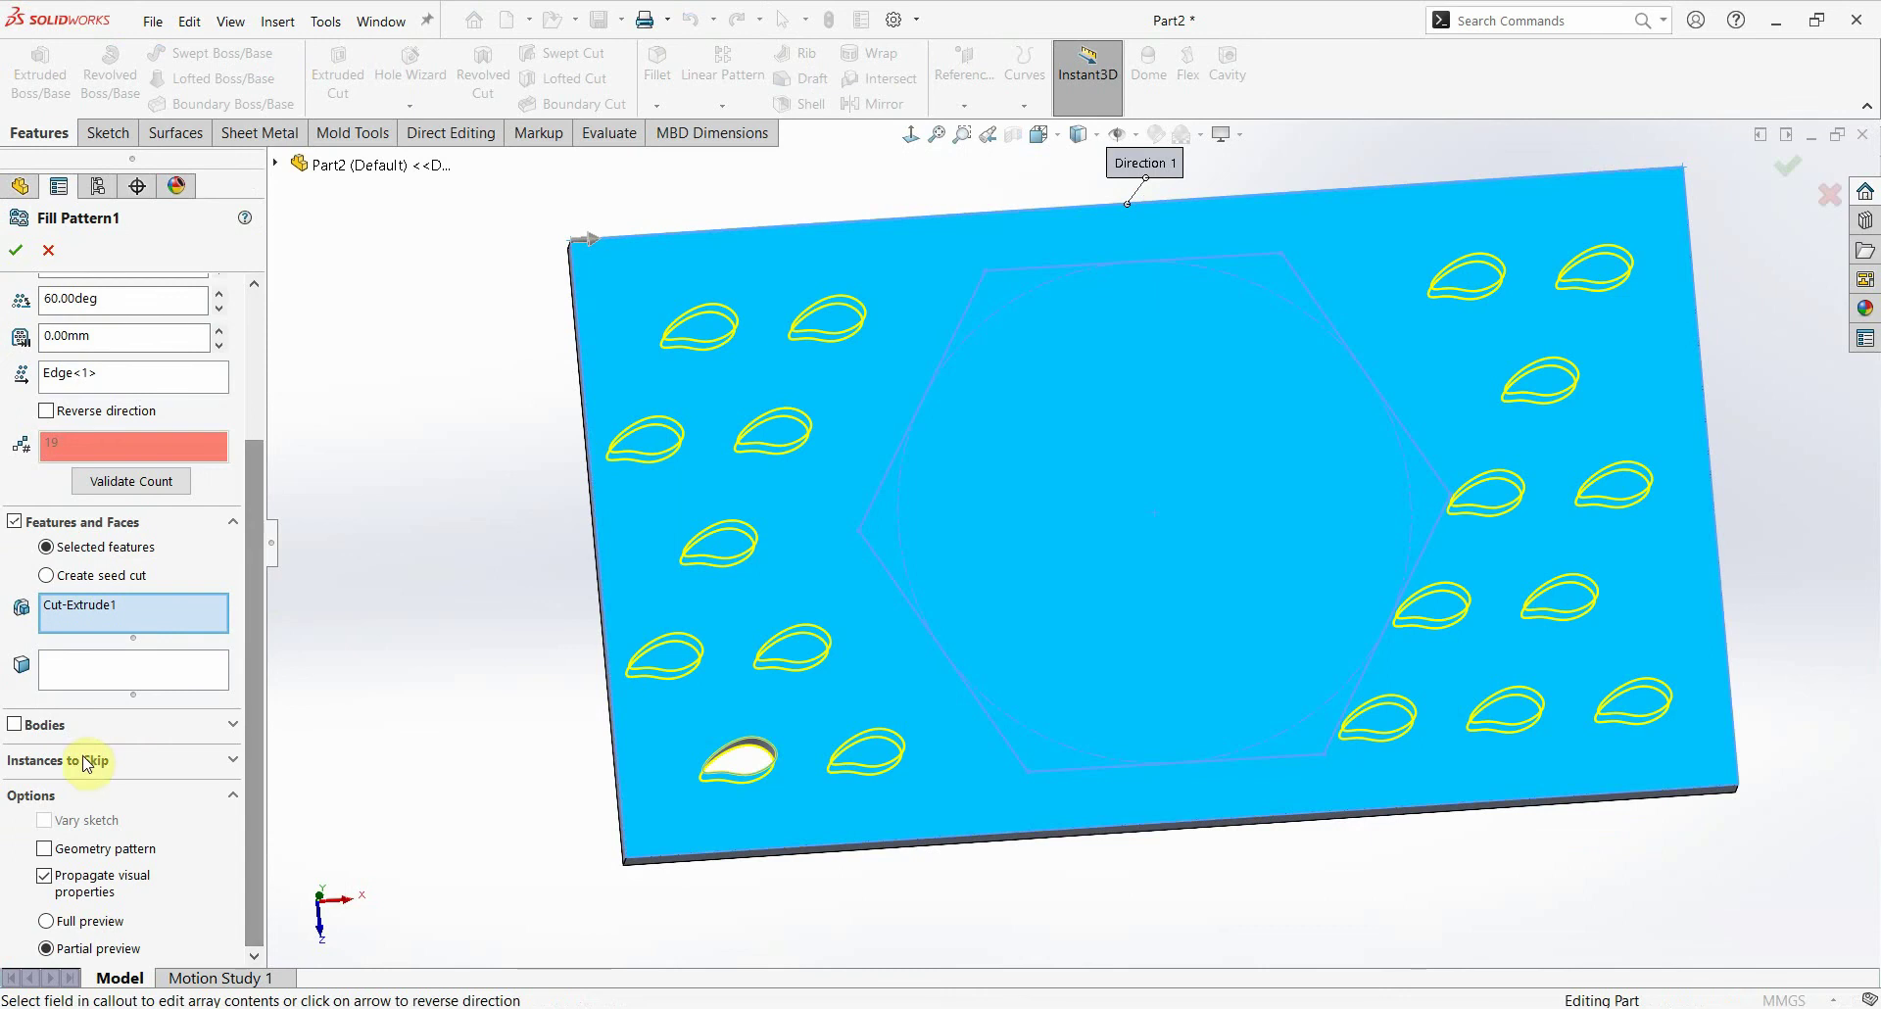
click(151, 764)
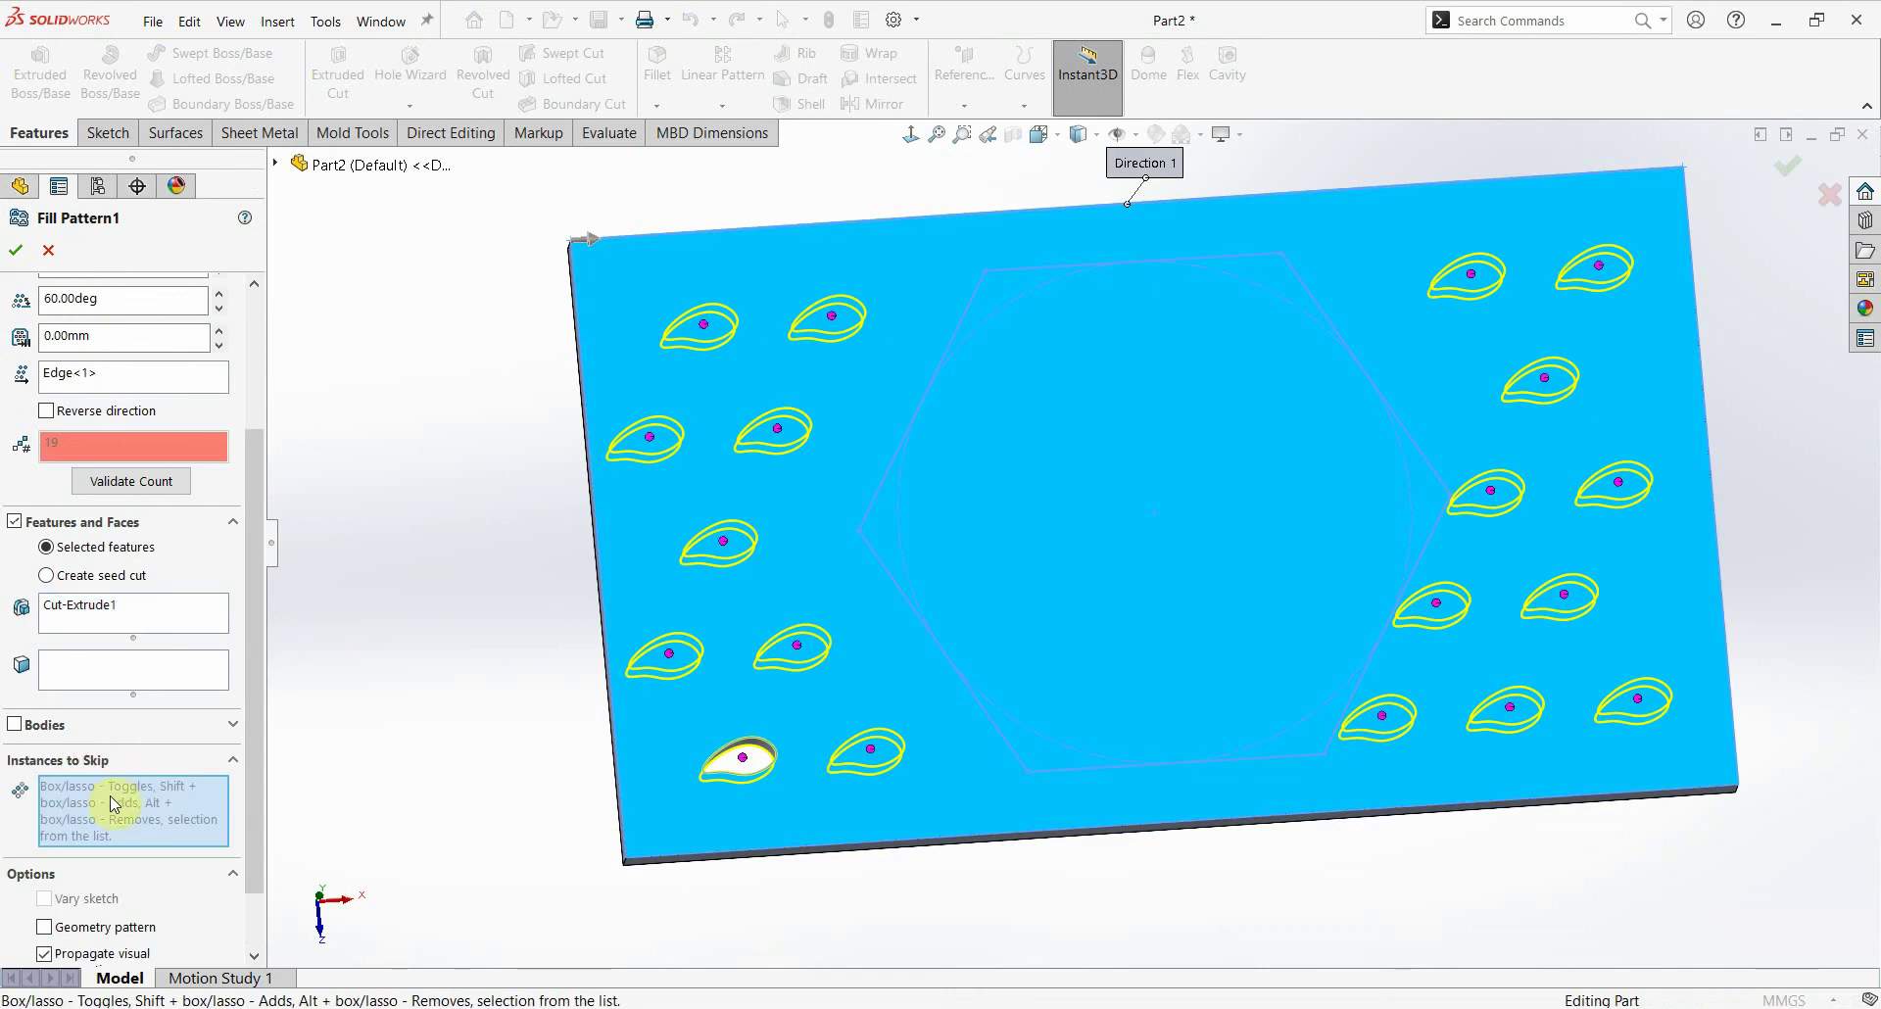
click(779, 431)
scroll(257, 632, down, 2)
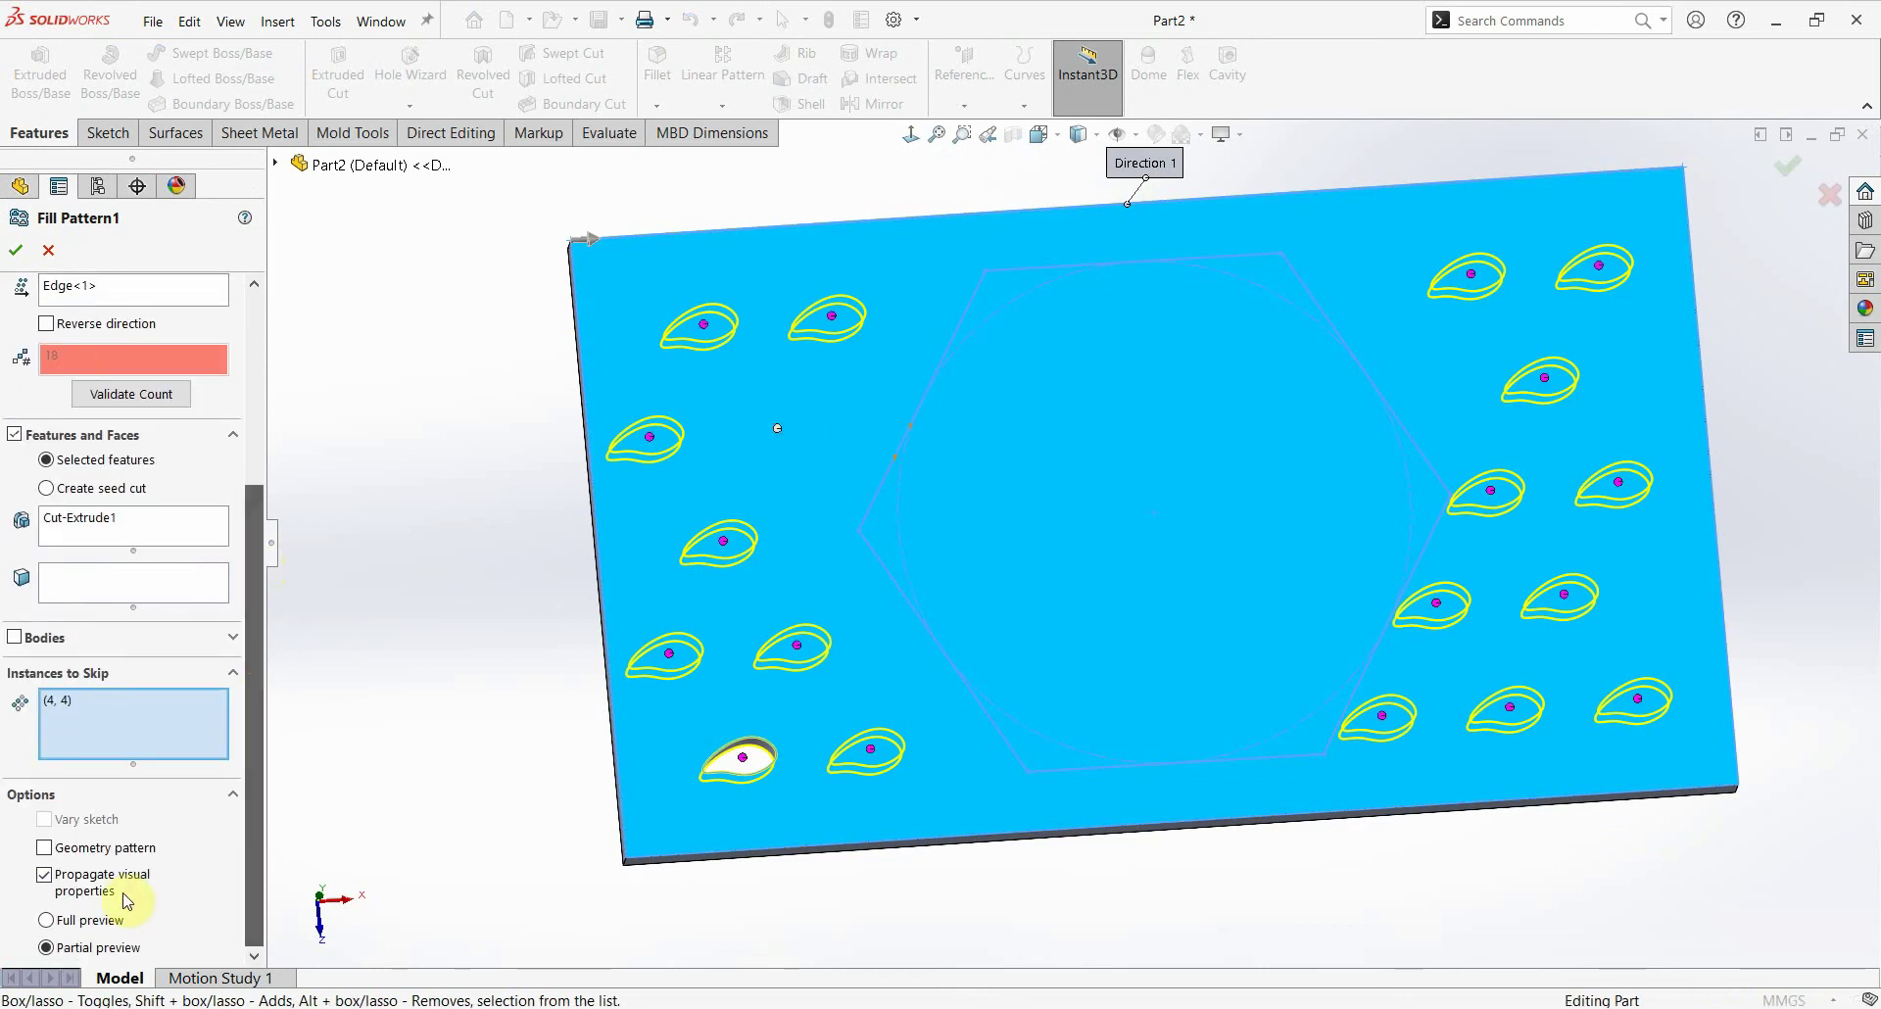
drag(252, 743, 142, 461)
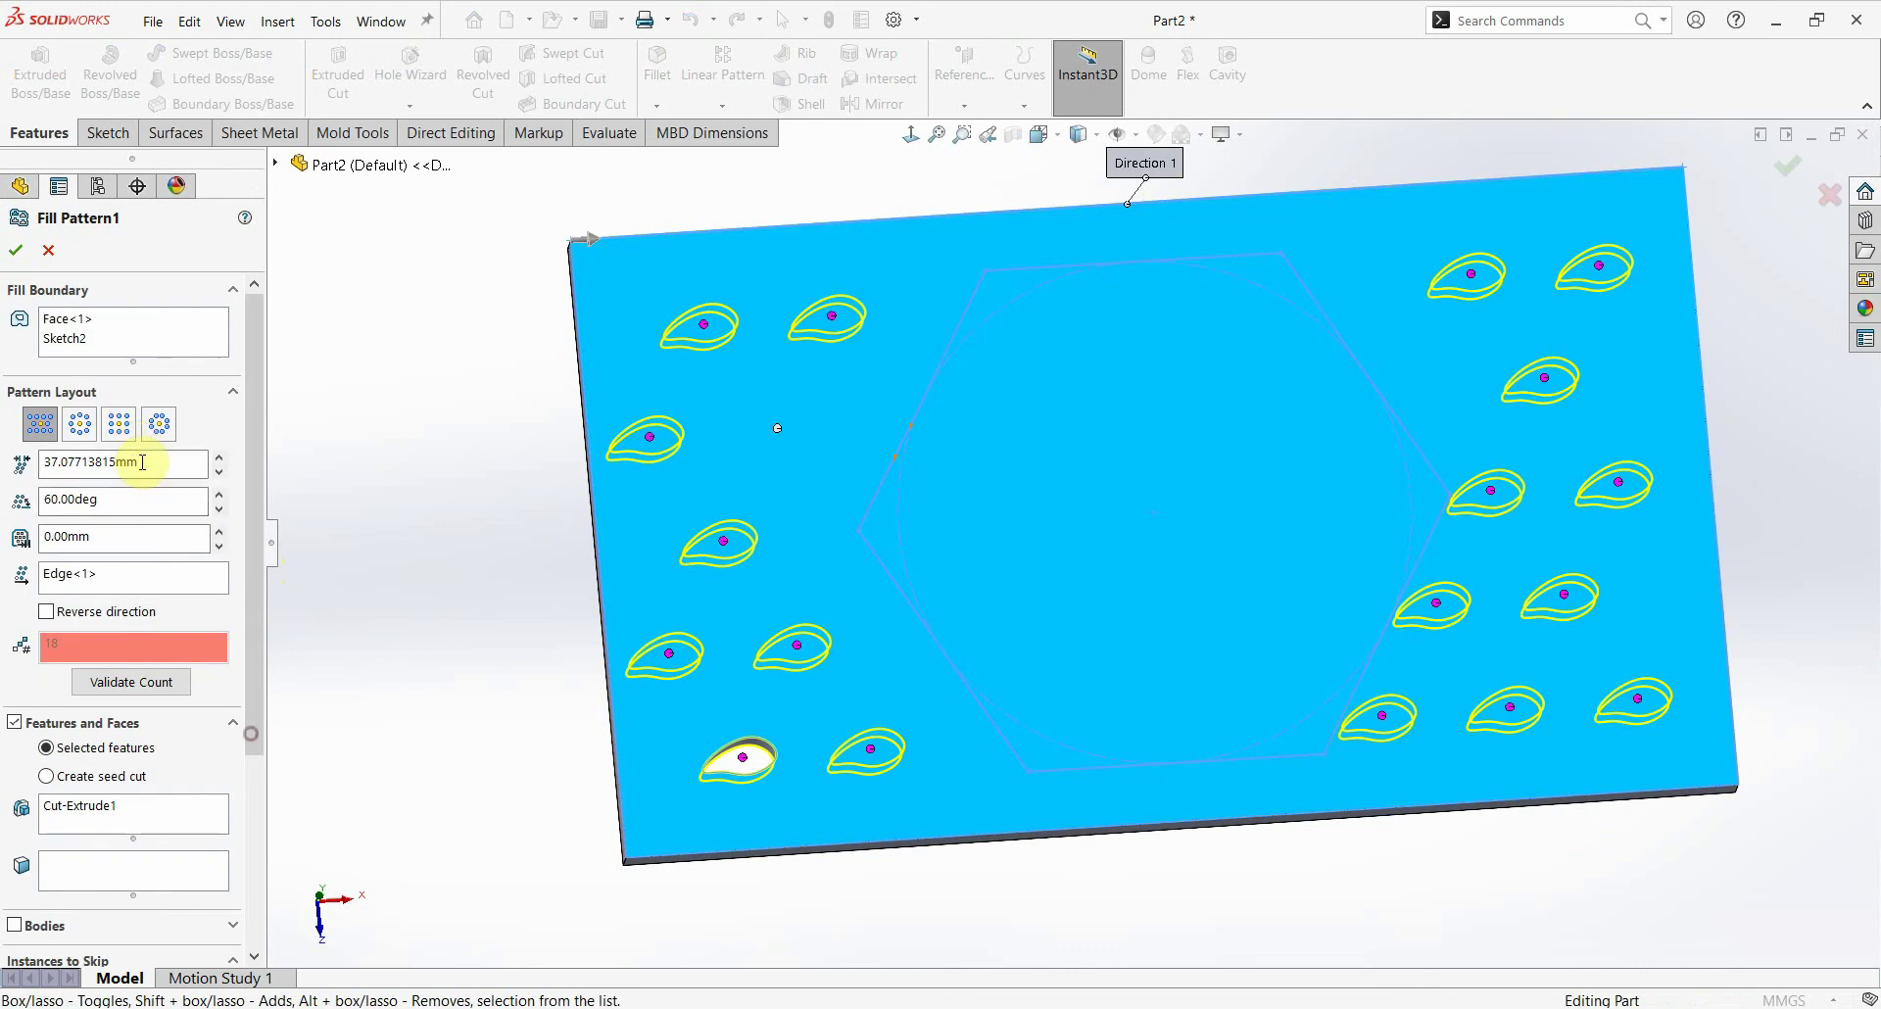
click(54, 652)
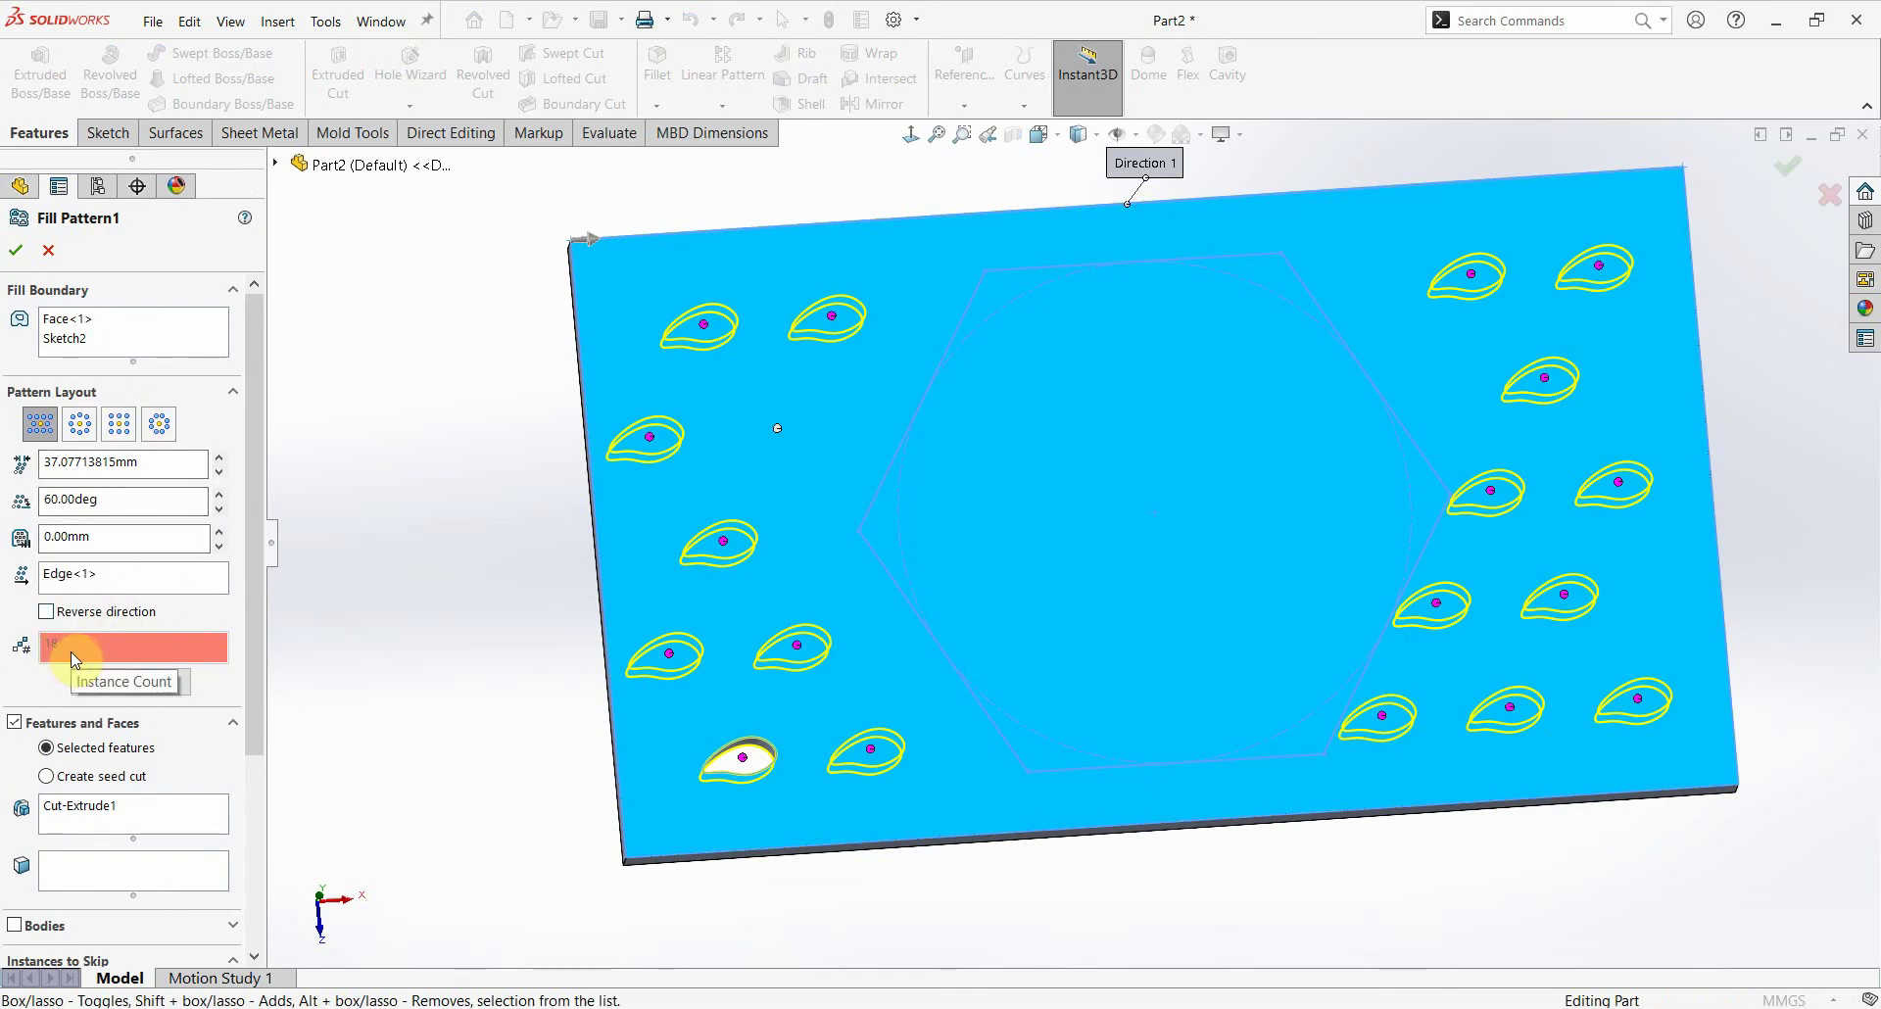
Step: Compare polygon and circular layouts, then accept Fill Pattern1 with the circular layout
click(91, 432)
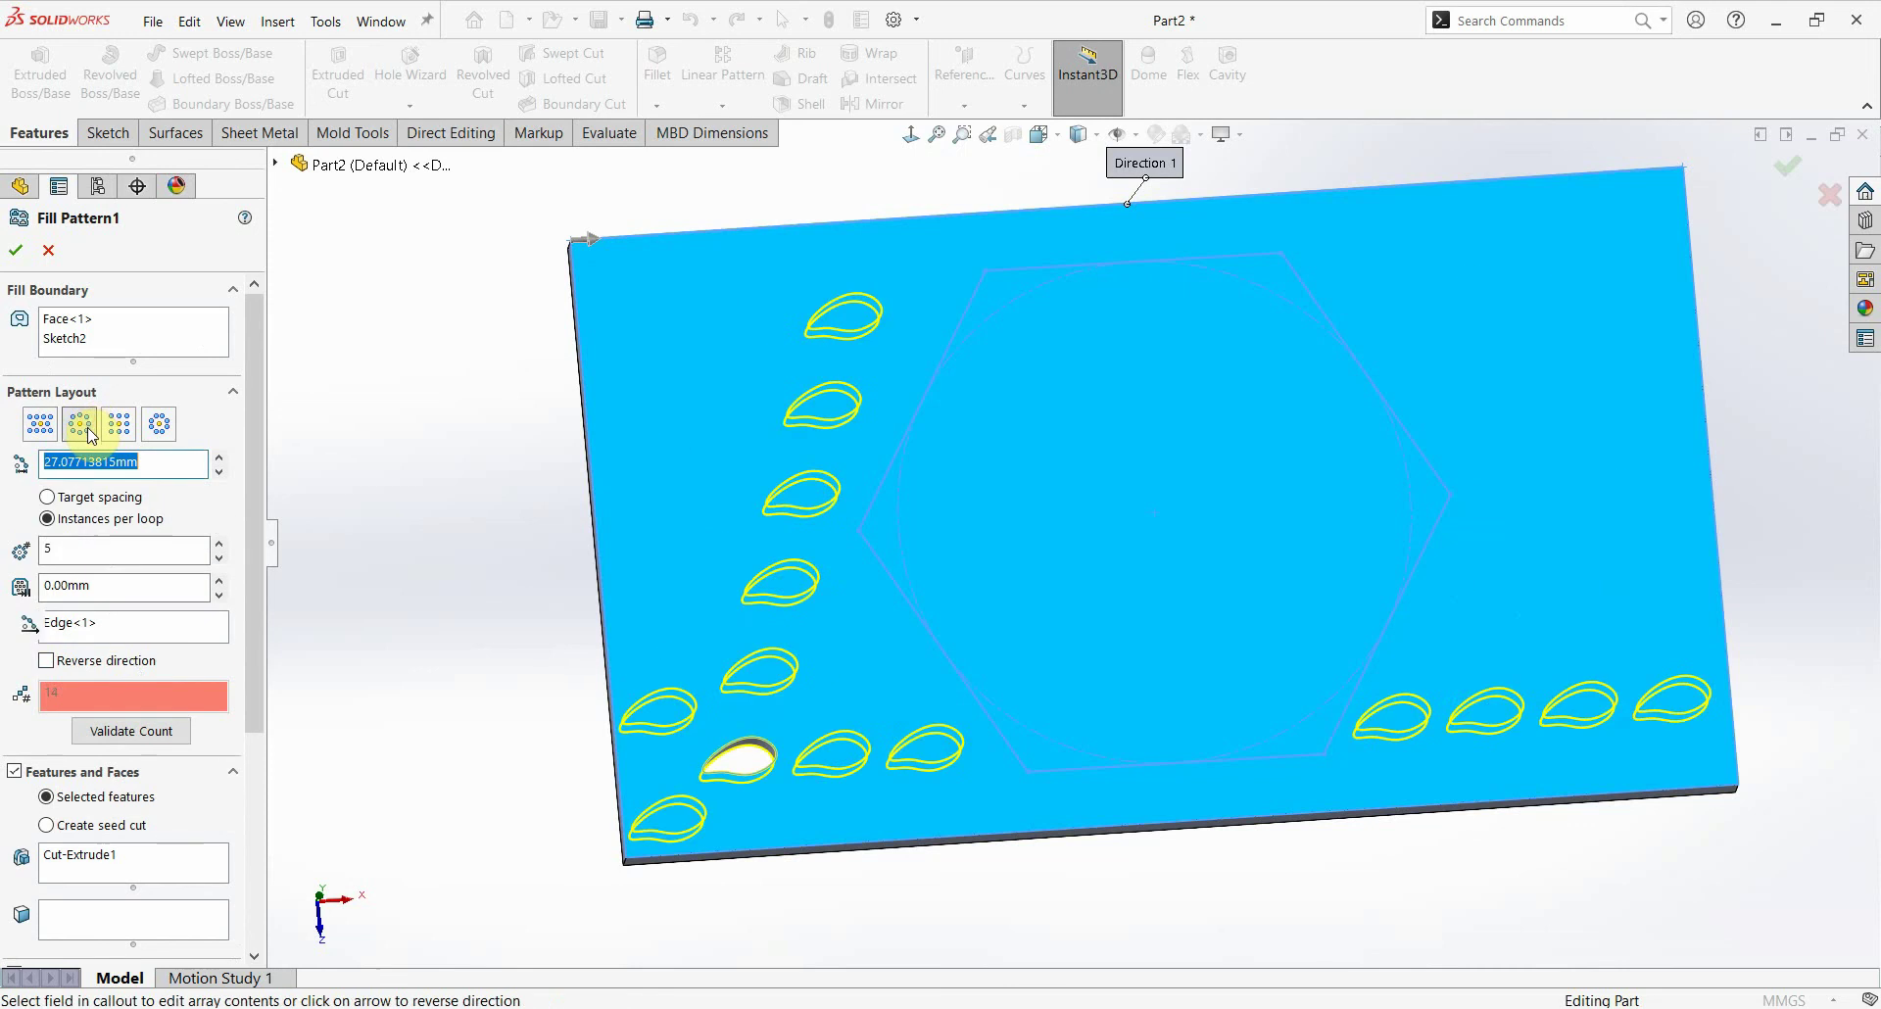
click(119, 427)
click(158, 423)
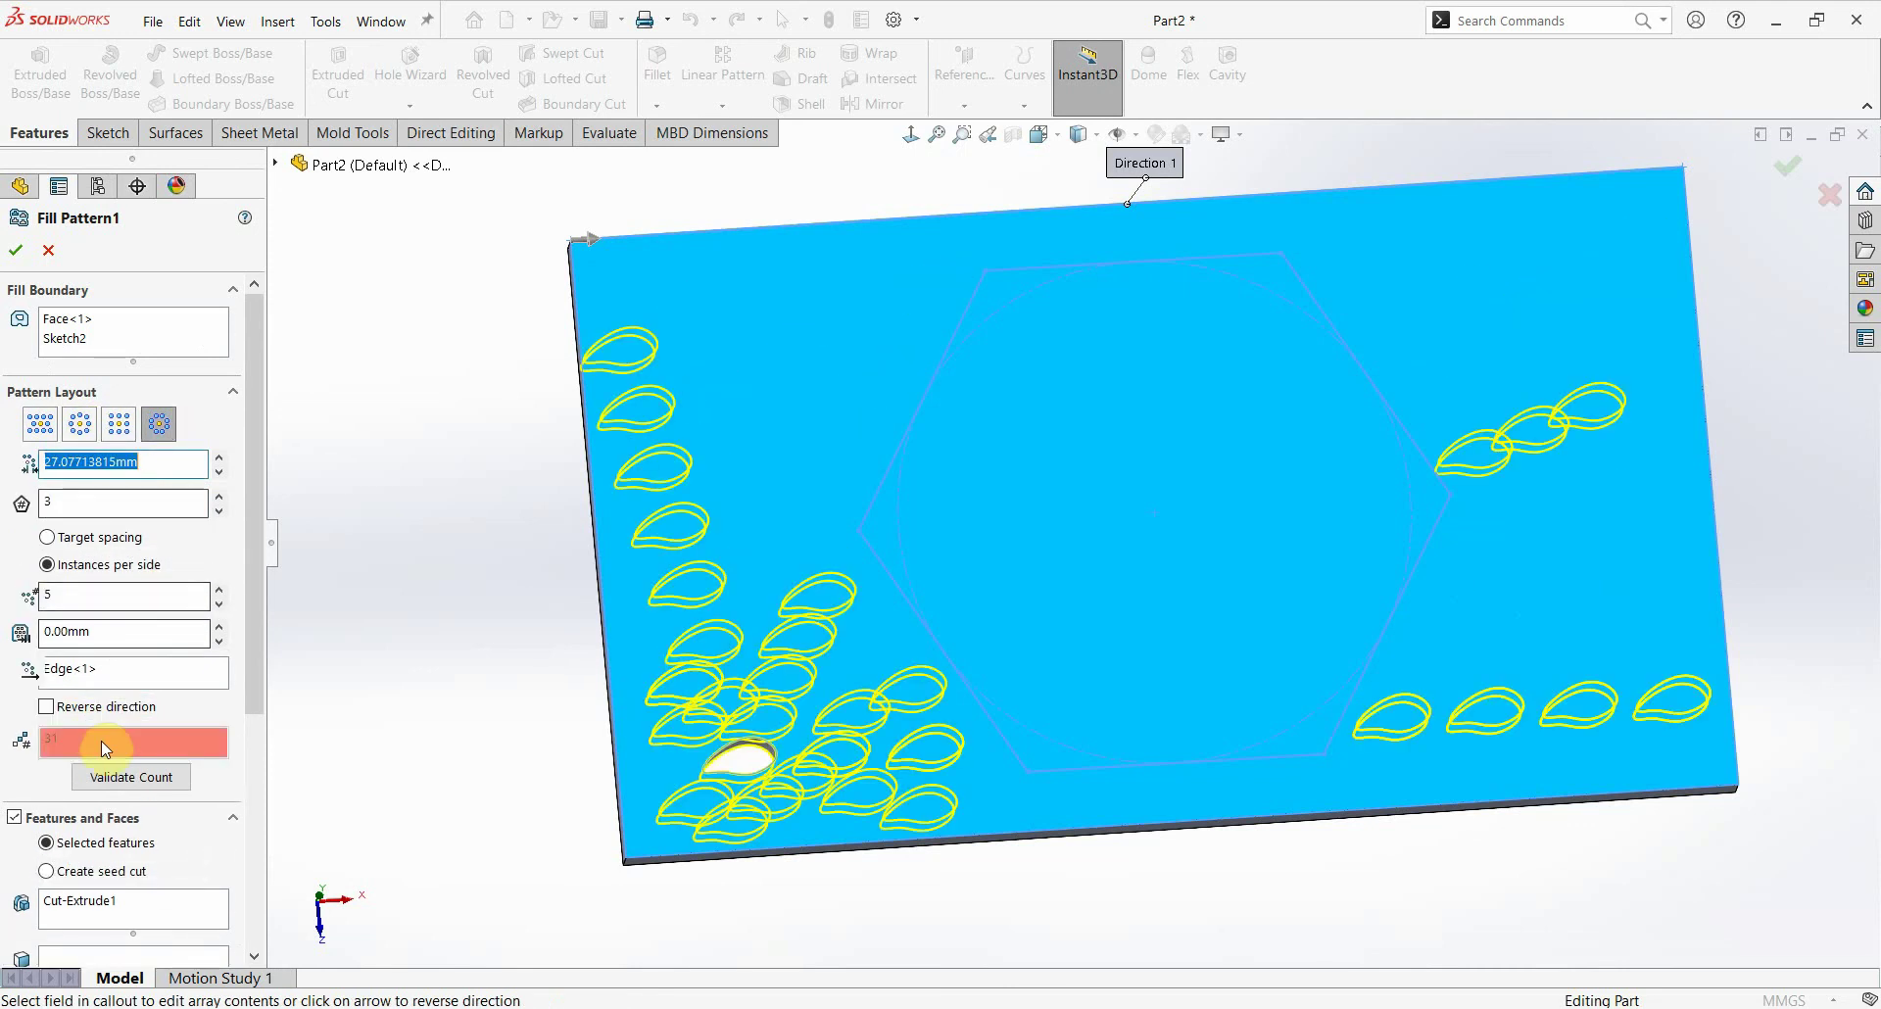
click(80, 423)
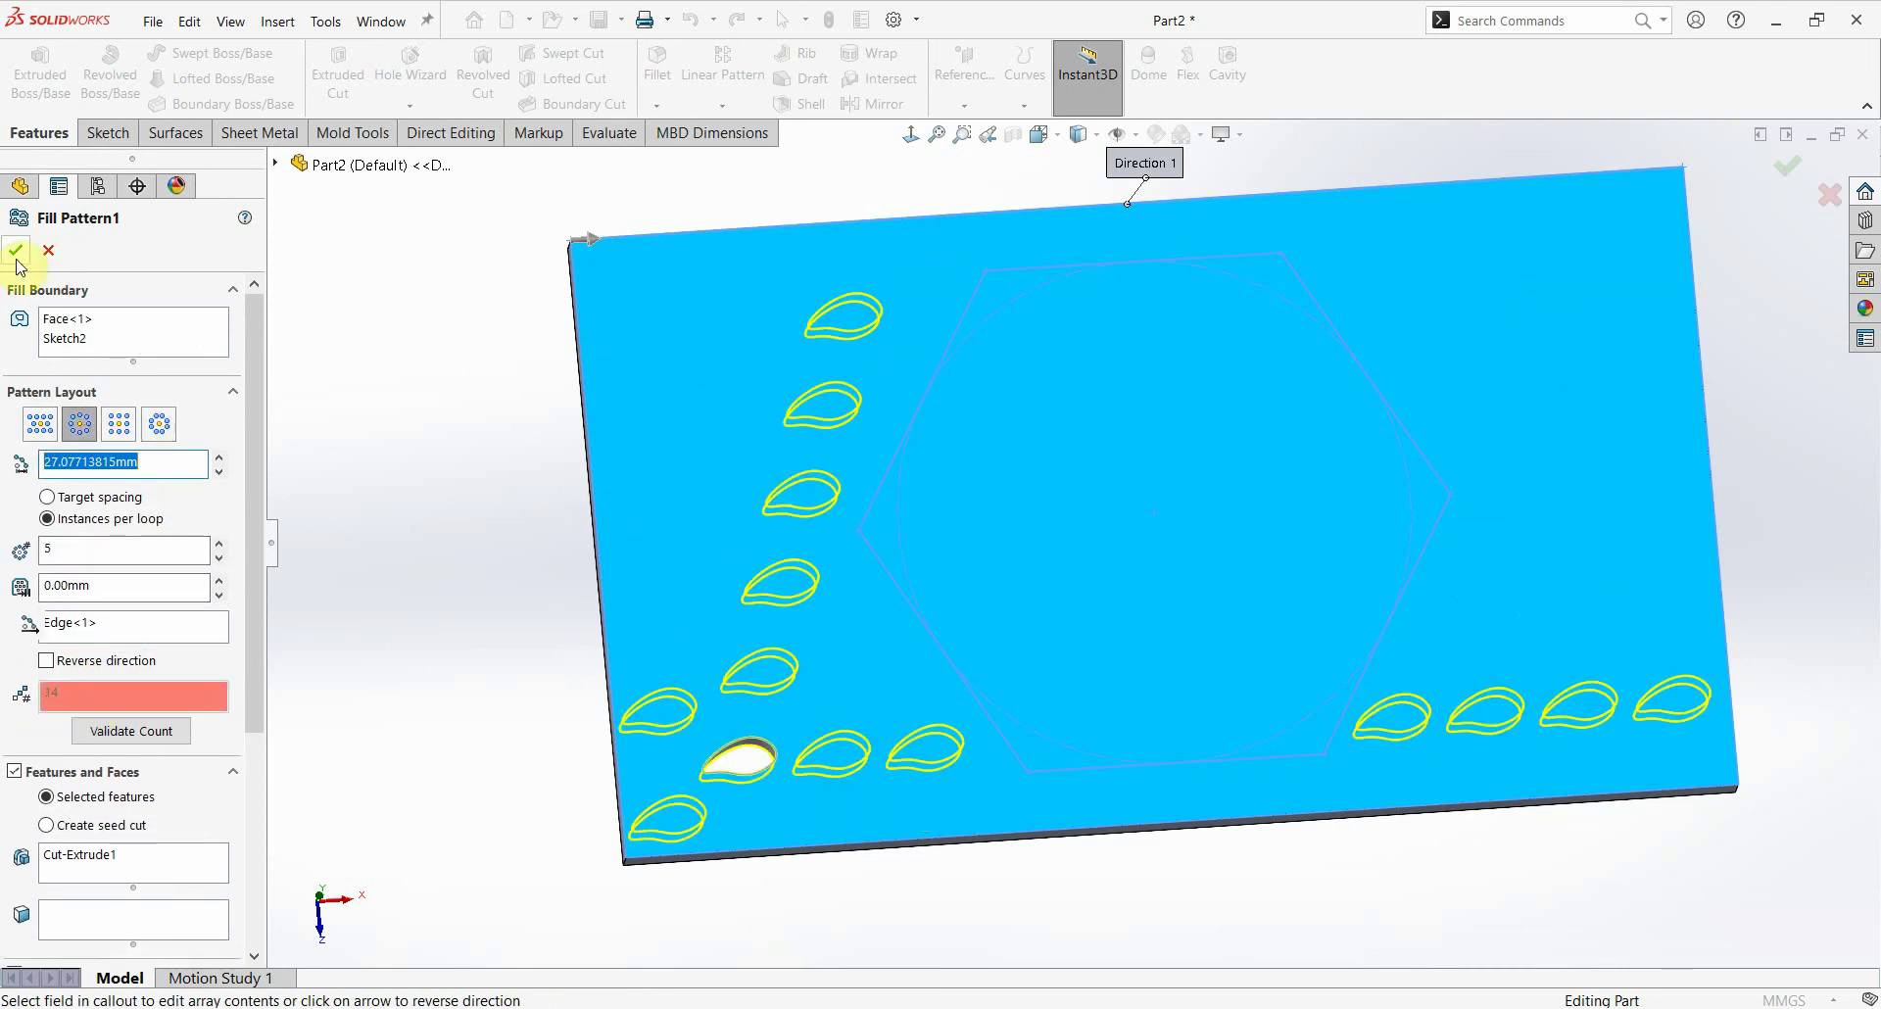
click(19, 253)
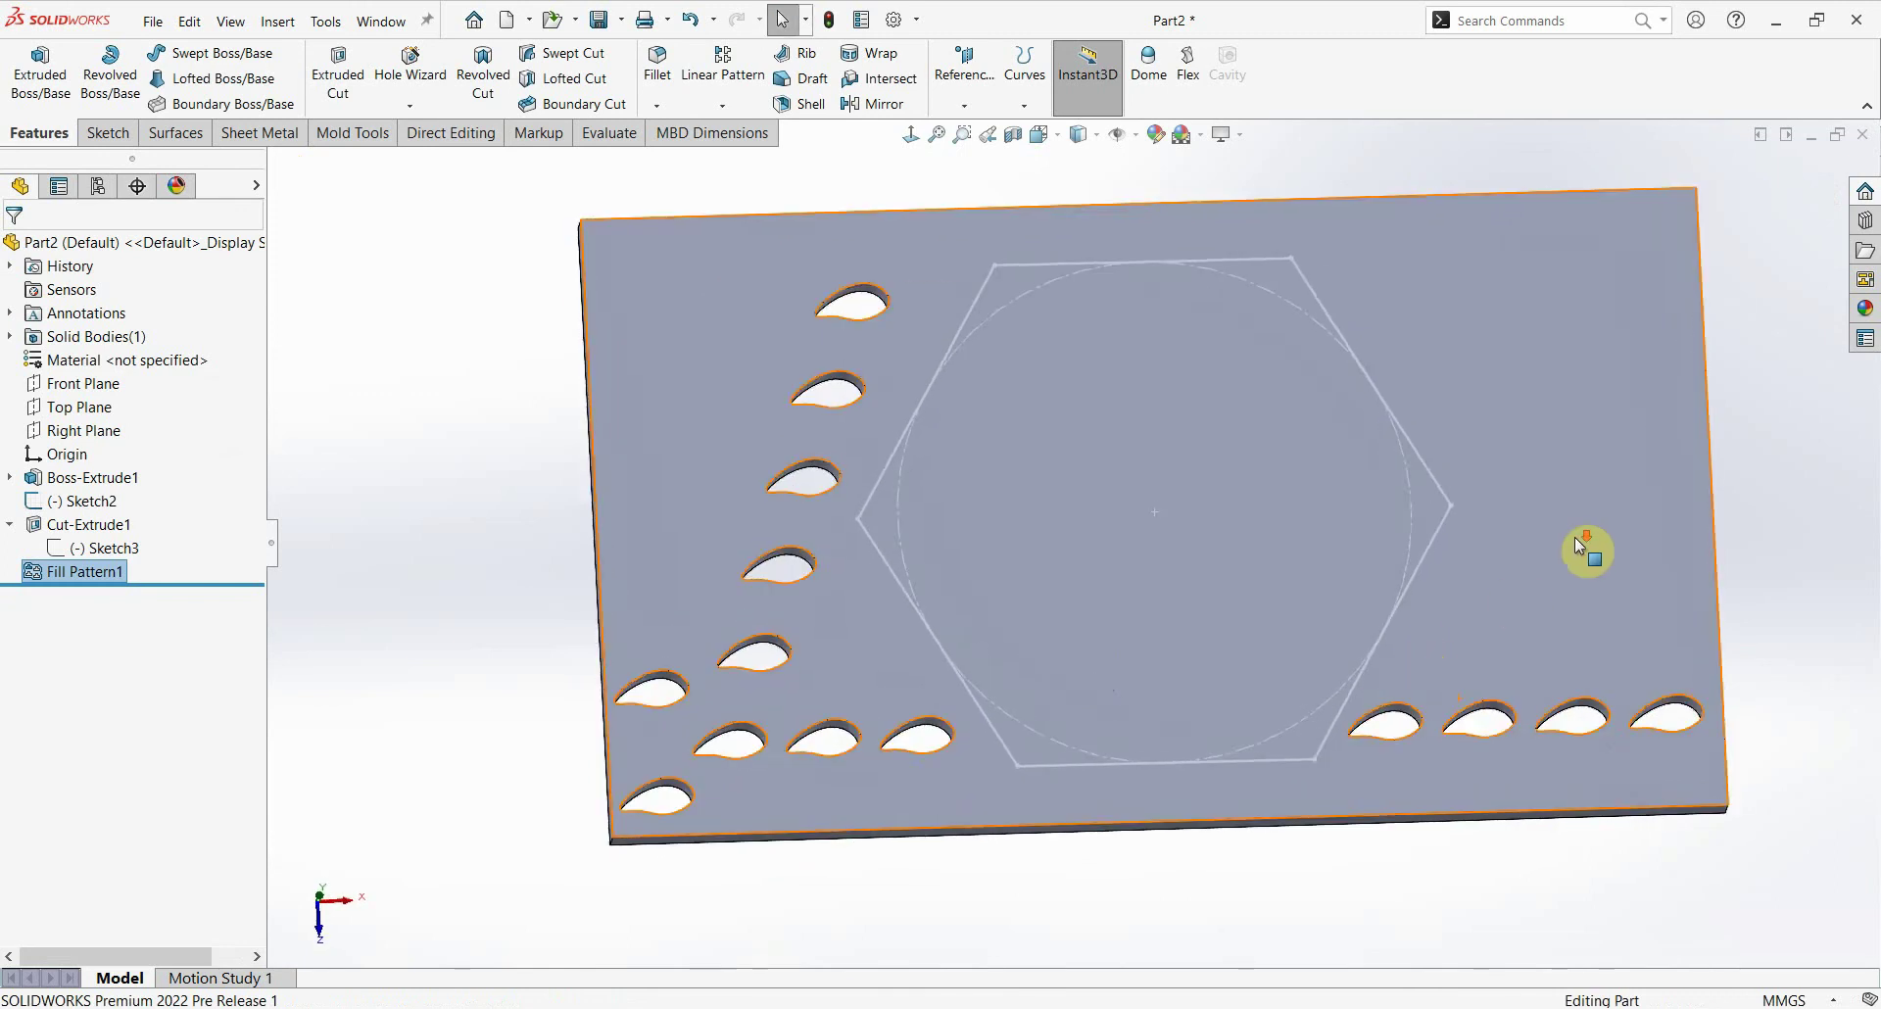
scroll(1584, 547, down, 2)
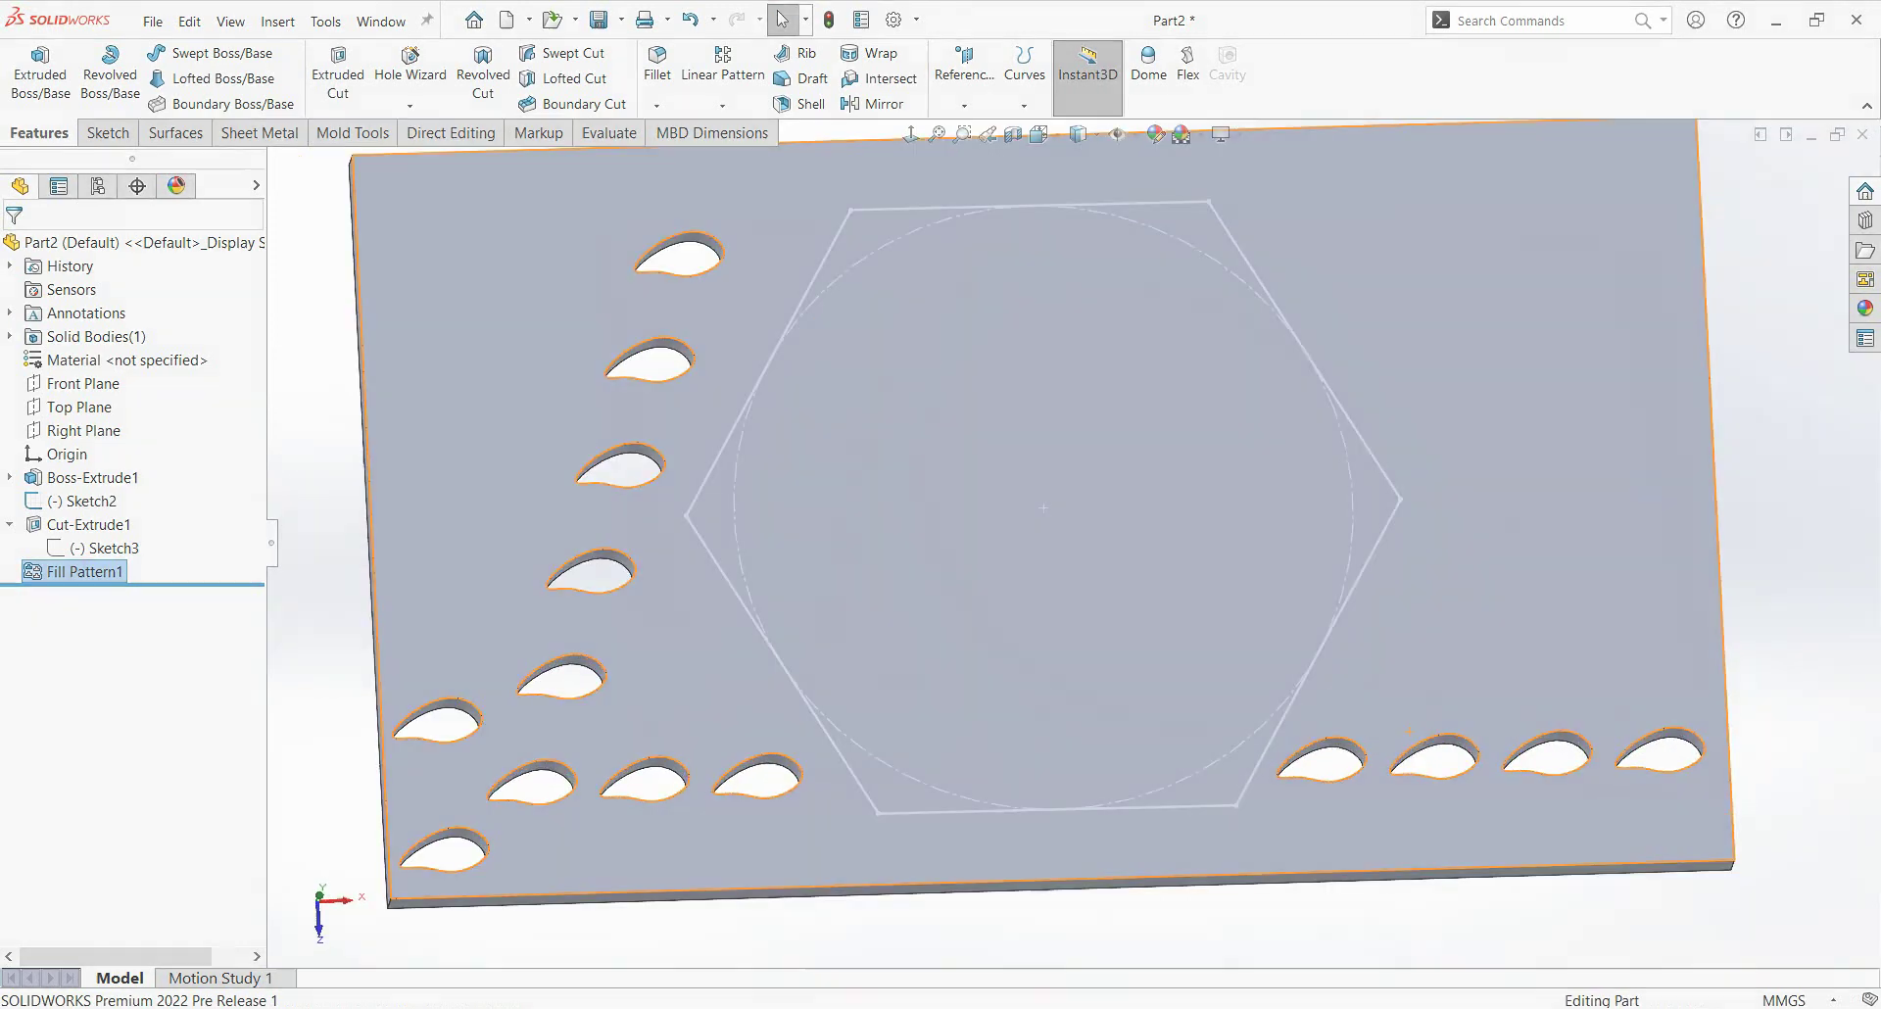